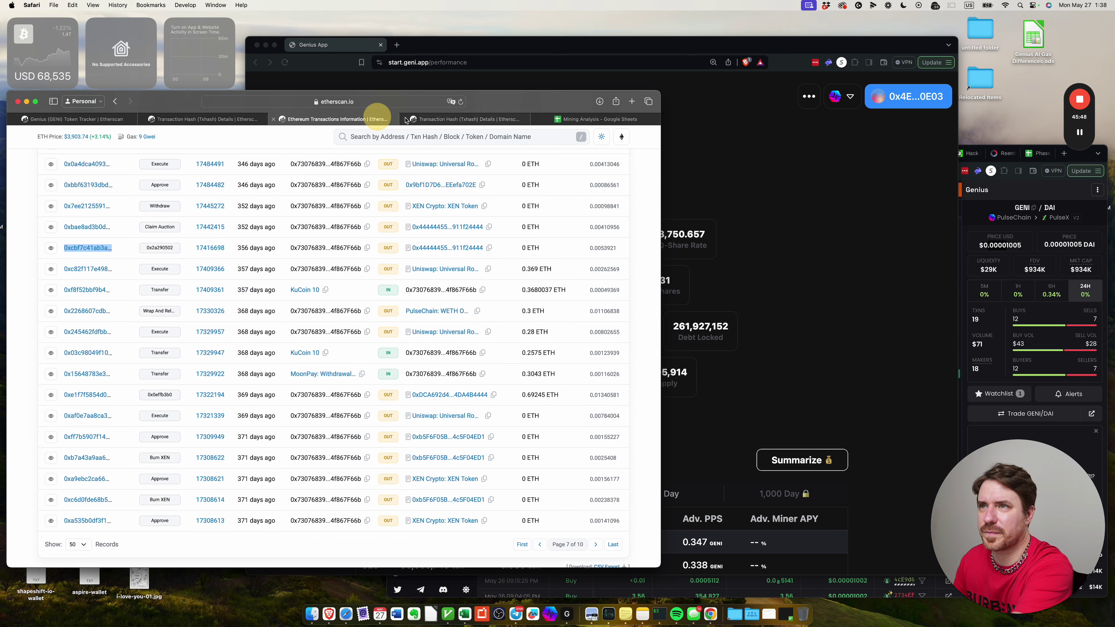
- Close the extra transaction details tab and highlight the value 161 in the EndMiner event data
click(431, 118)
click(406, 119)
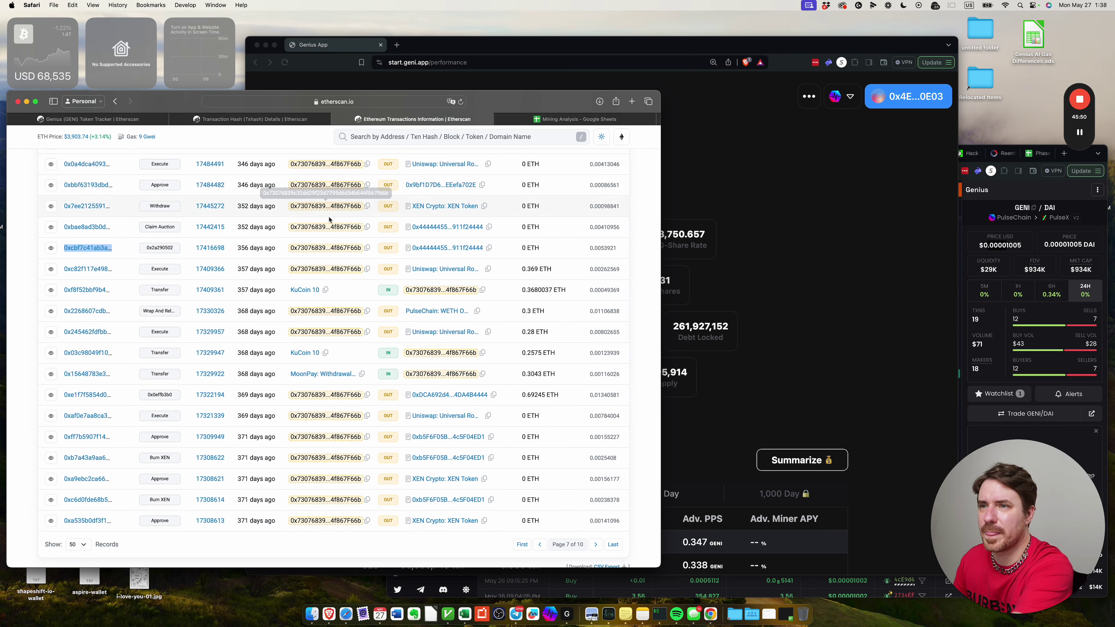
click(290, 123)
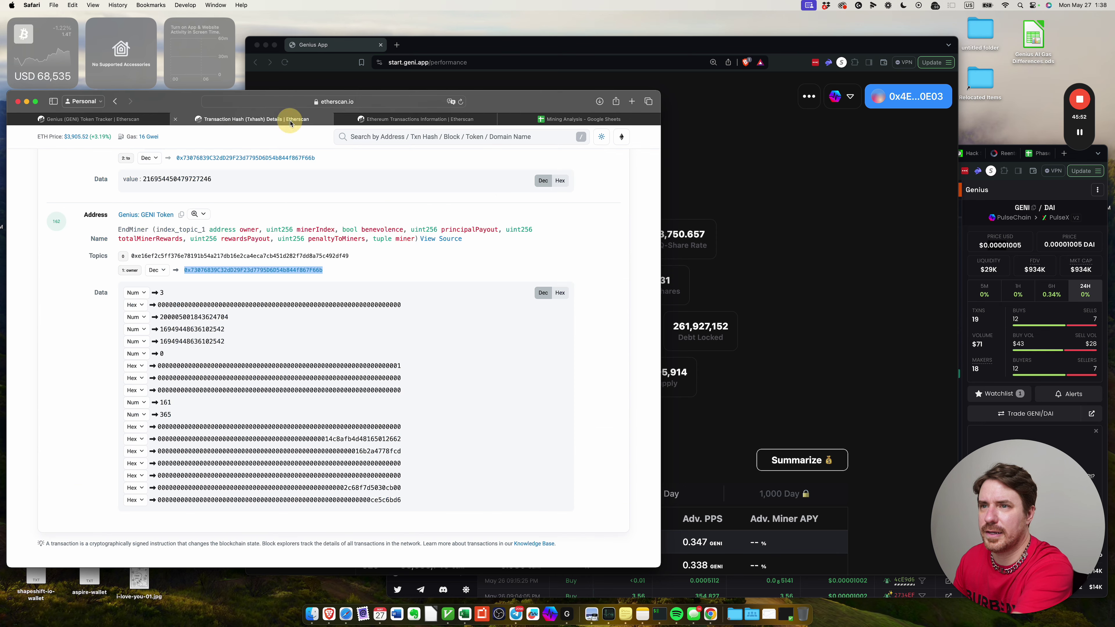
double_click(166, 402)
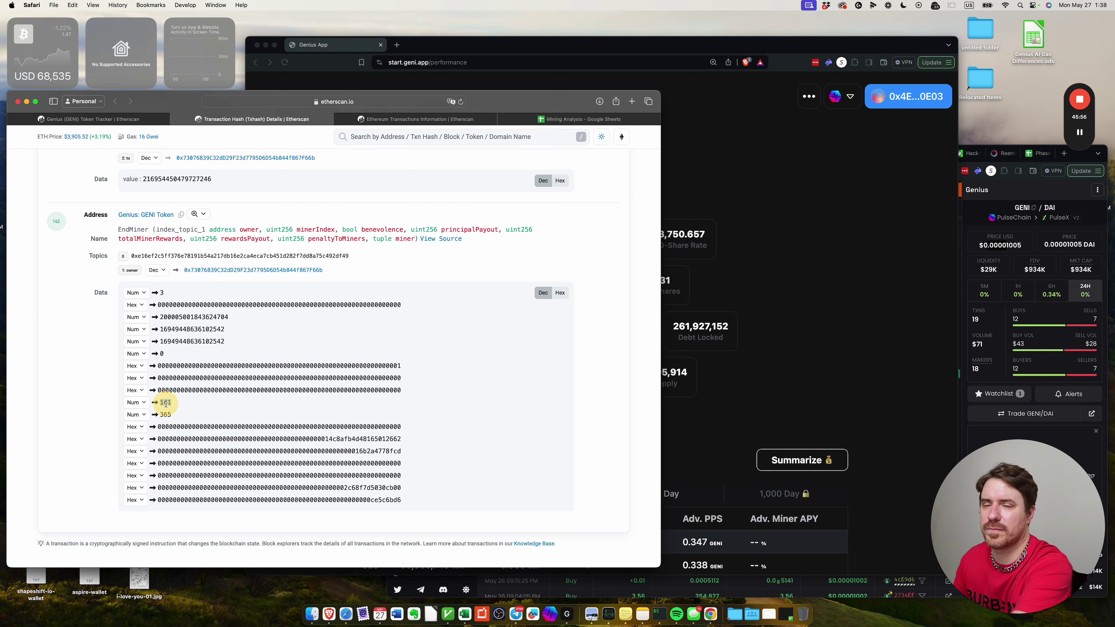
- Switch to the Genius app to check the current day and calculate 531-161 with Spotlight
click(729, 202)
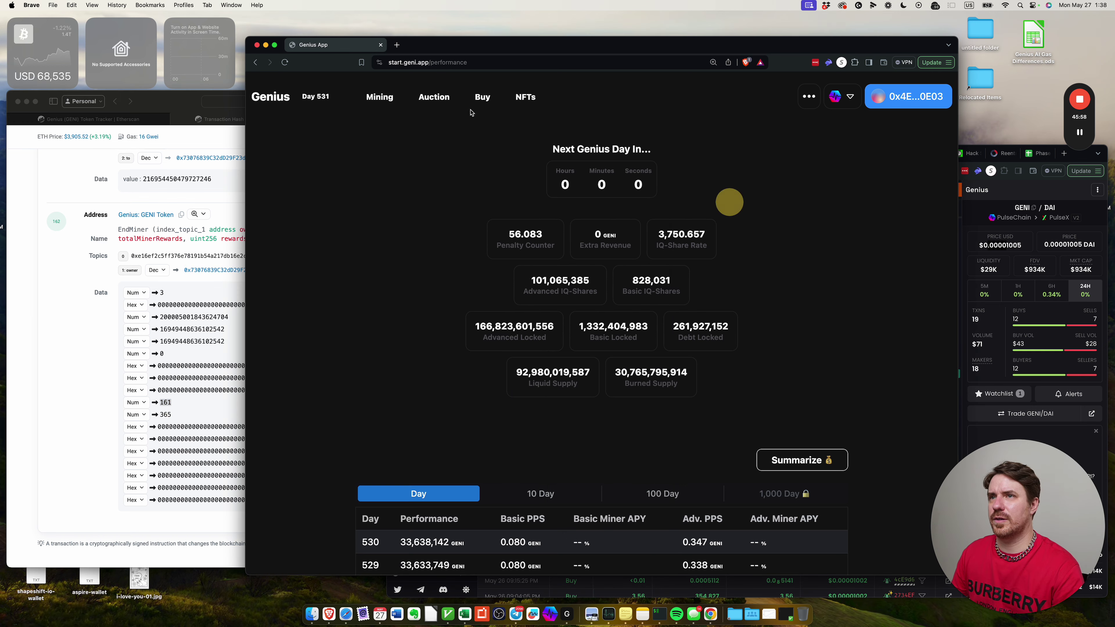
key(super+space)
text(531-161)
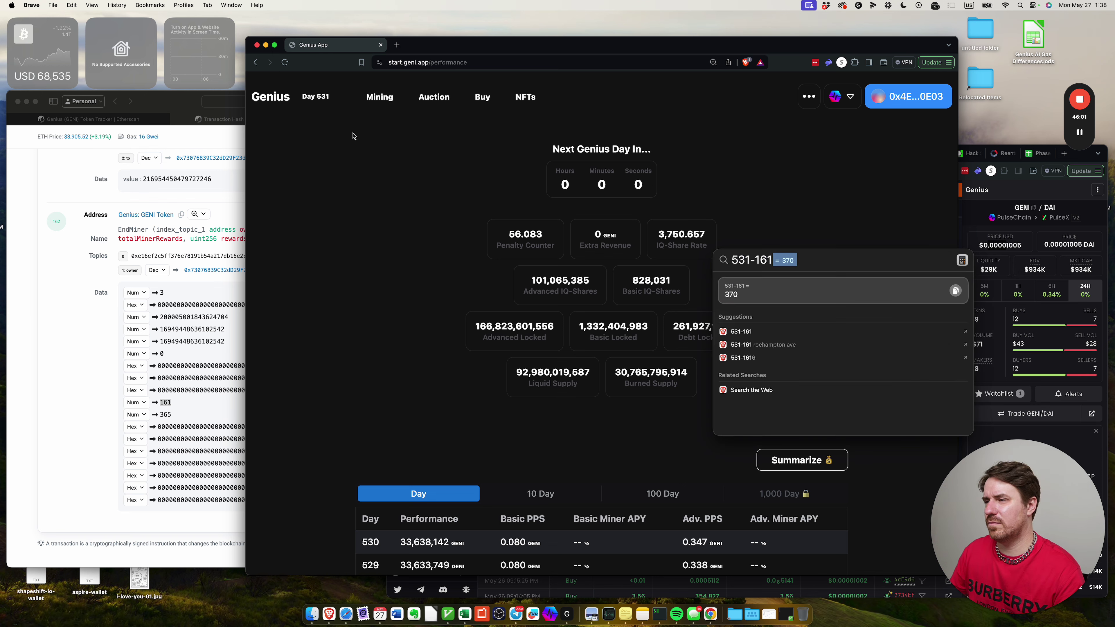
key(Escape)
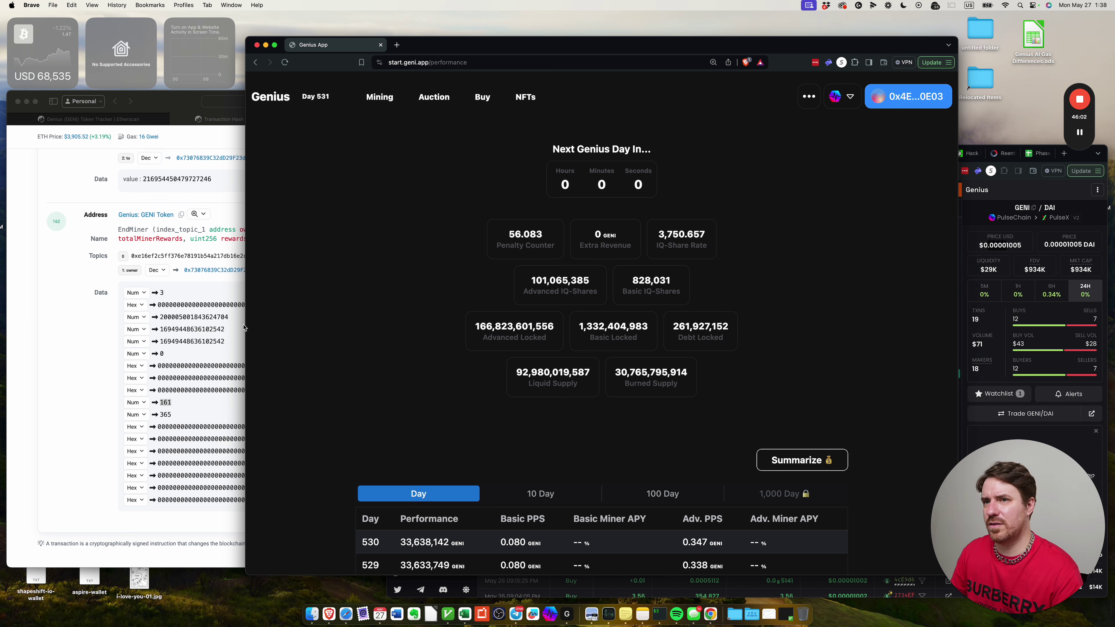
- Return to the Etherscan transaction list and locate the outgoing 0.69245 ETH transaction in block 17322194
click(243, 326)
scroll(429, 341, up, 10)
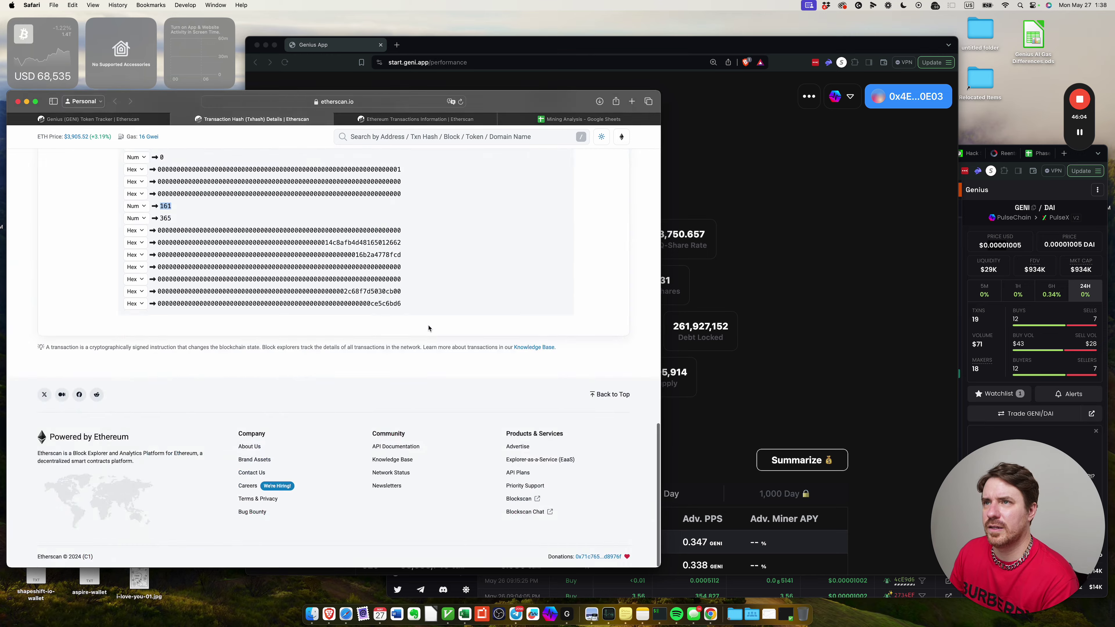
click(414, 121)
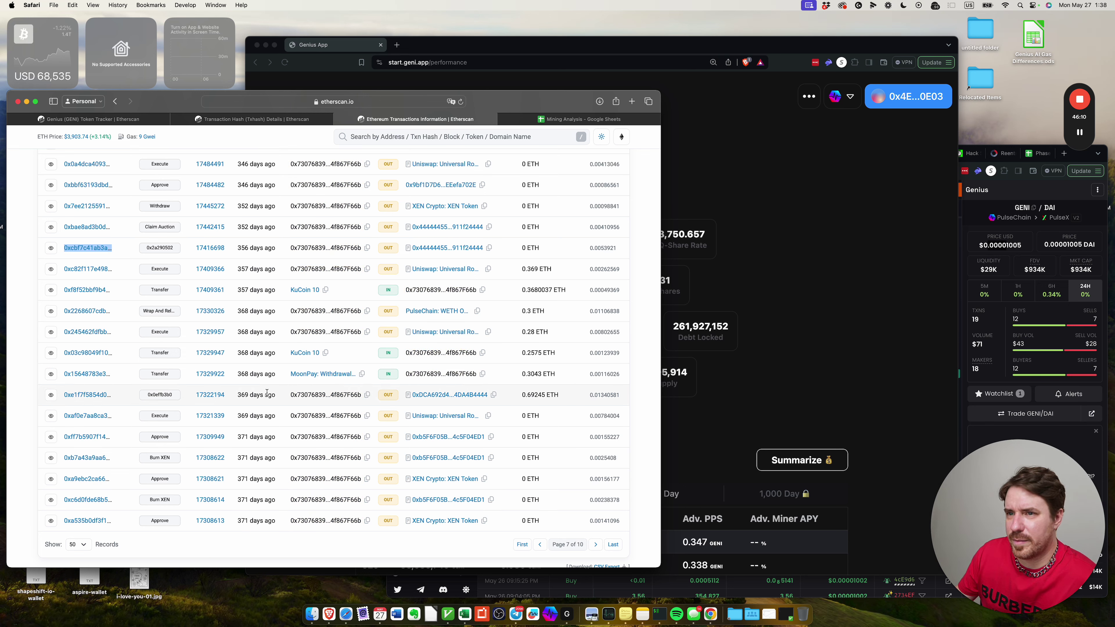
drag(238, 395, 270, 395)
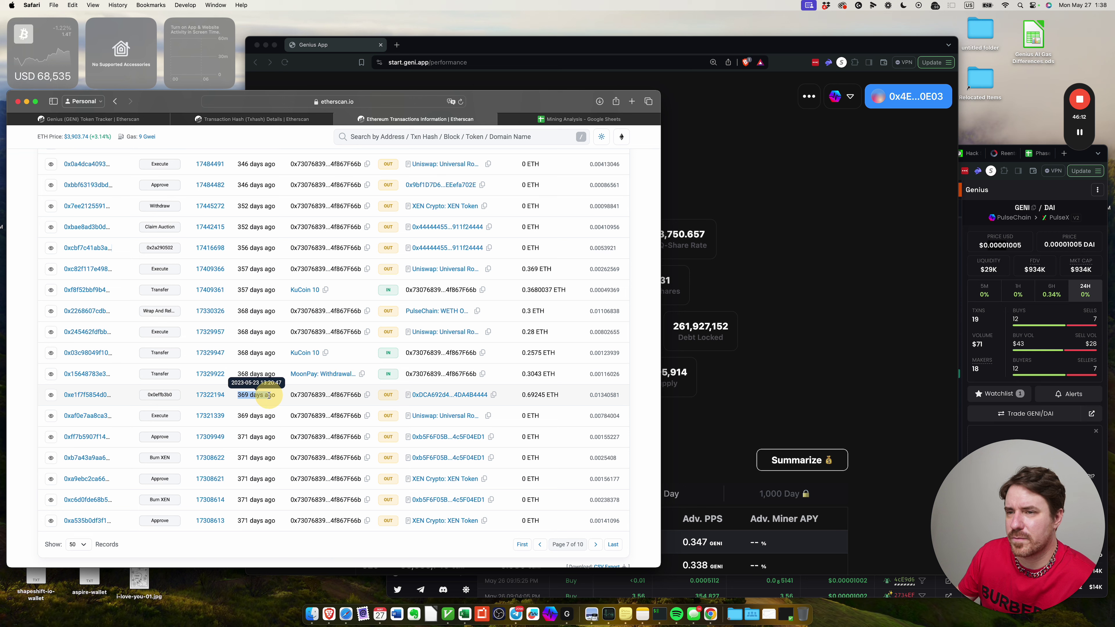
drag(198, 395, 258, 394)
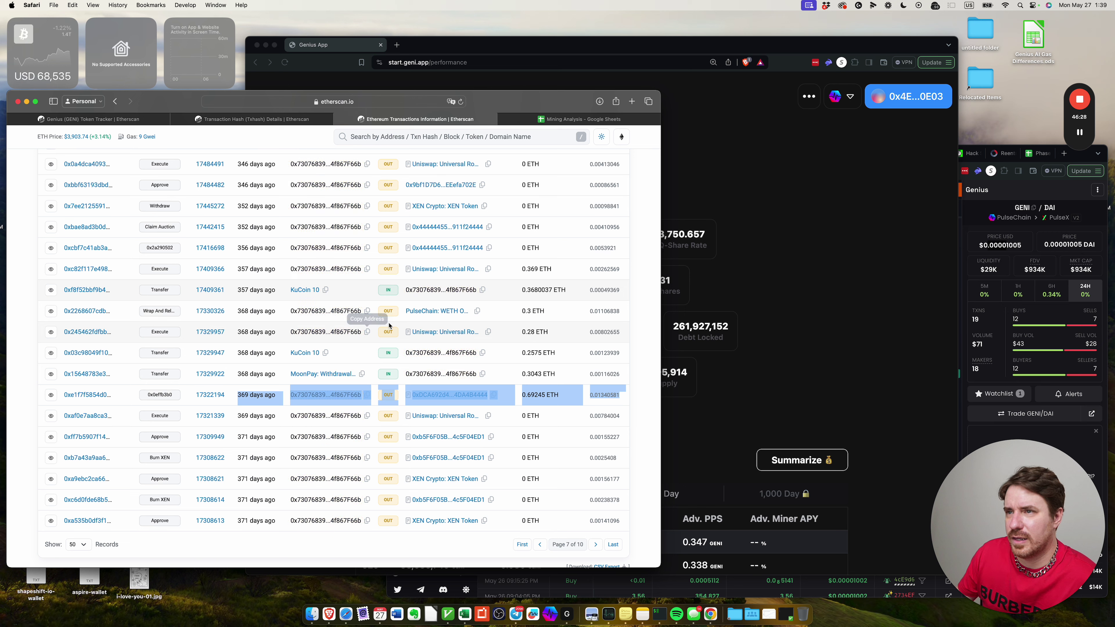
click(263, 398)
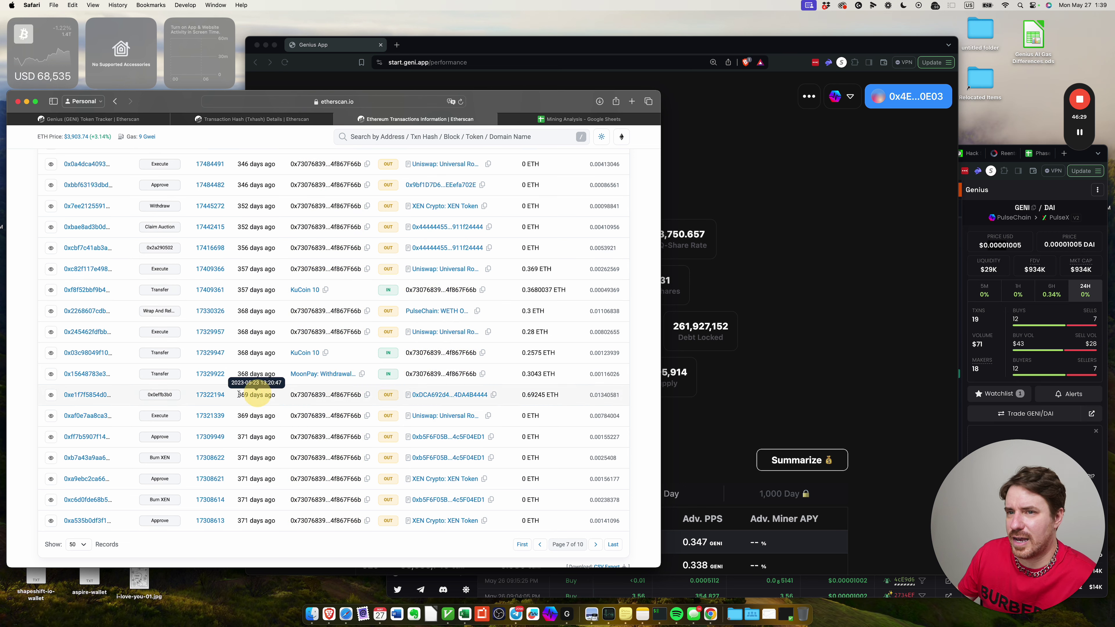
- Open the block 17322194 transaction's details in a new tab and place that tab before the EndMiner transaction's tab
right_click(102, 395)
key(Escape)
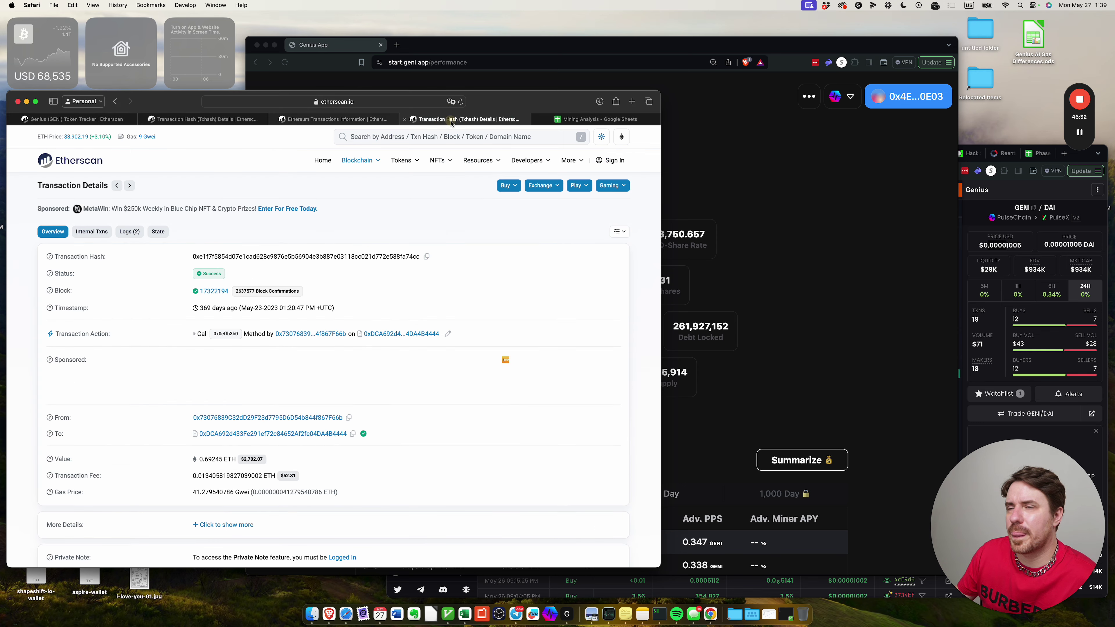
click(360, 119)
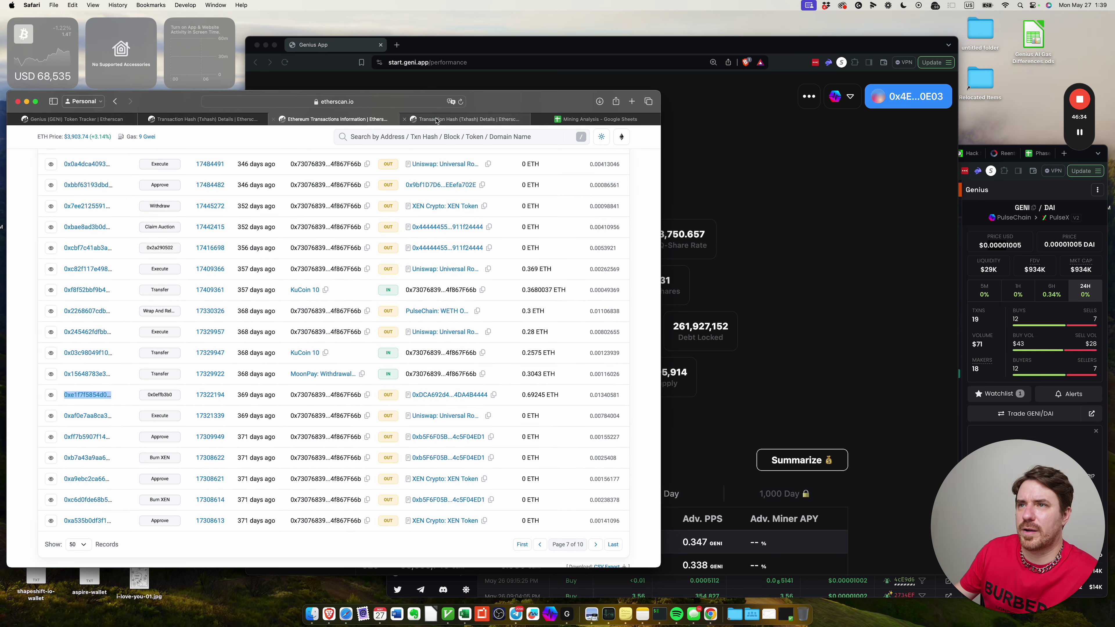
click(452, 118)
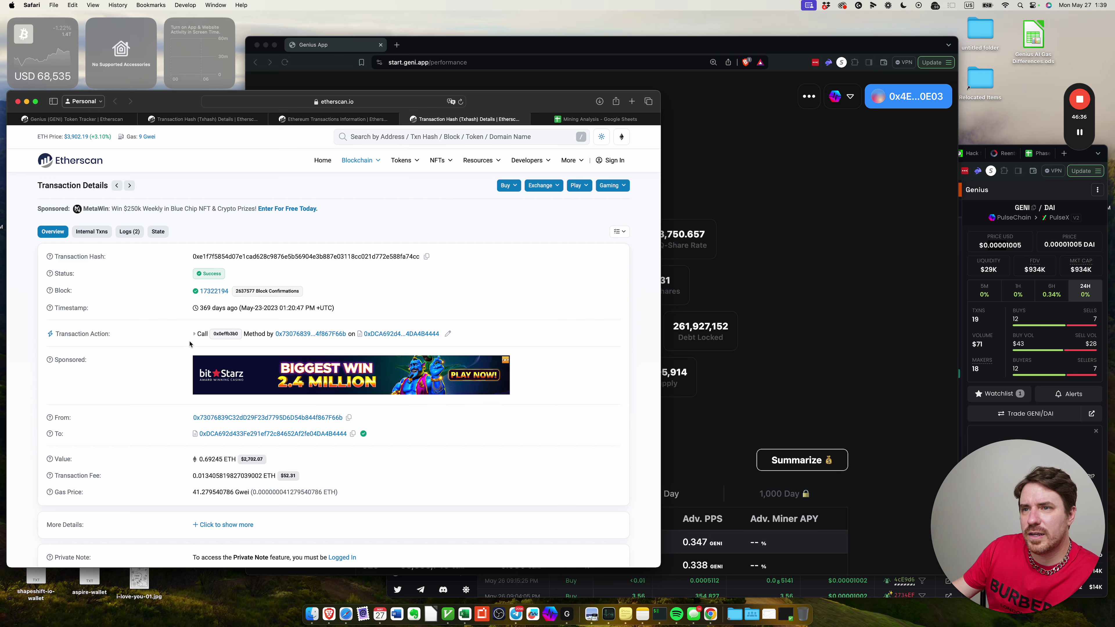
drag(452, 119, 201, 135)
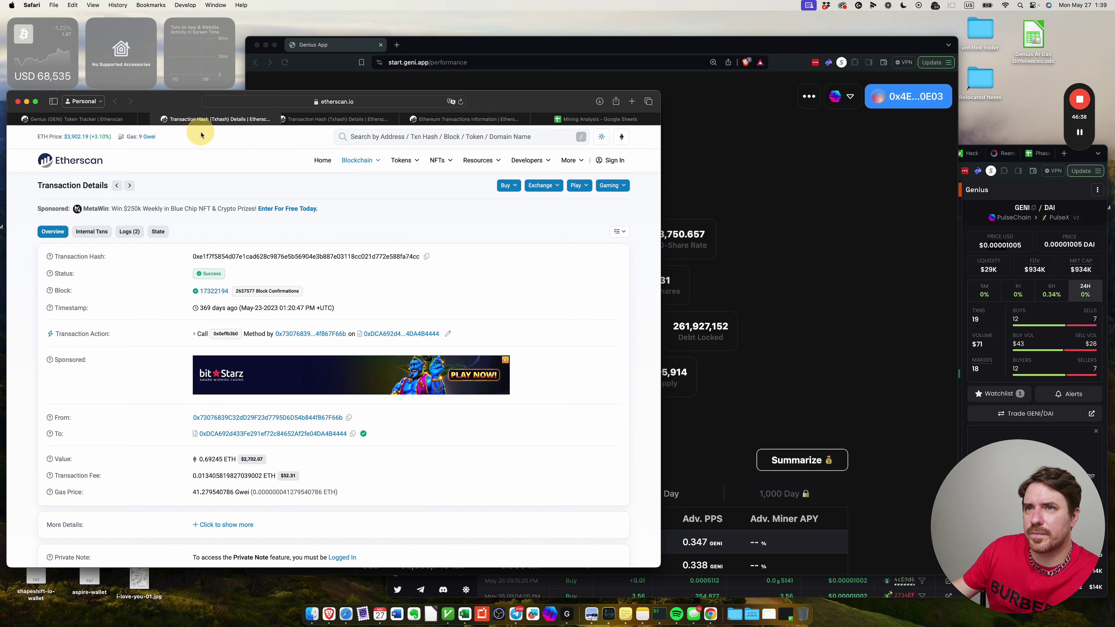
- Review the EndMiner event data in the other transaction's logs
click(317, 119)
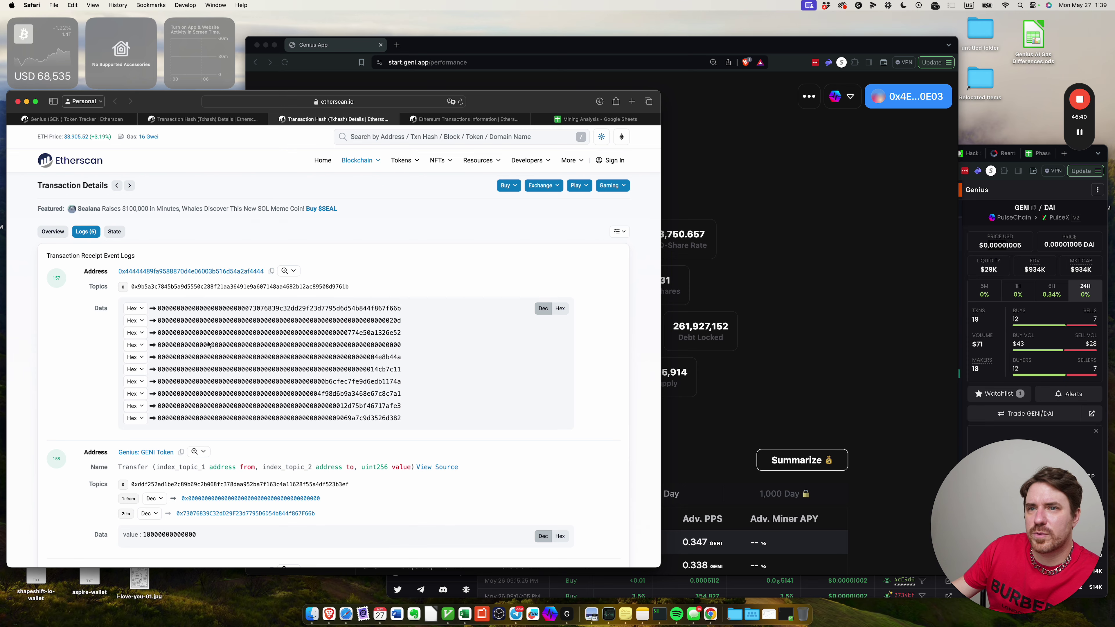
scroll(209, 345, down, 15)
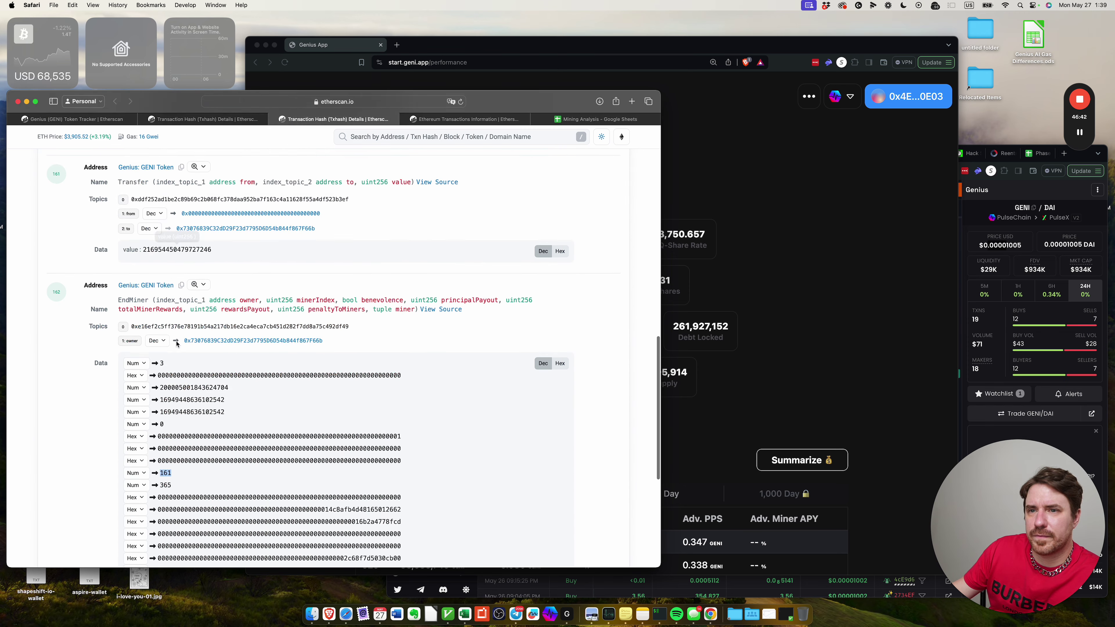
scroll(176, 344, down, 3)
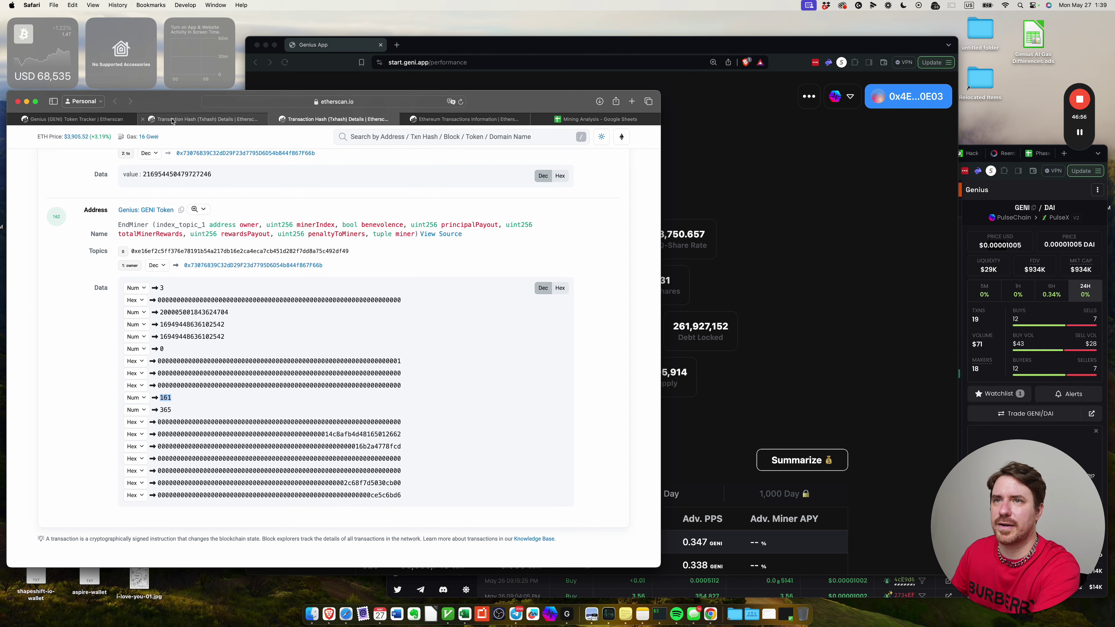
- Open the event logs of the block 17322194 transaction and examine the data of both log entries
click(188, 119)
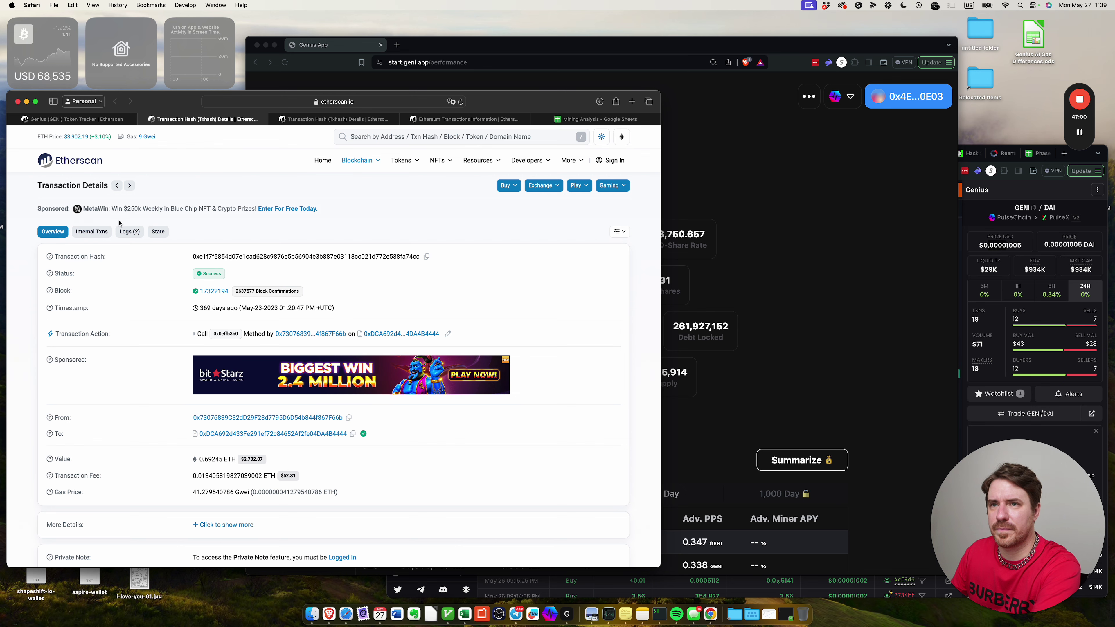
click(129, 232)
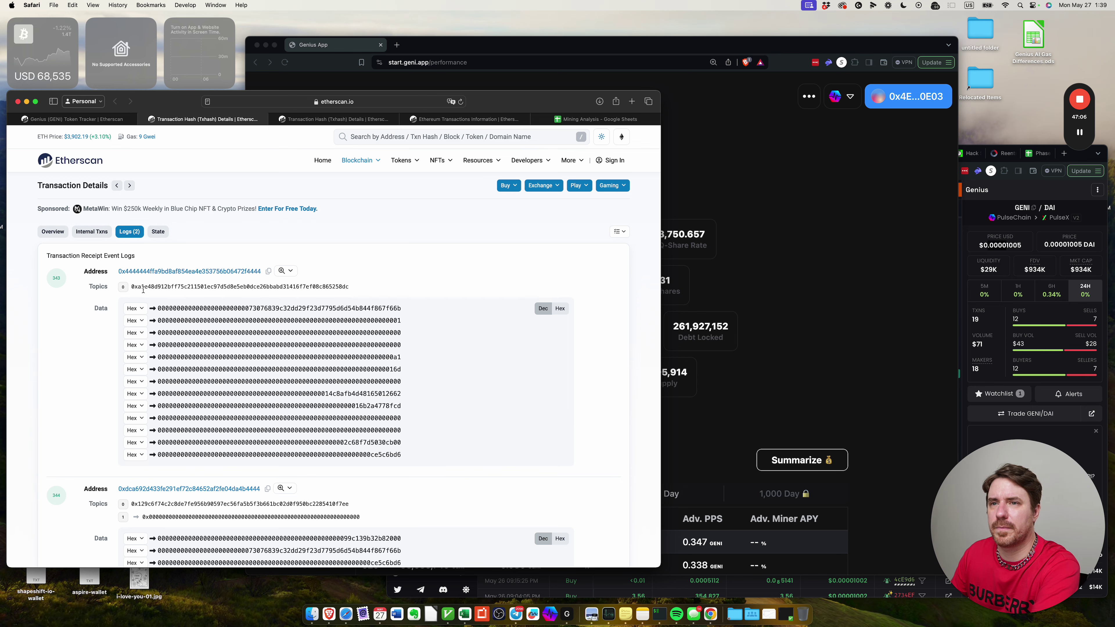
scroll(94, 270, down, 2)
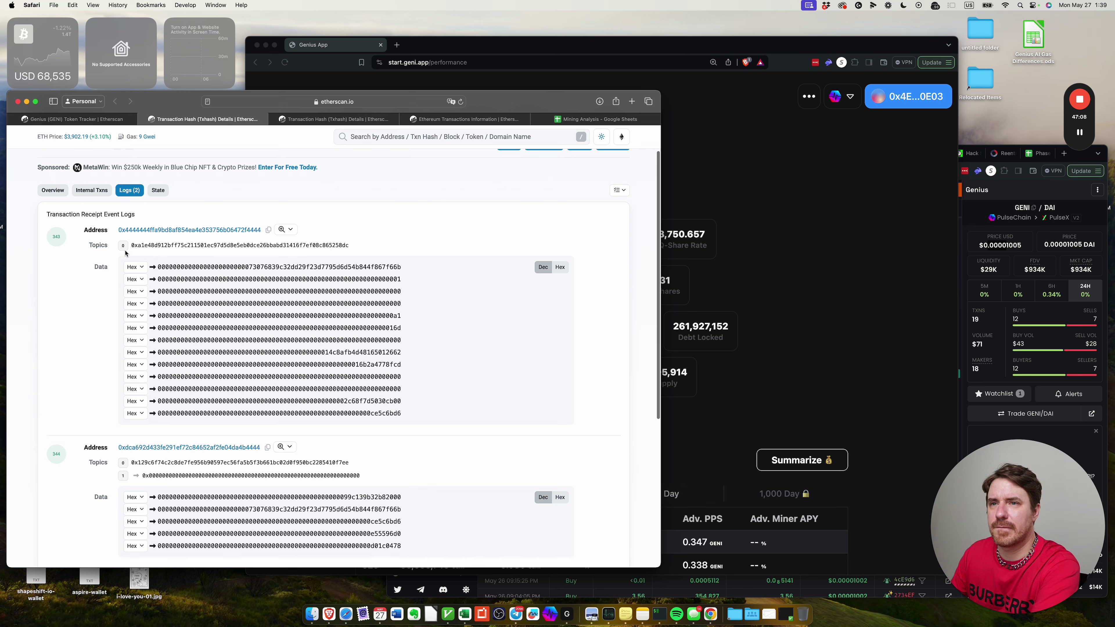
drag(154, 245, 190, 291)
scroll(114, 310, down, 3)
scroll(115, 311, up, 1)
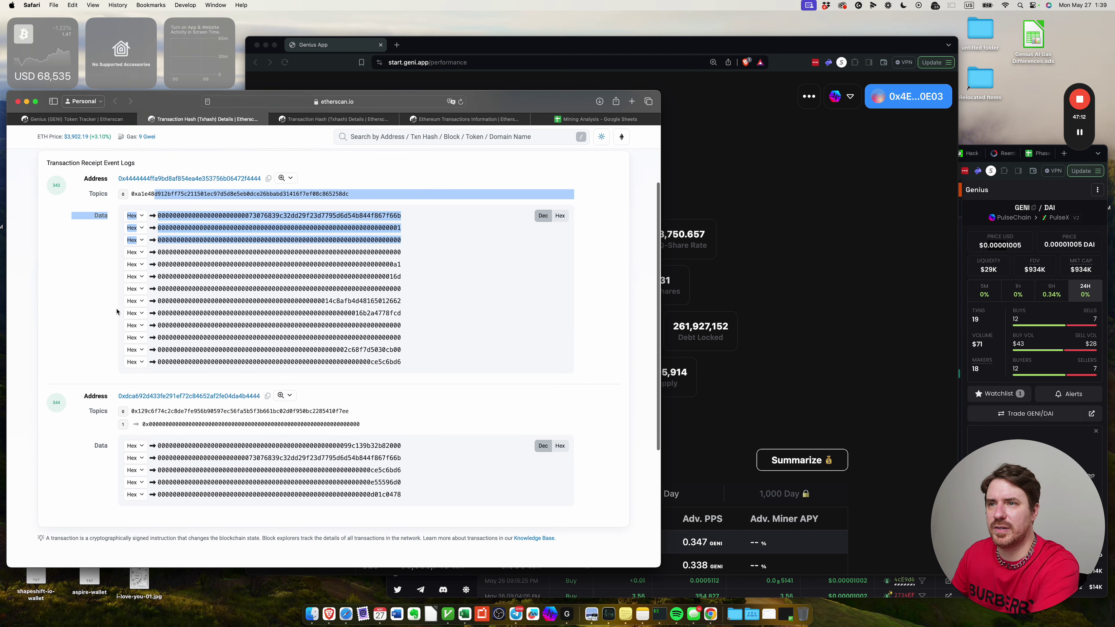
drag(184, 444, 373, 505)
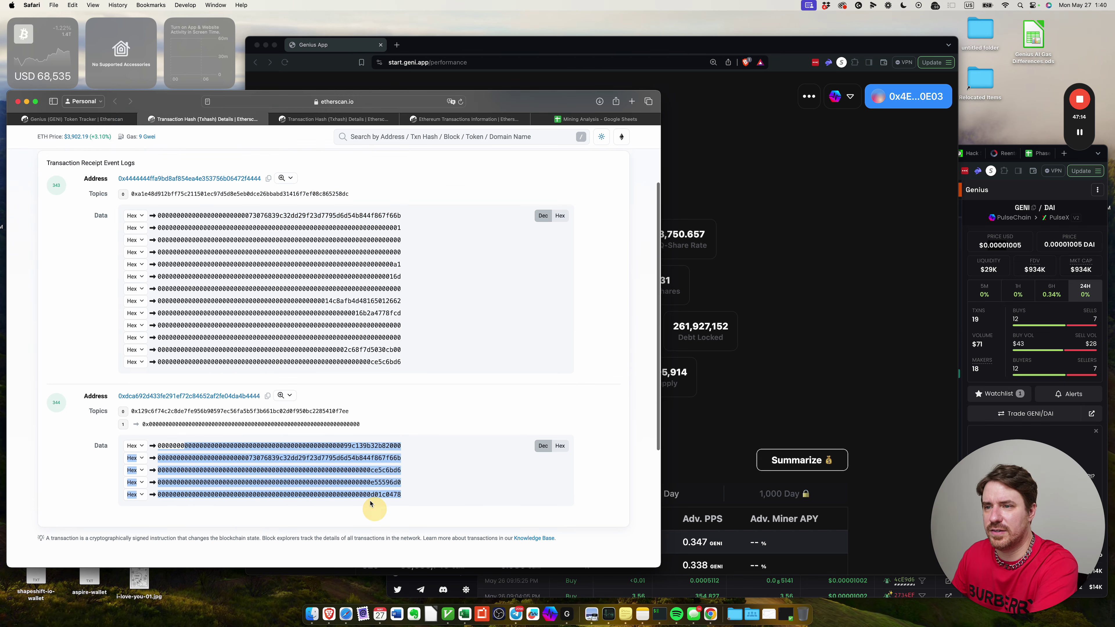
click(368, 495)
- Show the third data field of the second log entry as Number and select its value
click(137, 472)
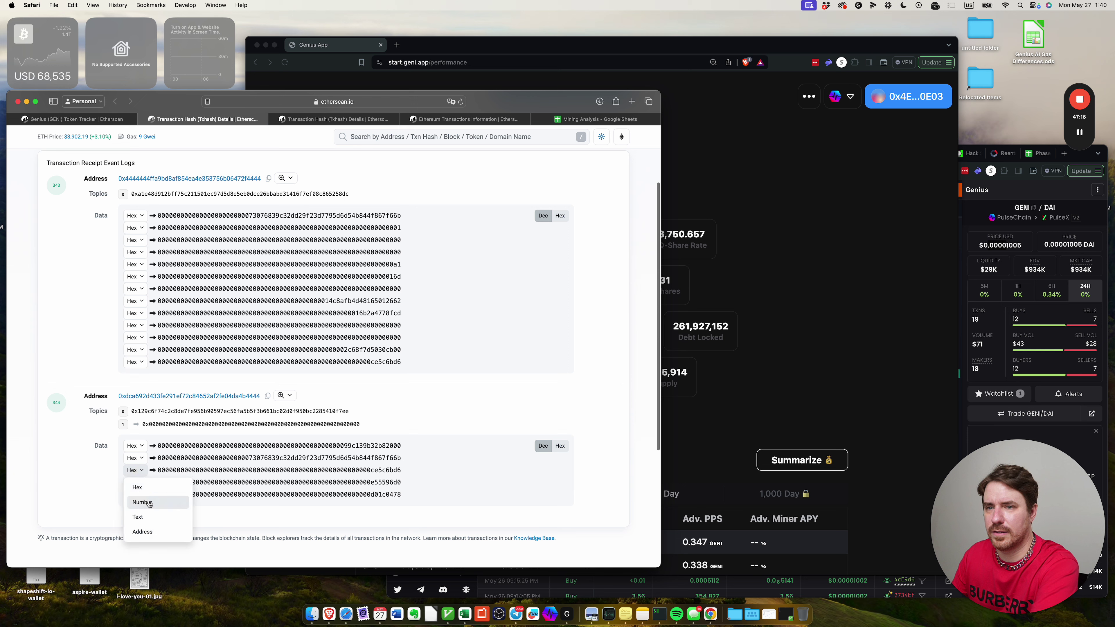
click(149, 503)
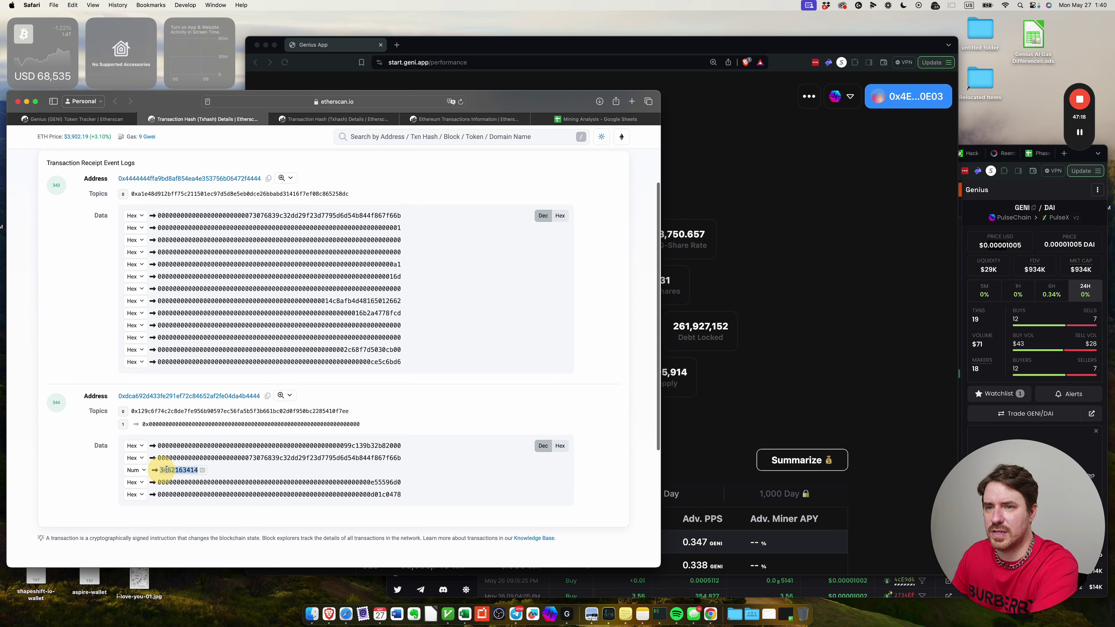
double_click(178, 471)
double_click(173, 470)
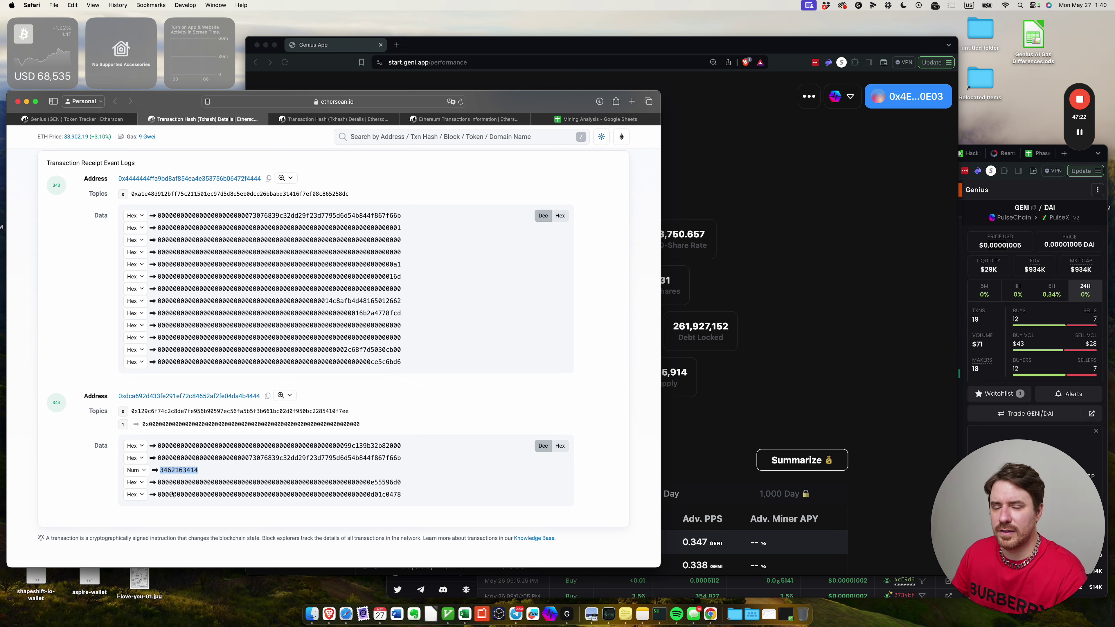
click(300, 122)
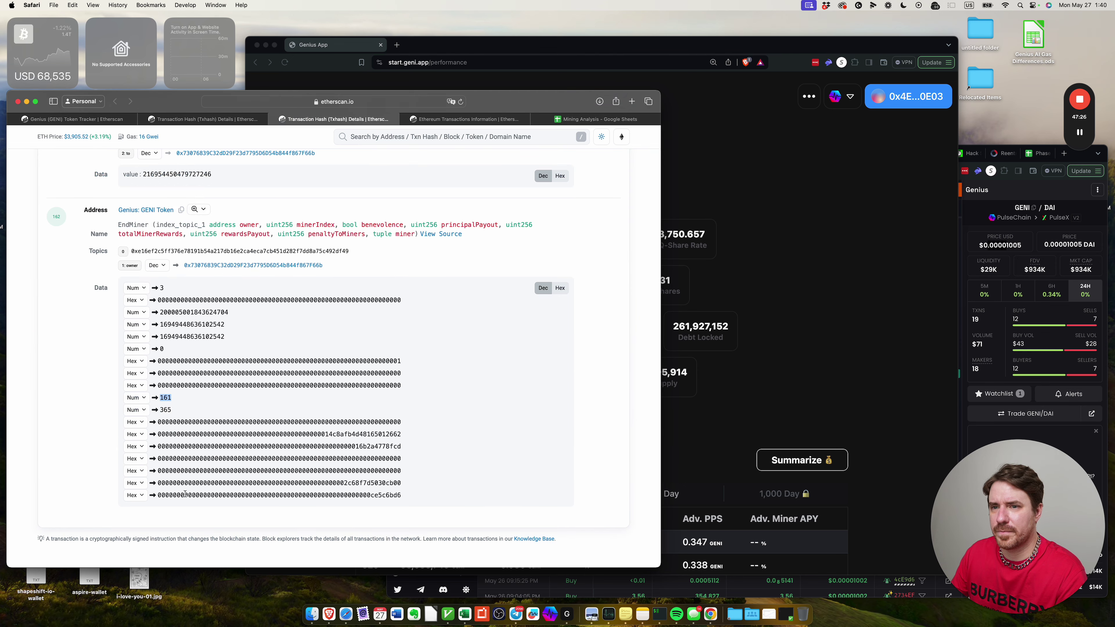
click(135, 495)
click(145, 449)
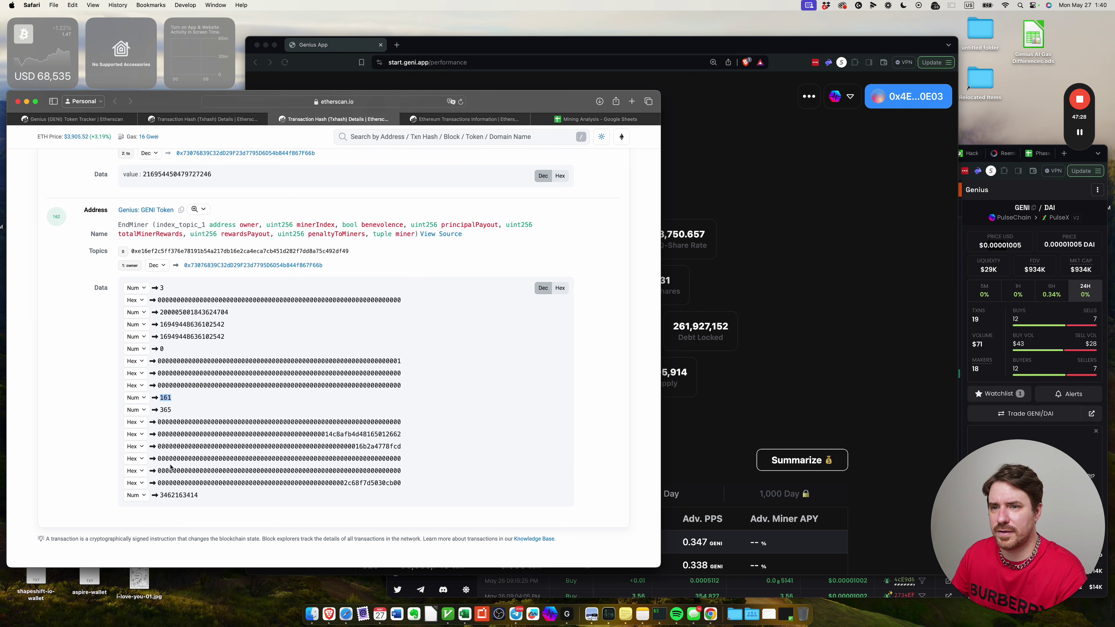
double_click(185, 495)
key(cmd+f)
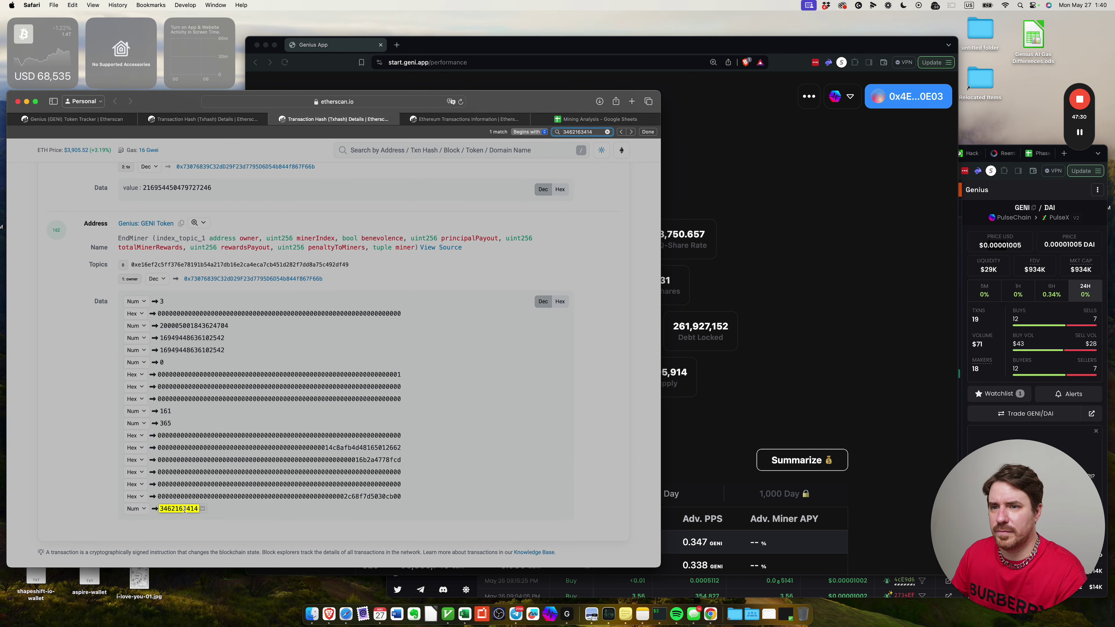
- Show the last two data fields of the block 17322194 transaction's first log entry as Number
click(218, 122)
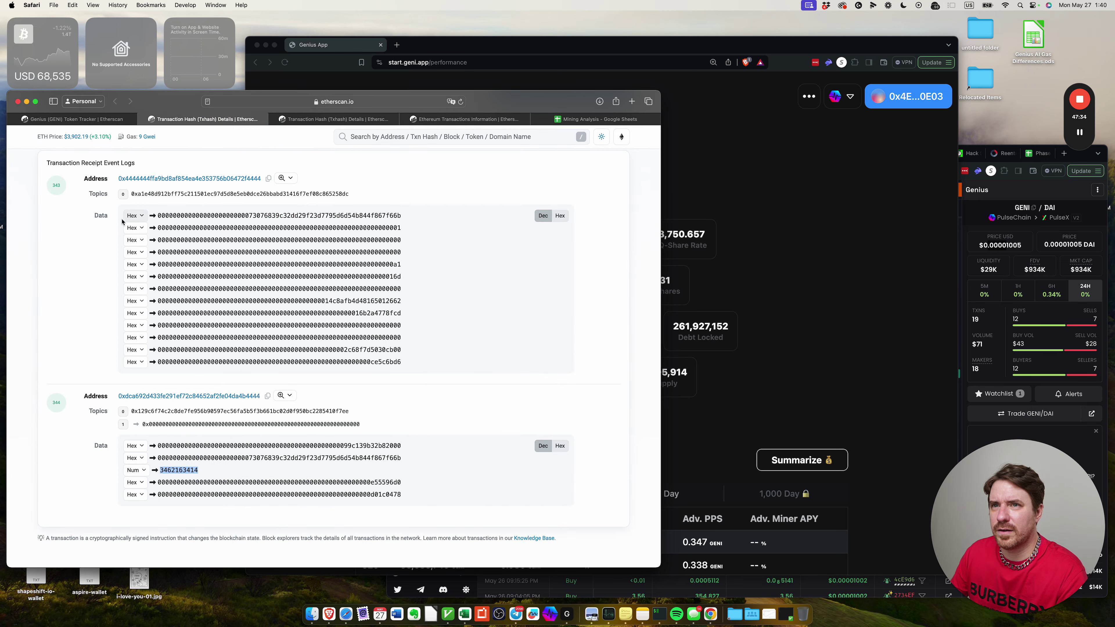
drag(213, 213, 249, 366)
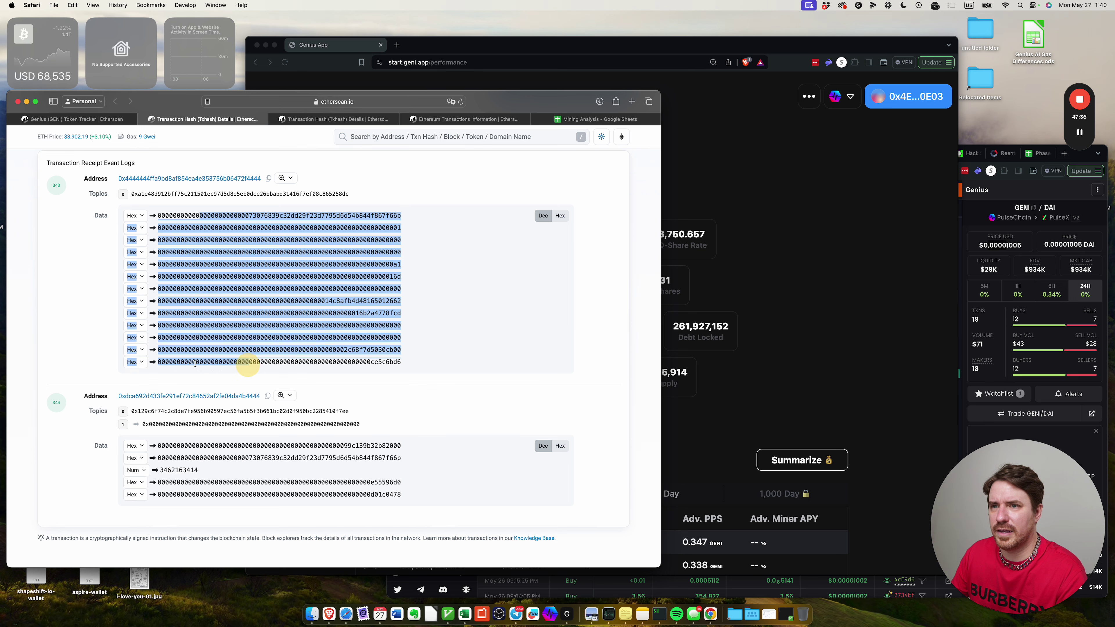
click(249, 366)
click(134, 362)
click(143, 390)
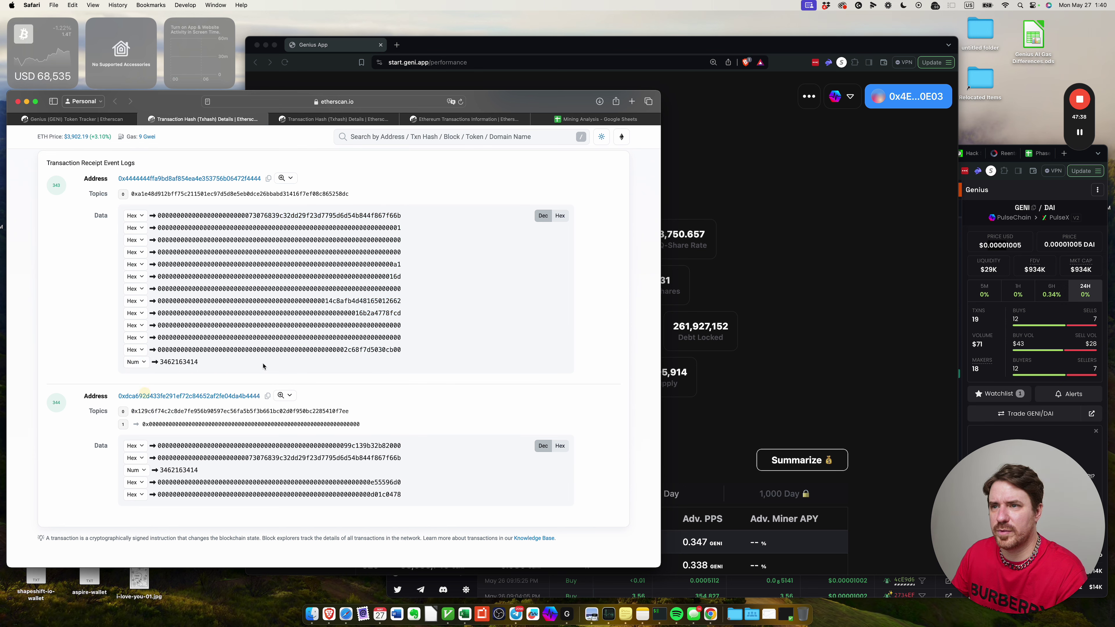
click(140, 351)
click(144, 378)
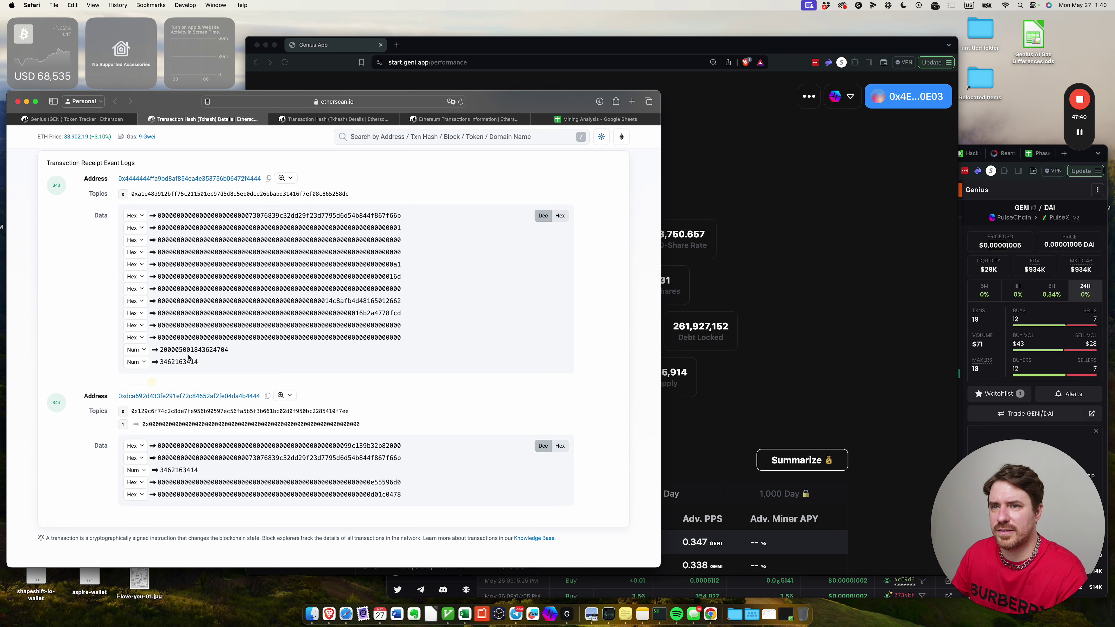
drag(167, 350, 202, 350)
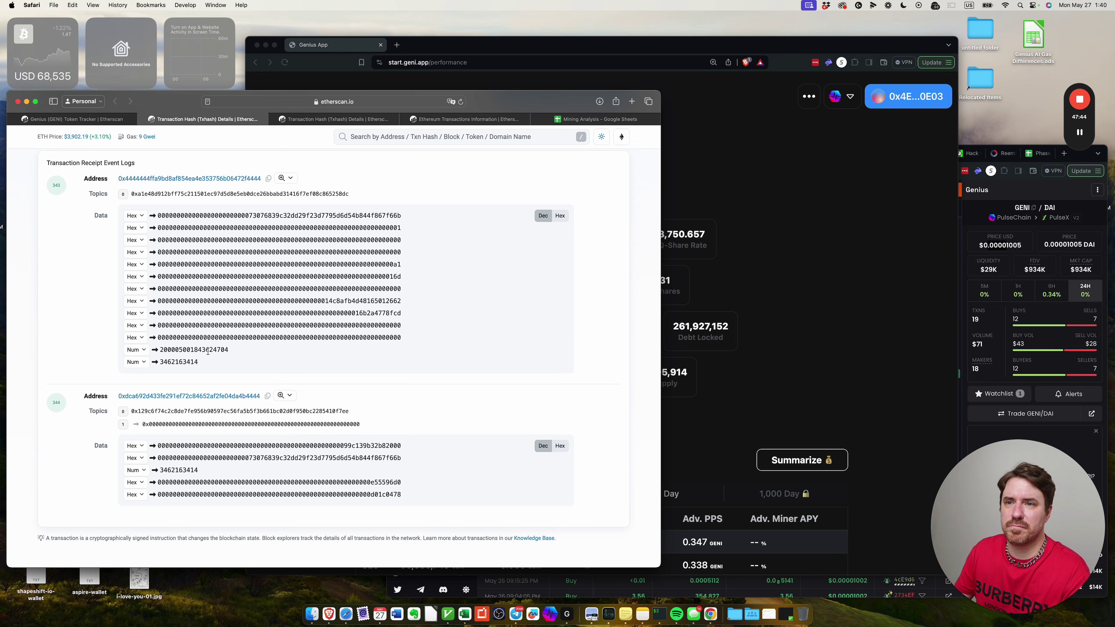
double_click(193, 350)
key(ctrl+Tab)
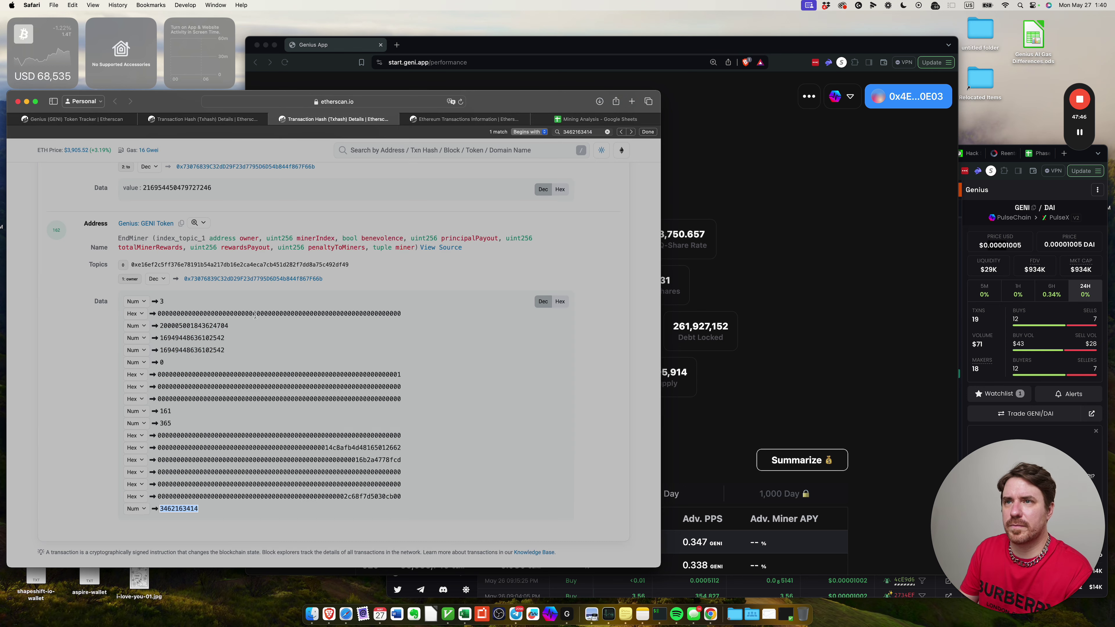
click(245, 475)
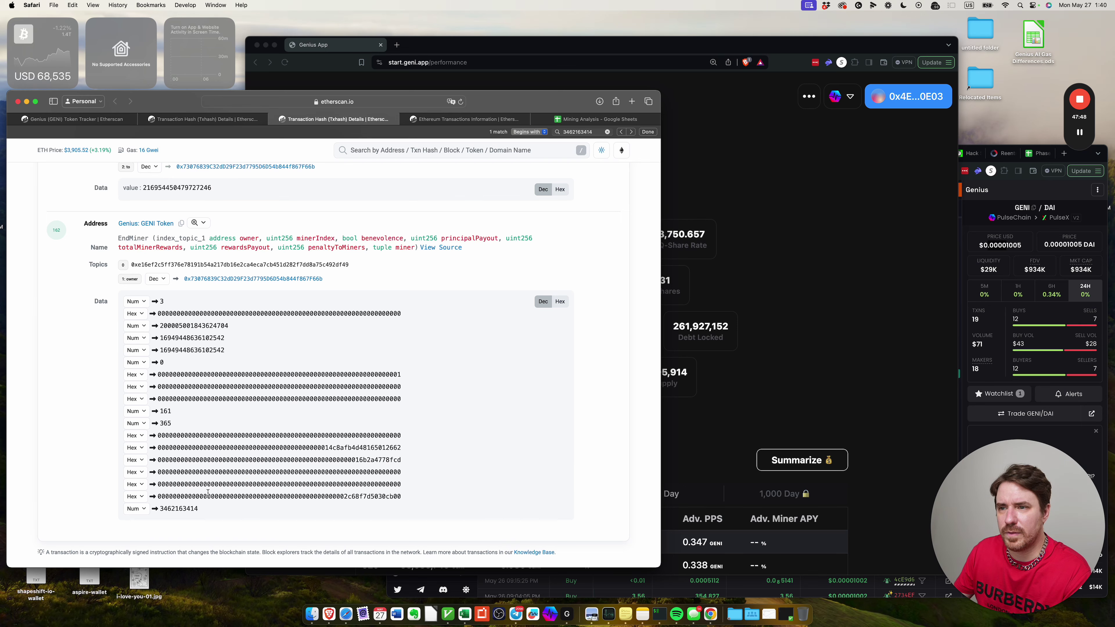
click(144, 498)
click(145, 449)
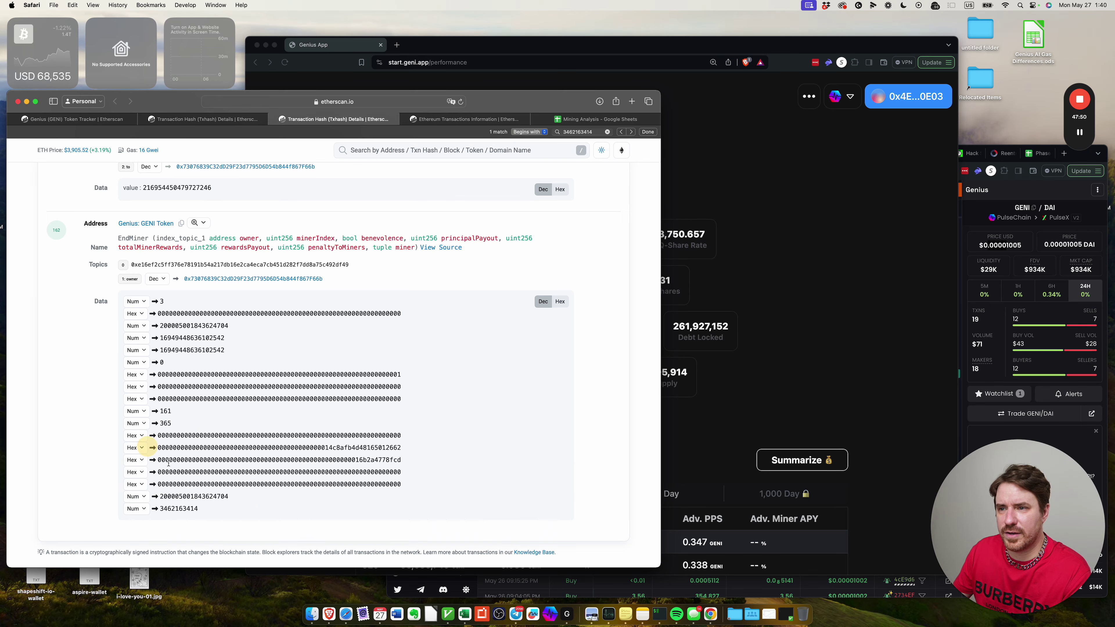
double_click(183, 498)
key(super+e)
key(super+g)
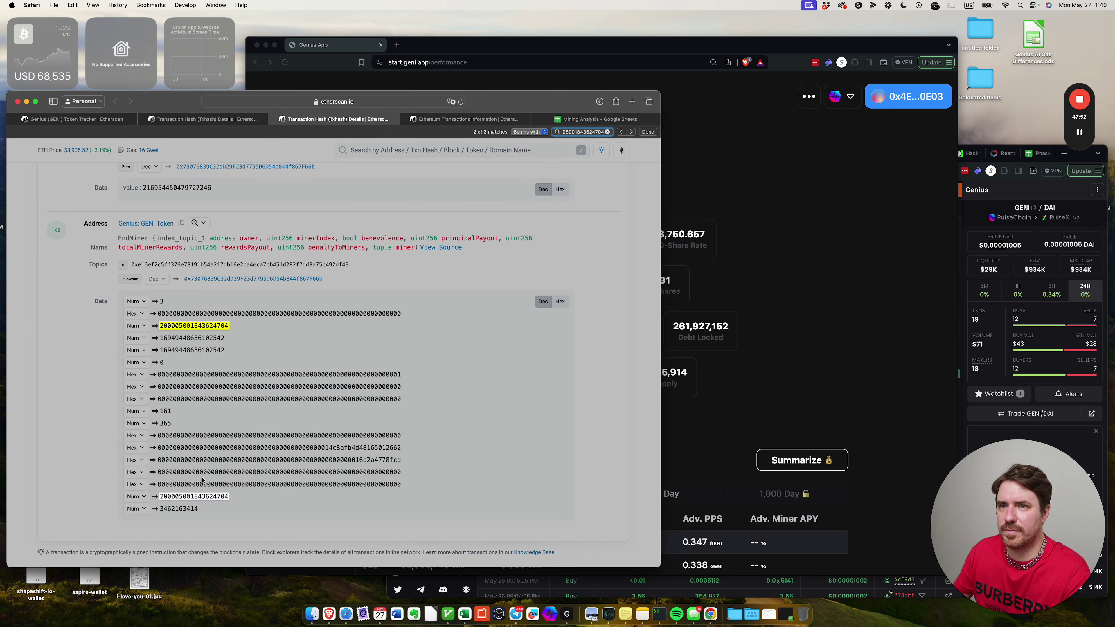
click(203, 497)
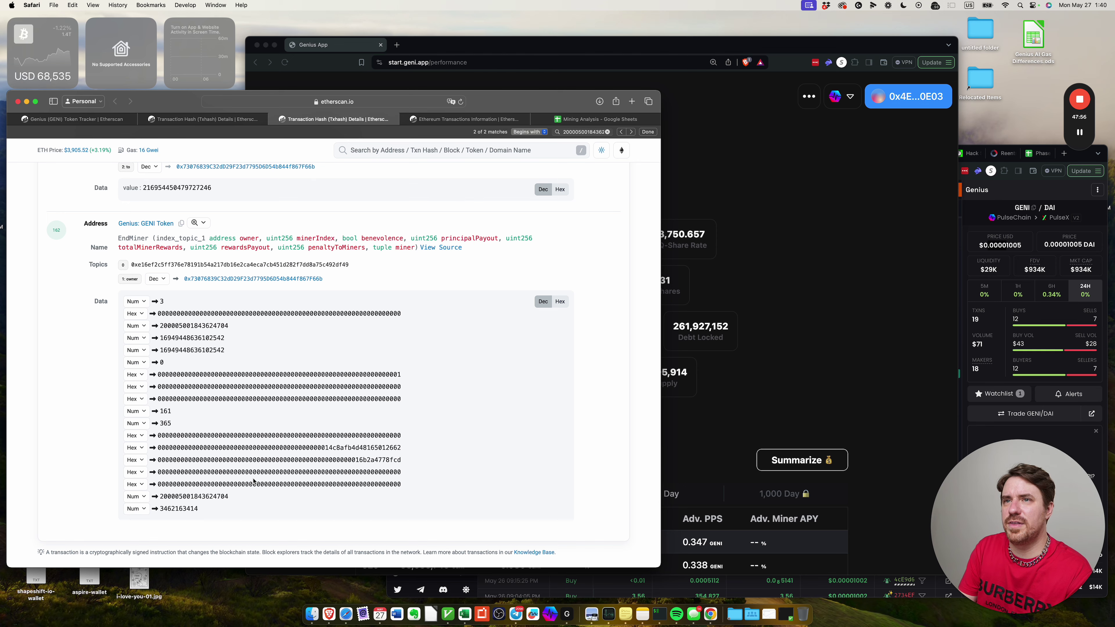
- Open the overview of the block 17322194 transaction and show its transaction fee at the dollar value of the transaction date
key(ctrl+shift+Tab)
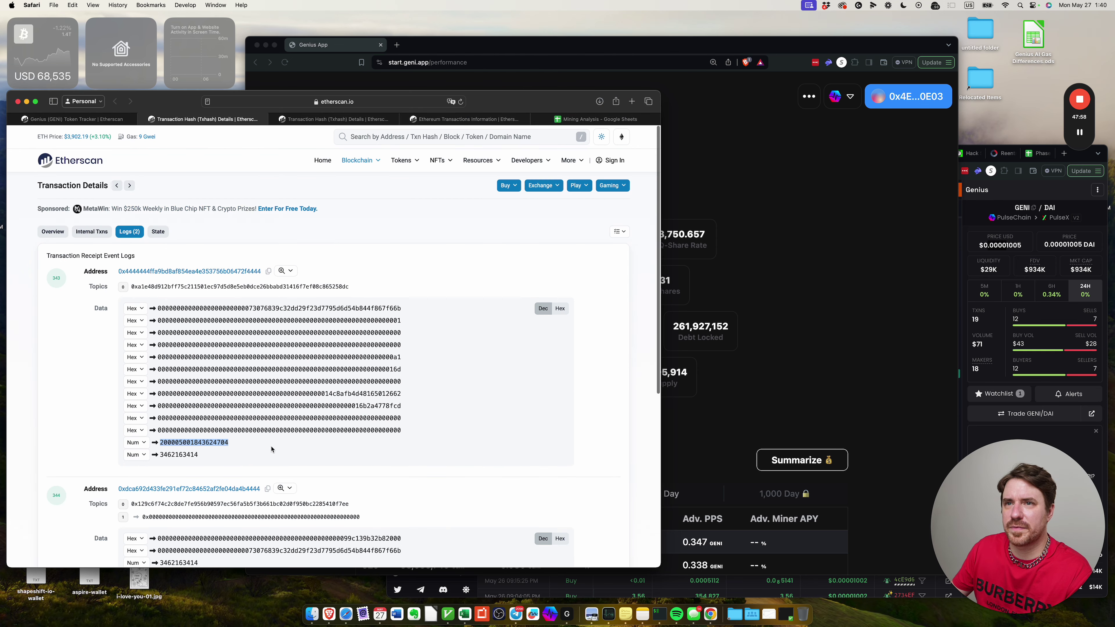
click(53, 231)
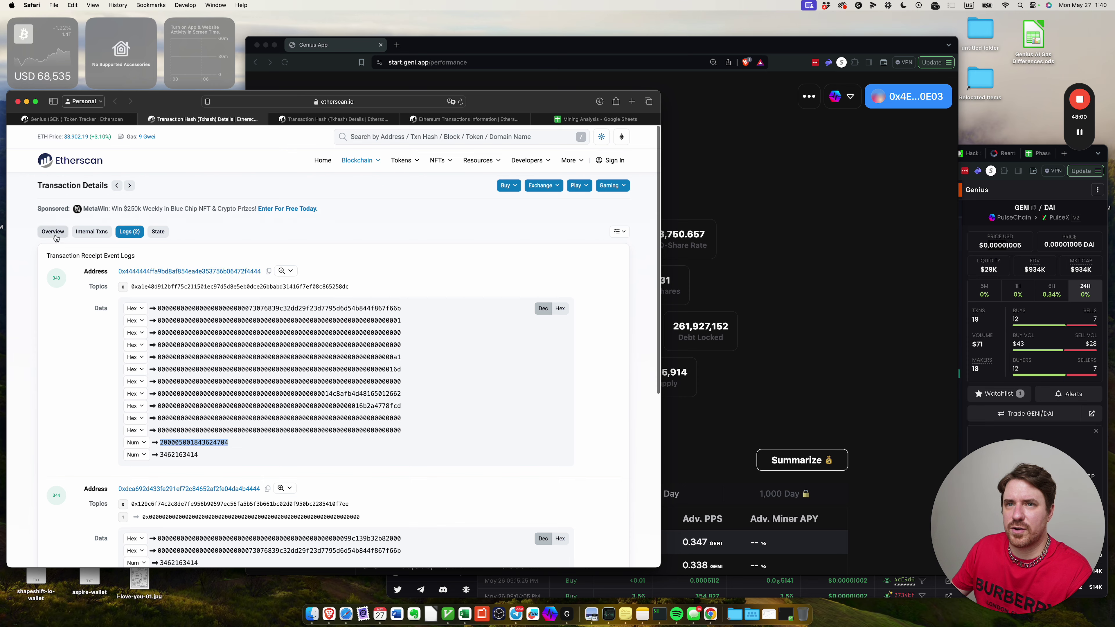
scroll(151, 376, down, 2)
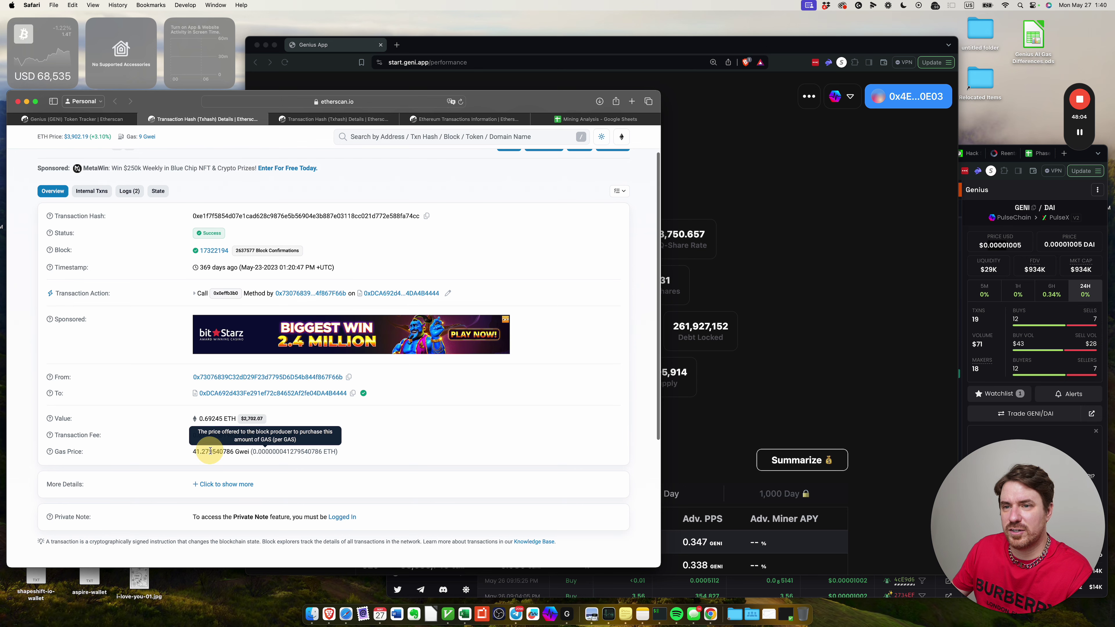
scroll(145, 436, up, 2)
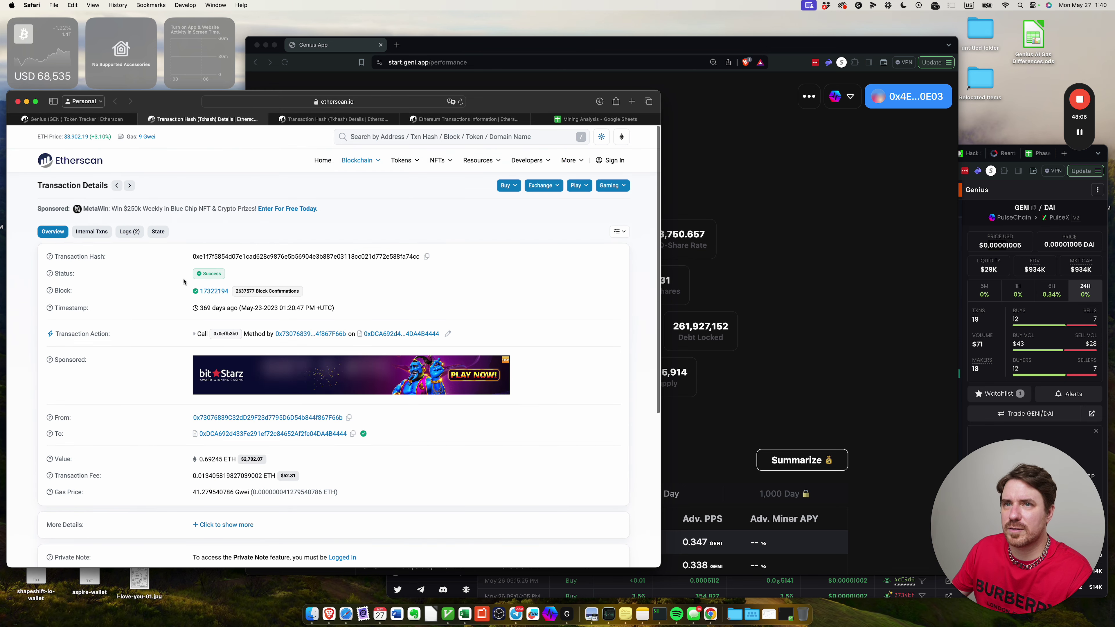
mouse_move(151, 139)
scroll(182, 428, down, 5)
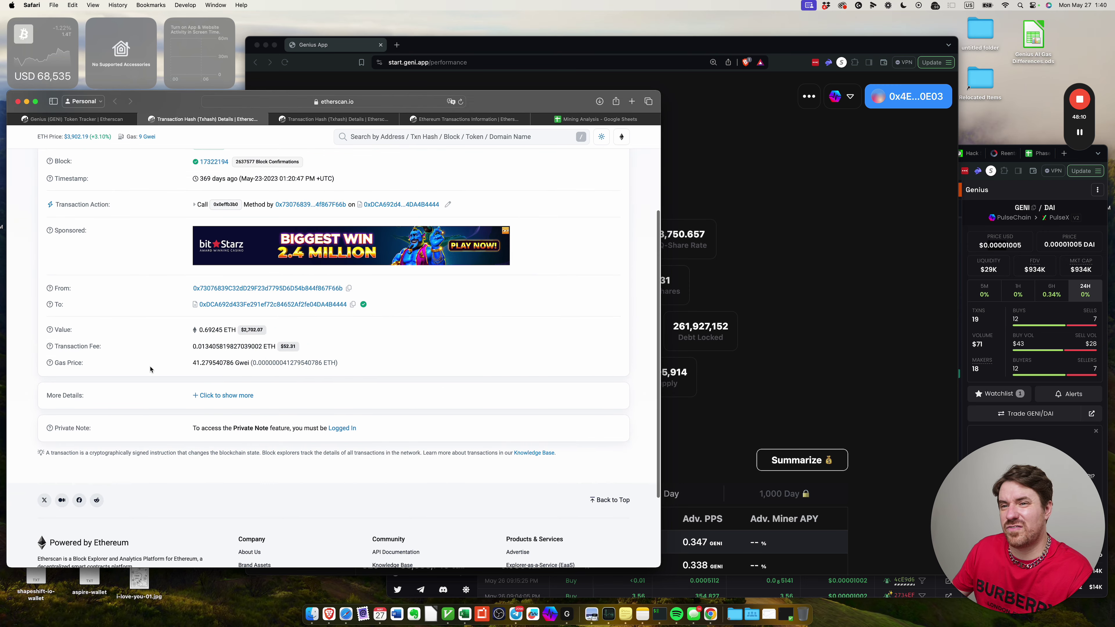
click(288, 347)
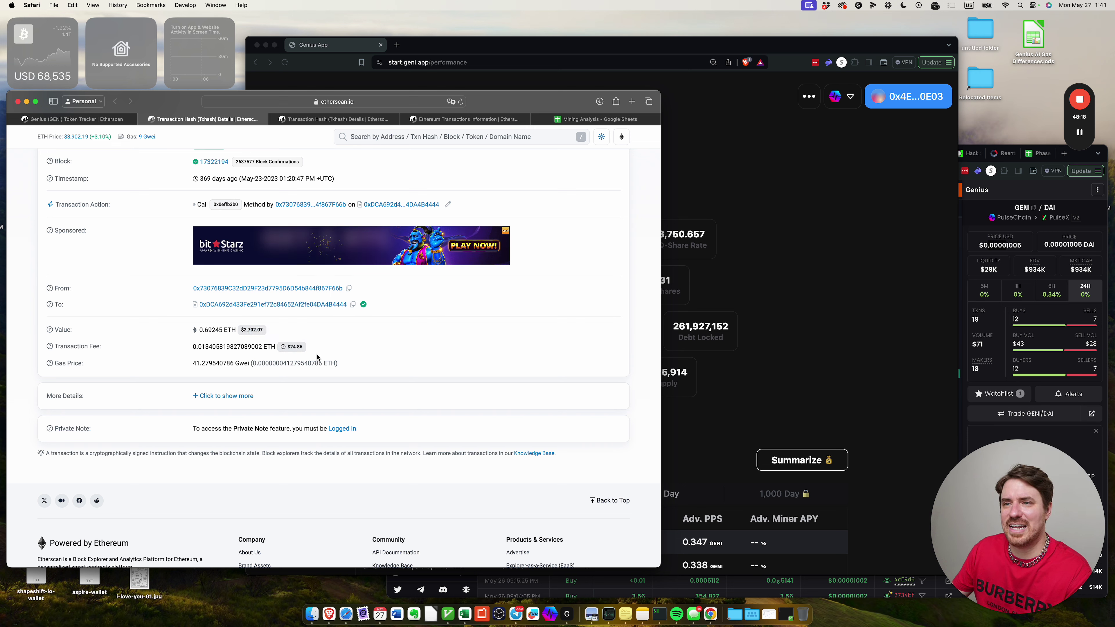
- Enter 24.86 as the Gas: Start dollar amount in cell B6 of the Mining Analysis spreadsheet
click(597, 119)
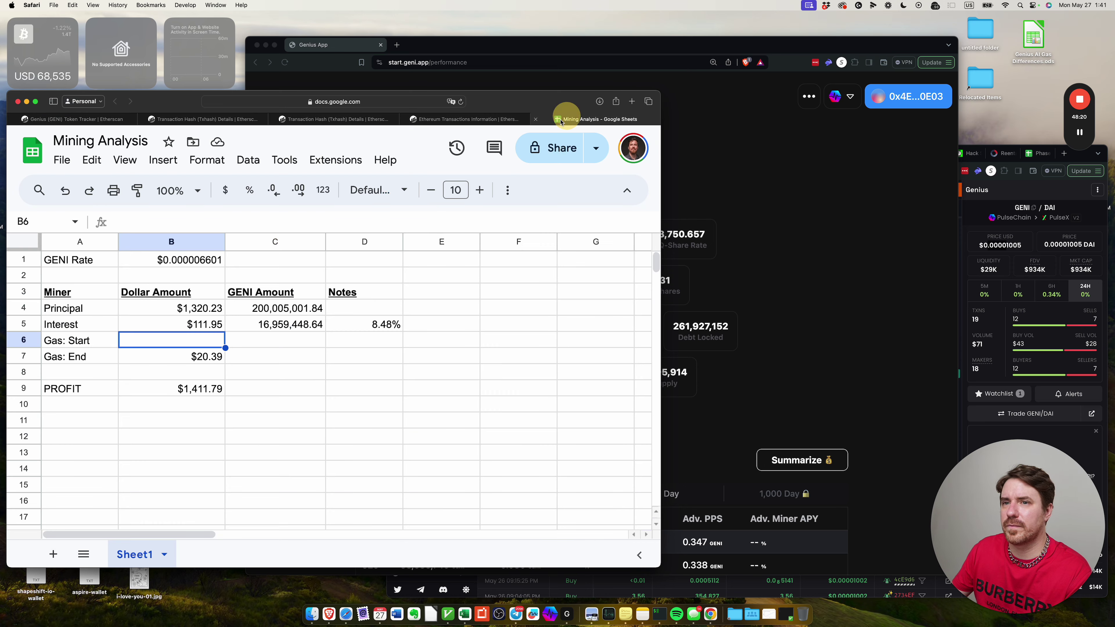
click(188, 344)
text(24.86)
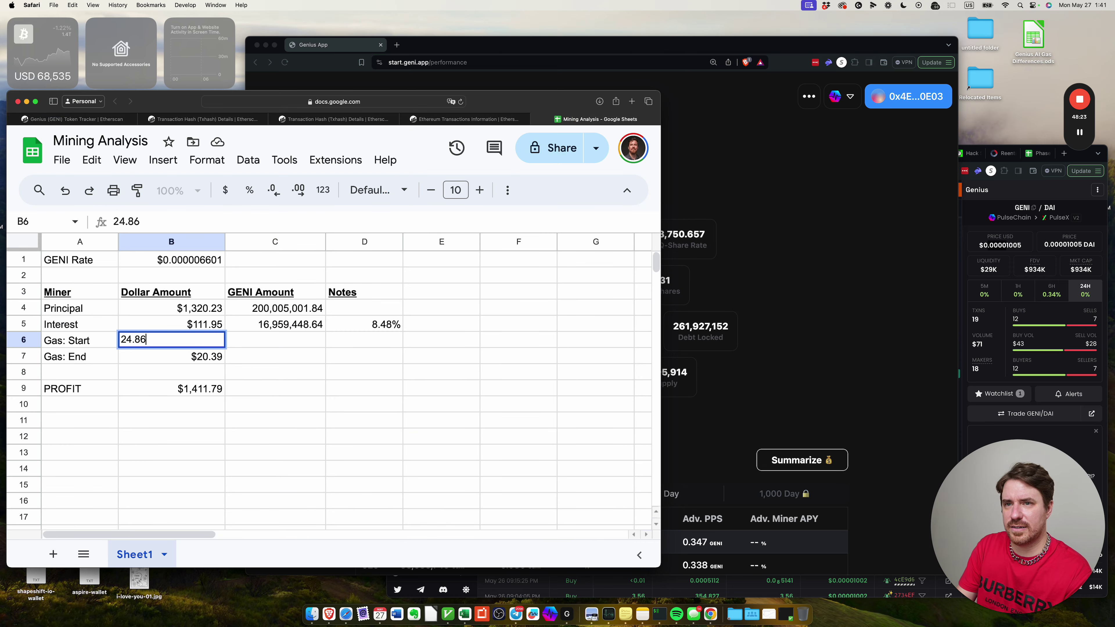
key(Return)
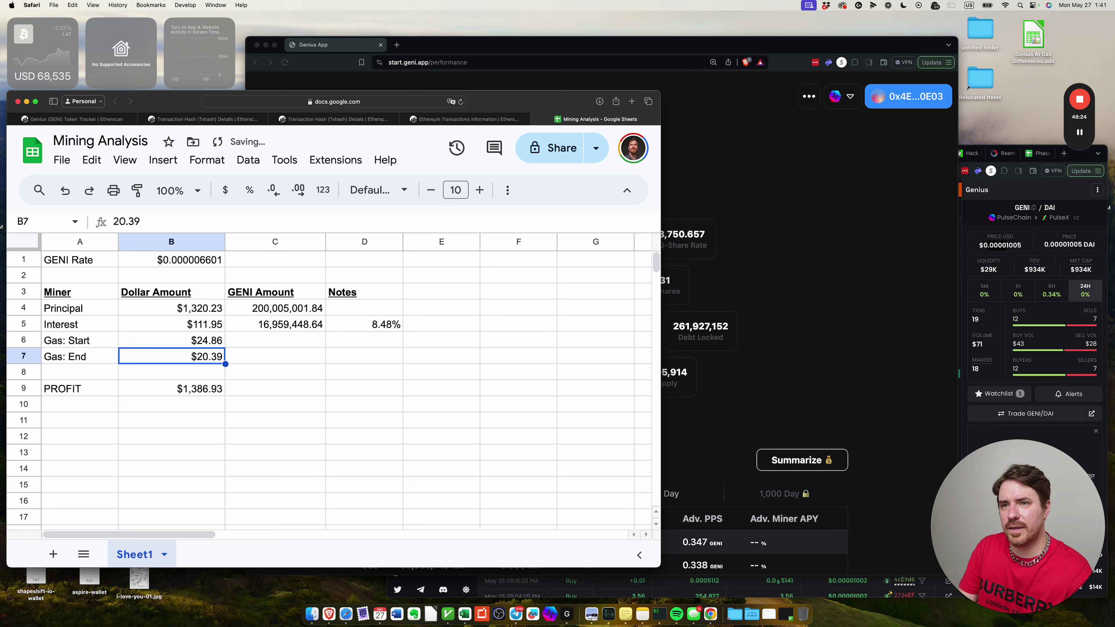
- Examine the PROFIT formula and the principal, interest and gas rows that feed into it
click(80, 341)
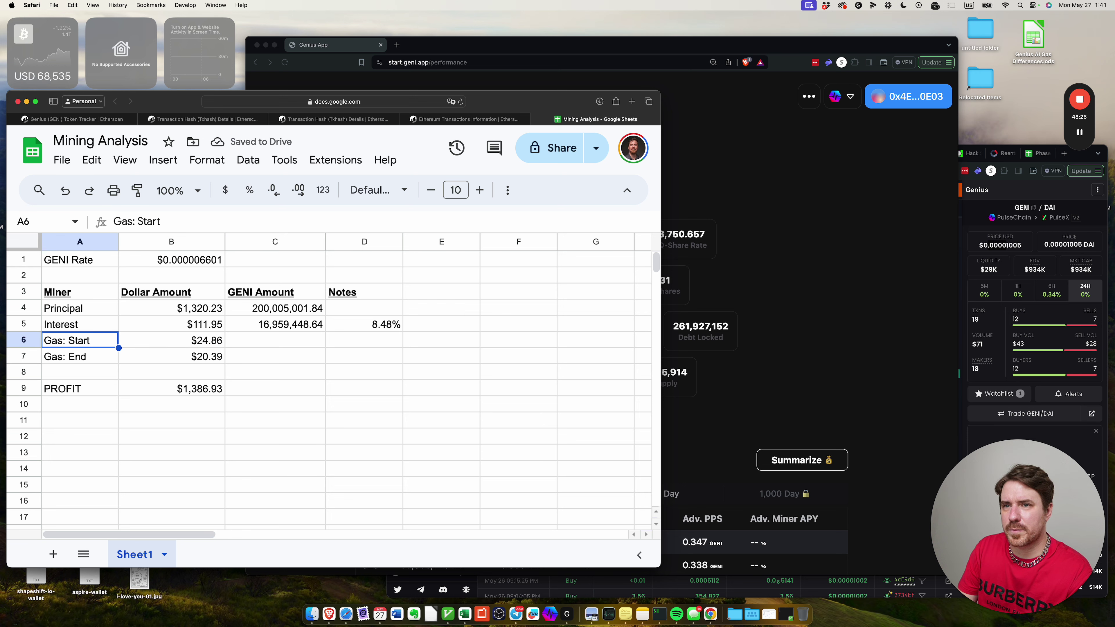
key(Down)
key(Down)
key(Down)
key(Right)
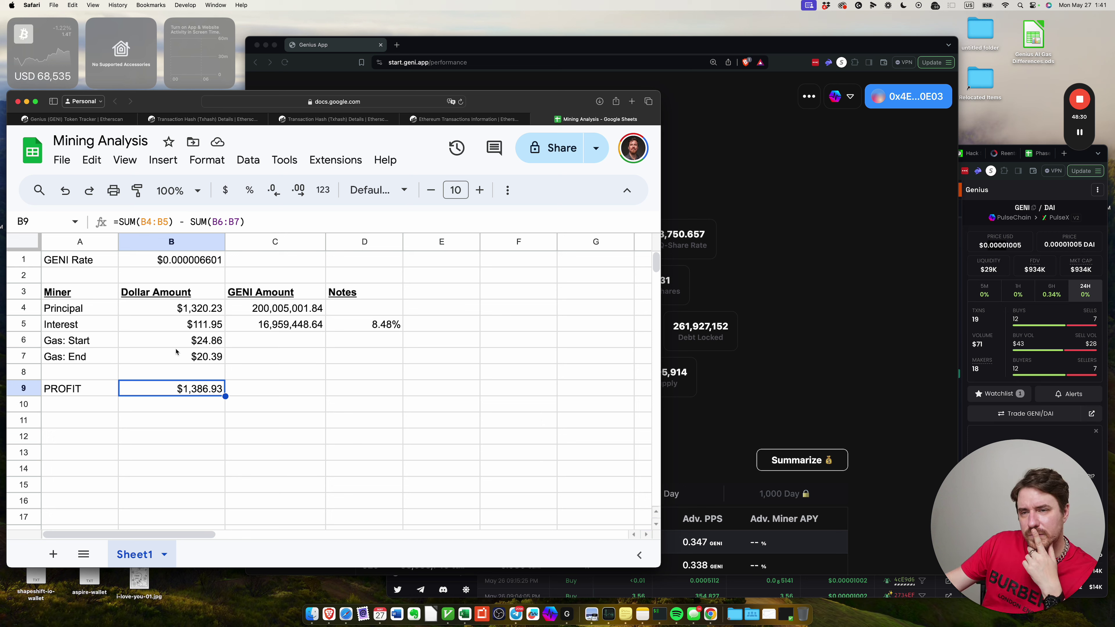
click(167, 421)
drag(90, 325, 154, 357)
drag(107, 313, 344, 315)
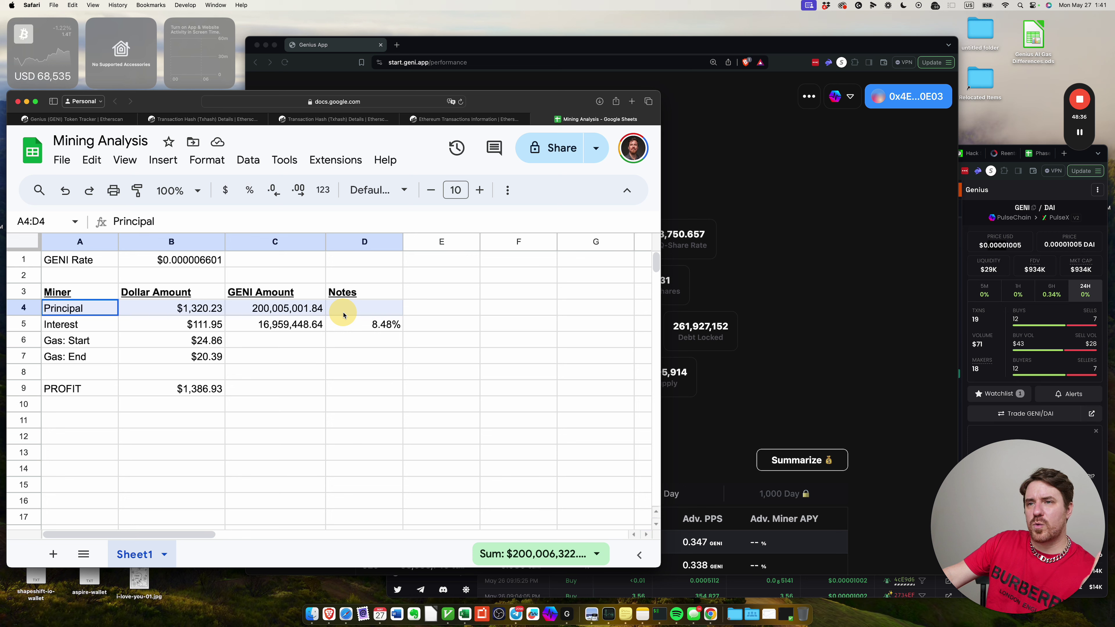
click(344, 314)
- Replace the PROFIT formula in B9 with =B5-SUM(B6:B7), so that only the gas costs are subtracted from the interest
click(153, 393)
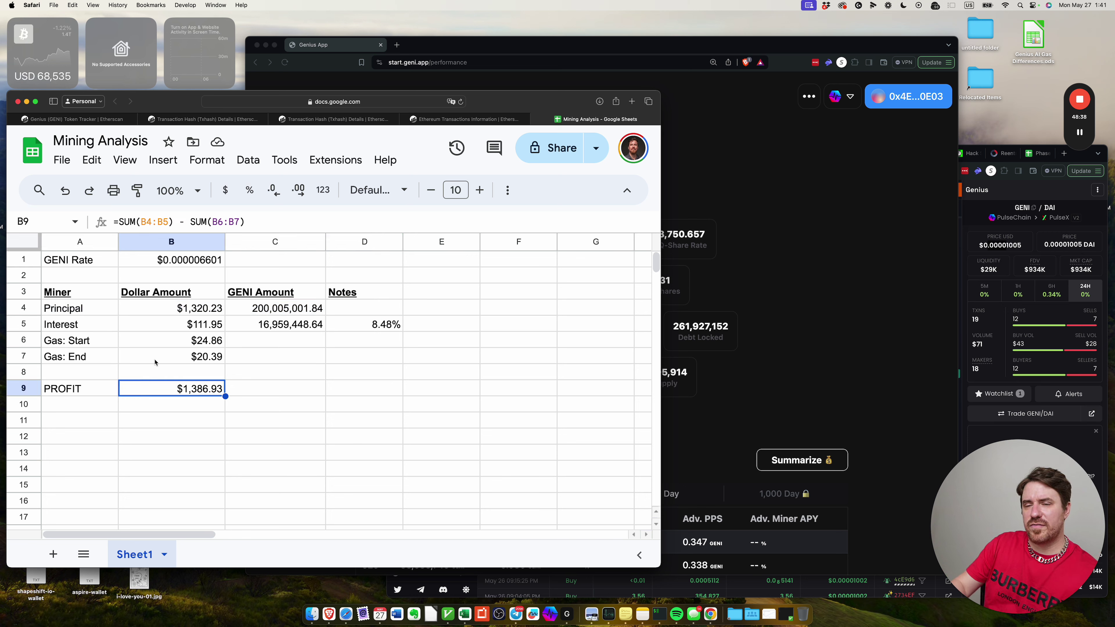
text(=)
key(Up)
key(Up)
key(Up)
key(Up)
text(-)
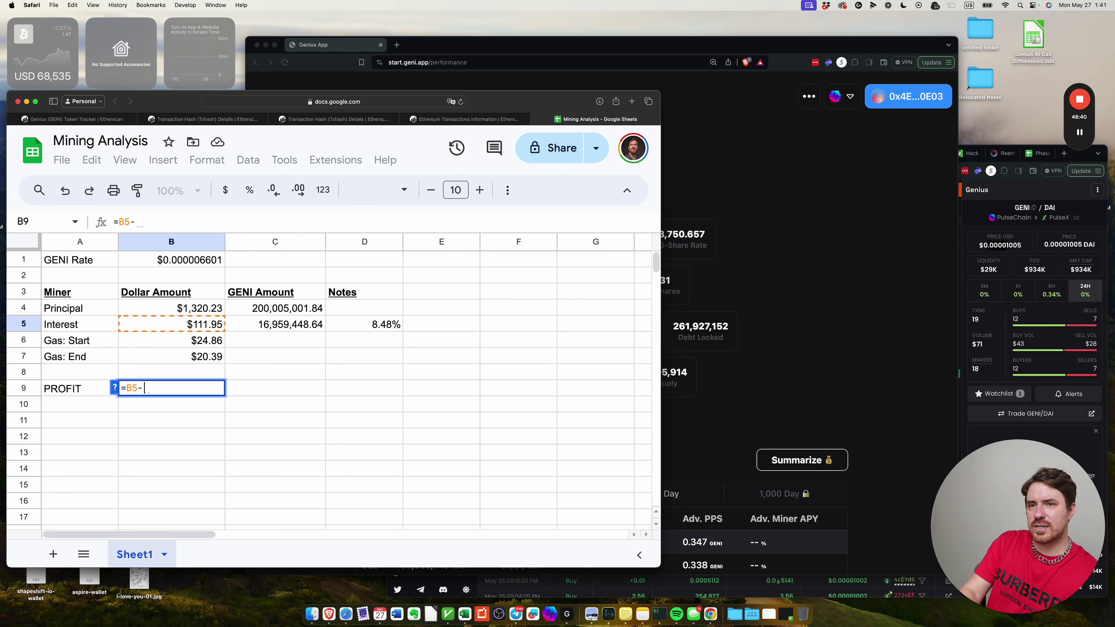
text(SUM()
key(Up)
key(Up)
key(Up)
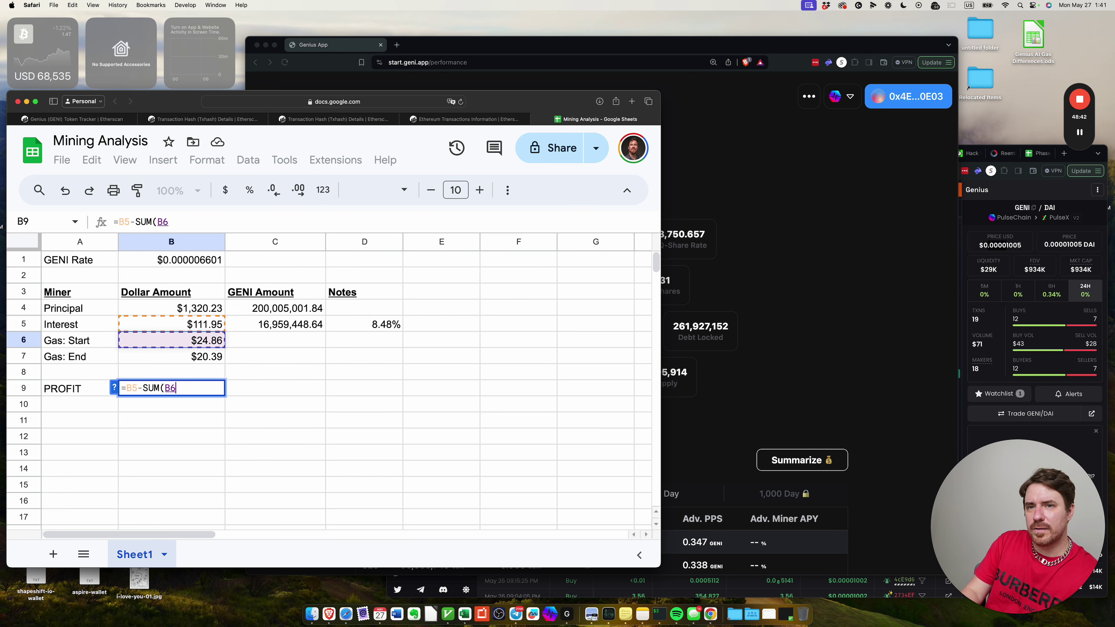
key(shift+Down)
text())
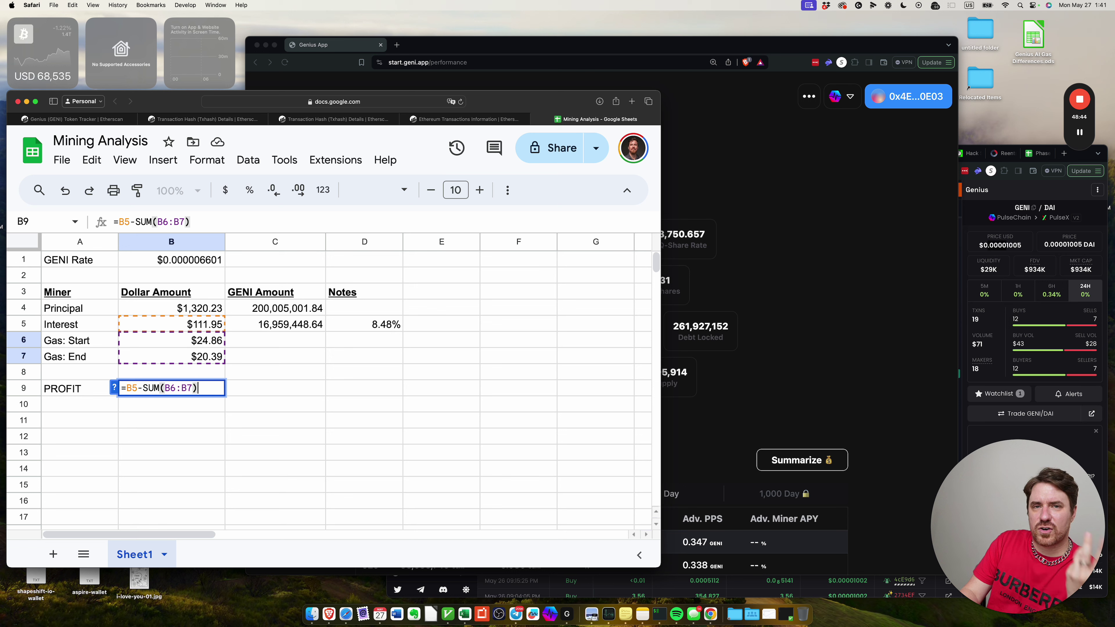
key(Return)
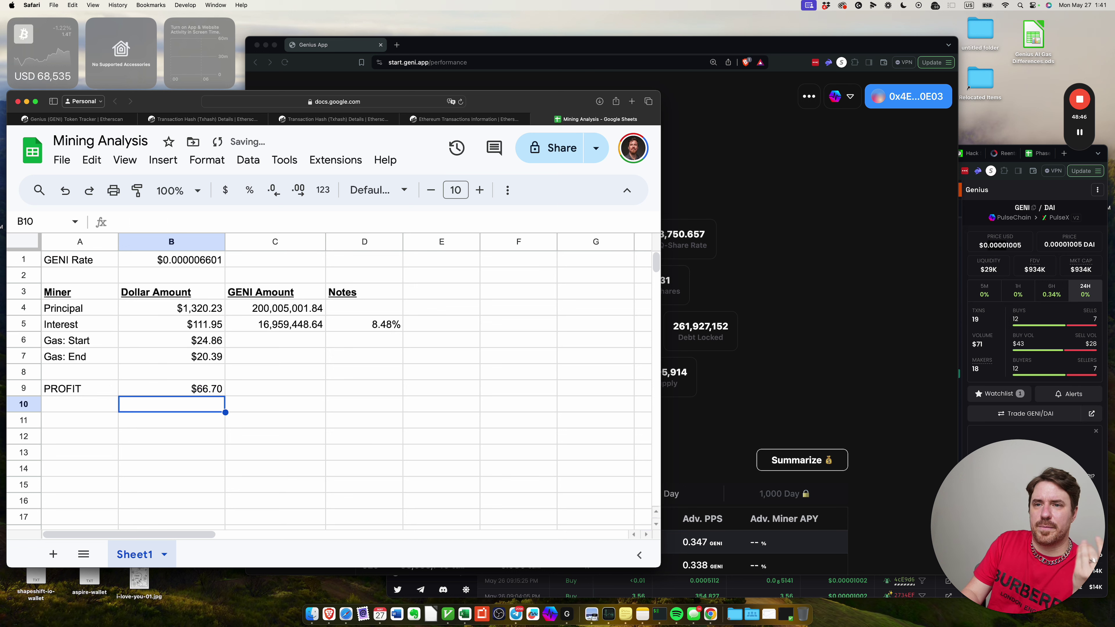
- Calculate the profit as a share of the principal in D9 with =B9/B4 and format it as a percentage
click(80, 388)
click(172, 389)
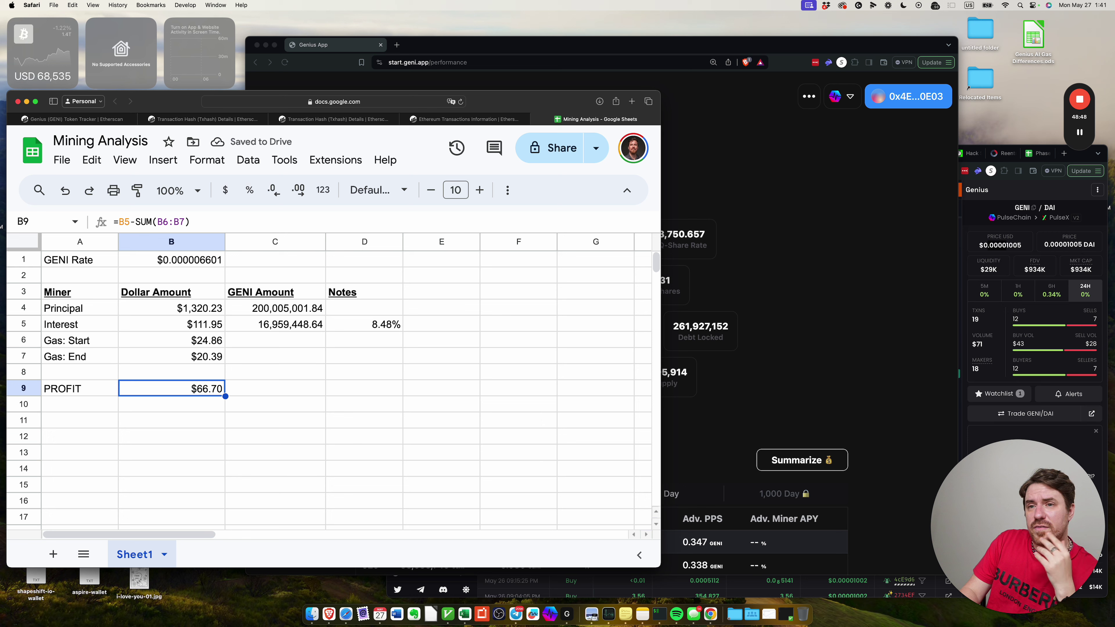
key(Right)
key(Right)
key(Left)
key(Left)
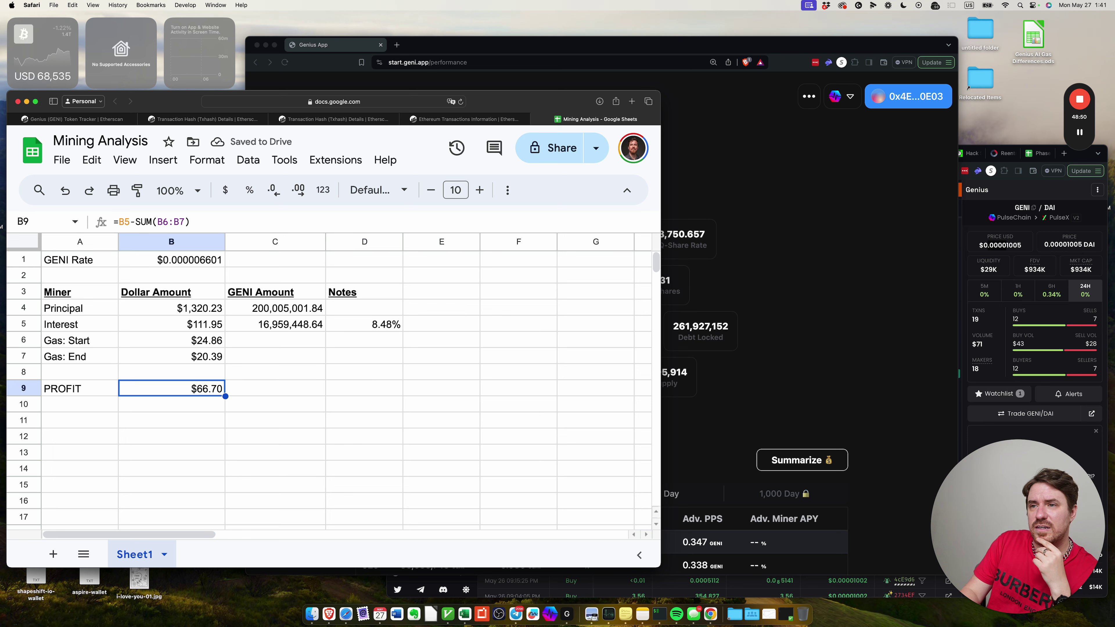
key(Right)
key(Right)
text(=)
key(Left)
key(Left)
text(/)
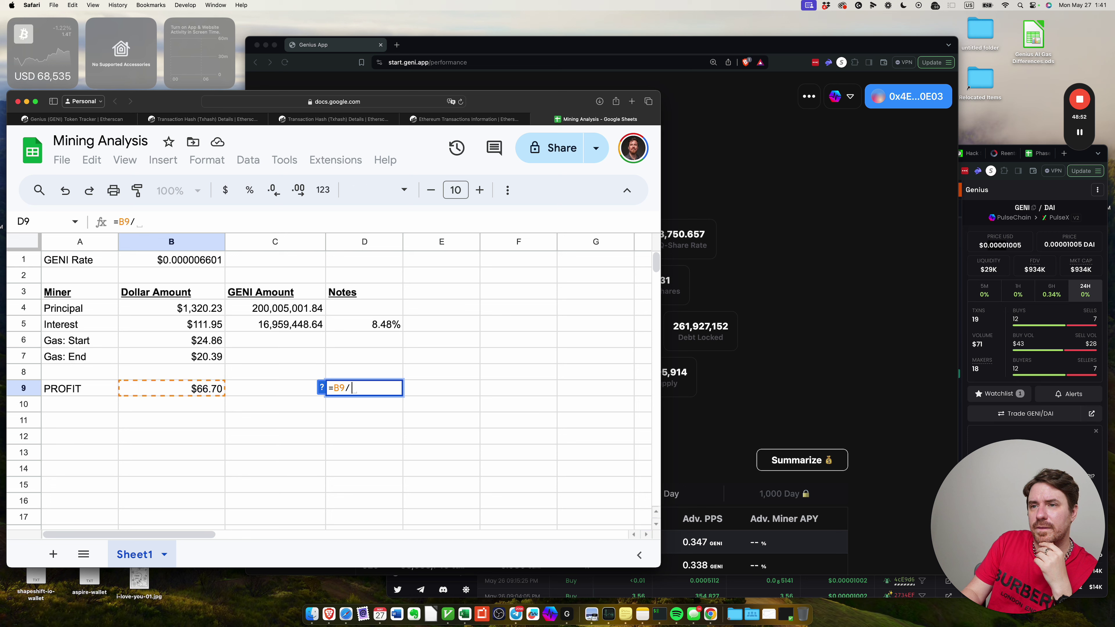
key(Left)
key(Up)
key(Up)
key(Up)
key(Left)
key(Up)
key(Up)
key(Return)
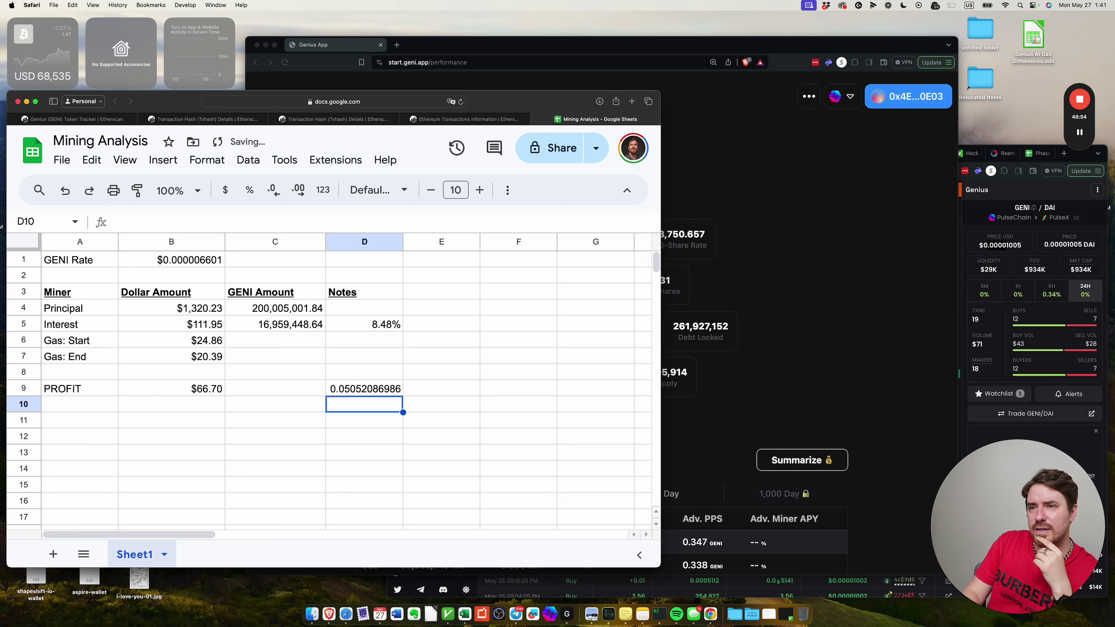
key(Up)
click(249, 189)
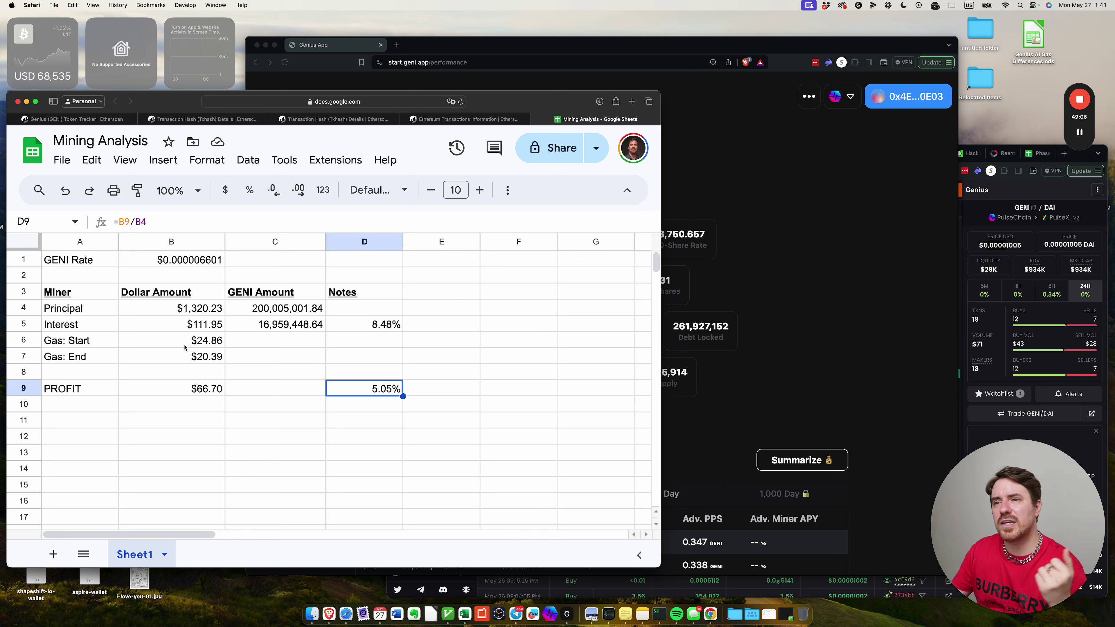
click(239, 388)
drag(97, 342, 418, 391)
click(421, 389)
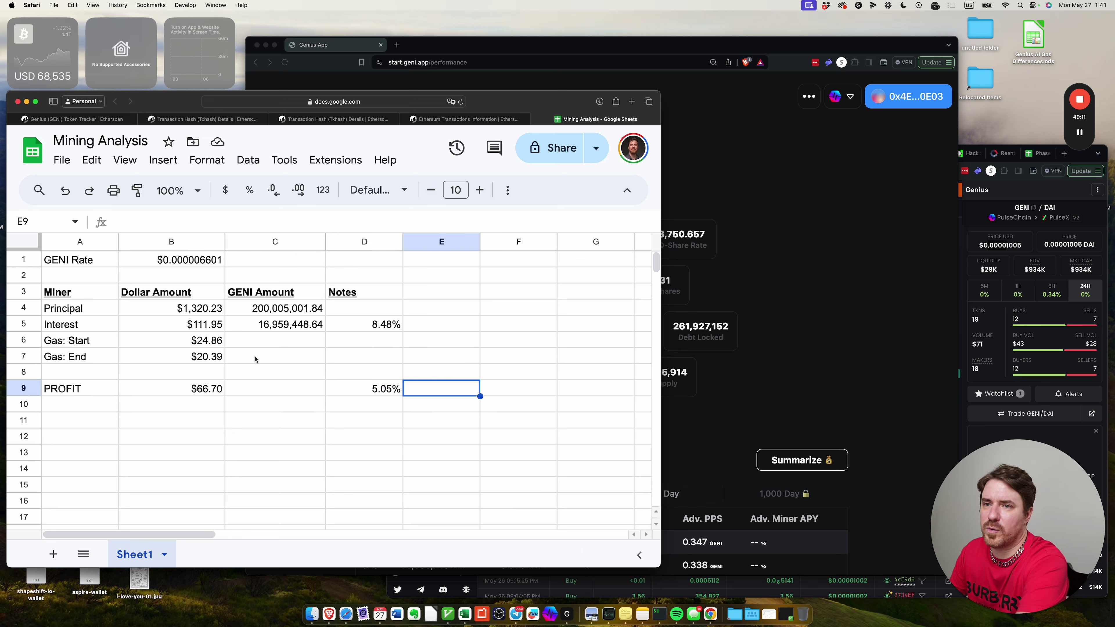
click(205, 389)
click(200, 311)
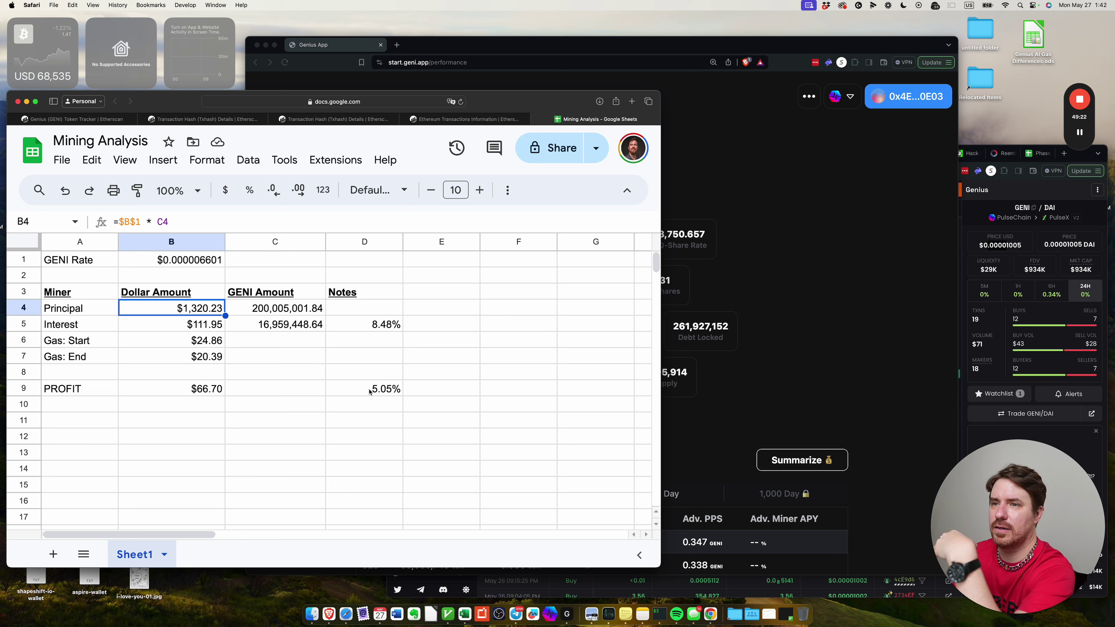
click(356, 410)
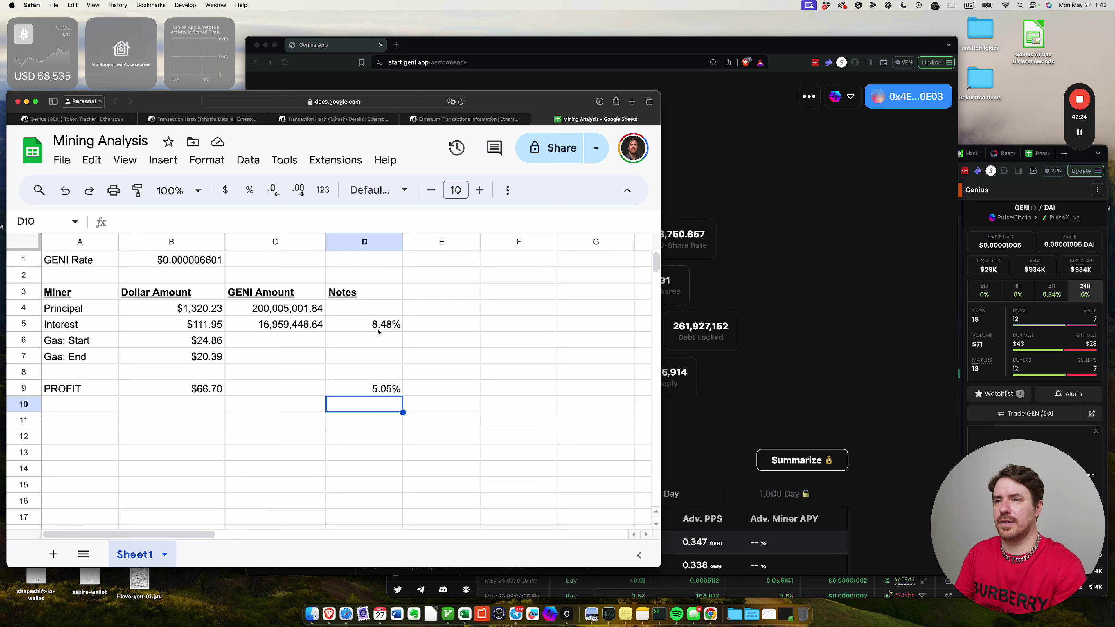
key(Right)
text(<-- profit)
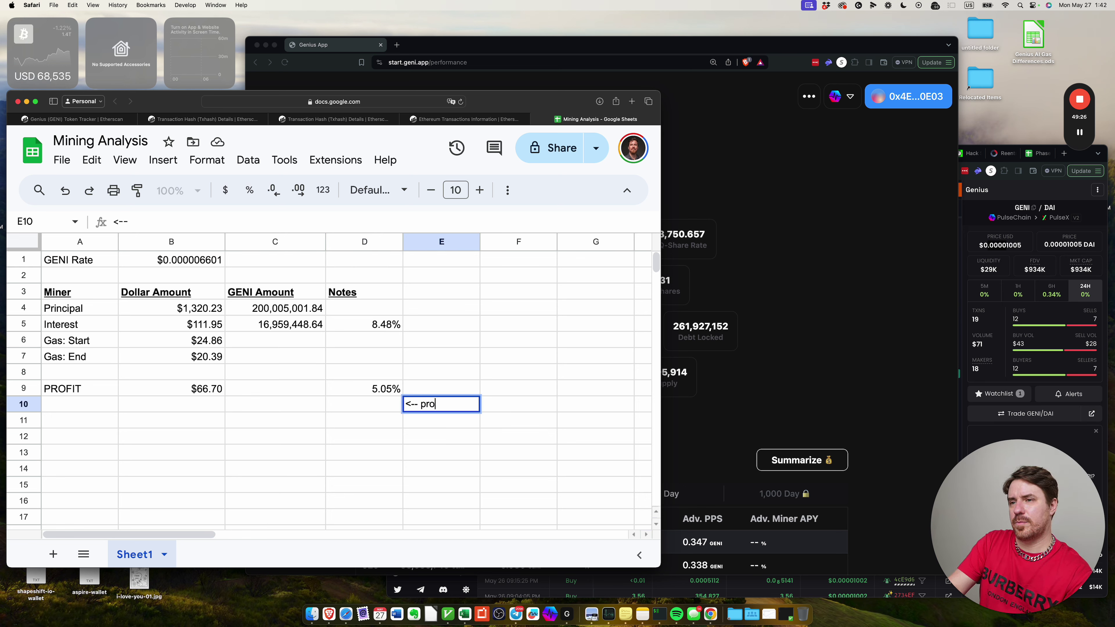
key(BackSpace)
key(BackSpace)
key(BackSpace)
key(BackSpace)
key(BackSpace)
key(BackSpace)
key(BackSpace)
key(BackSpace)
key(BackSpace)
key(BackSpace)
key(BackSpace)
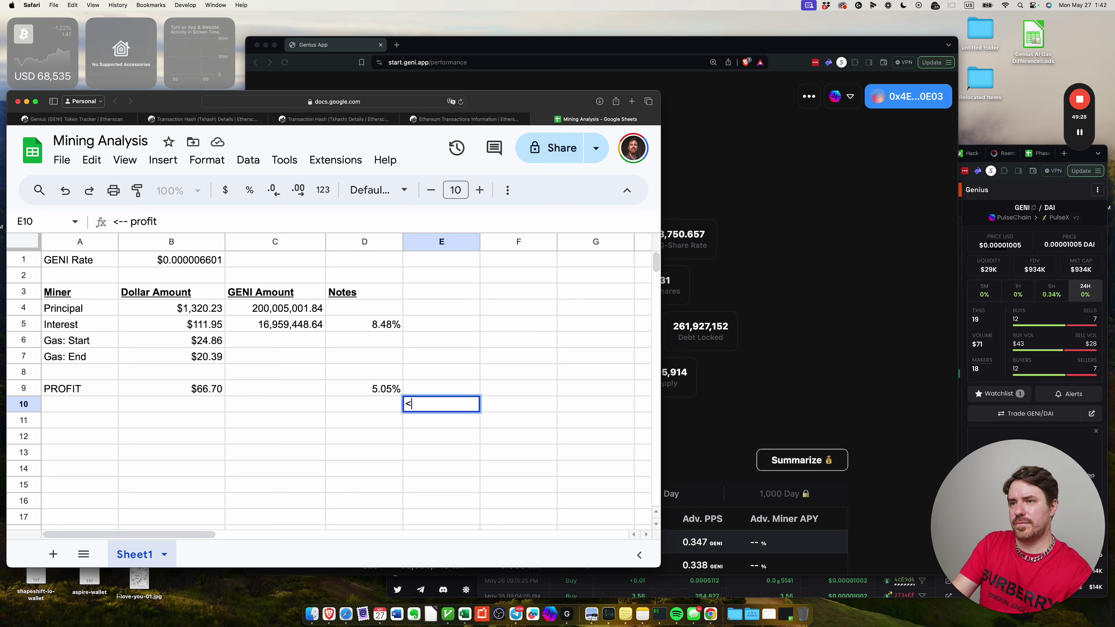
- Enter the note "<-- interest versus gas" in cell E10
text(<-- interest )
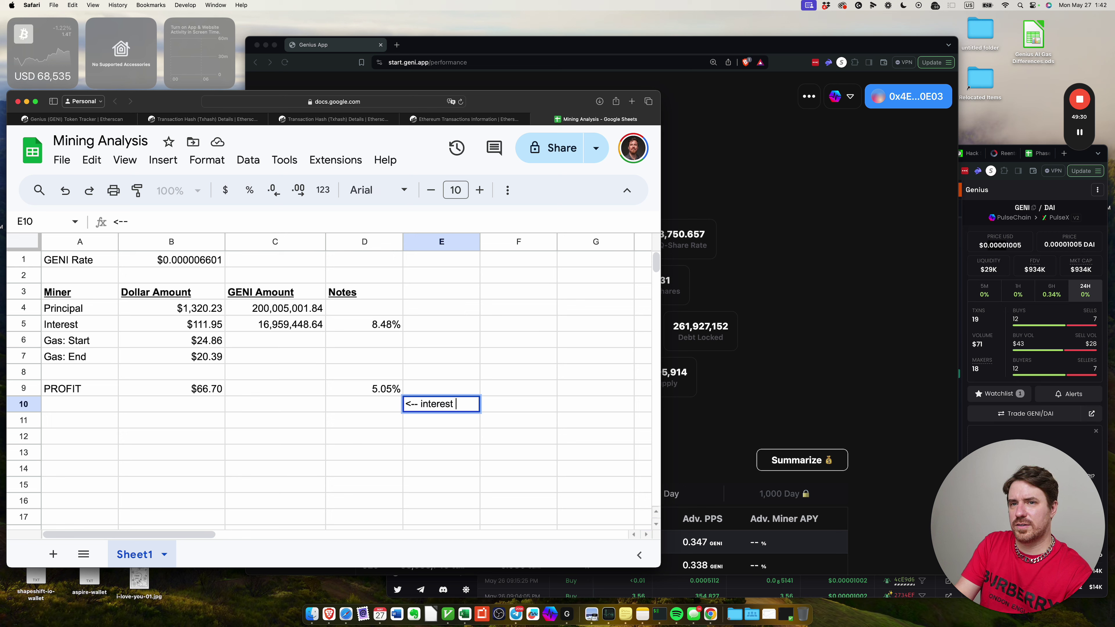
text(versus gas)
key(Return)
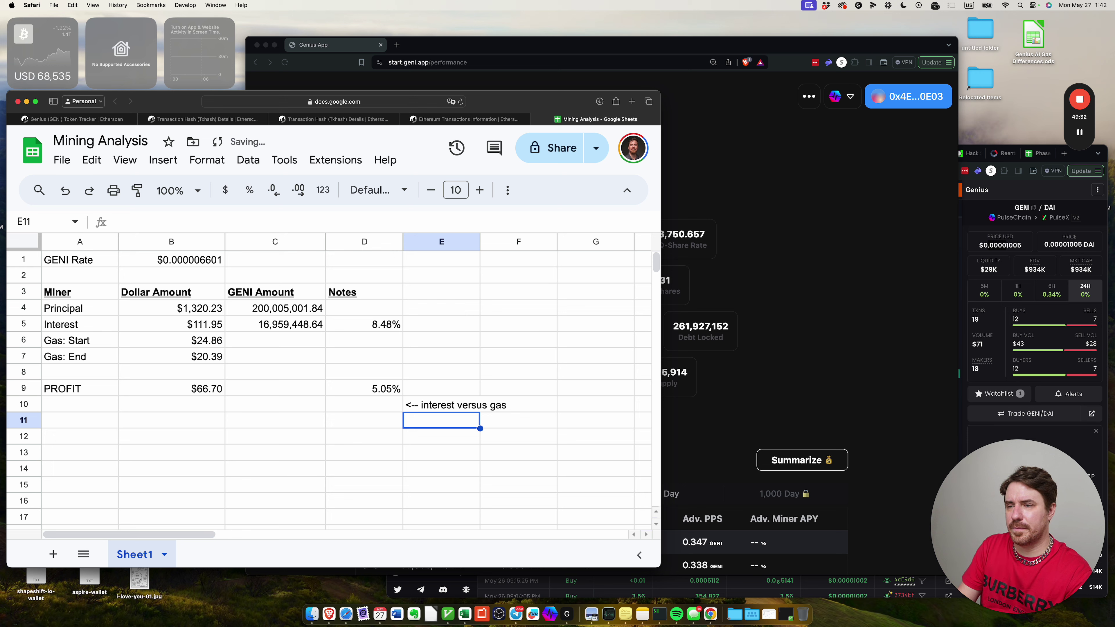
- Enter =B5/SUM(B6:B7) in D10 to compare the interest with the combined start and end gas costs
click(364, 404)
text(=)
key(Up)
key(Up)
key(Left)
key(Up)
key(Left)
key(Up)
key(Left)
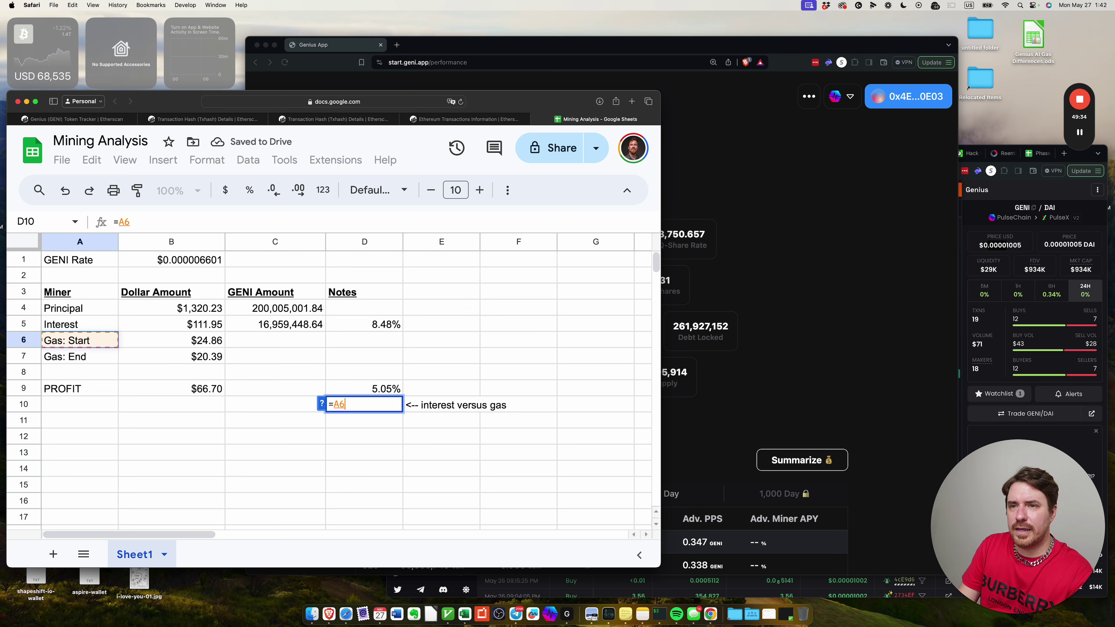
key(Up)
key(Right)
text(/SUM()
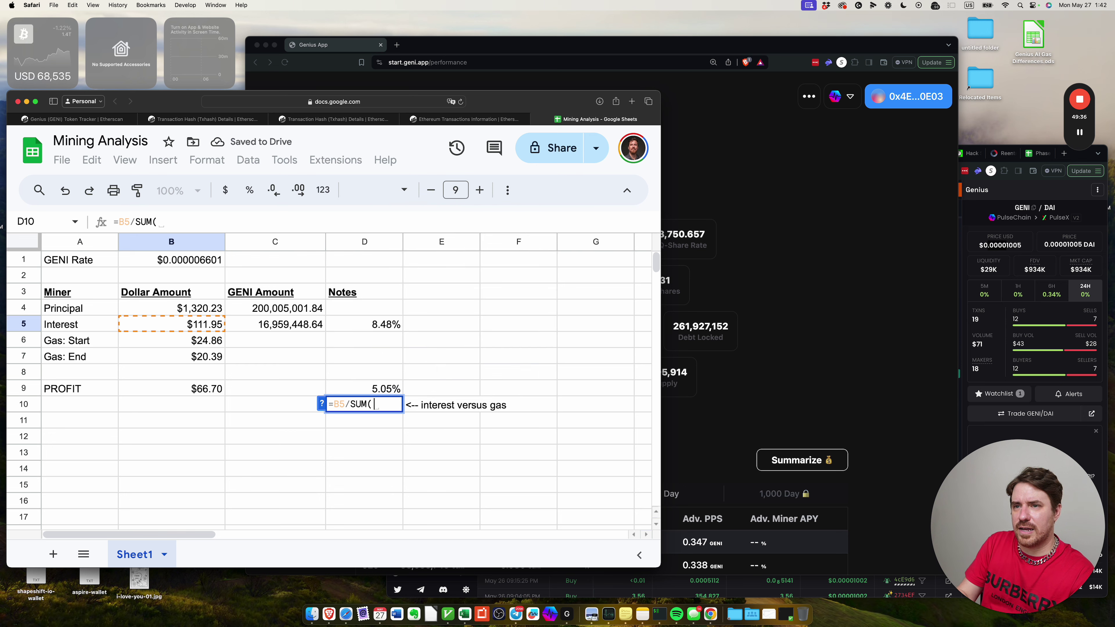
key(Left)
key(Down)
key(Up)
key(Up)
key(Up)
key(Left)
key(Up)
key(Up)
key(shift+Down)
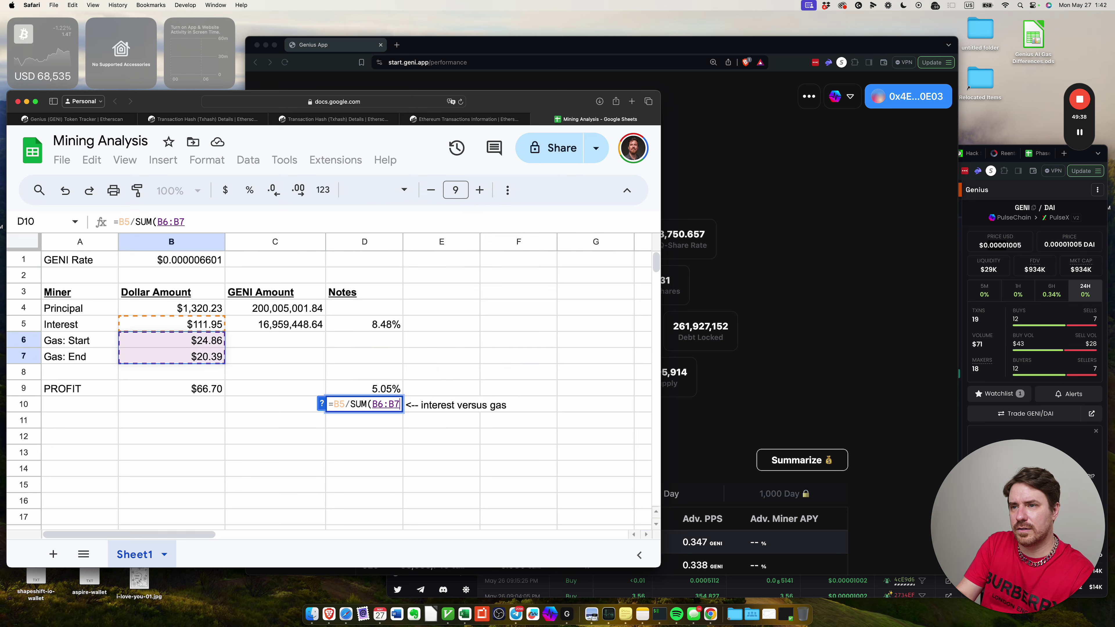
text())
key(Return)
click(364, 404)
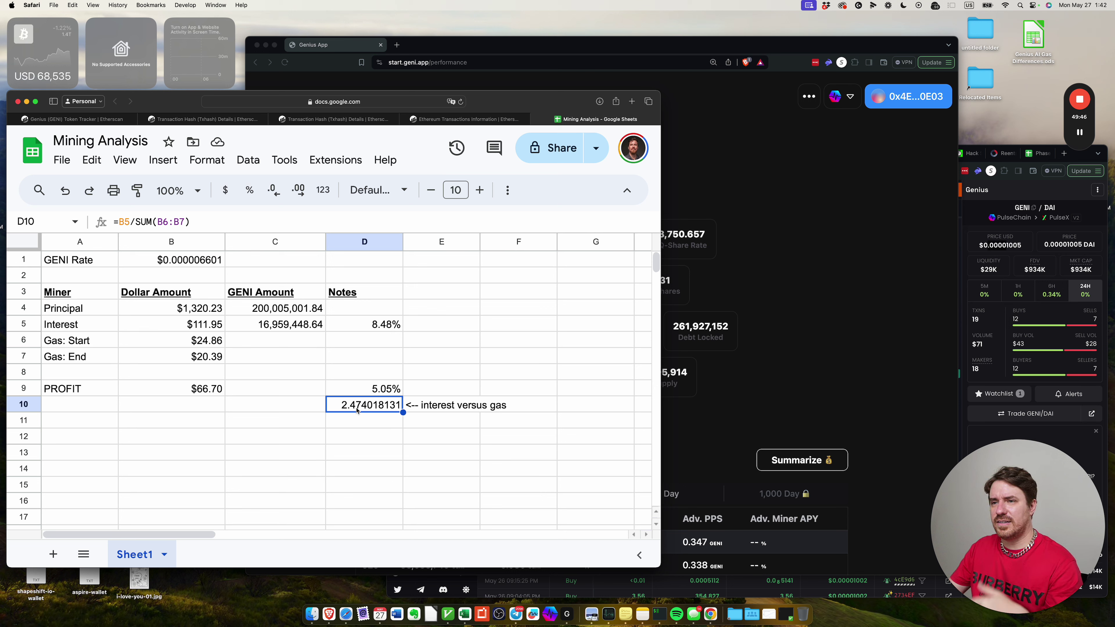
- Calculate the minimum principal in D11 by dividing the principal by the interest-to-gas ratio, using =B4/D10
click(356, 422)
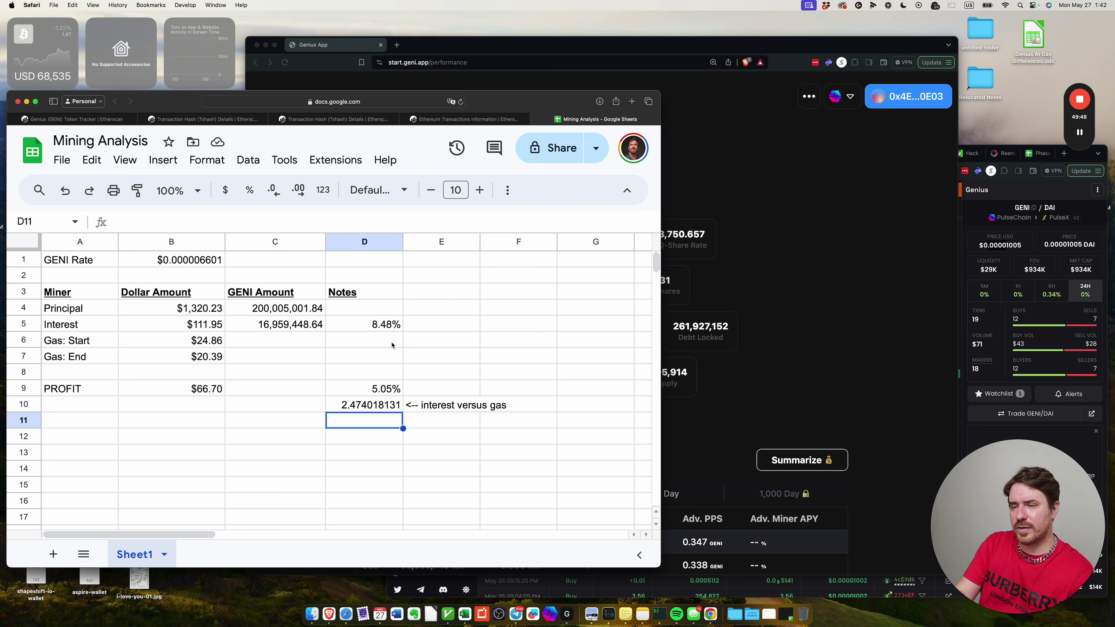
text(=)
key(Up)
key(Left)
key(Up)
key(Up)
key(Up)
key(Up)
key(Up)
key(Left)
key(Up)
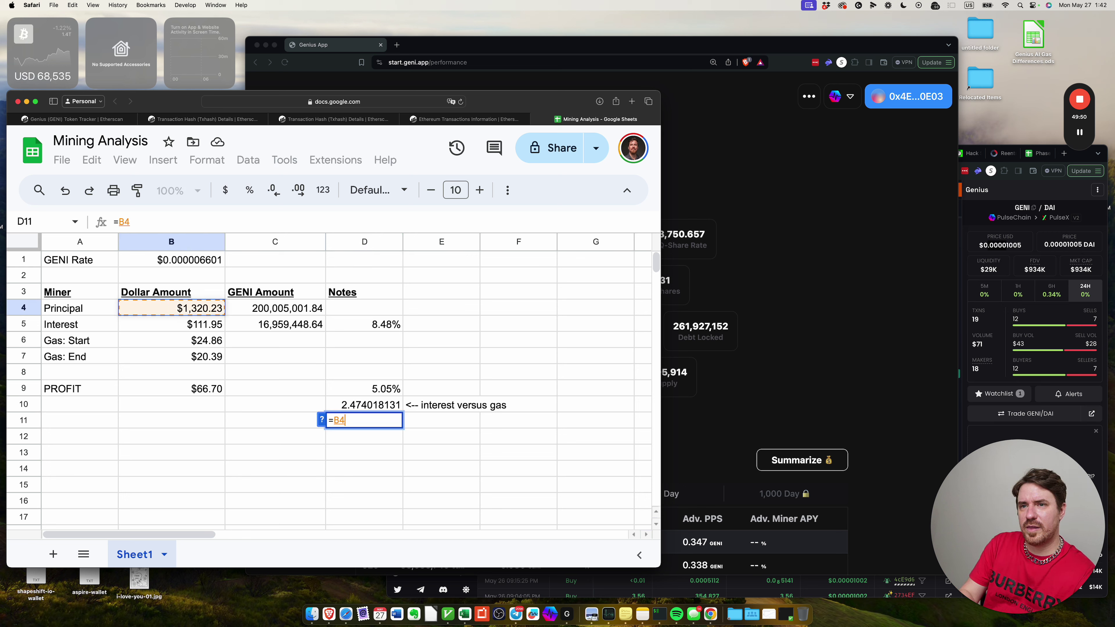
text(/)
key(Up)
key(Return)
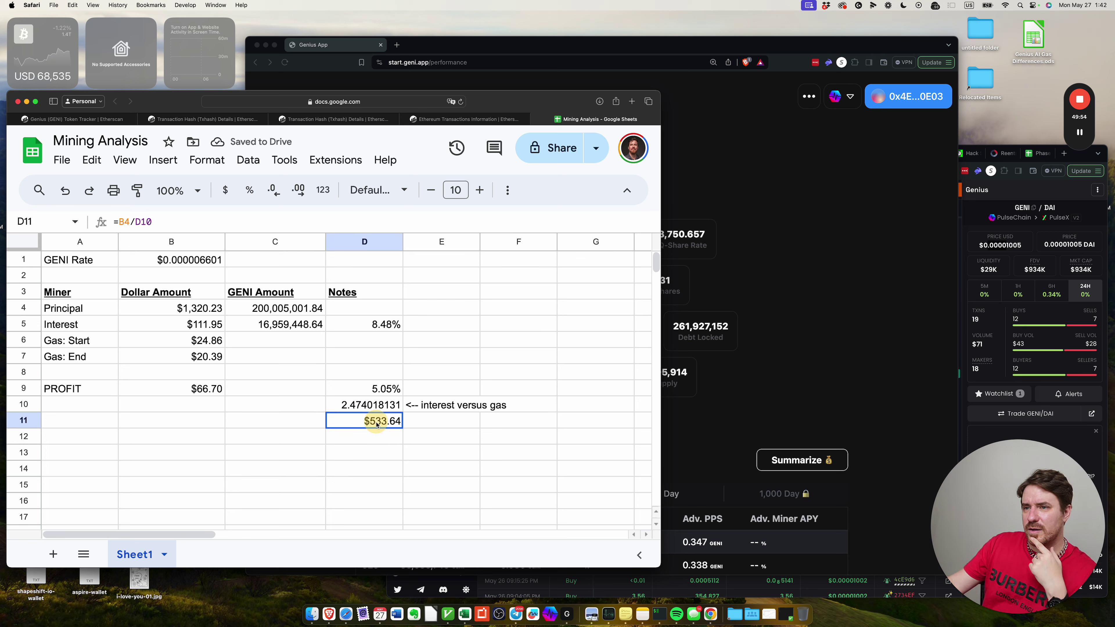
- Enter the note "<-- 1 year minimum principal to profit!" in cell E11
click(416, 421)
text(<--)
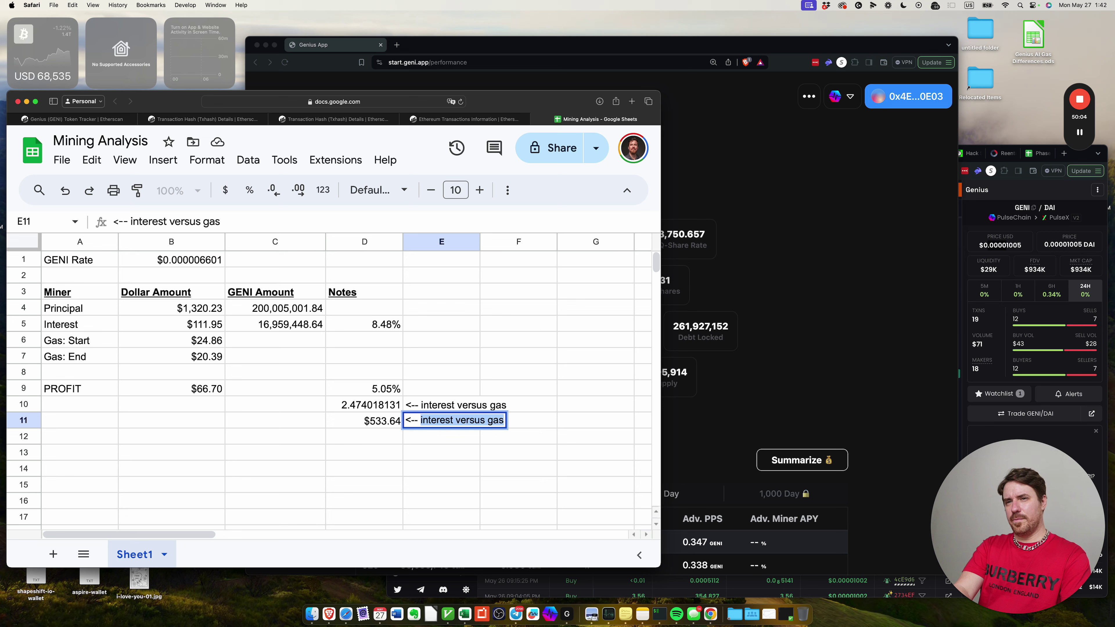
text(1)
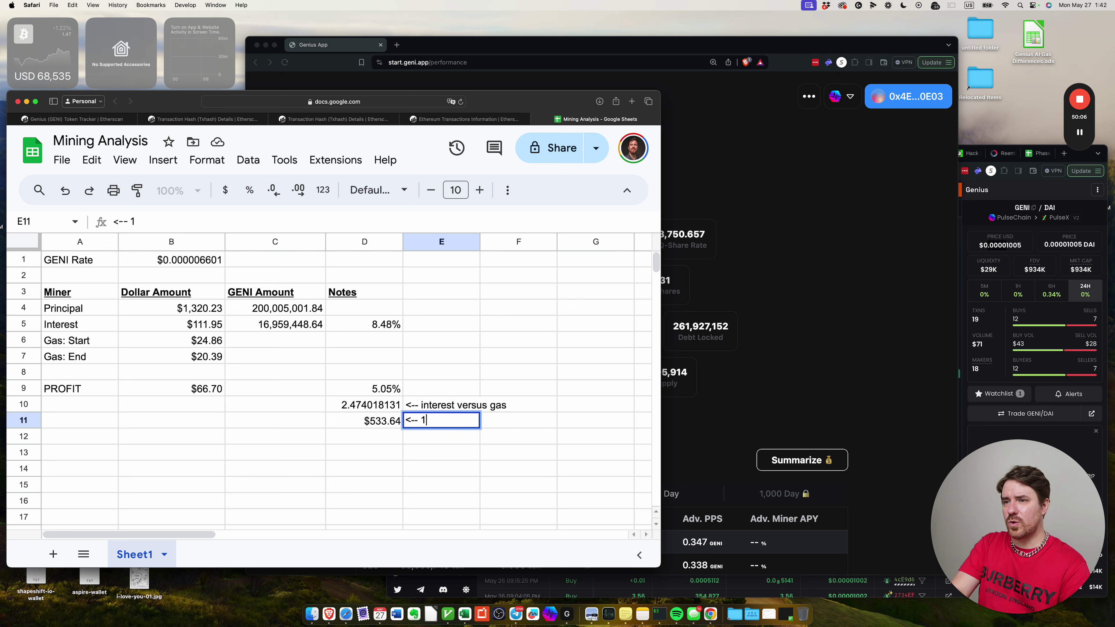
text( year minimum)
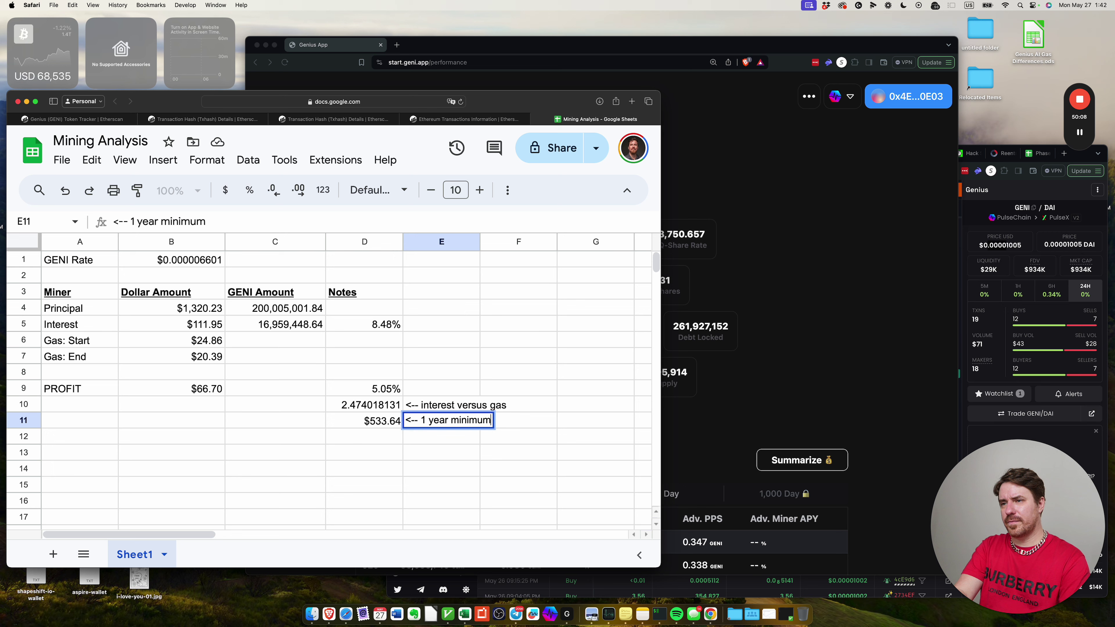
text( principal to profit!)
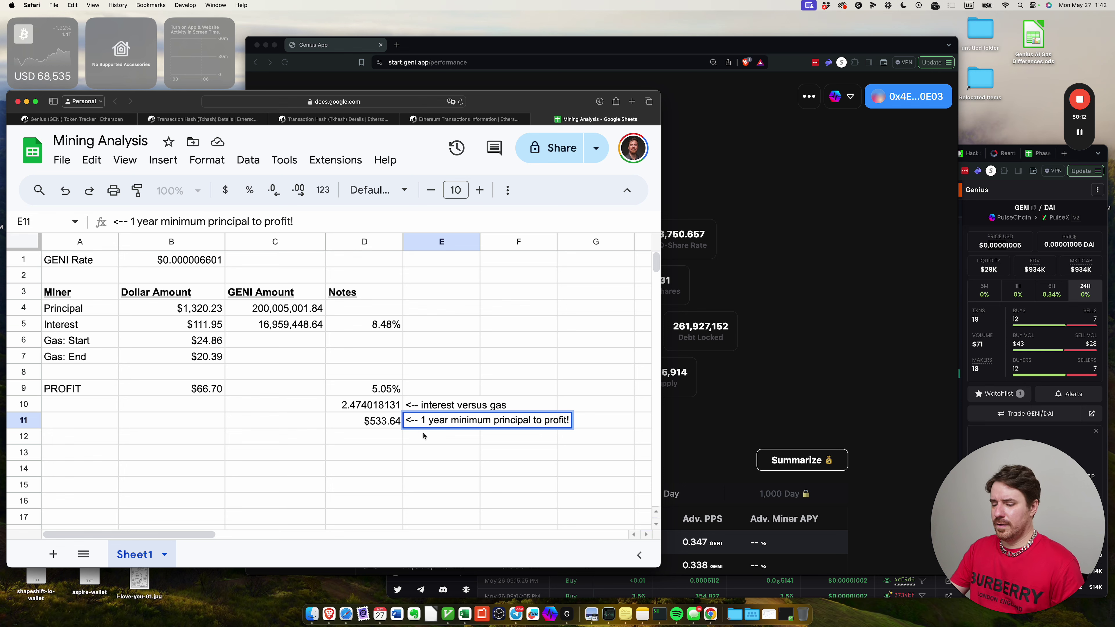
key(Return)
- Select the minimum principal value in D11 and widen the browser window
key(super+equal)
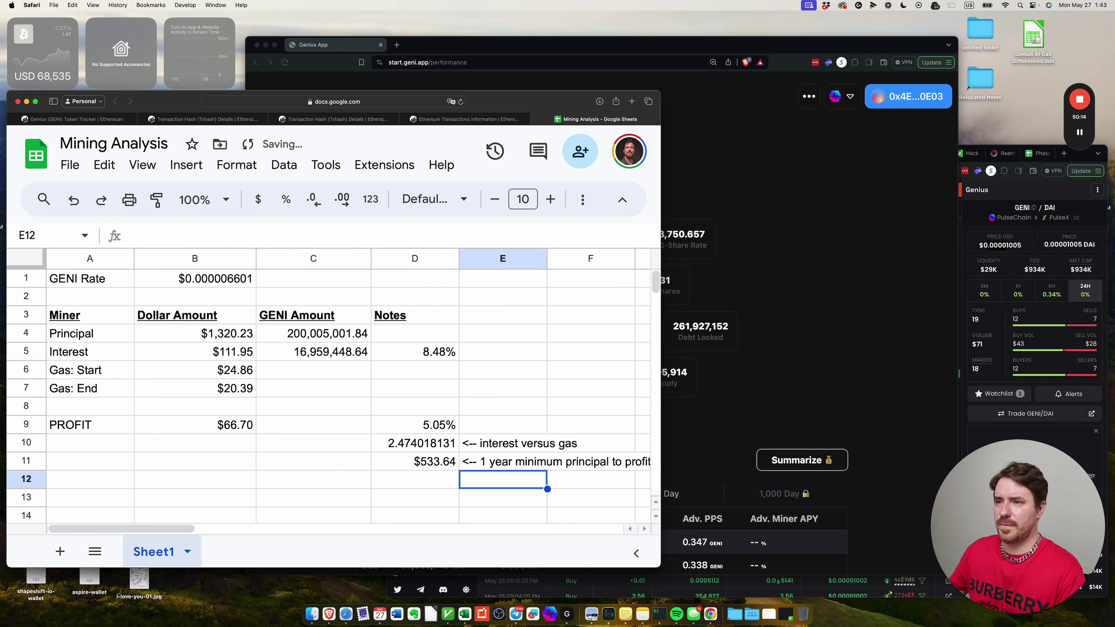
click(420, 461)
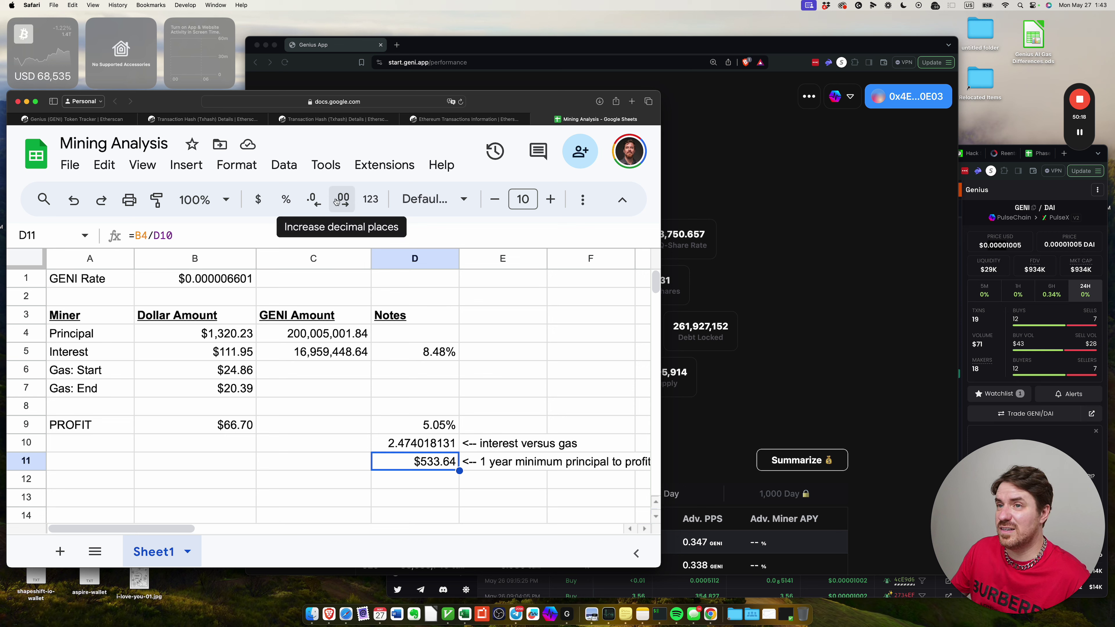
click(372, 199)
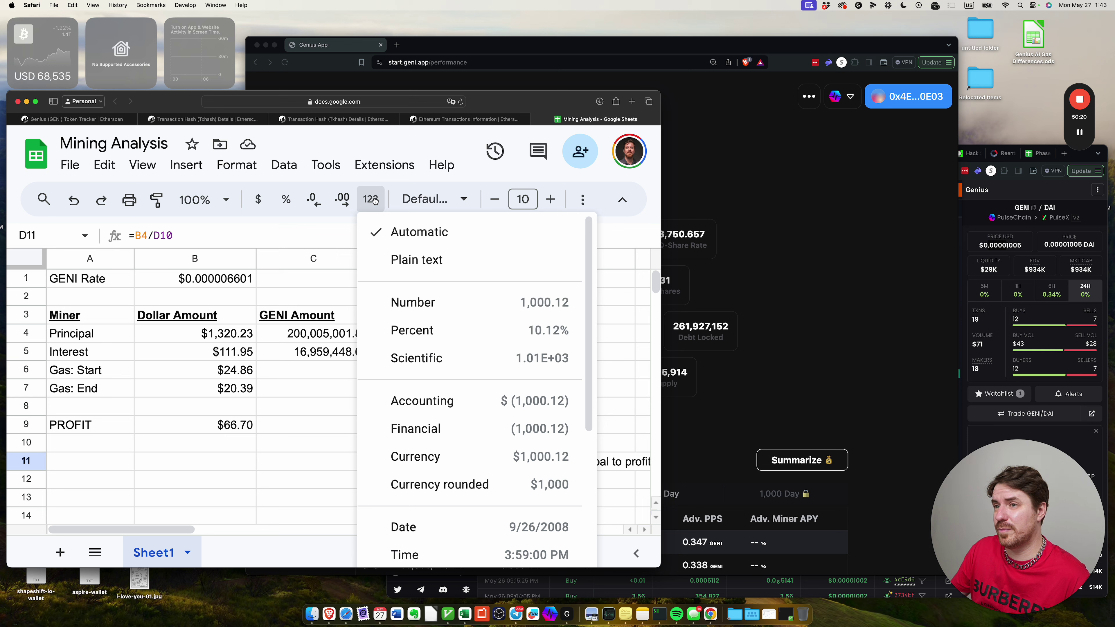
click(374, 201)
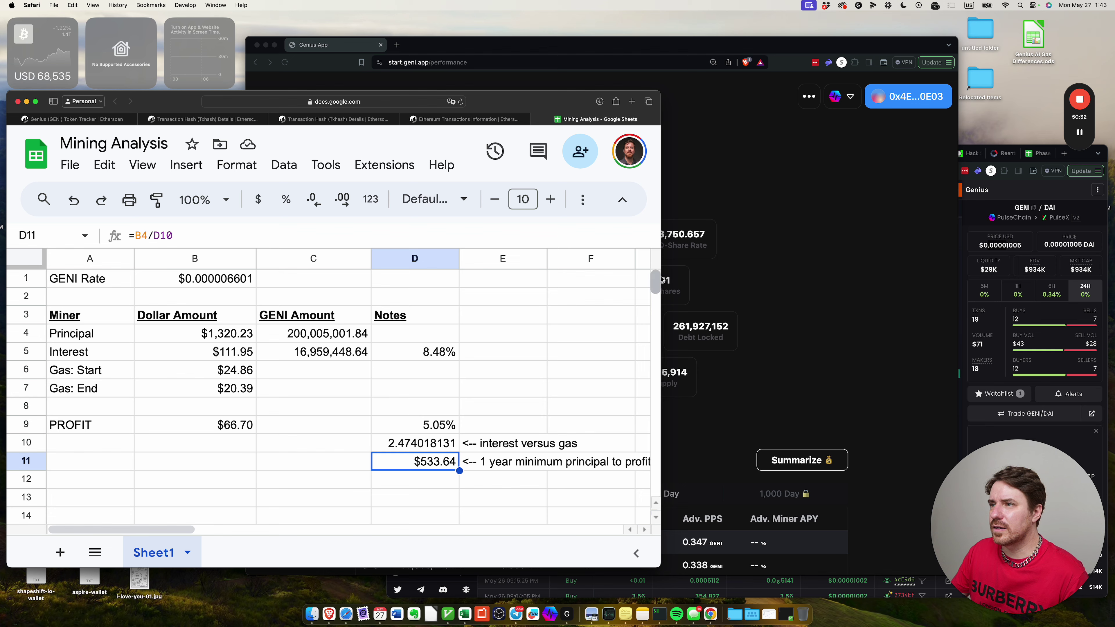
drag(663, 279, 870, 279)
click(667, 199)
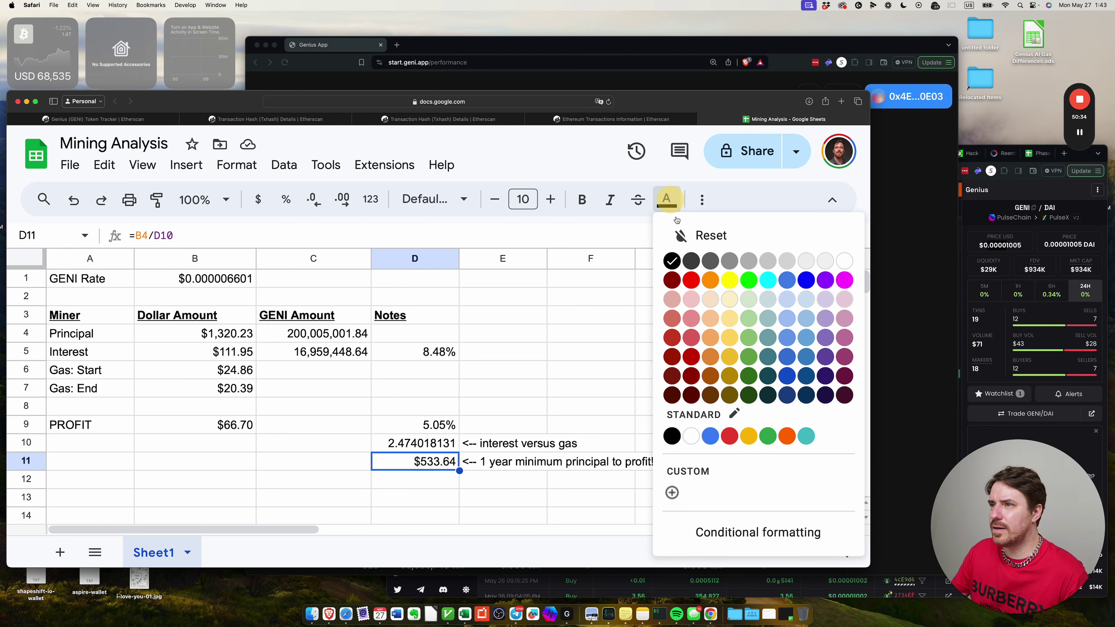
click(687, 282)
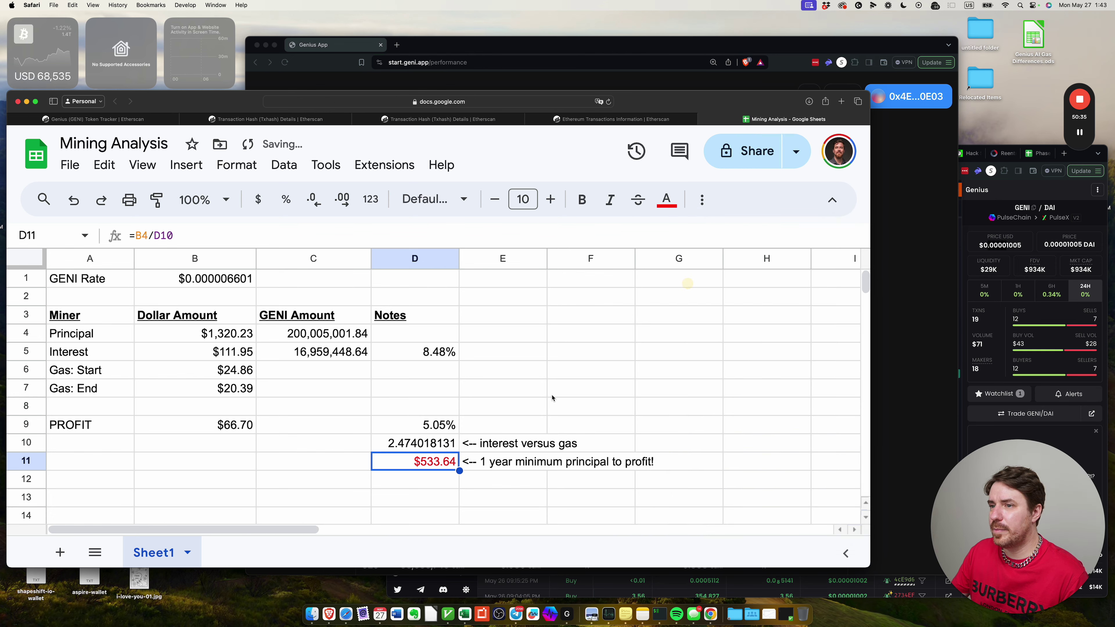
click(667, 200)
click(696, 233)
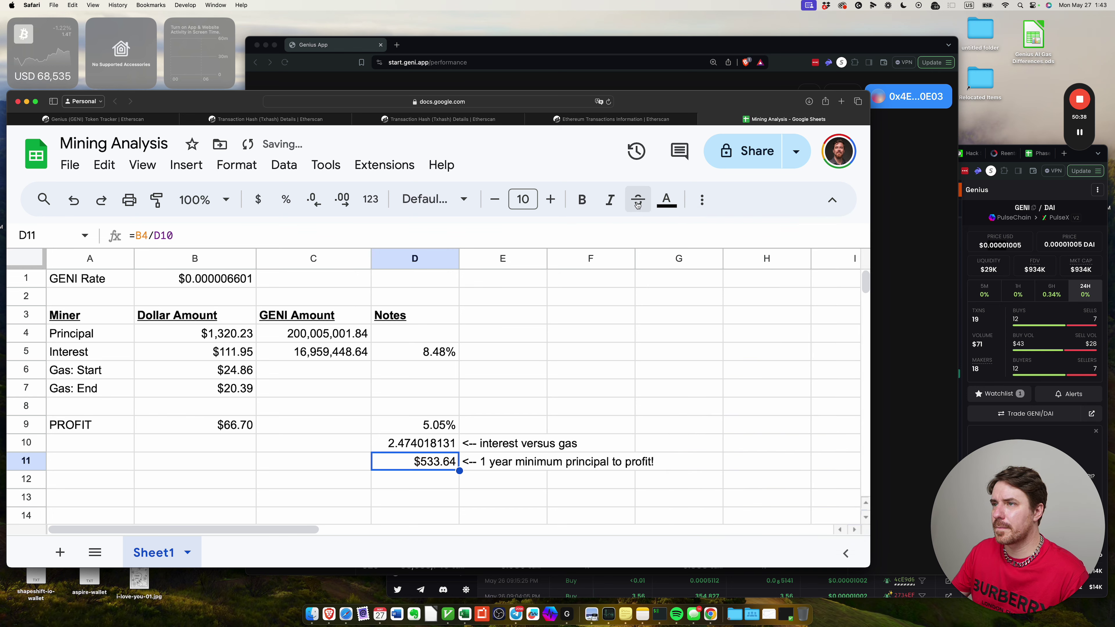
- Make the minimum principal value in D11 bold and give its cell a yellow fill
click(584, 201)
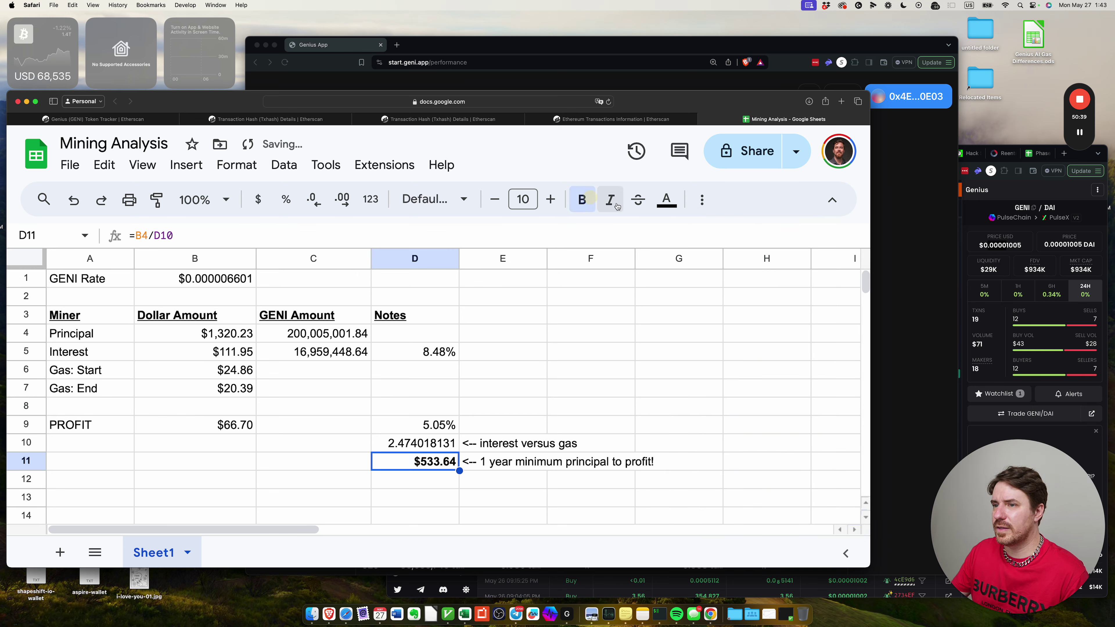
click(702, 200)
click(300, 233)
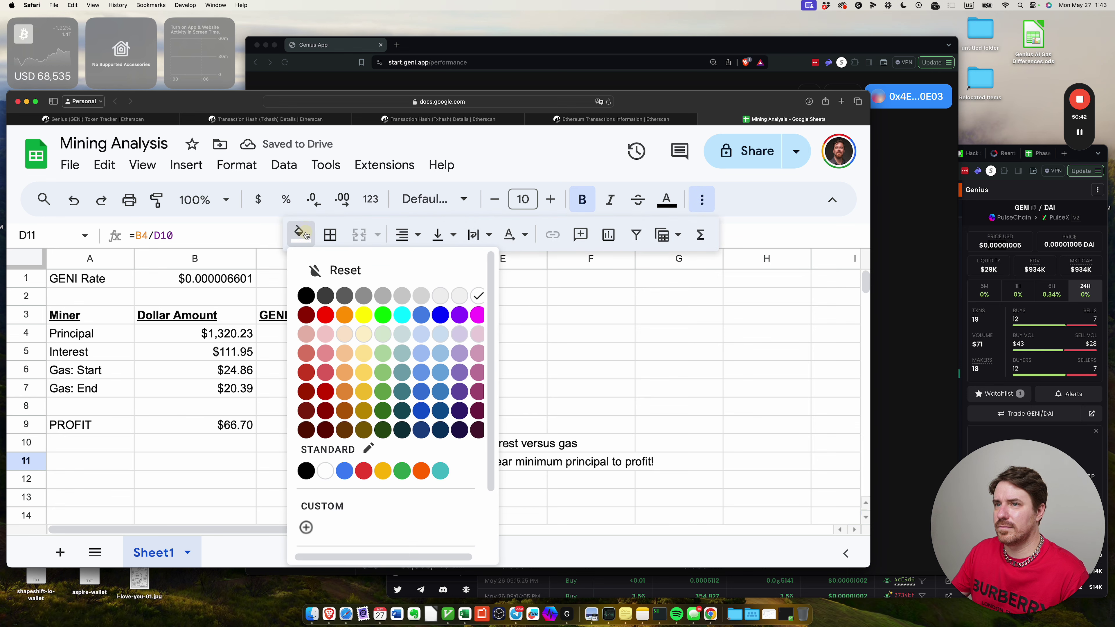
click(345, 315)
click(591, 415)
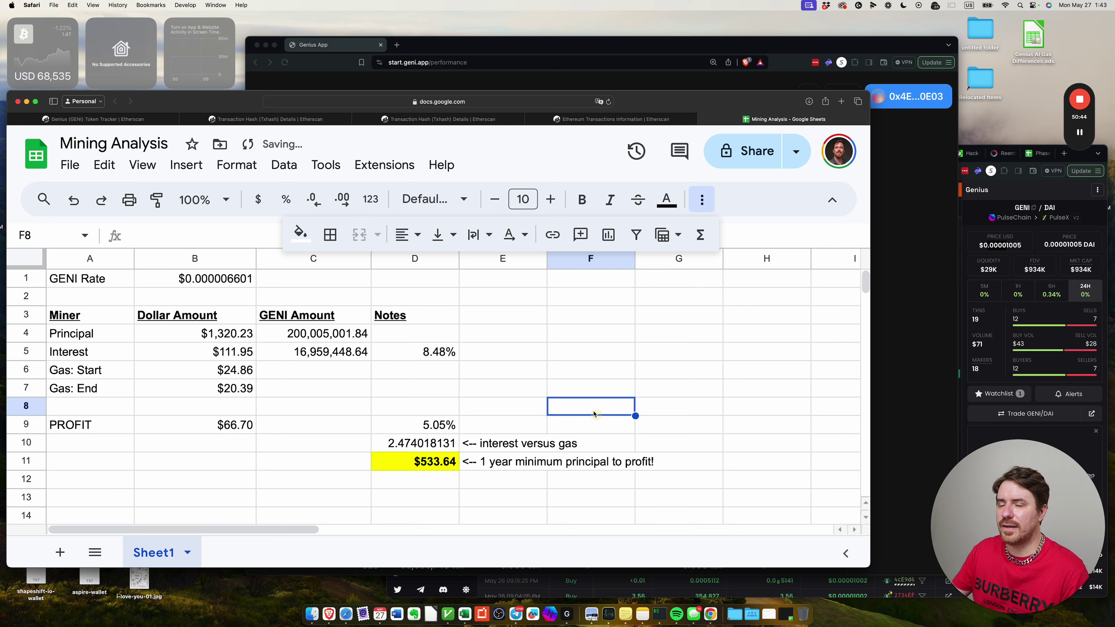
click(489, 462)
click(489, 483)
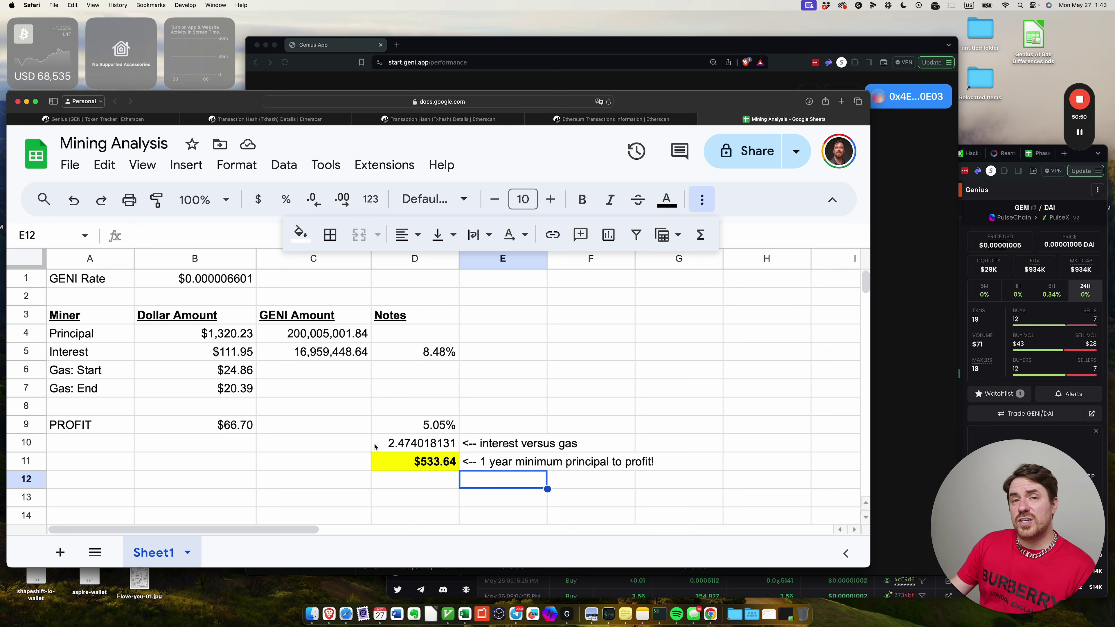
- Copy the start and end gas costs from B6:B7 into D6:D7 in the Notes column
click(103, 379)
click(165, 375)
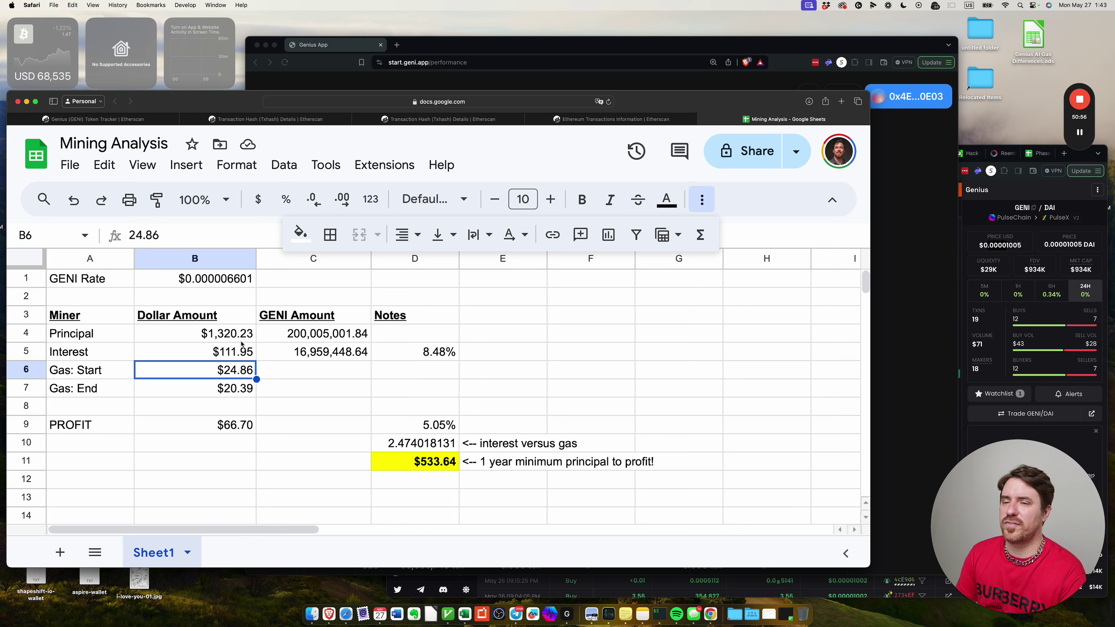
key(Right)
key(Right)
key(Right)
key(Left)
key(Left)
key(Left)
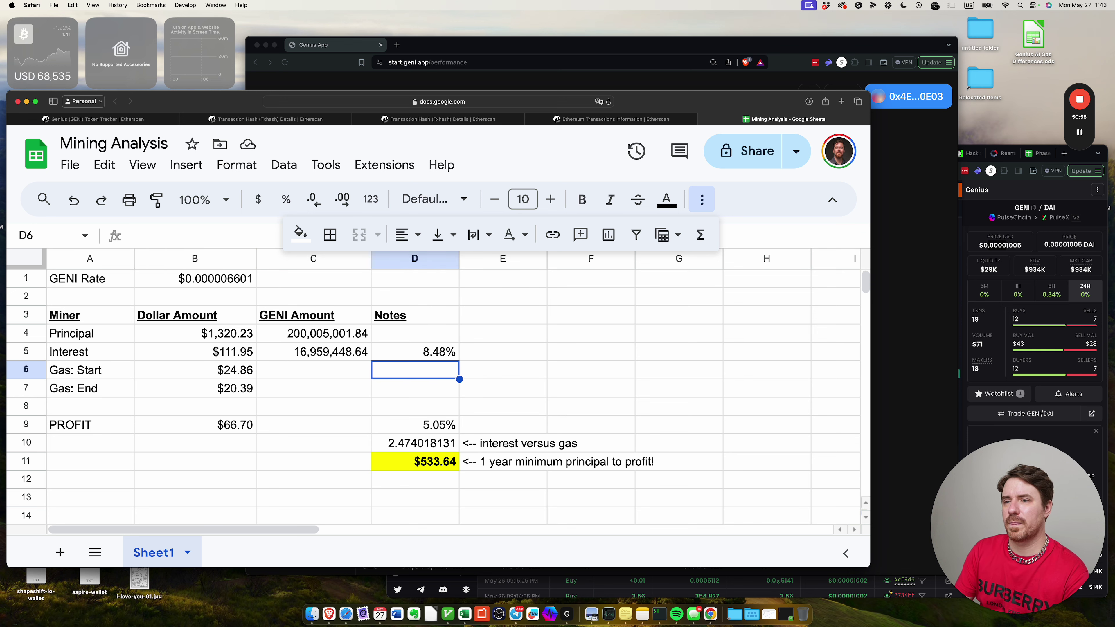
key(shift+Down)
key(super+c)
key(Right)
key(Right)
key(super+v)
- Set the Gas: End dollar amount in B7 to 10
key(Left)
key(Left)
key(Left)
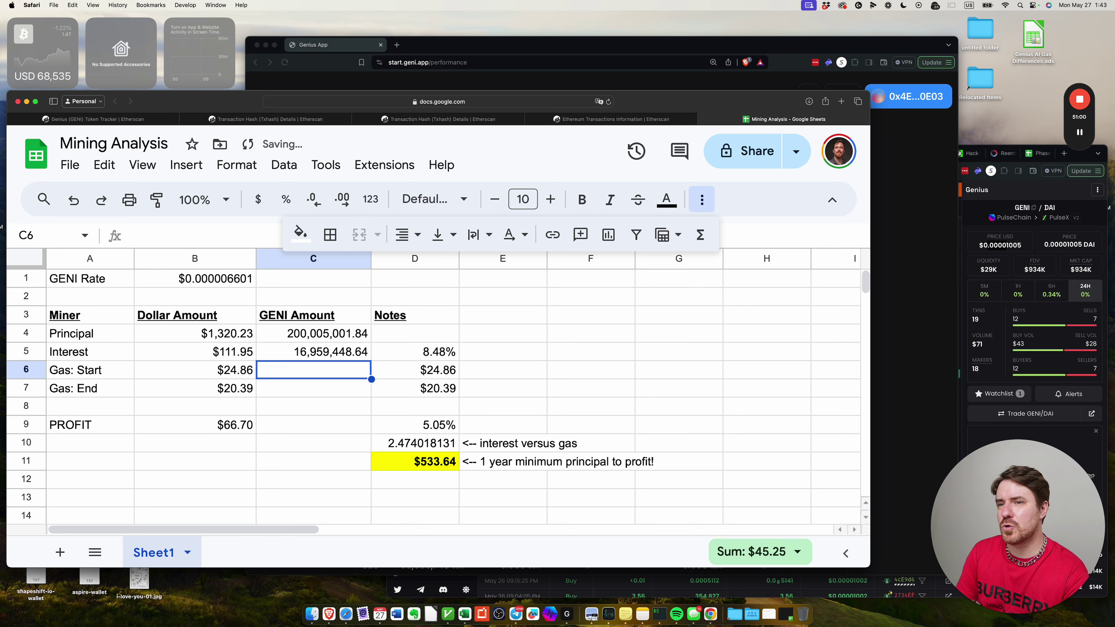
key(Right)
key(Down)
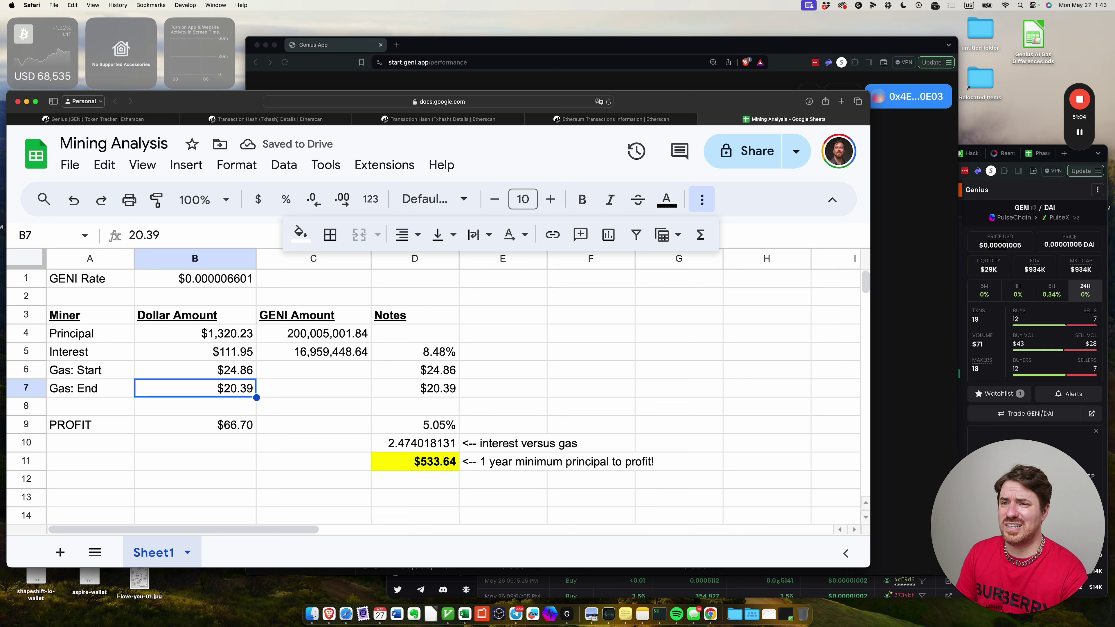
key(Left)
key(Right)
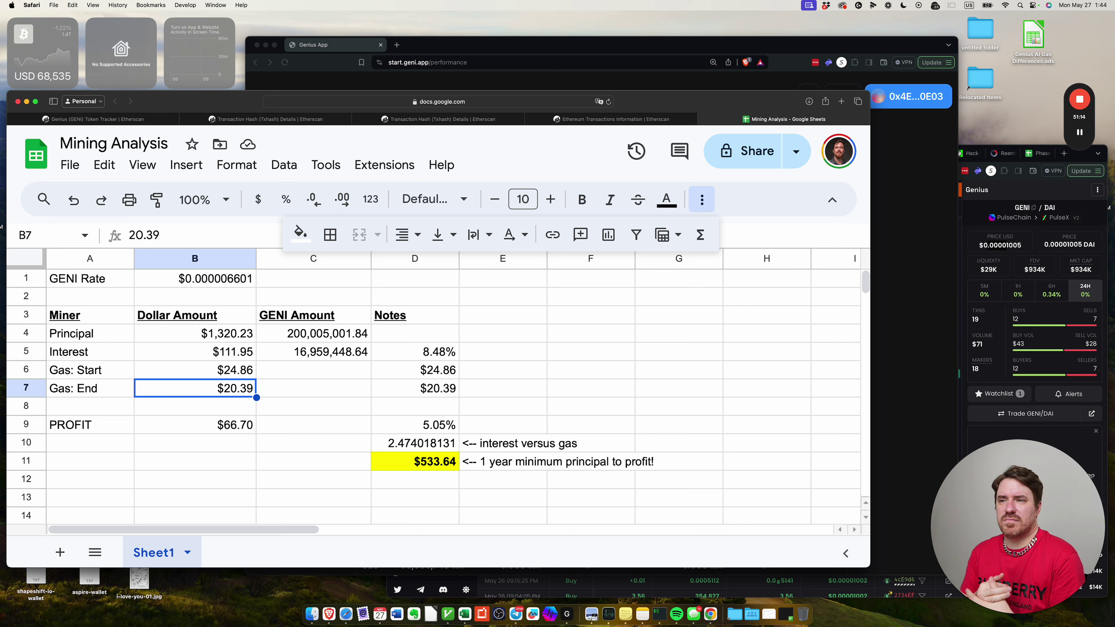
text(10)
key(Return)
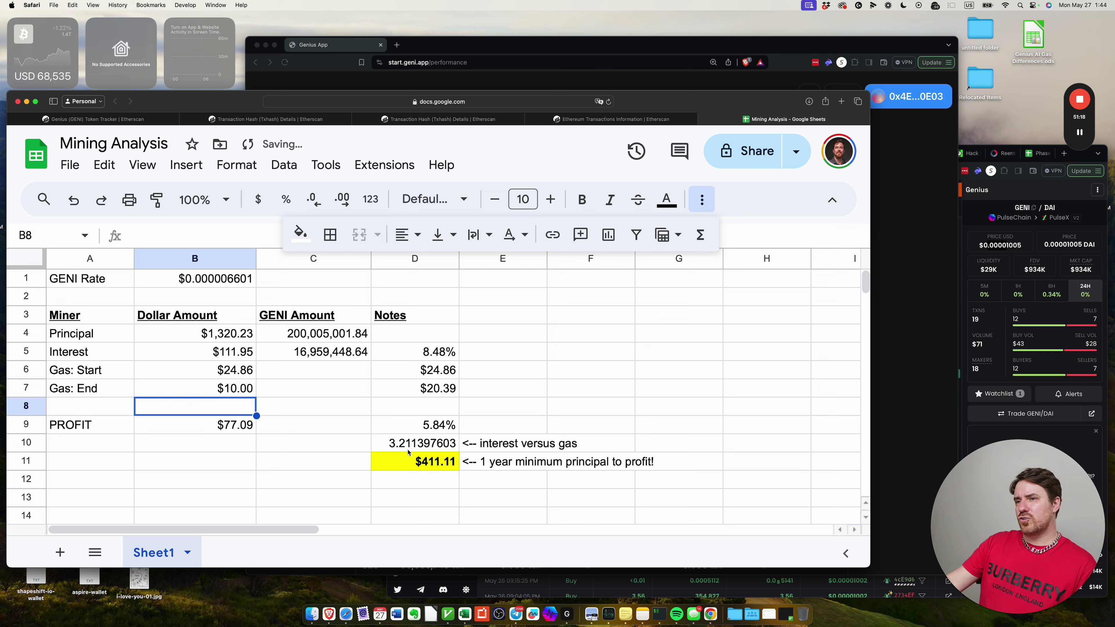
- Examine the recalculated one-year minimum principal in D11 and its note
click(474, 461)
drag(443, 461, 660, 459)
click(659, 462)
click(439, 464)
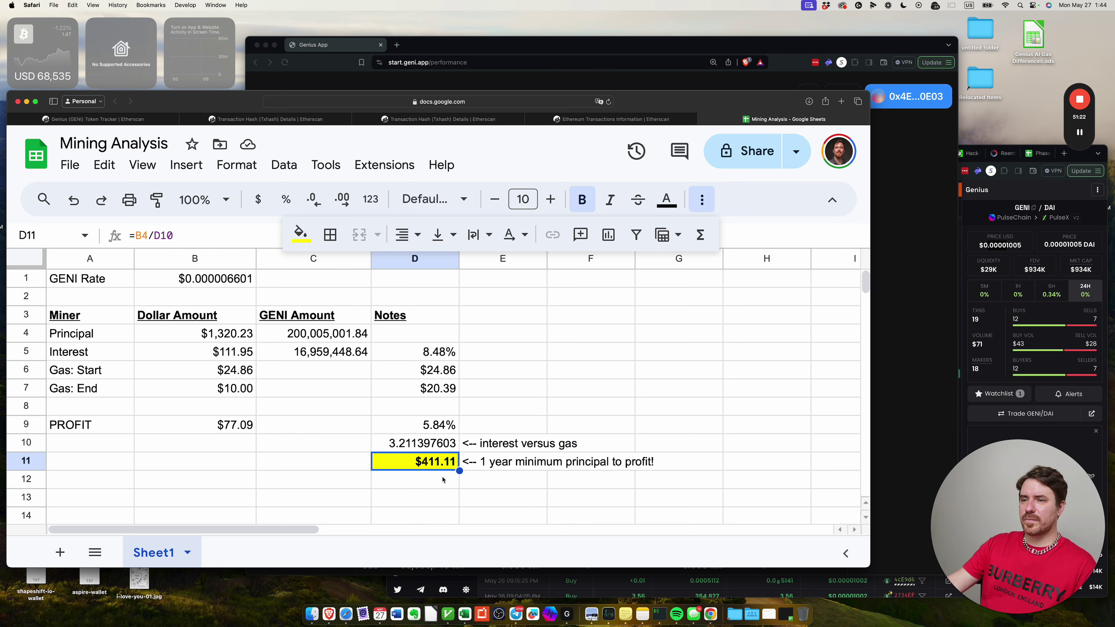
click(443, 480)
click(437, 462)
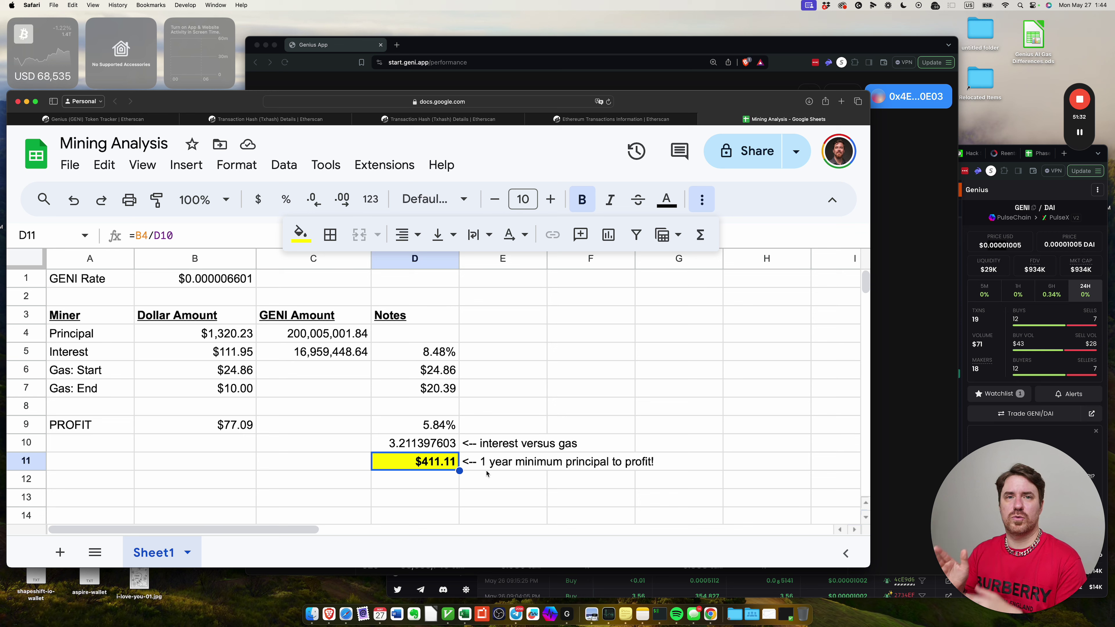
key(Left)
key(Left)
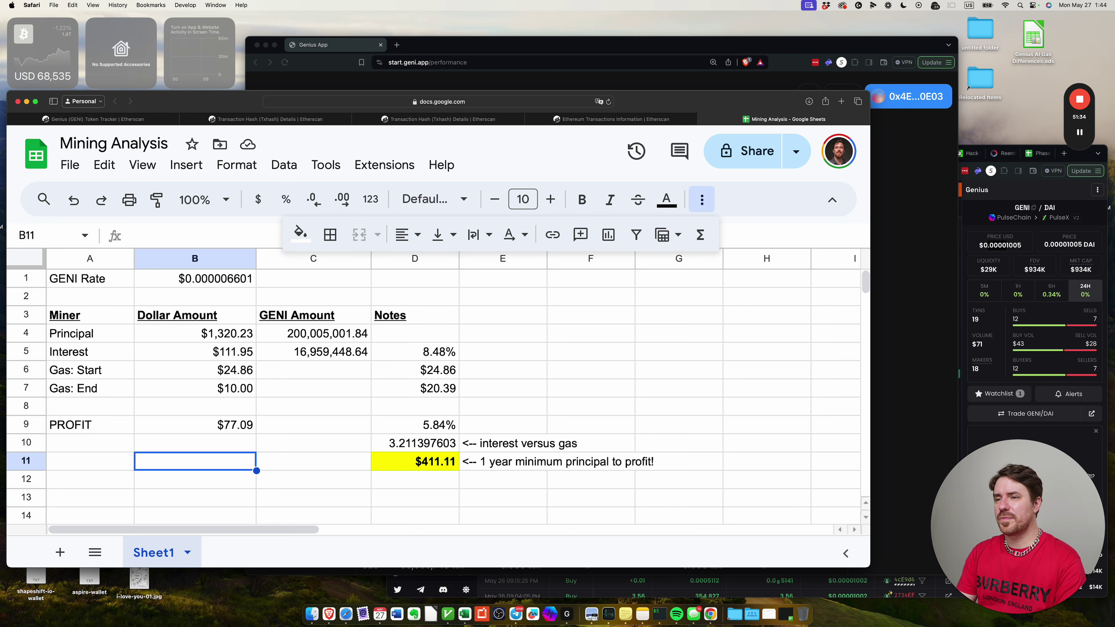
key(Right)
key(Right)
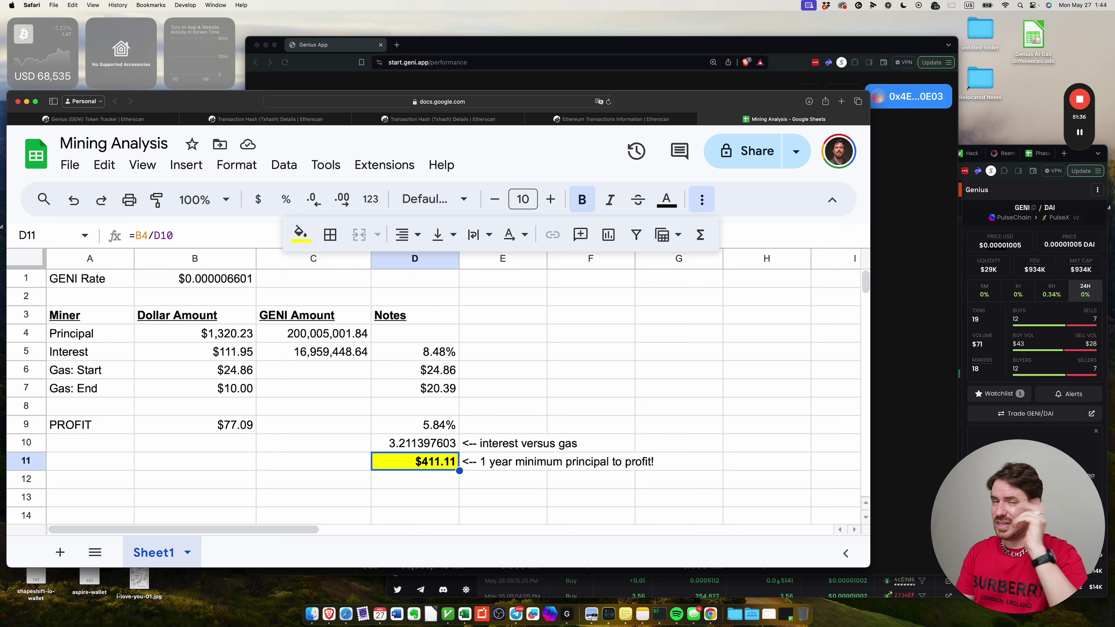
key(Down)
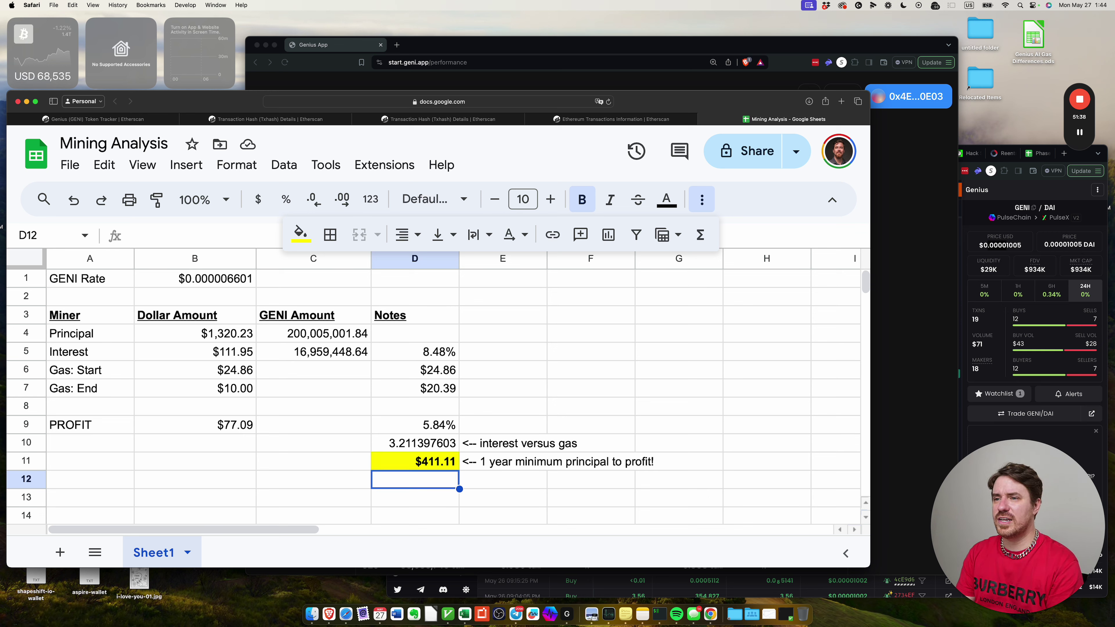
- Review the miner's principal, interest and gas rows, finishing on the start gas cost in B6
key(Up)
key(Left)
key(Left)
key(Left)
key(Up)
key(Up)
key(Up)
key(Up)
key(Up)
key(Up)
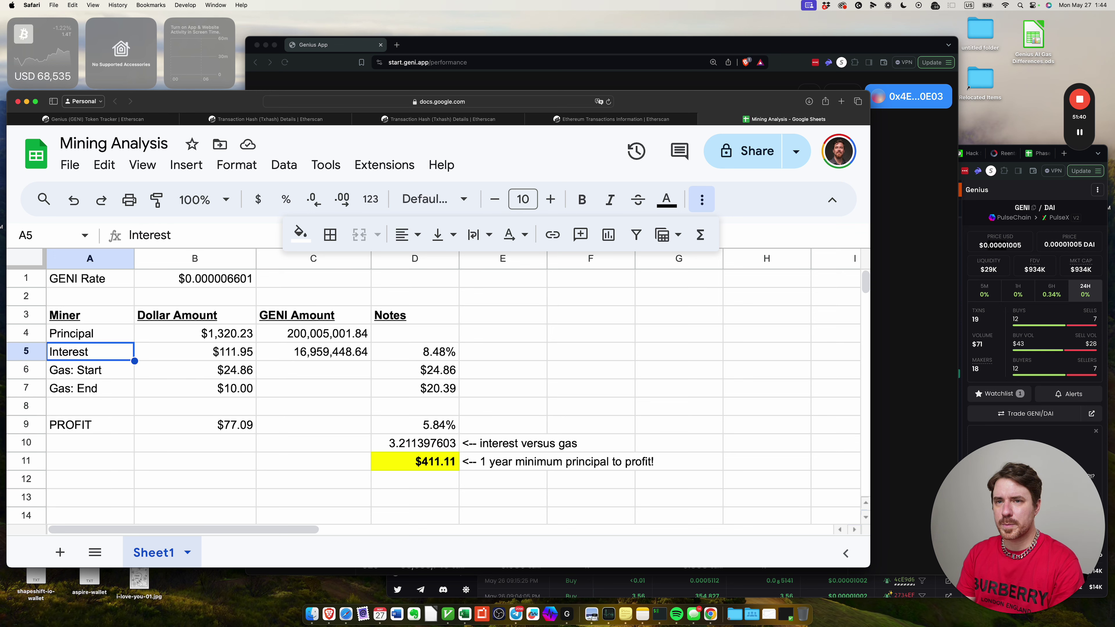
key(Up)
key(Right)
key(Right)
key(Left)
key(Down)
key(Left)
key(Down)
key(Down)
key(Up)
key(Right)
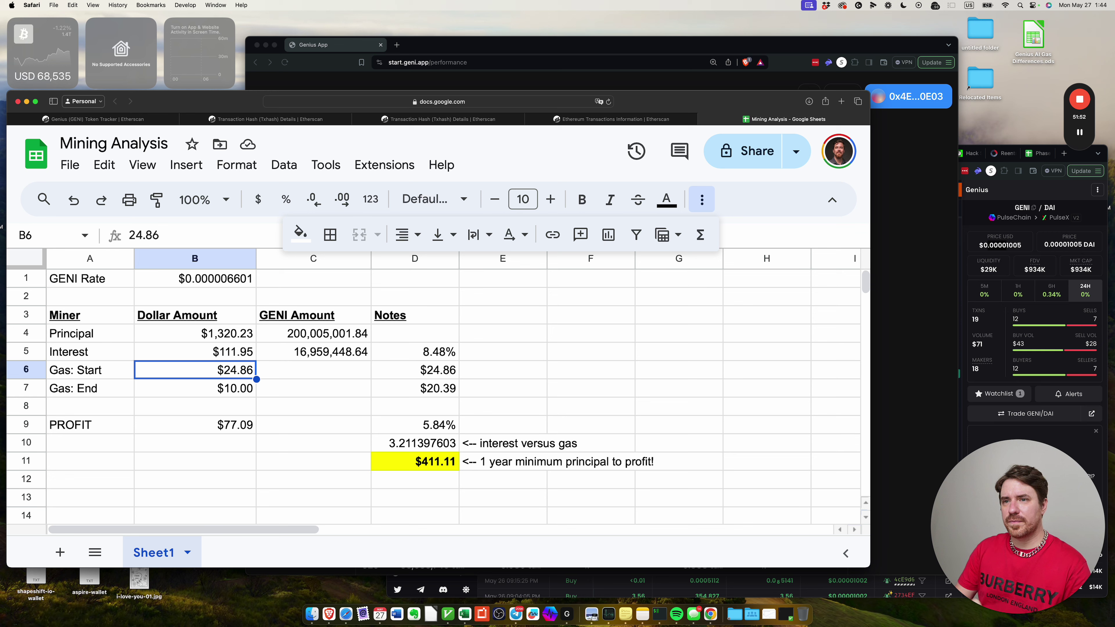
- Set the Gas: Start dollar amount in B6 to half of the noted cost with =D6/2
text(=D6/2)
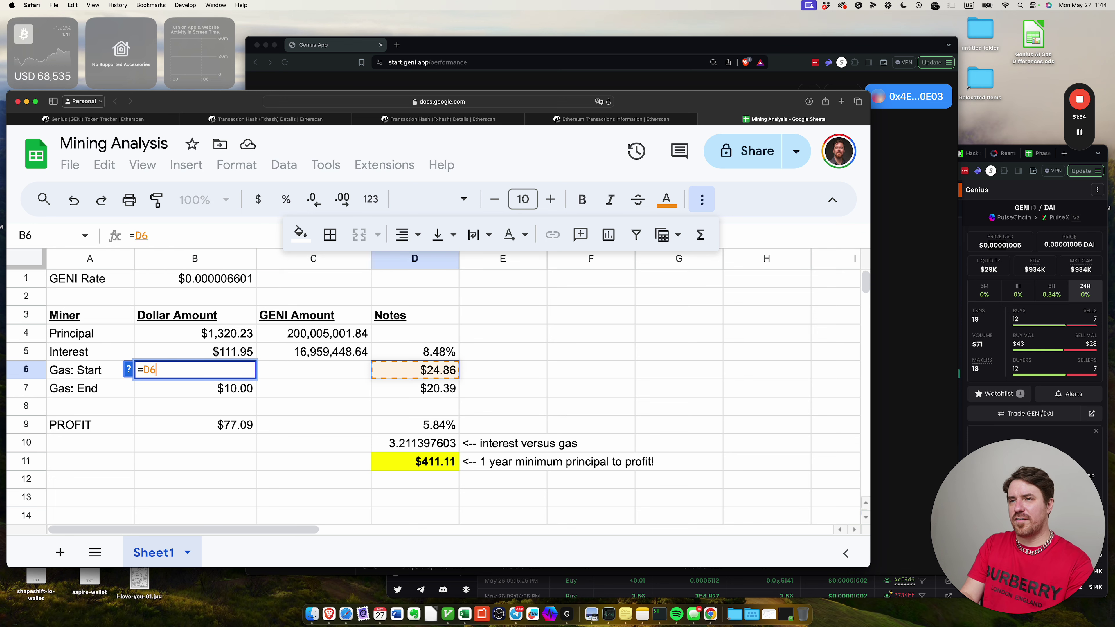
key(Return)
click(195, 370)
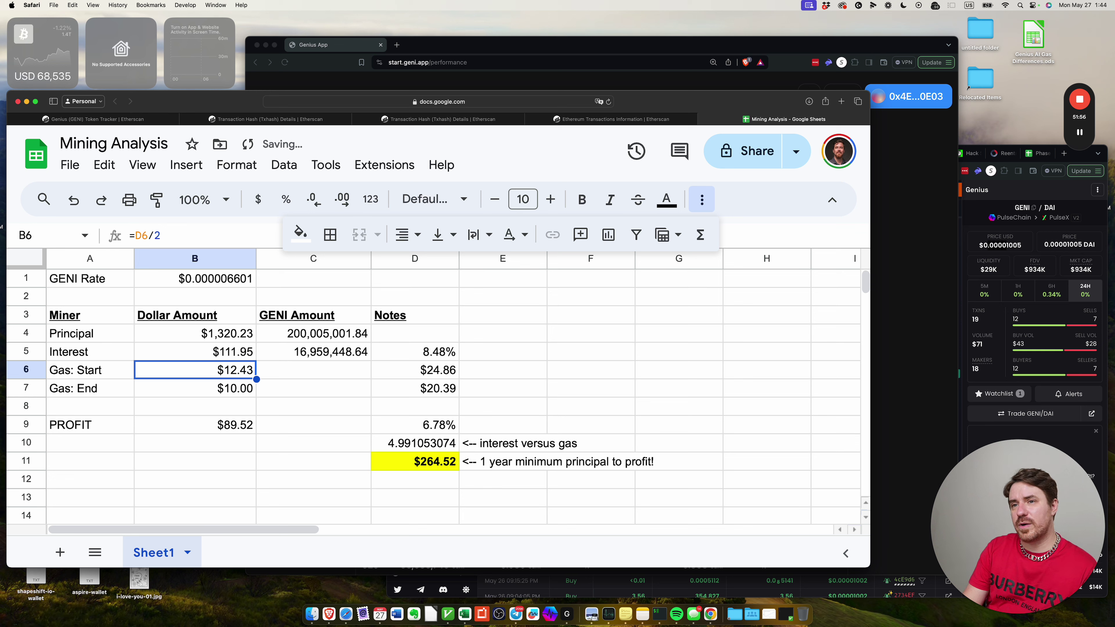
- Set the Gas: End dollar amount in B7 to one tenth of the noted cost with =D7/10
click(90, 388)
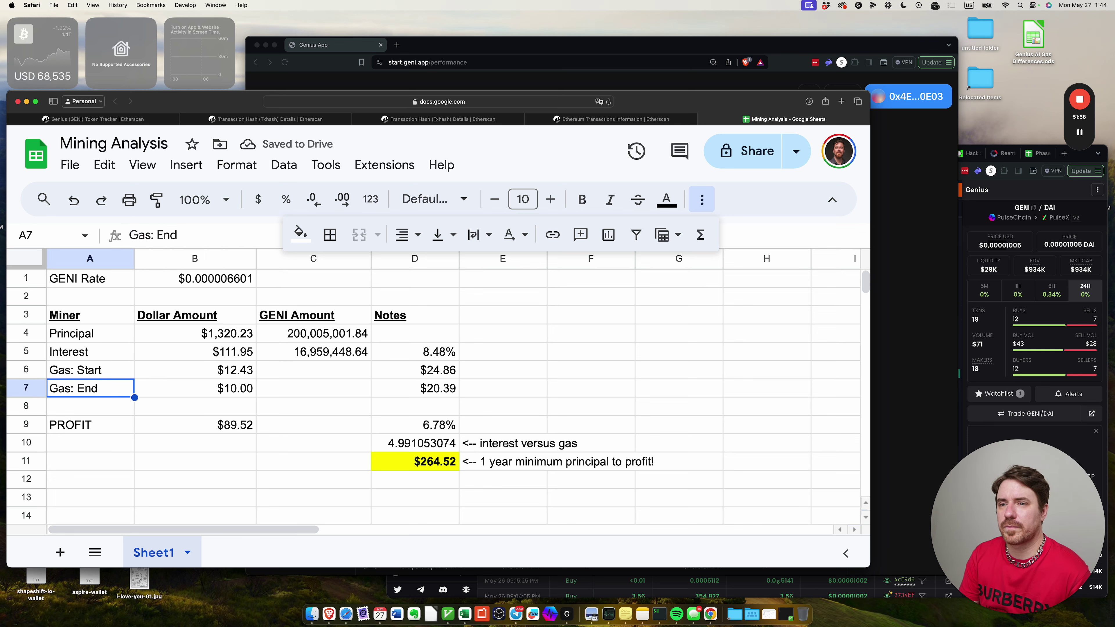
click(90, 370)
click(195, 370)
click(195, 388)
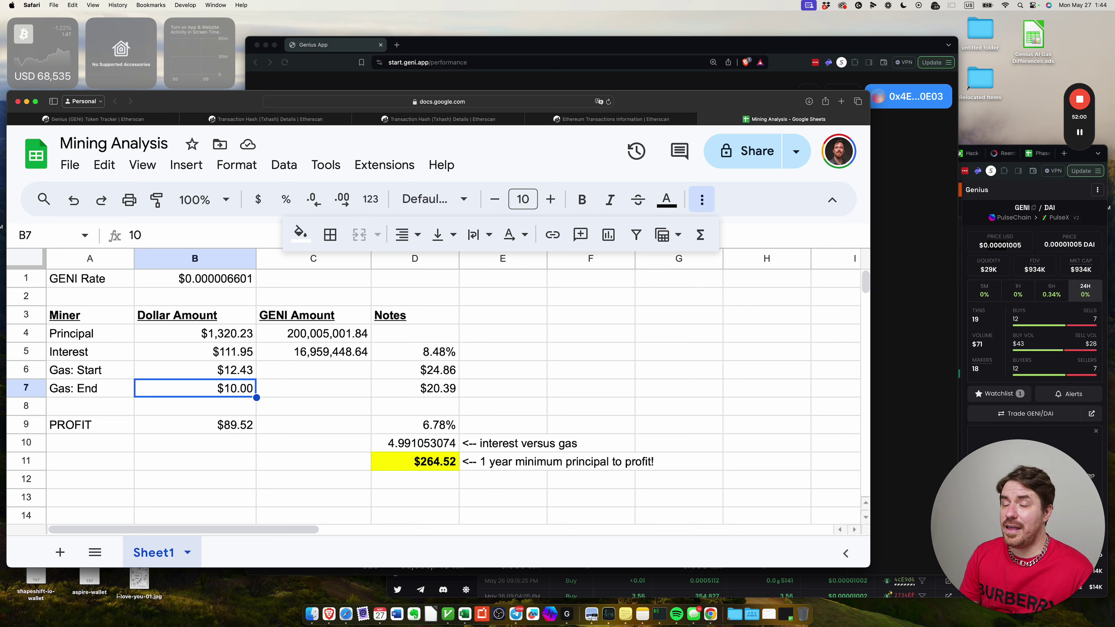
text(=)
key(Right)
key(Right)
text(/10)
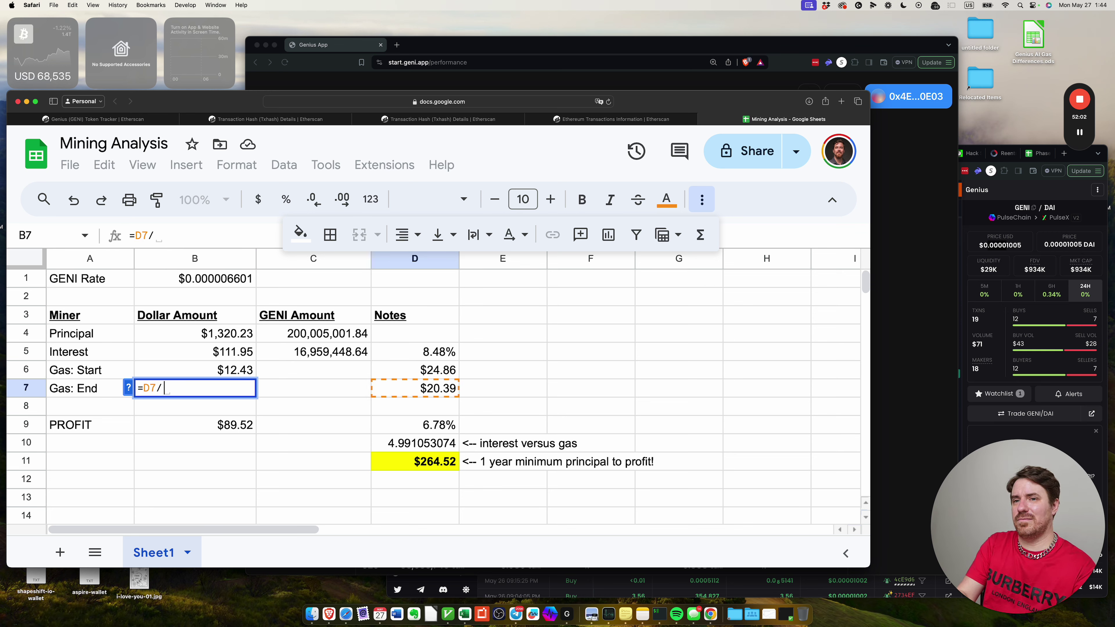
key(Return)
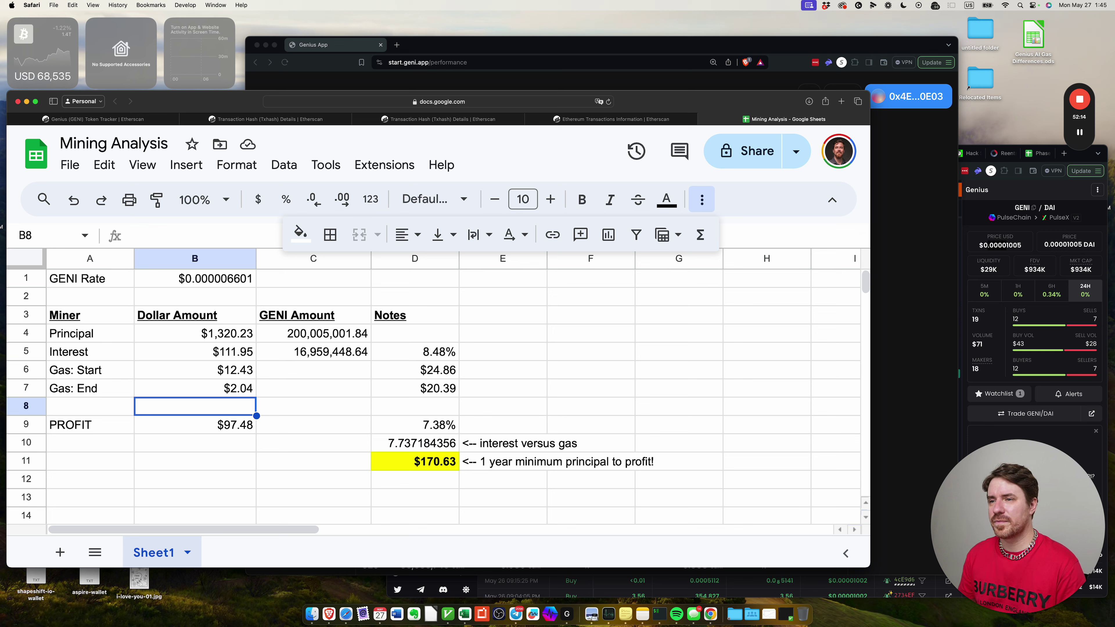
- Examine the Gas: End row, comparing the reduced cost in B7 with the original cost in the Notes column
click(90, 388)
click(314, 388)
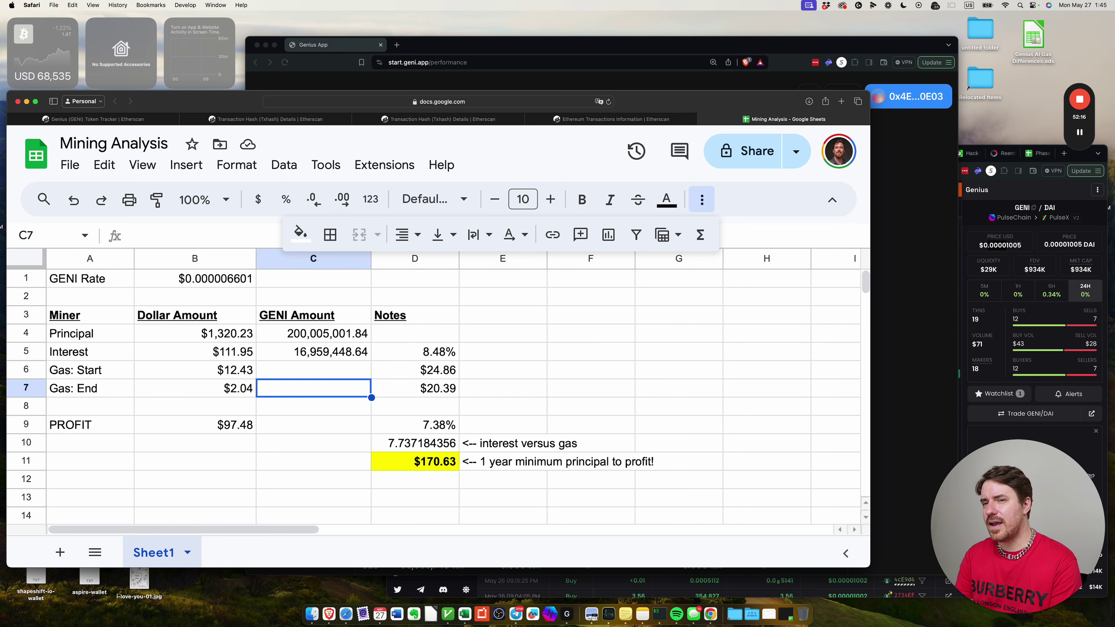
click(195, 389)
click(90, 388)
click(195, 388)
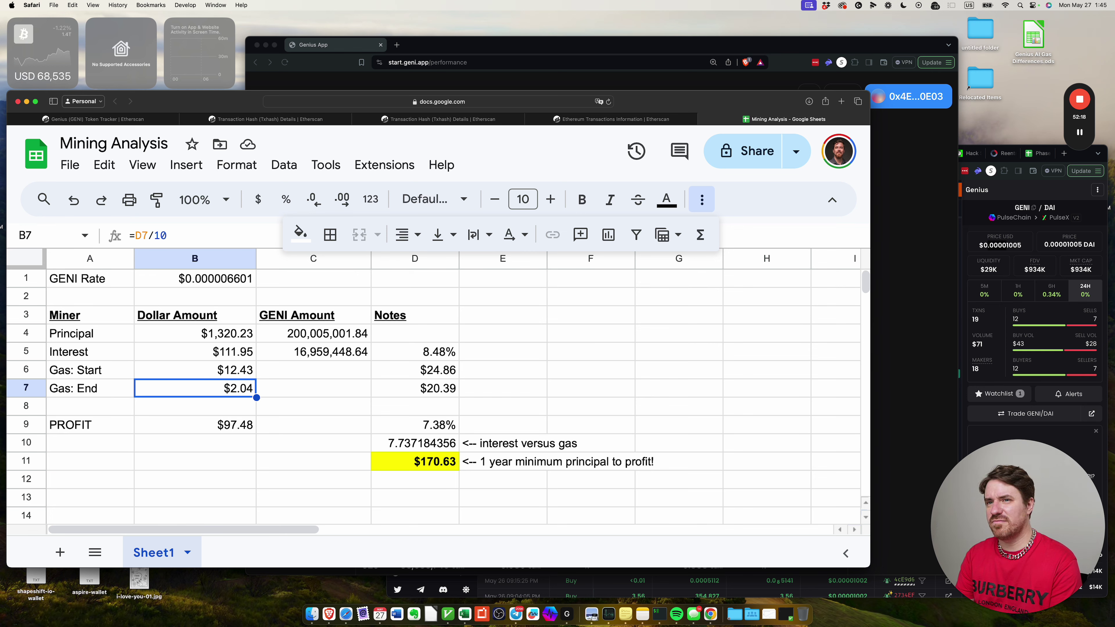
click(90, 389)
click(195, 388)
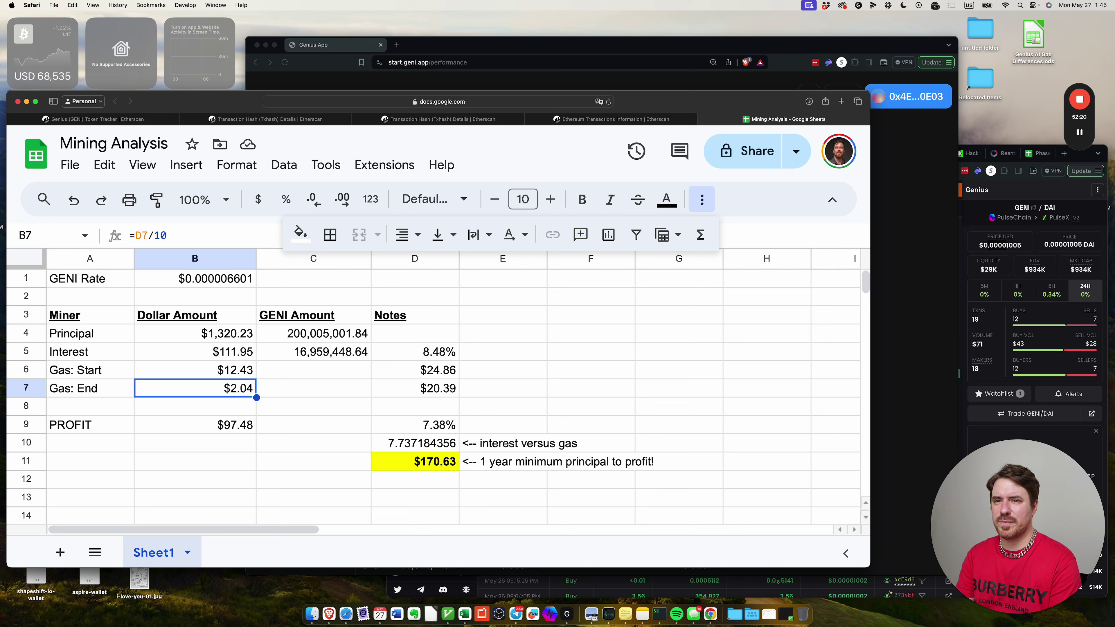
click(90, 406)
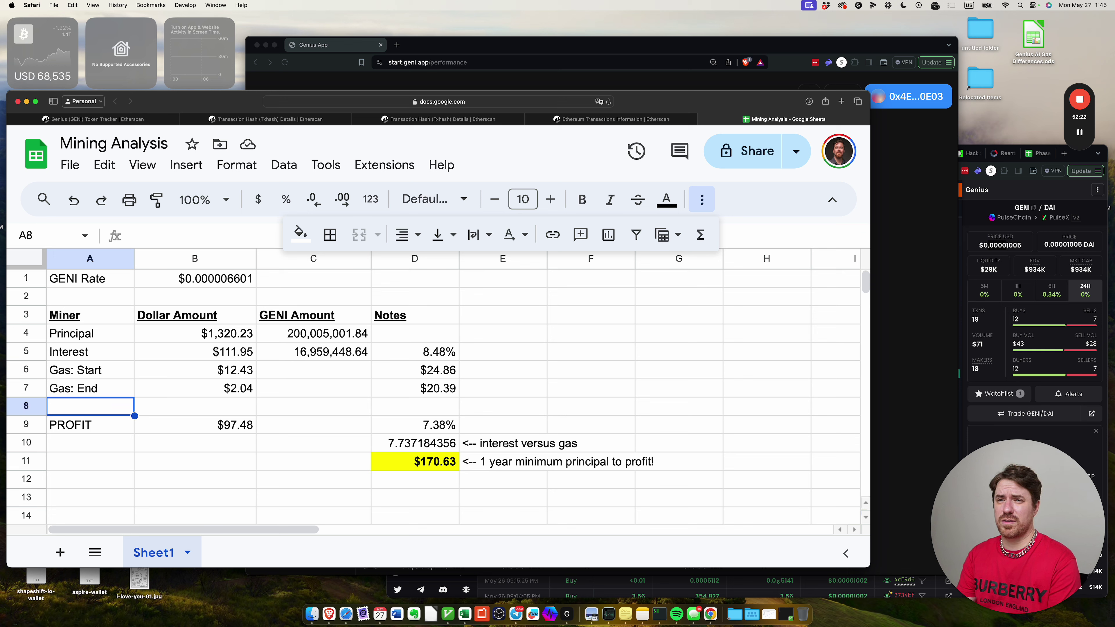
click(90, 388)
click(415, 389)
click(90, 389)
click(313, 388)
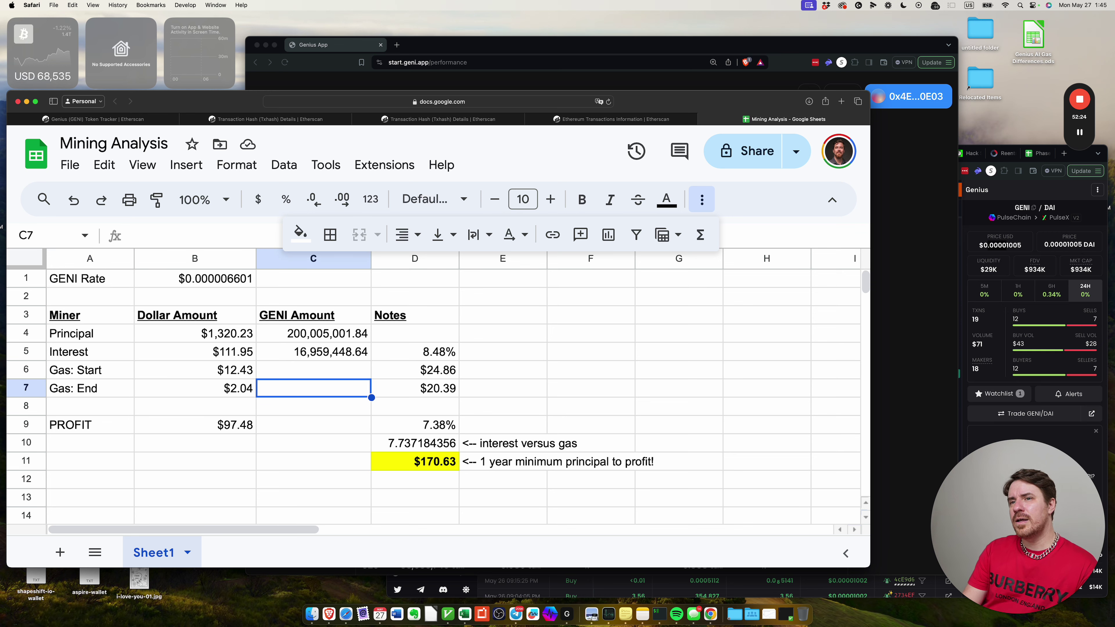
click(90, 388)
- Review the profit row and the recalculated one-year minimum principal, finishing on D11
click(90, 425)
click(195, 461)
click(313, 461)
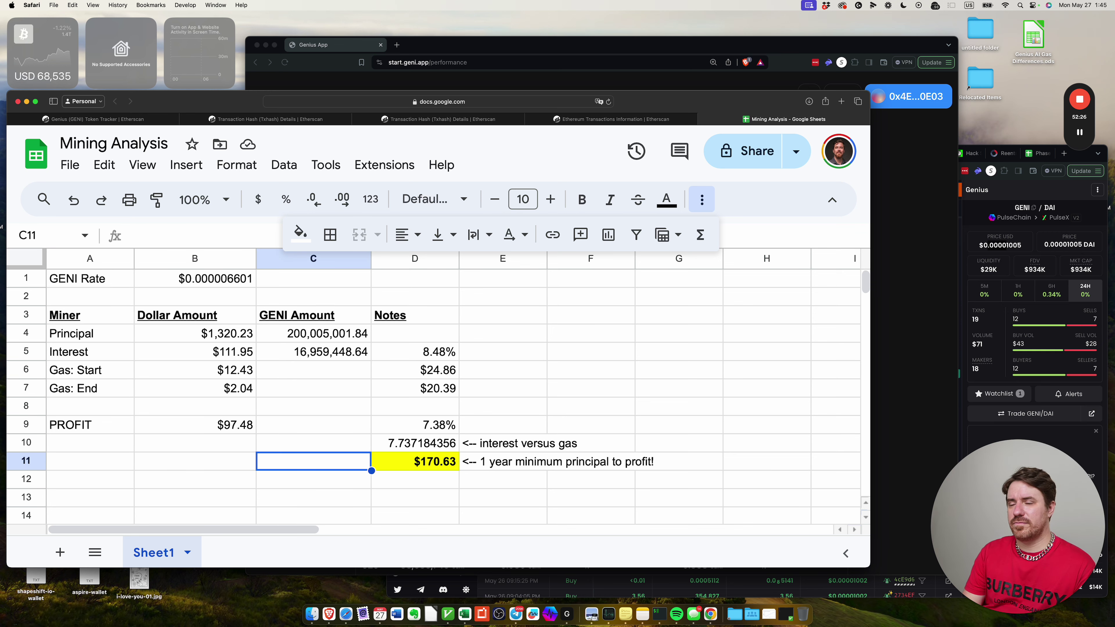
click(415, 461)
click(90, 461)
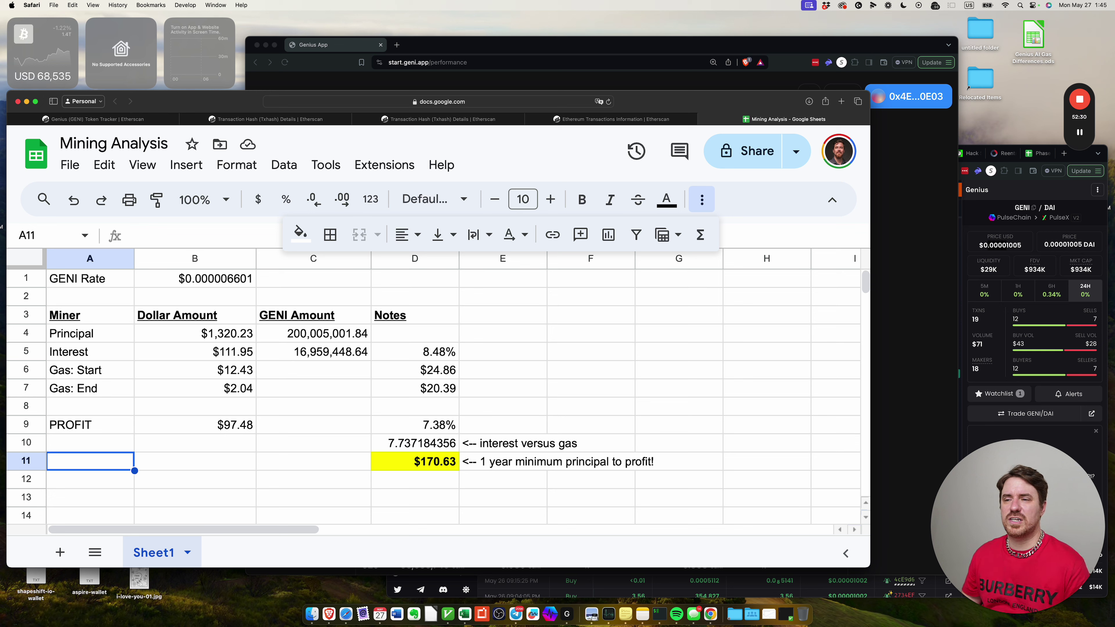
key(Right)
key(Right)
key(Left)
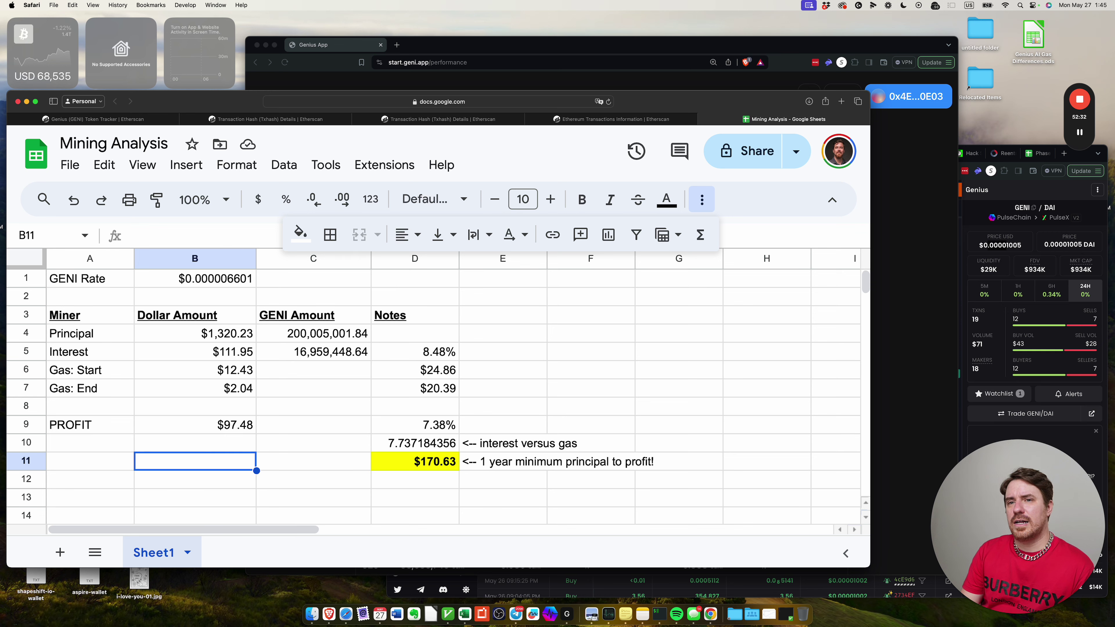
key(Left)
key(Up)
key(Up)
key(Up)
key(Up)
key(Right)
key(Right)
key(Down)
key(Down)
key(Down)
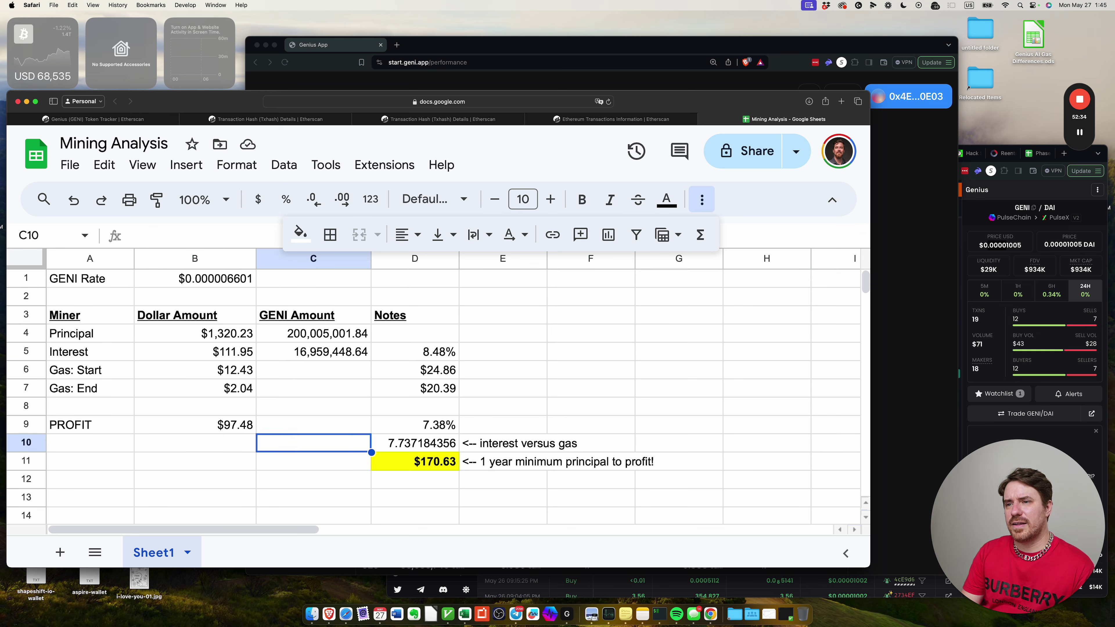
key(Down)
key(Right)
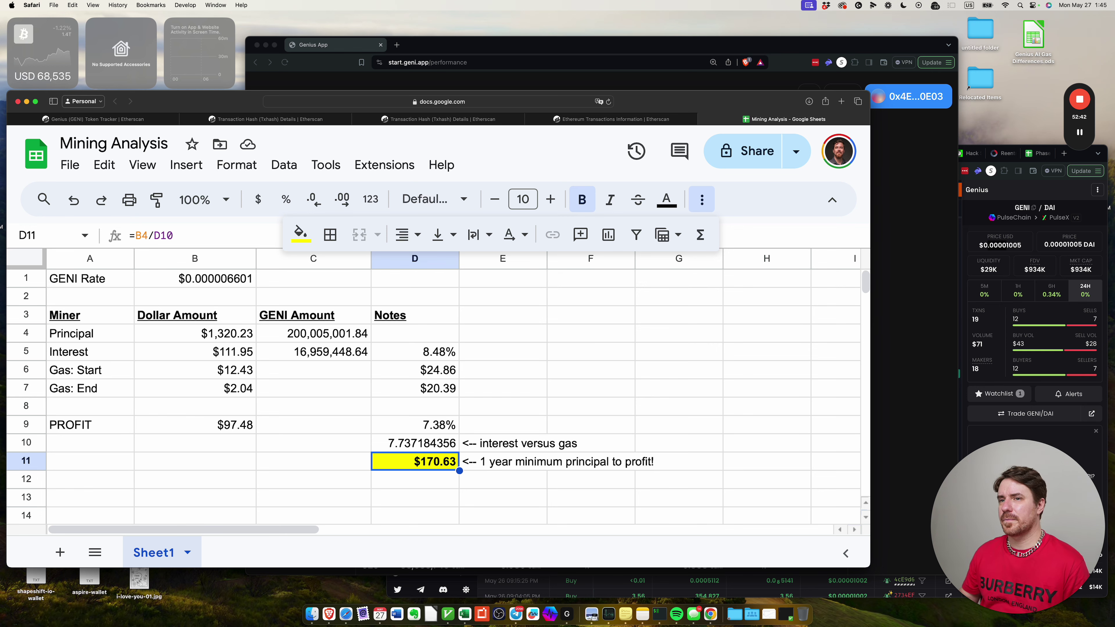
- Glance at the Genius App performance page, returning to the spreadsheet to inspect the interest-versus-gas formula in D10 and the surrounding interest and gas rows
click(887, 264)
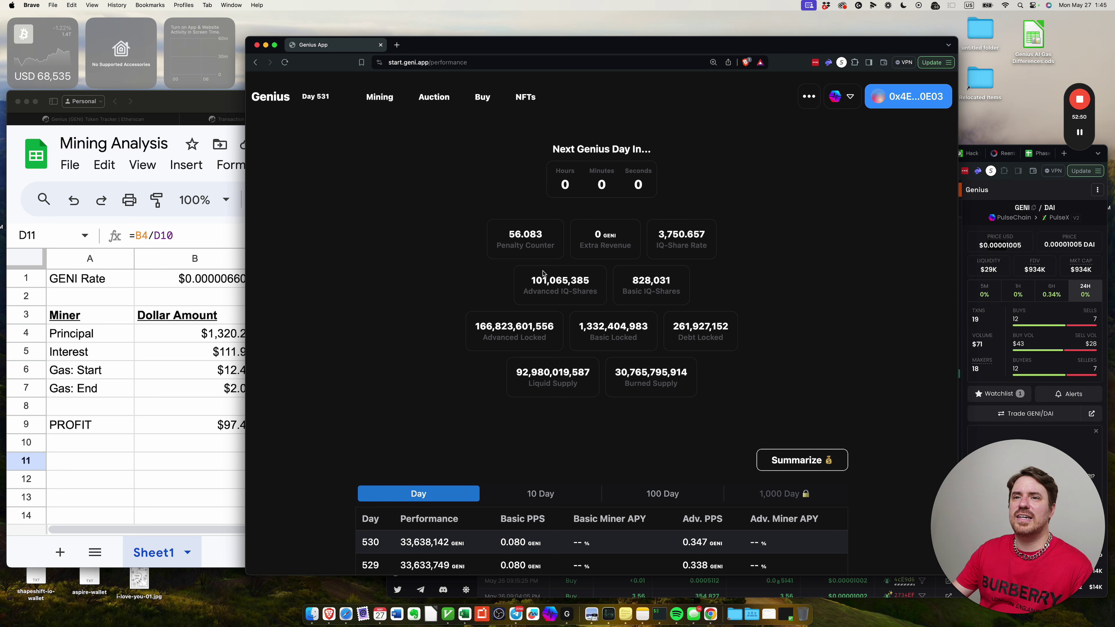
click(207, 444)
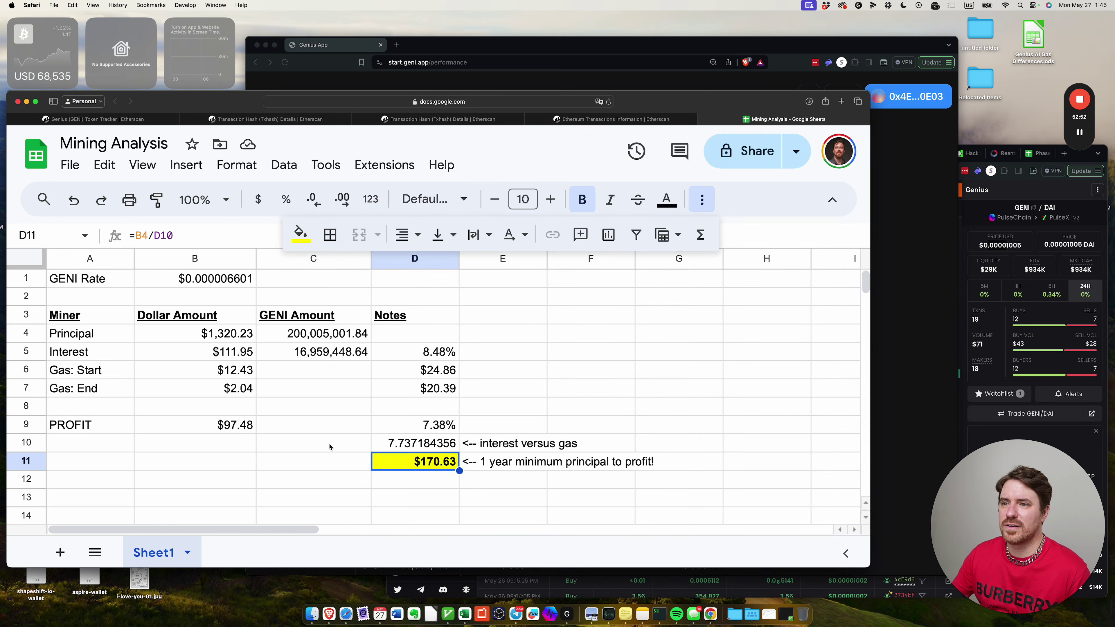
click(239, 425)
click(402, 445)
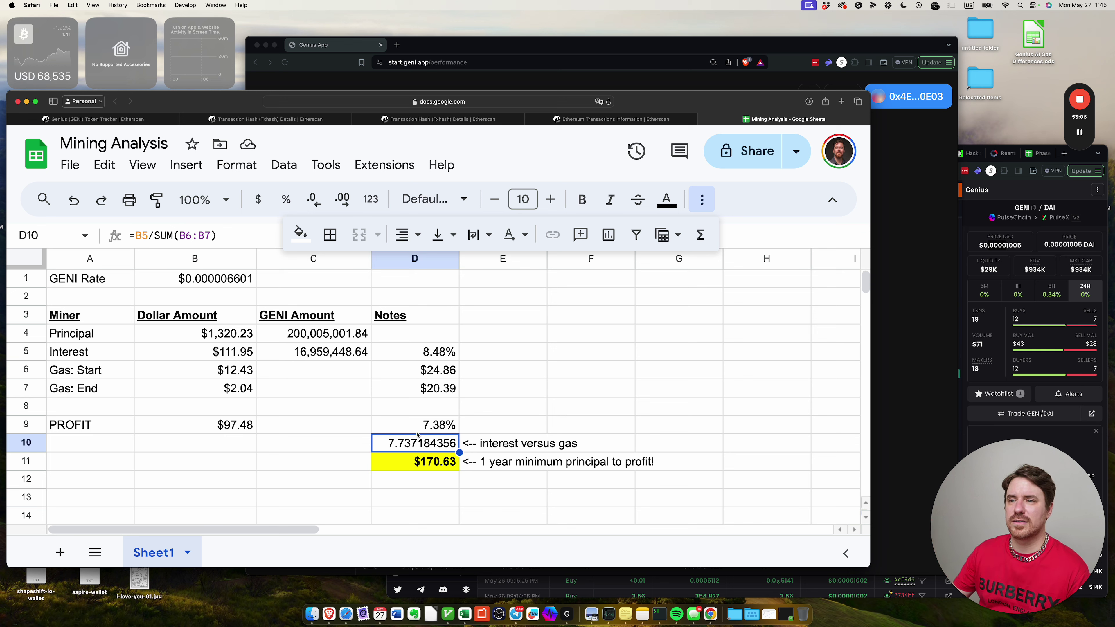
drag(110, 351, 518, 406)
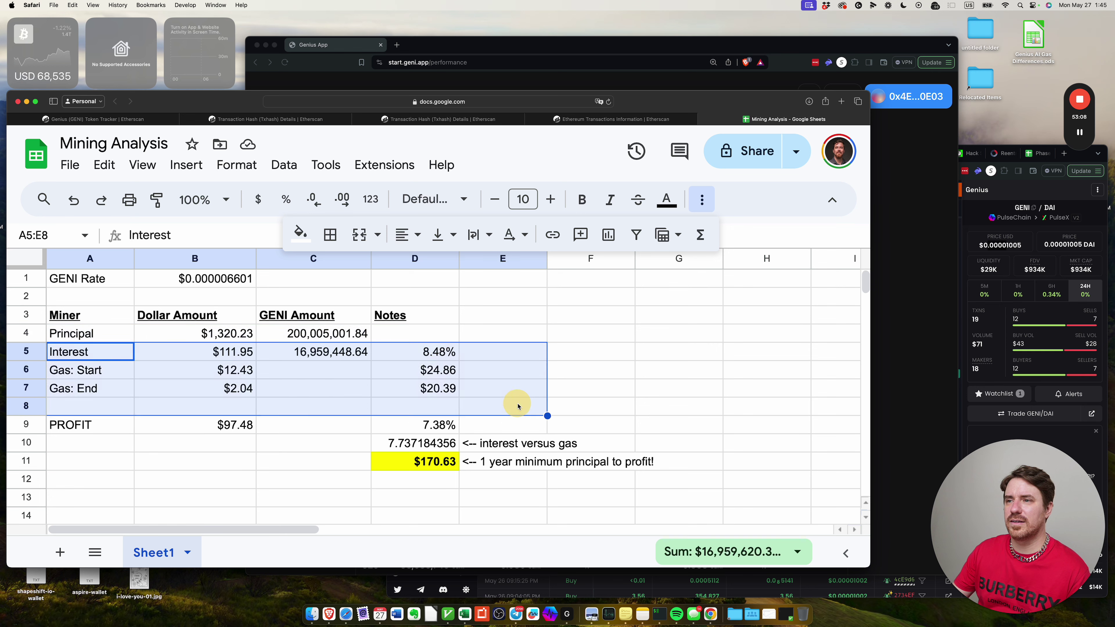
click(517, 405)
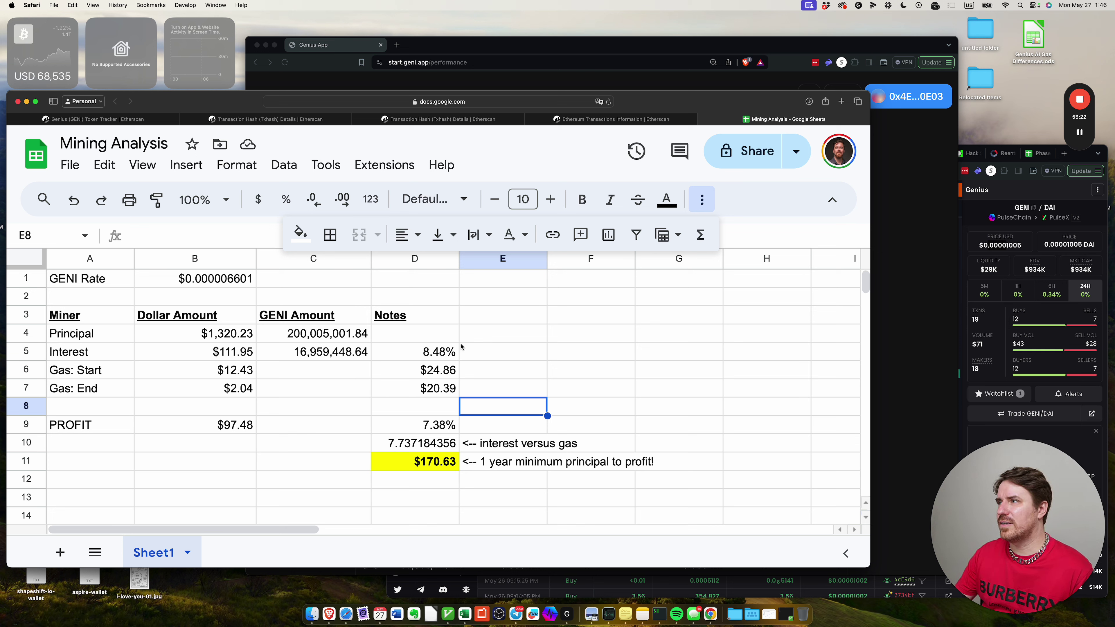
drag(297, 365, 529, 479)
click(514, 497)
- Compare the Genius App's share, locked and supply statistics with the miner's principal, interest and gas rows in A4:D7 of the spreadsheet
click(922, 152)
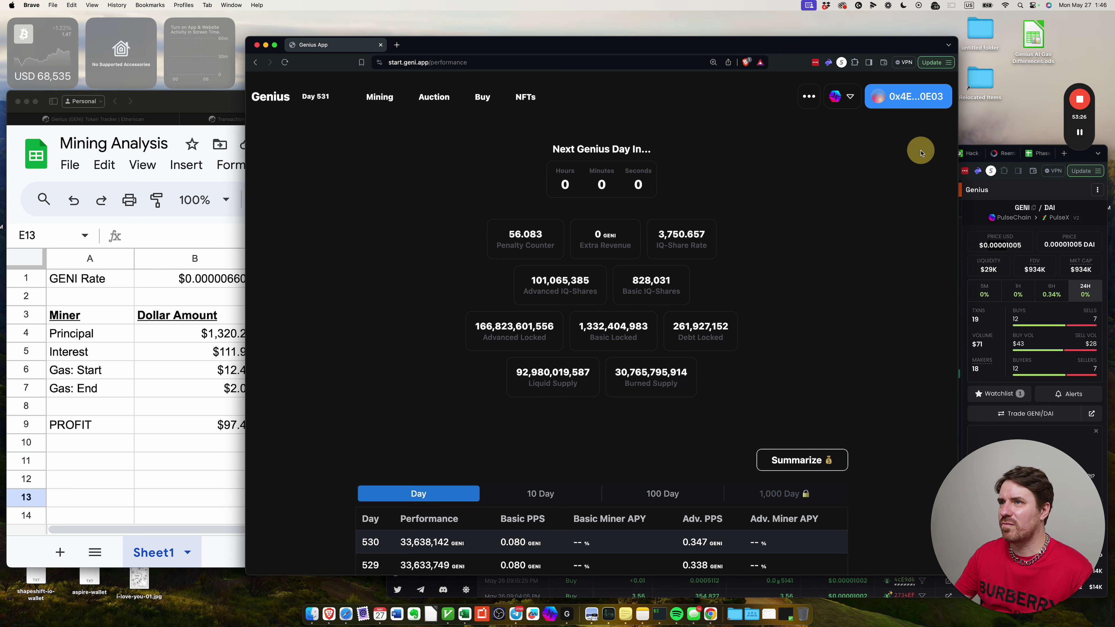
drag(480, 234, 679, 374)
click(738, 374)
click(217, 394)
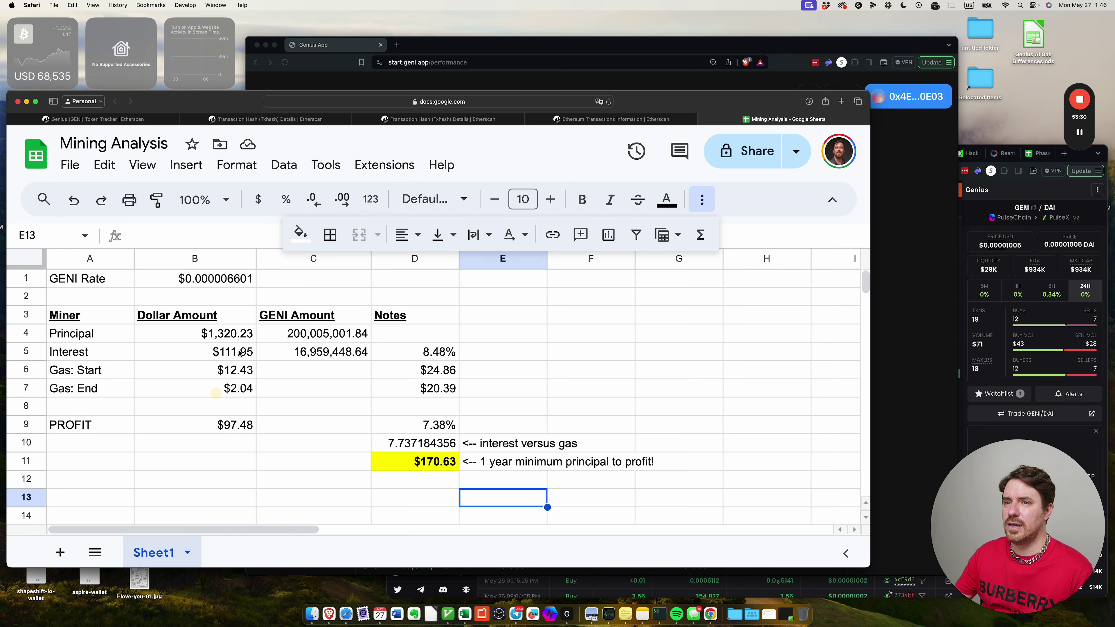
drag(79, 334, 417, 400)
click(505, 478)
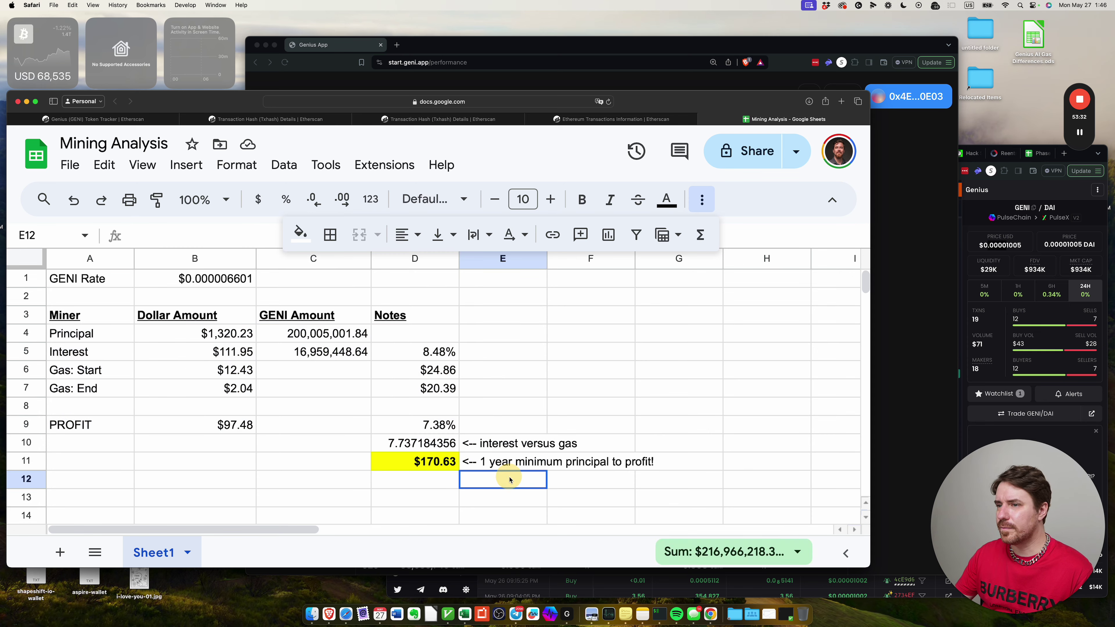
- Switch to DEX Screener and compare GENI's price and liquidity on PulseChain, Avalanche, Polygon and Ethereum
click(901, 318)
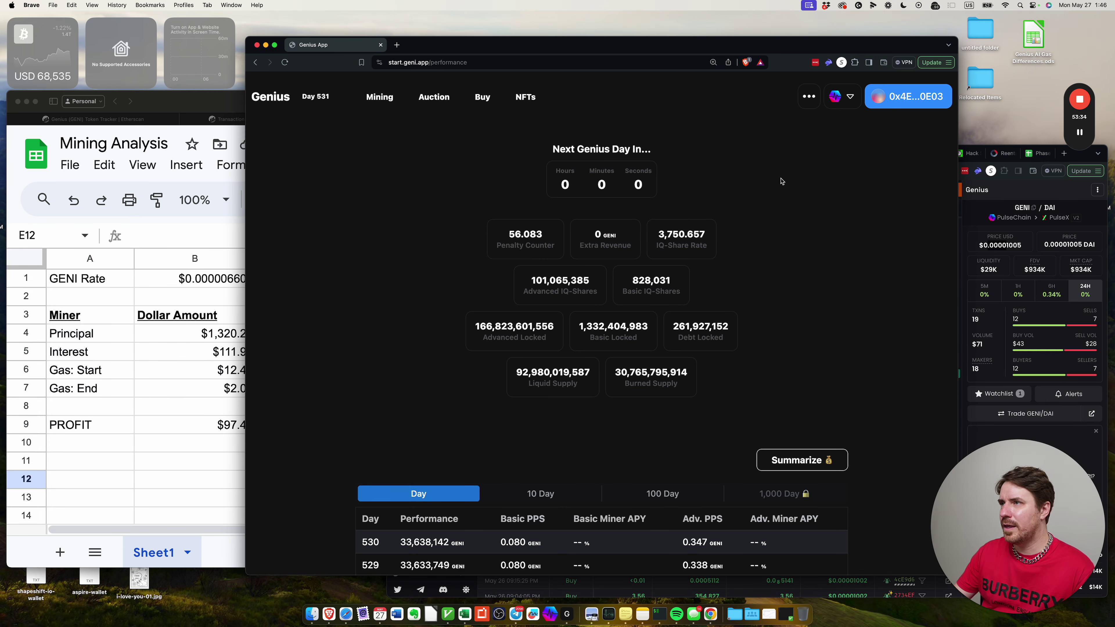
double_click(1001, 245)
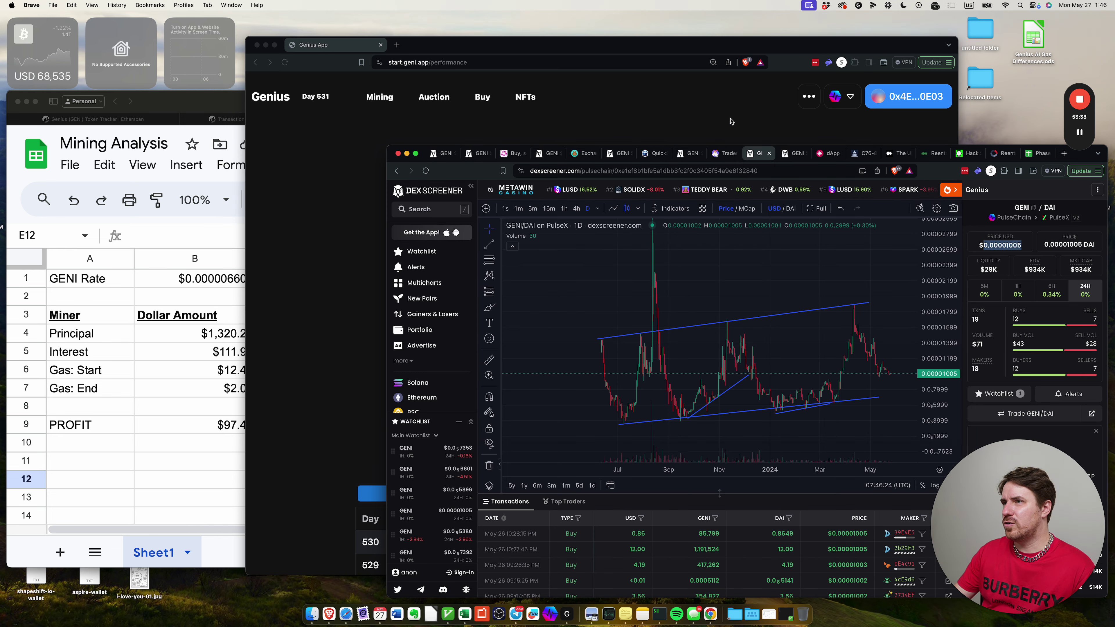
click(993, 269)
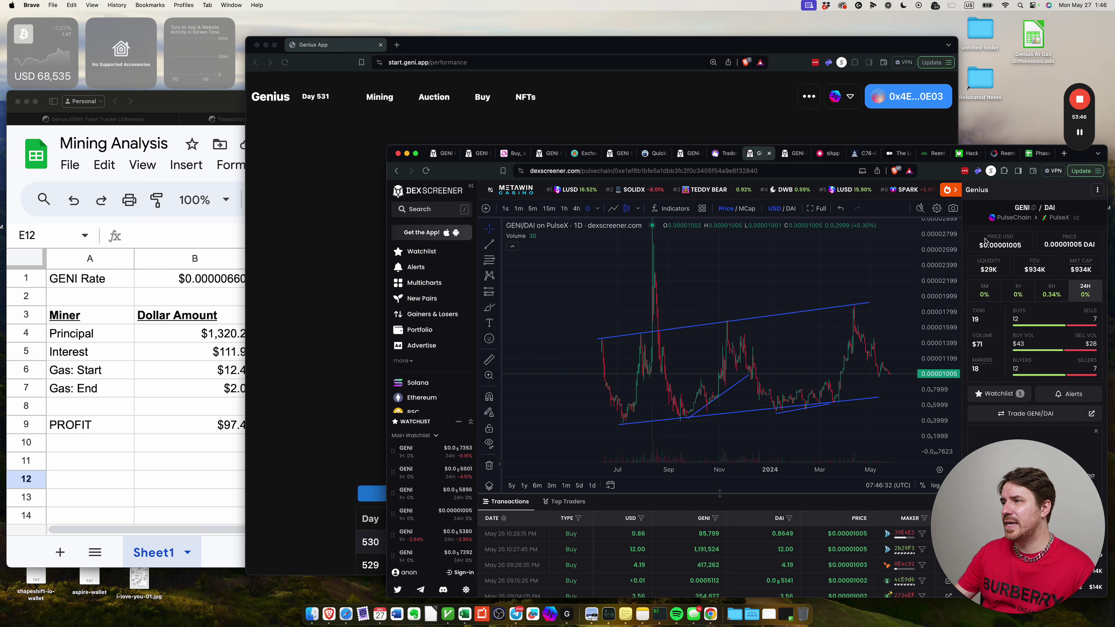
click(682, 153)
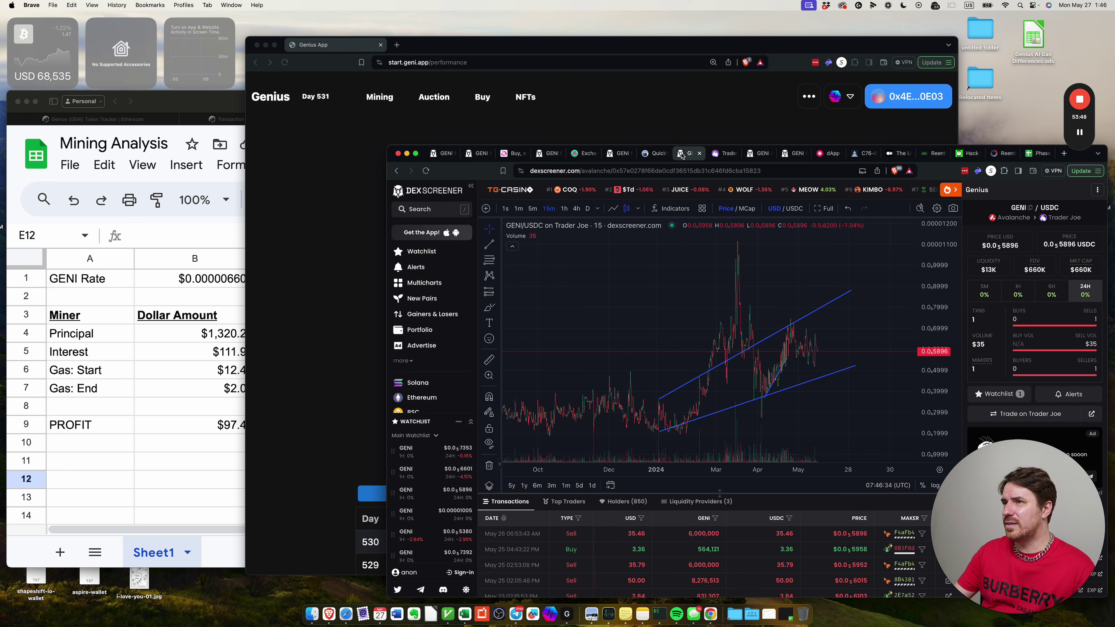
click(611, 154)
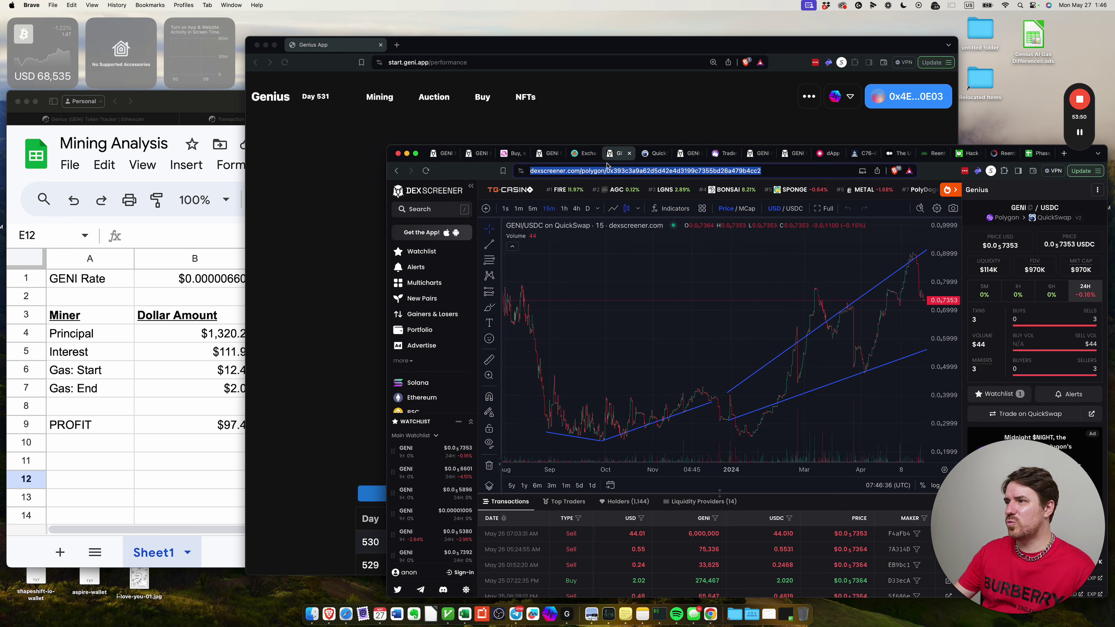
click(979, 273)
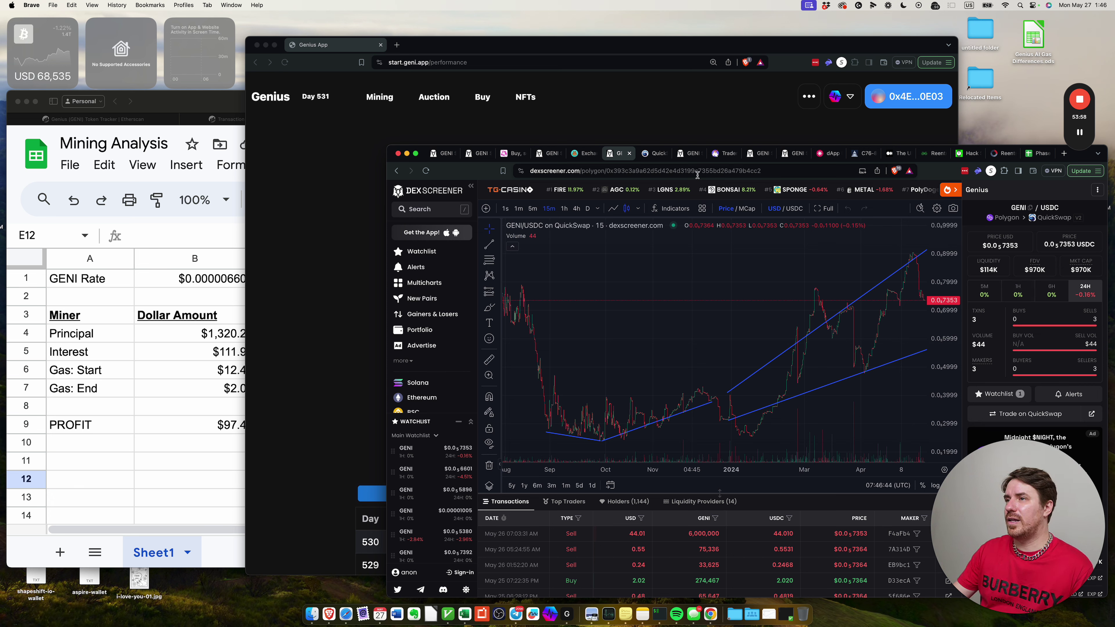
click(754, 154)
click(786, 154)
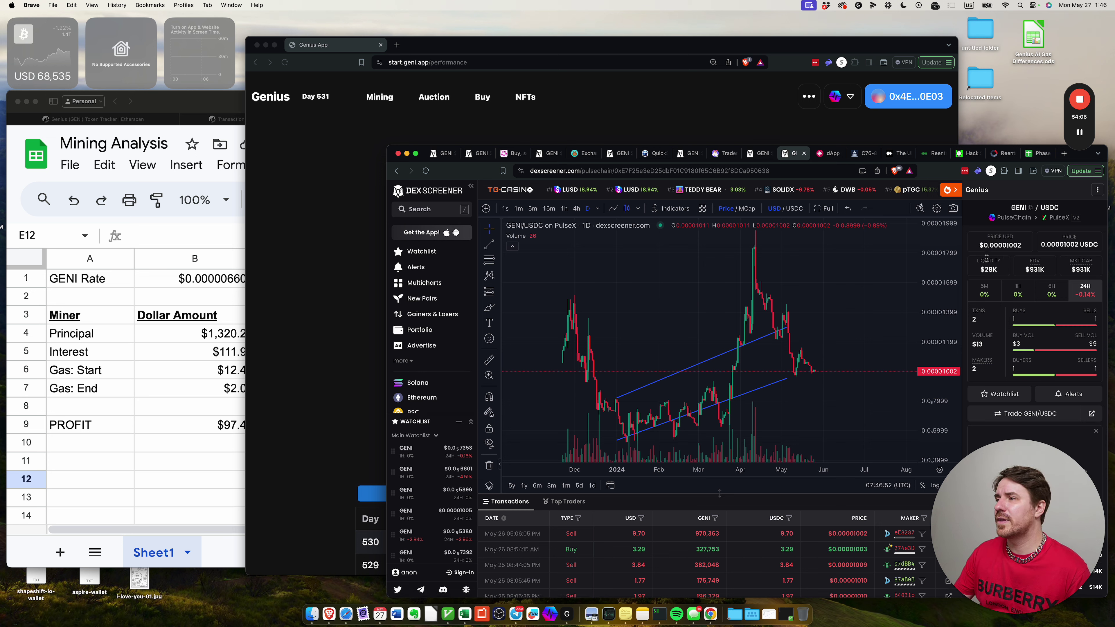
double_click(1020, 247)
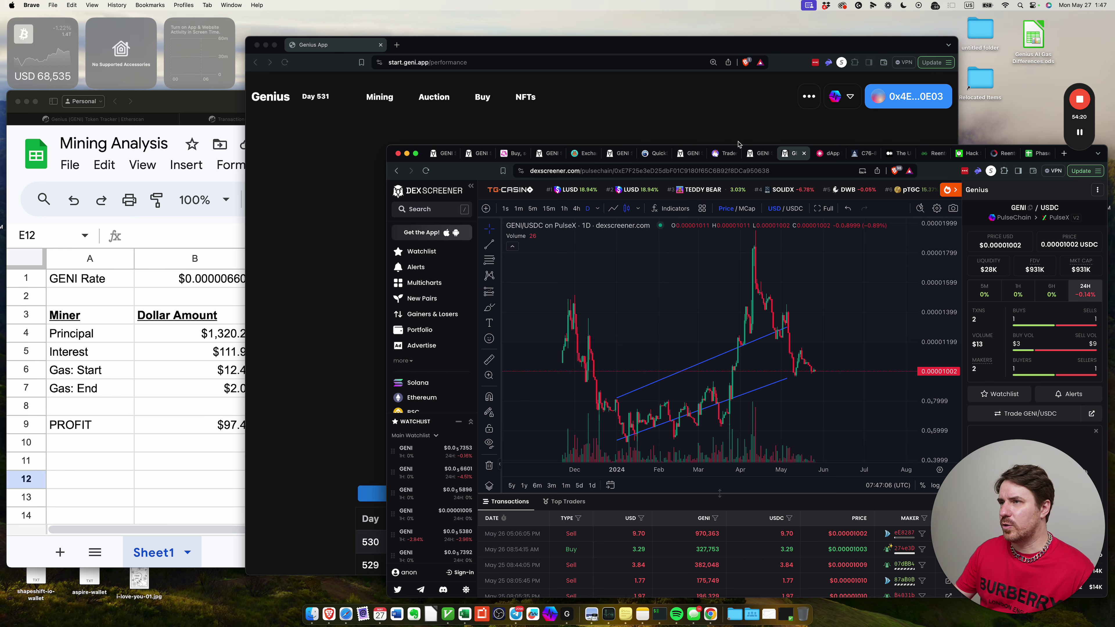
click(468, 156)
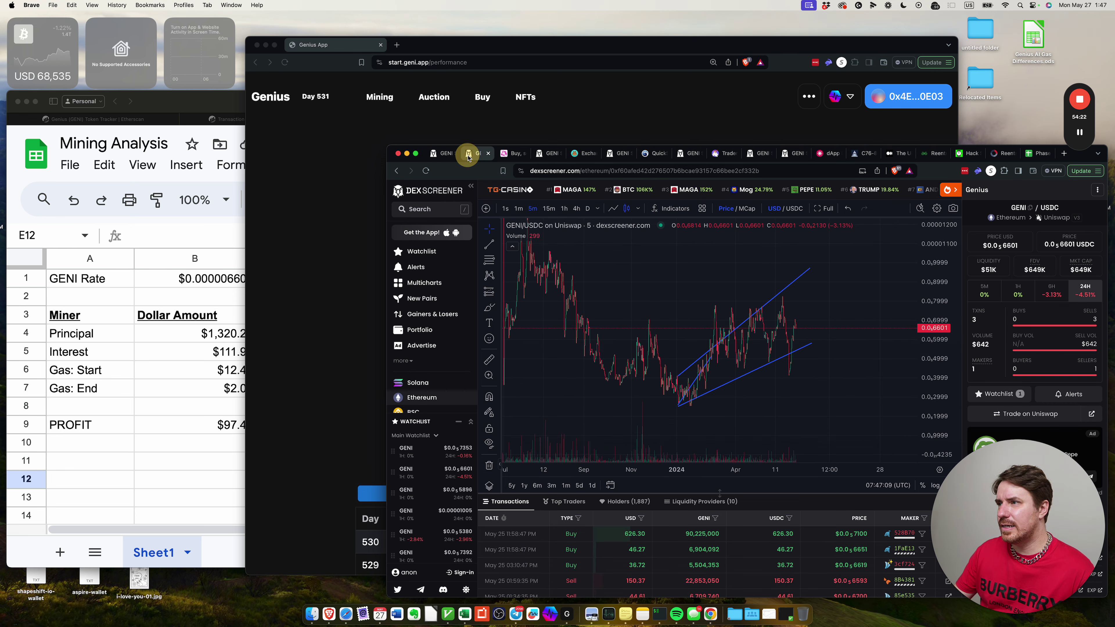
- Return to the Mining Analysis spreadsheet and highlight the start and end gas rows A6:D7 for review
click(196, 417)
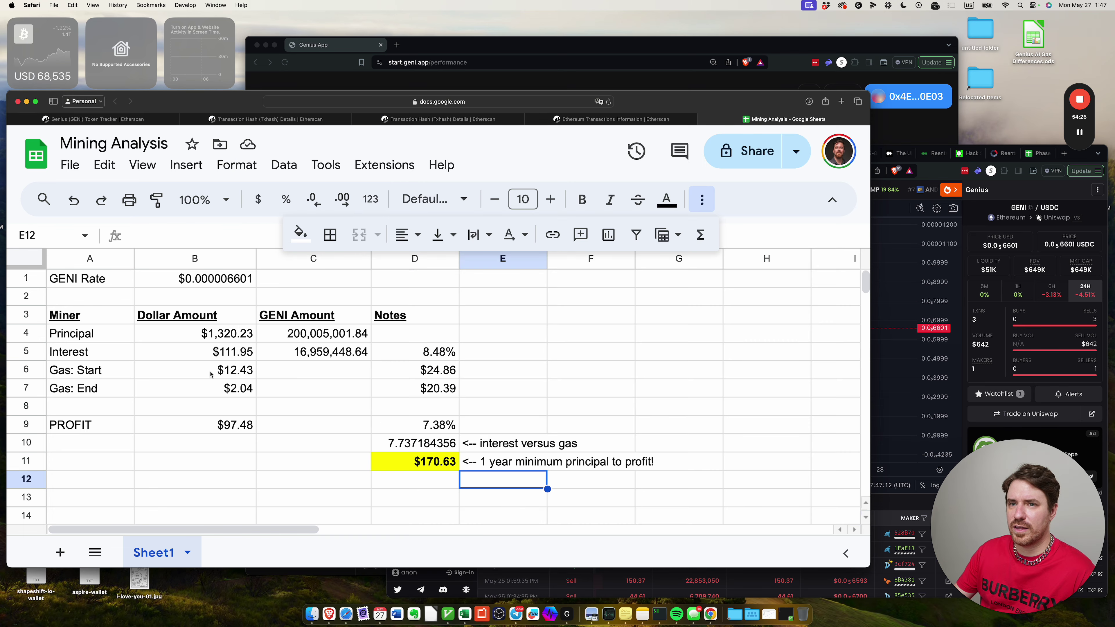
drag(92, 373, 406, 387)
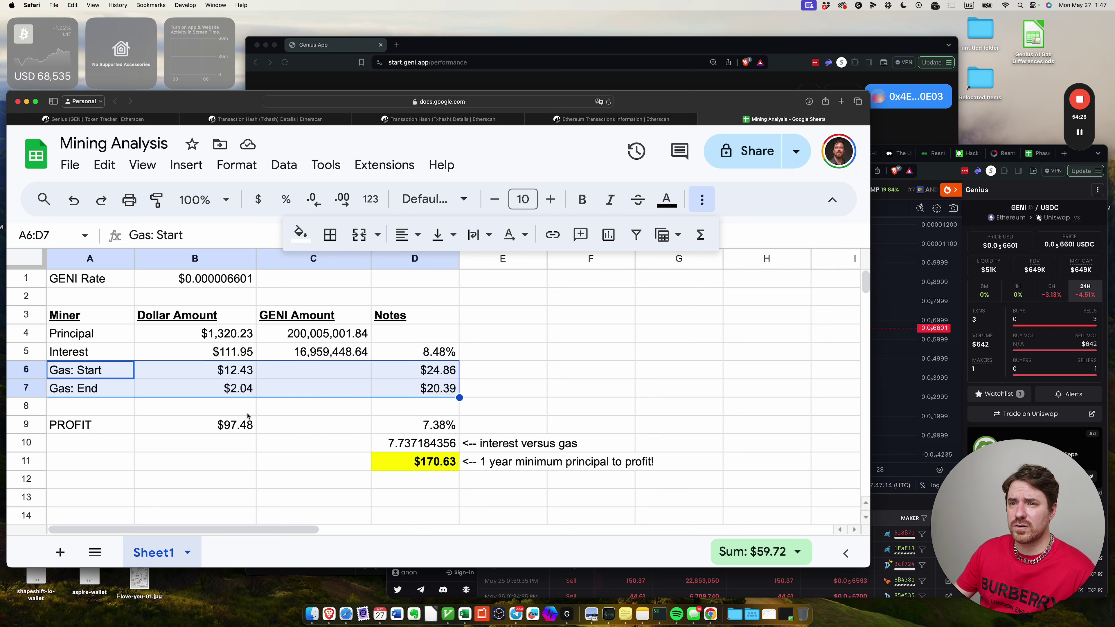
- Review the start and end gas rows A6:C7, the gas note in D6 and the profit percentage formula in D9
click(246, 402)
drag(90, 370, 356, 379)
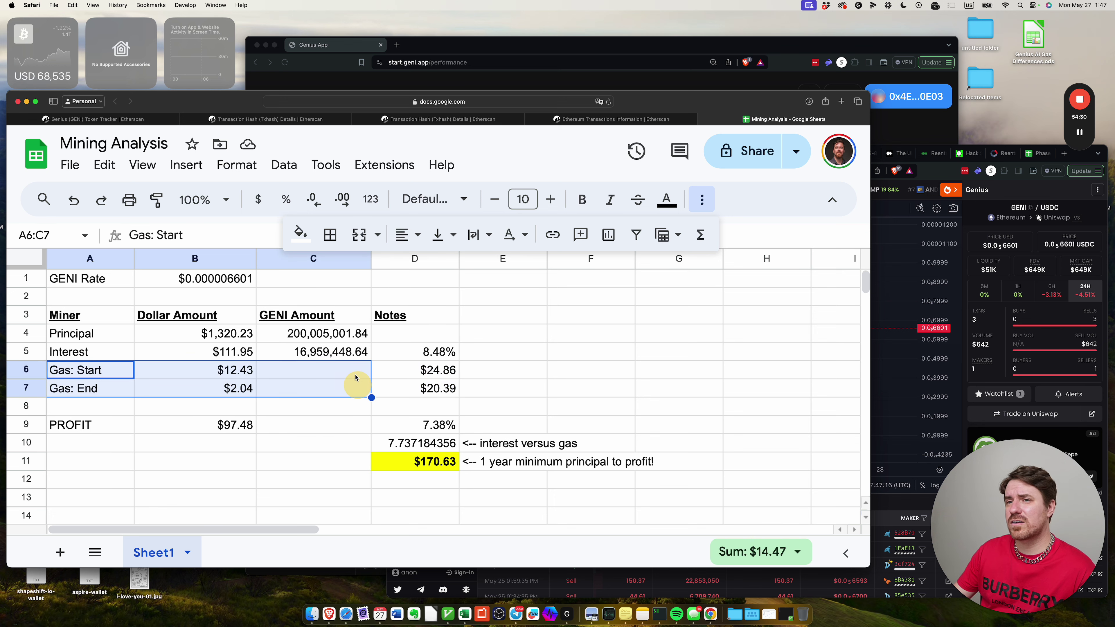
click(398, 376)
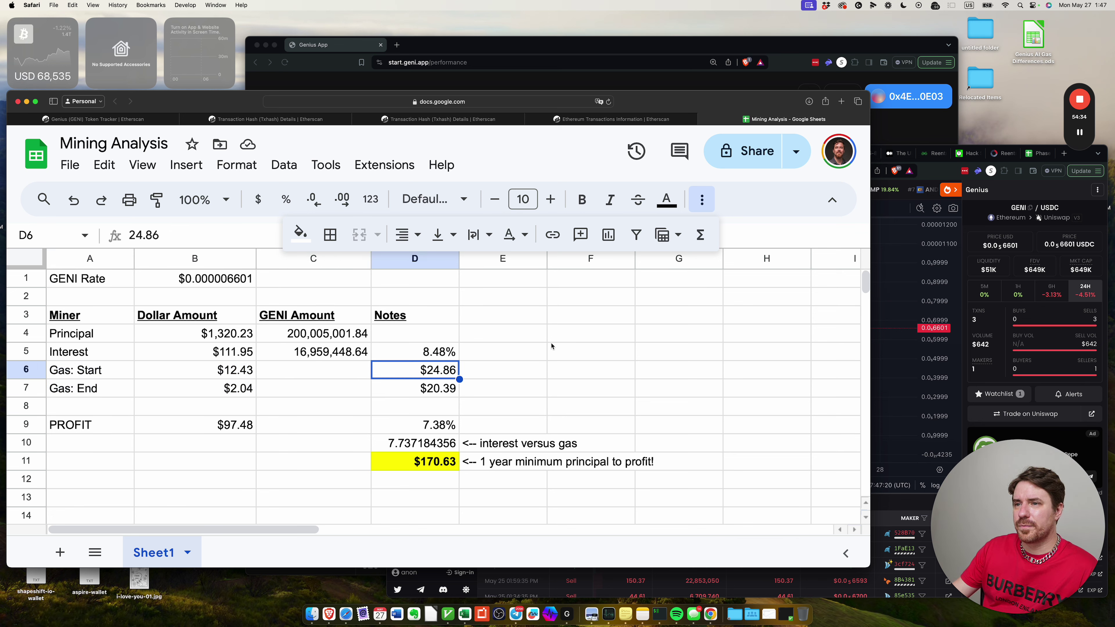
click(426, 425)
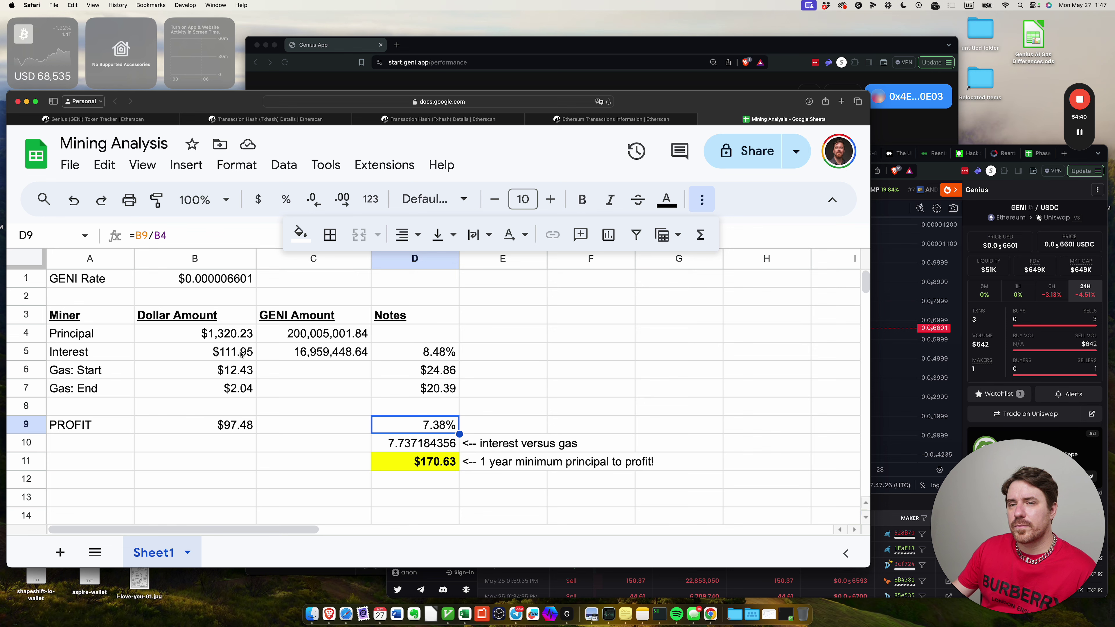
- Switch to the Genius App performance page by way of DEX Screener and examine the Penalty Counter statistic
click(986, 255)
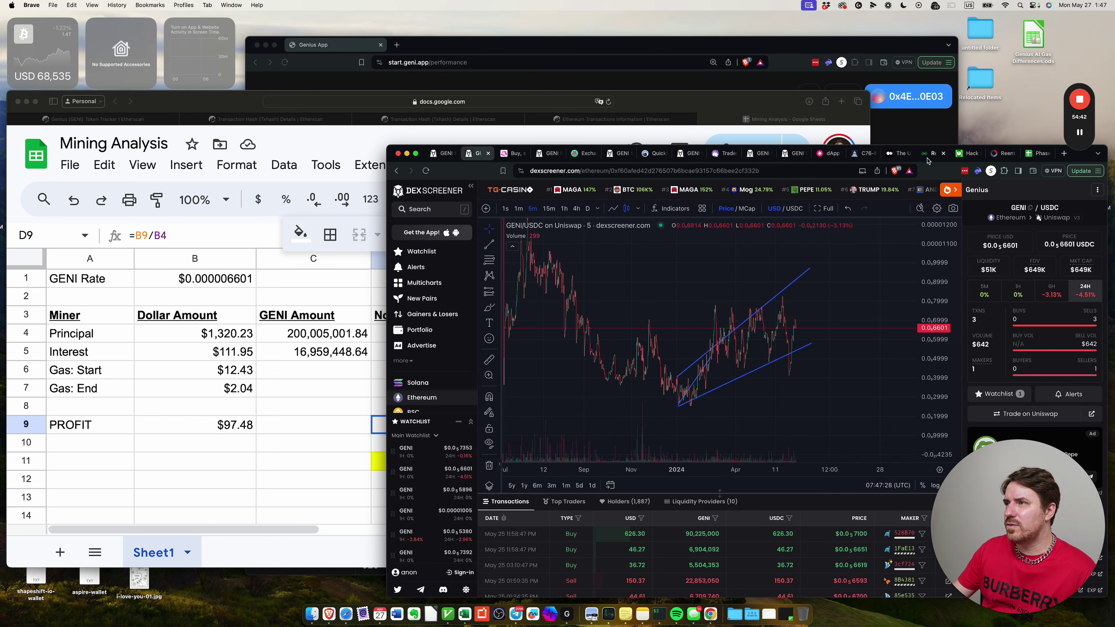
click(914, 135)
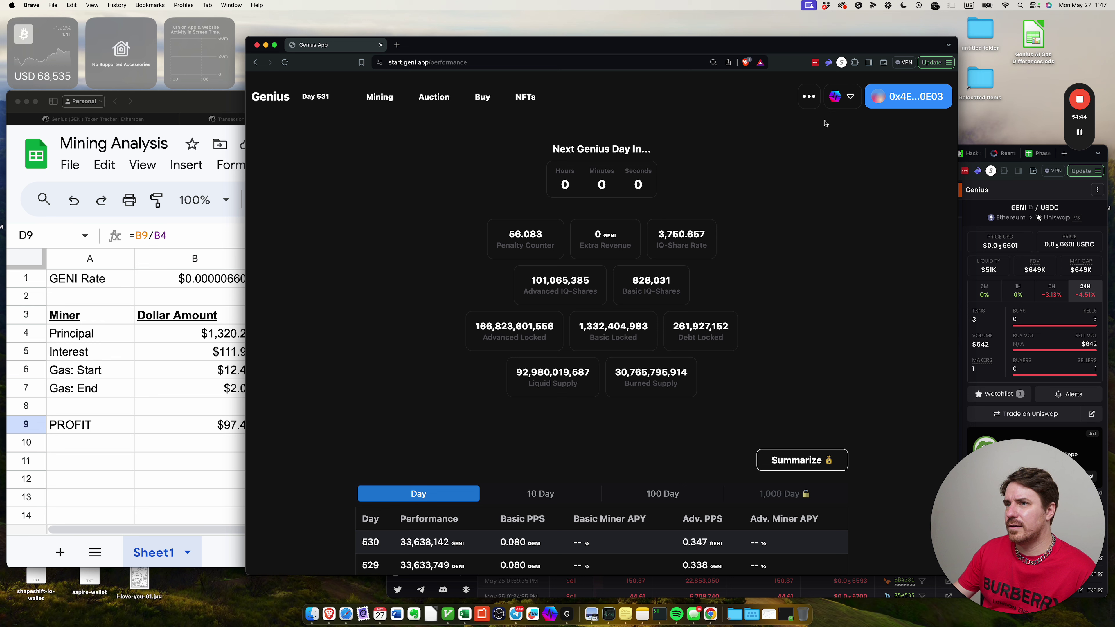
drag(509, 234, 543, 241)
click(553, 244)
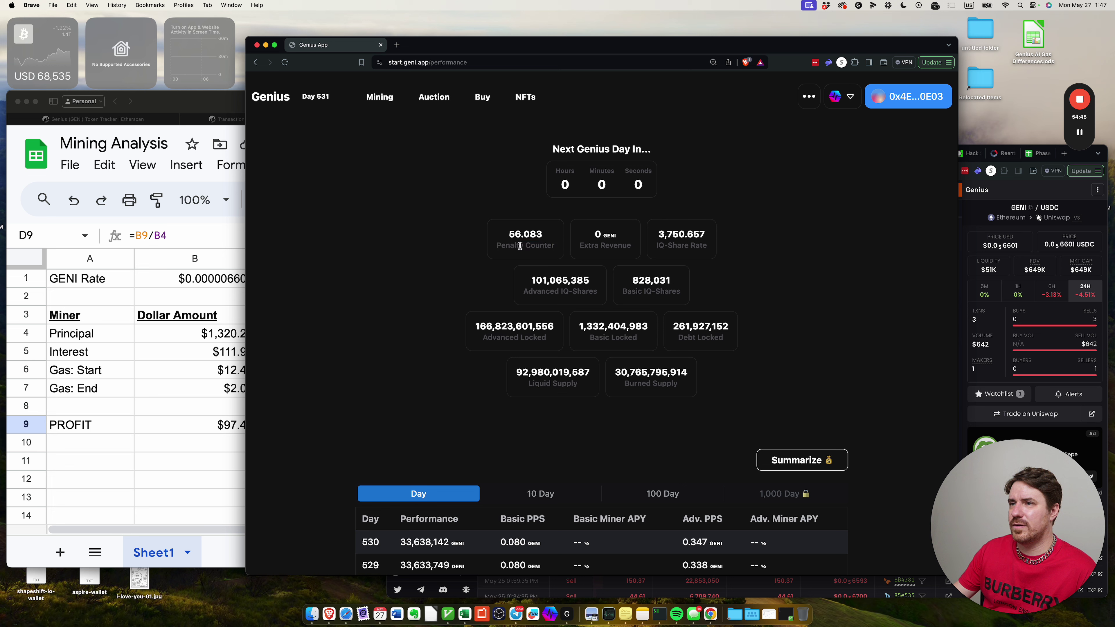
click(505, 236)
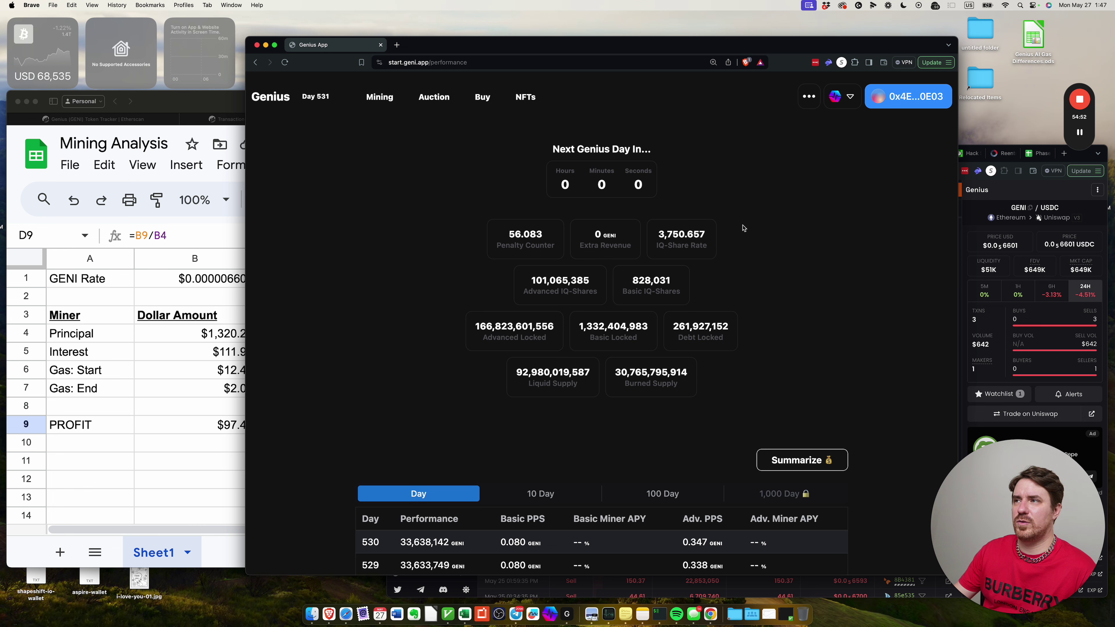
click(780, 180)
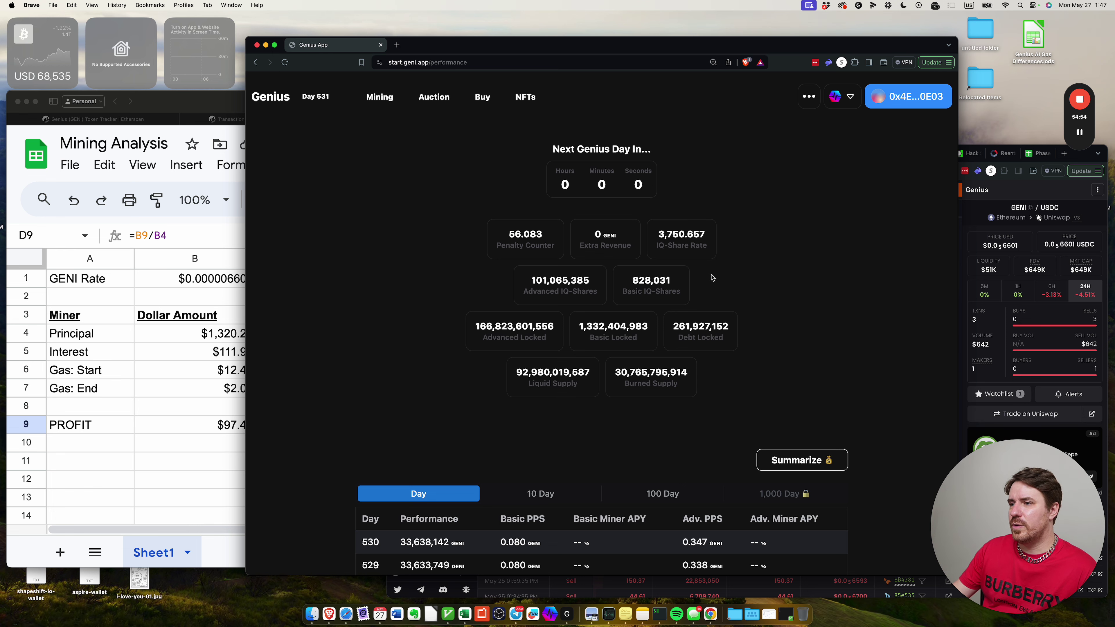
- Examine the daily Adv. PPS figures from day 530 downwards, singling out the value for day 524
scroll(714, 281, down, 5)
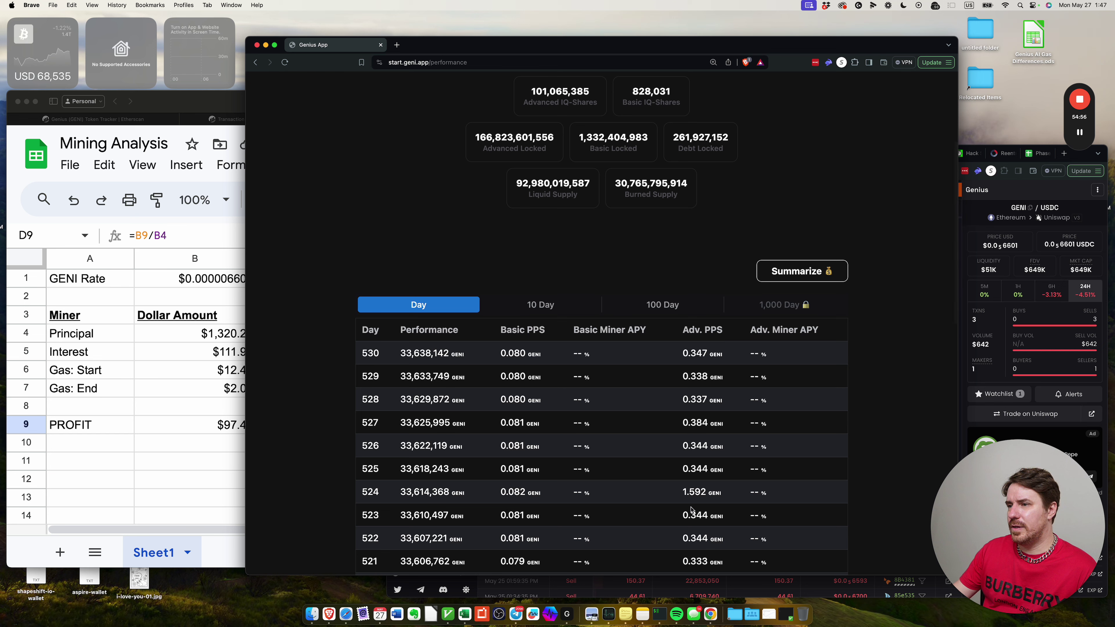
drag(692, 362, 698, 481)
click(692, 491)
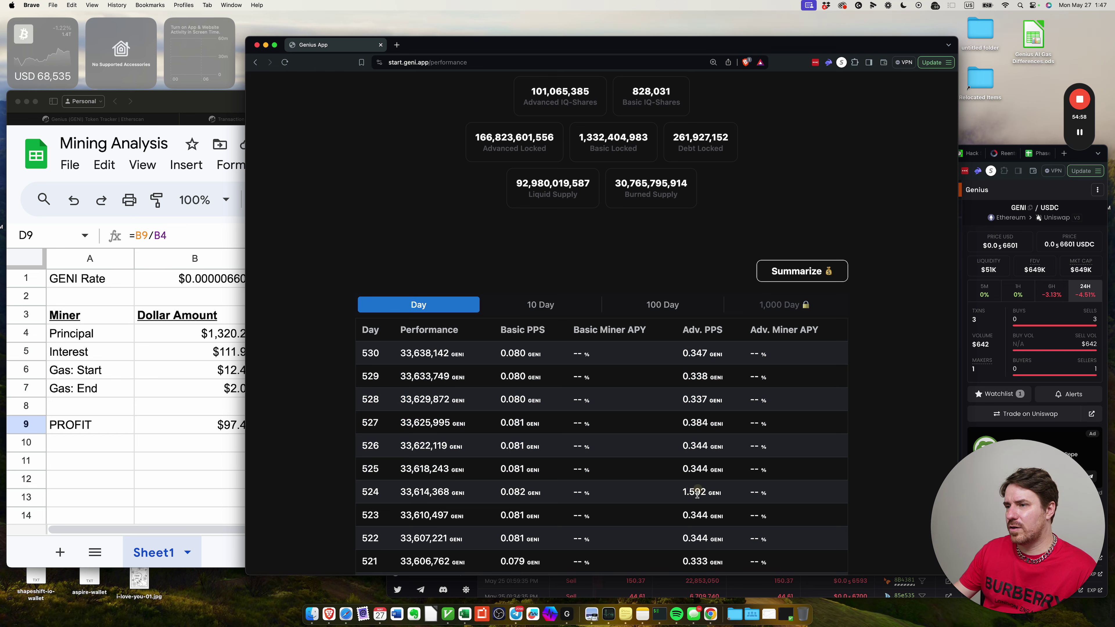
double_click(691, 492)
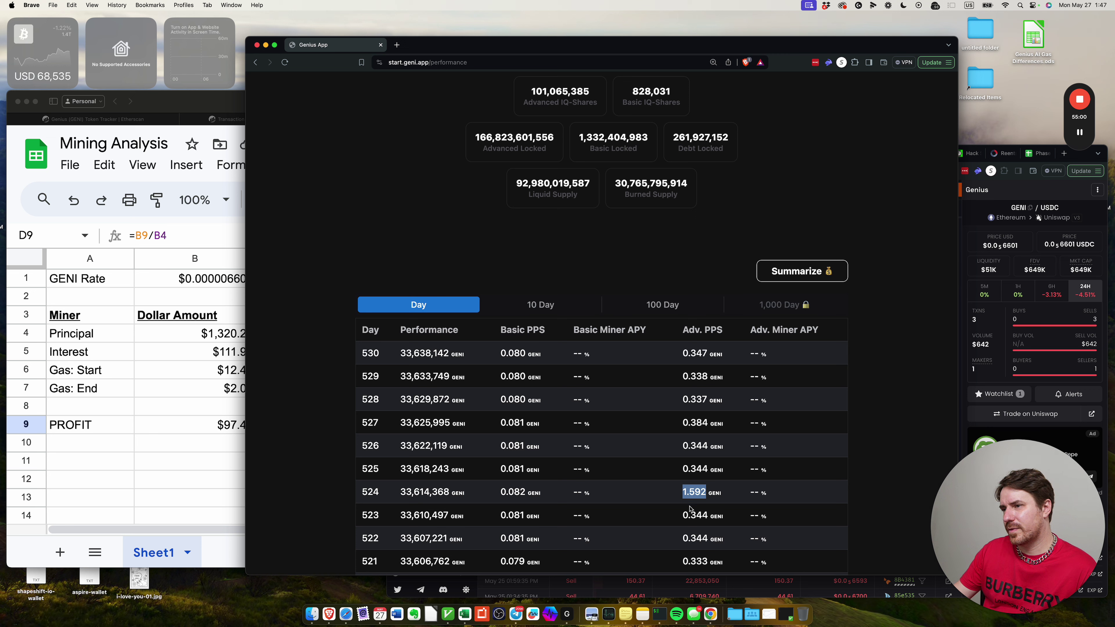
double_click(698, 493)
double_click(697, 493)
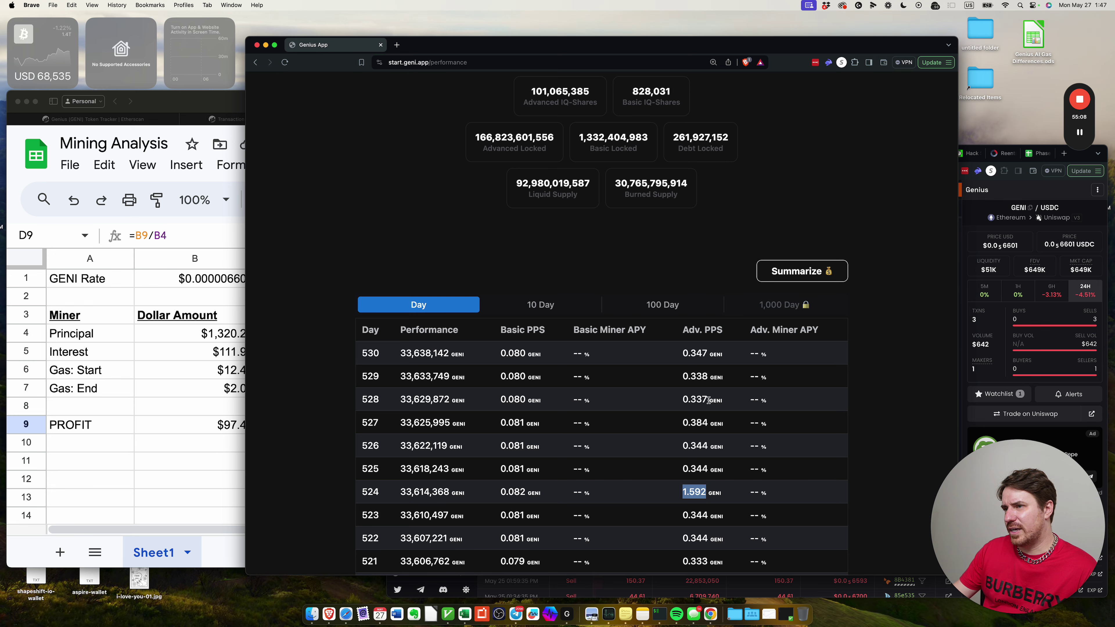
- Compare the Adv. PPS values of the older days in the daily performance table, from day 521 down past day 517
scroll(712, 487, down, 1)
double_click(701, 538)
scroll(789, 463, down, 2)
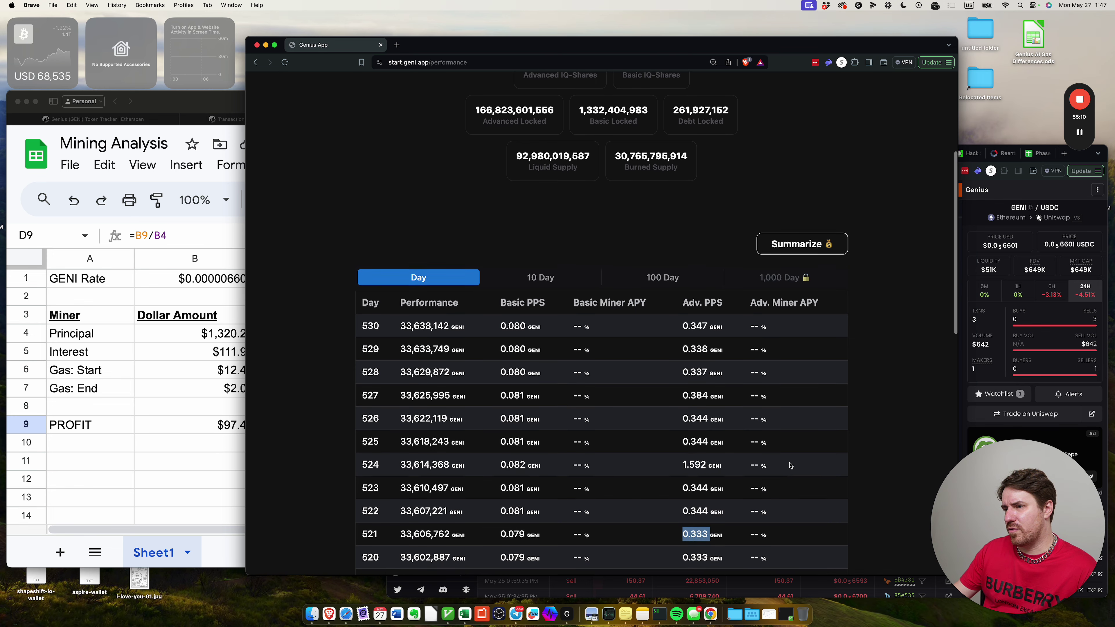
scroll(789, 464, down, 4)
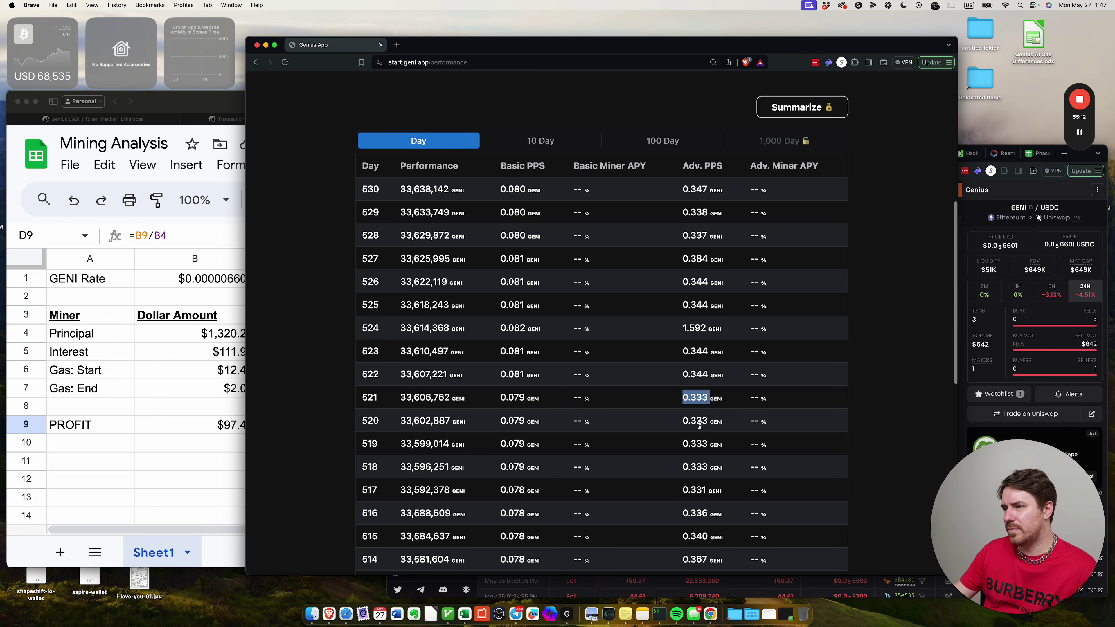
click(690, 415)
drag(690, 415, 706, 491)
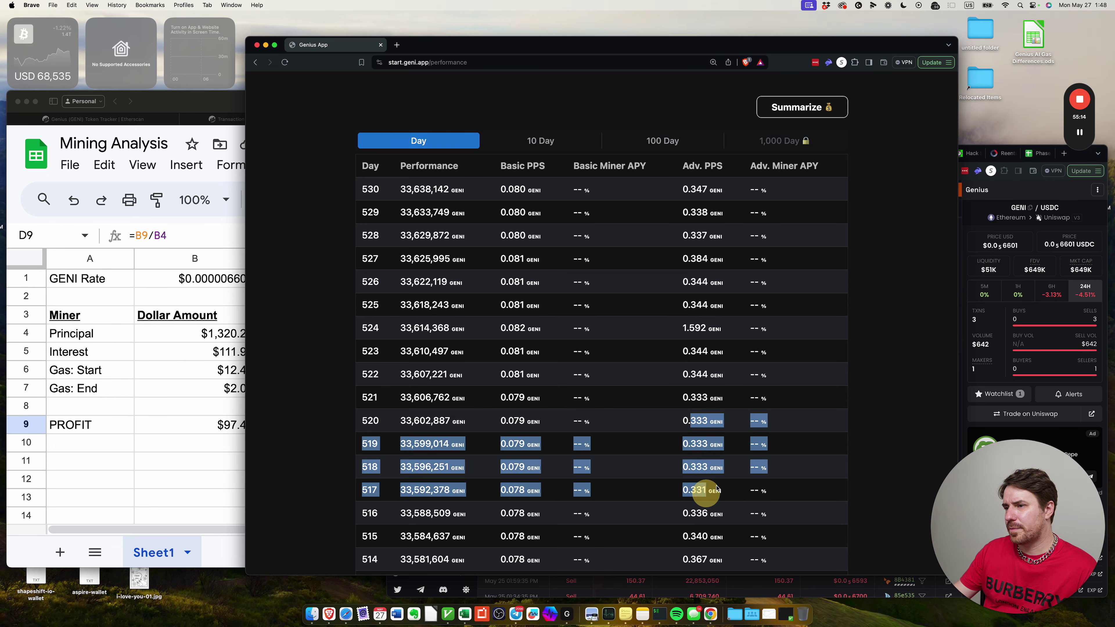
scroll(733, 486, down, 1)
click(702, 432)
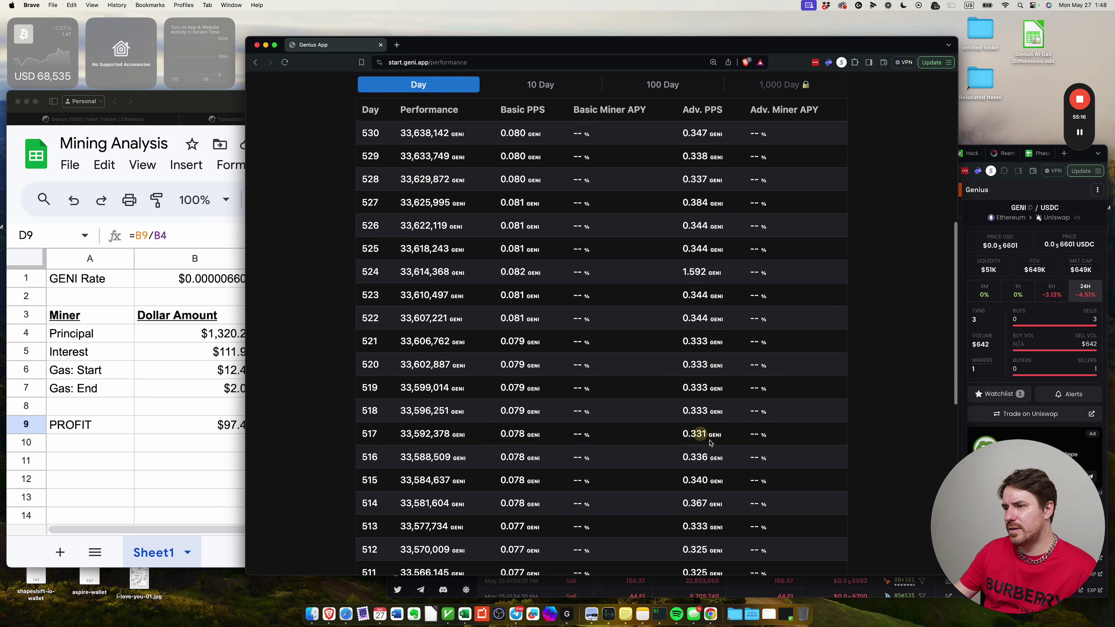
scroll(713, 448, down, 4)
scroll(713, 447, up, 12)
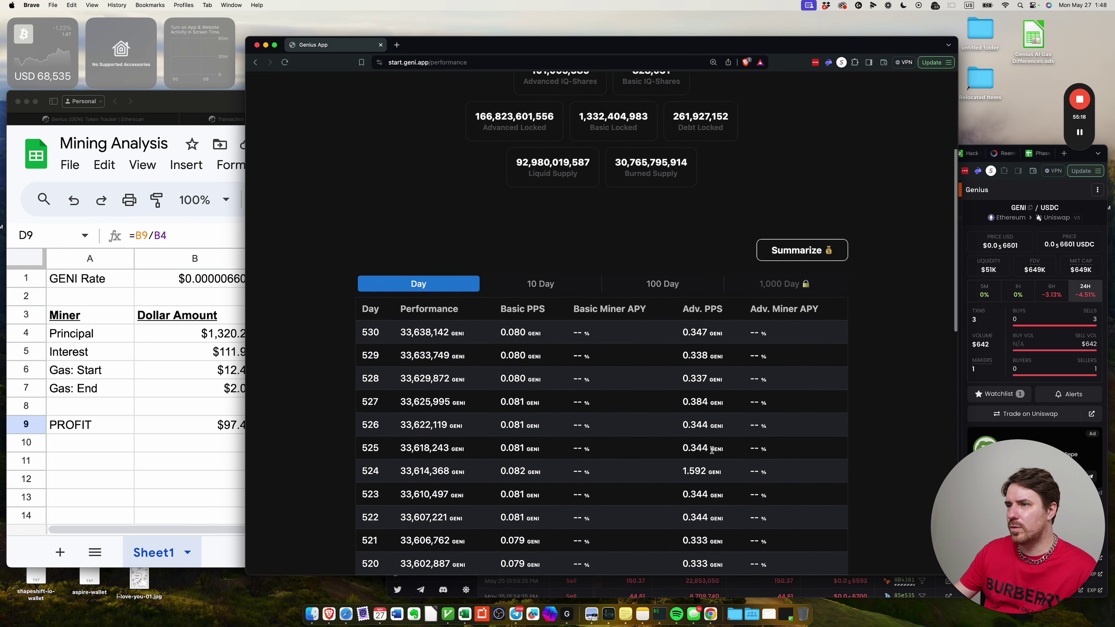
- Compare the performance and Adv. PPS values for days 530 to 524, highlighting the Adv. PPS of day 524
drag(687, 349, 704, 491)
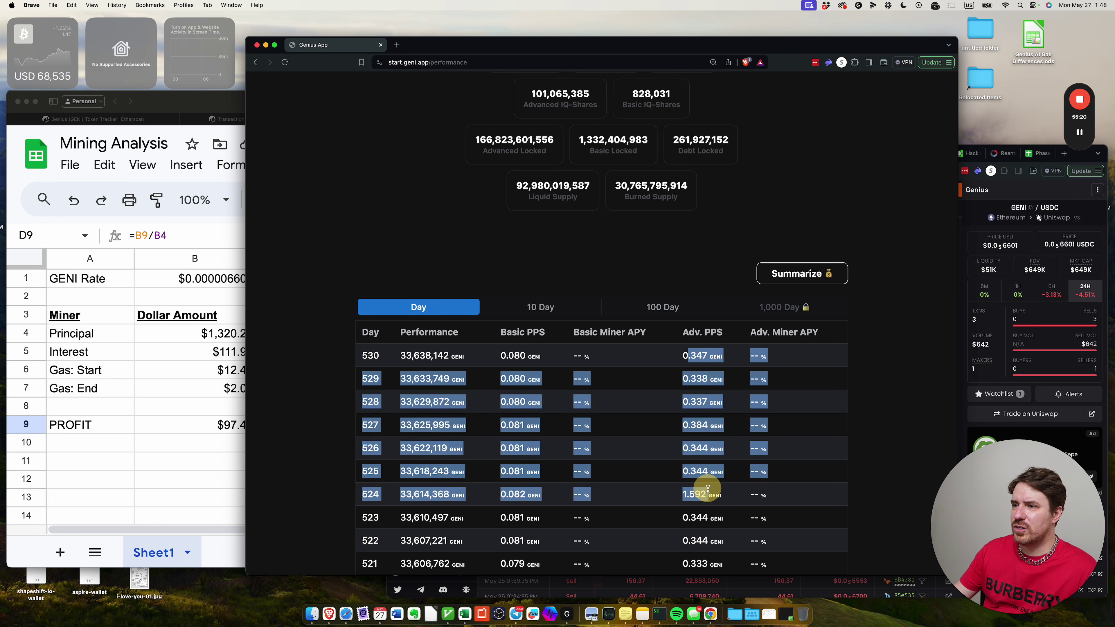
click(708, 483)
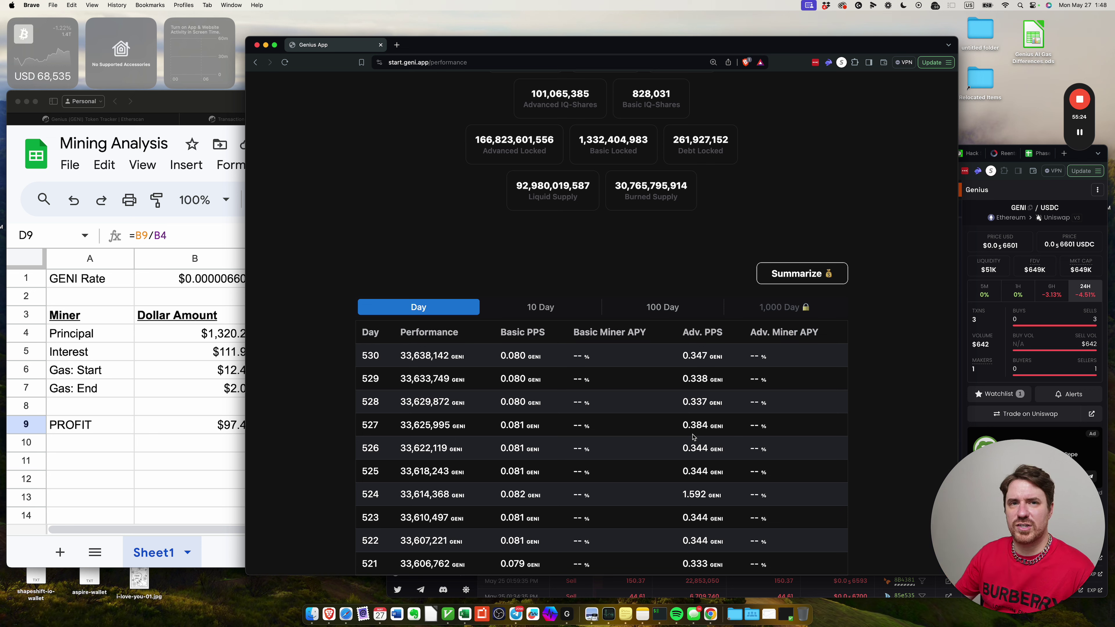
drag(411, 355, 613, 390)
click(615, 393)
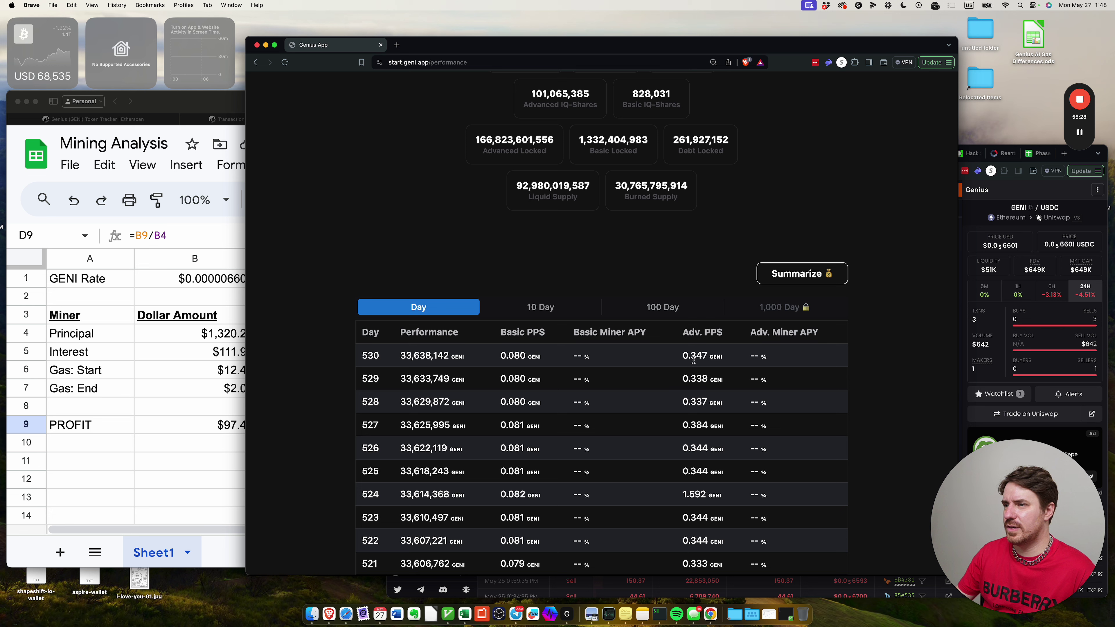
double_click(701, 488)
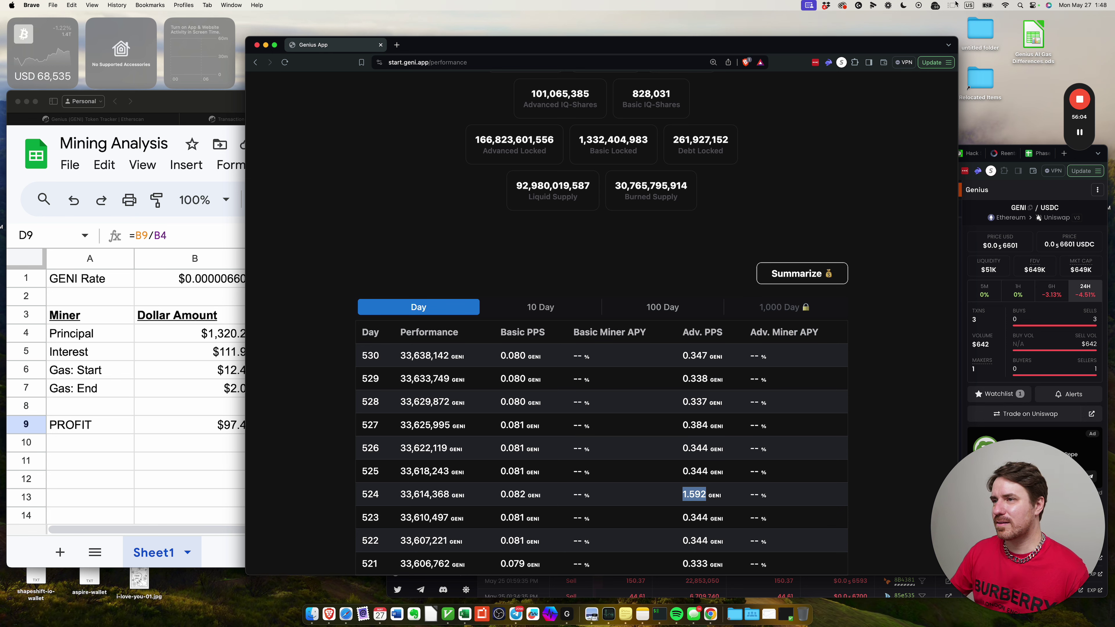
- Examine the Burned Supply figure among the summary statistics of the Genius performance page
scroll(602, 259, up, 5)
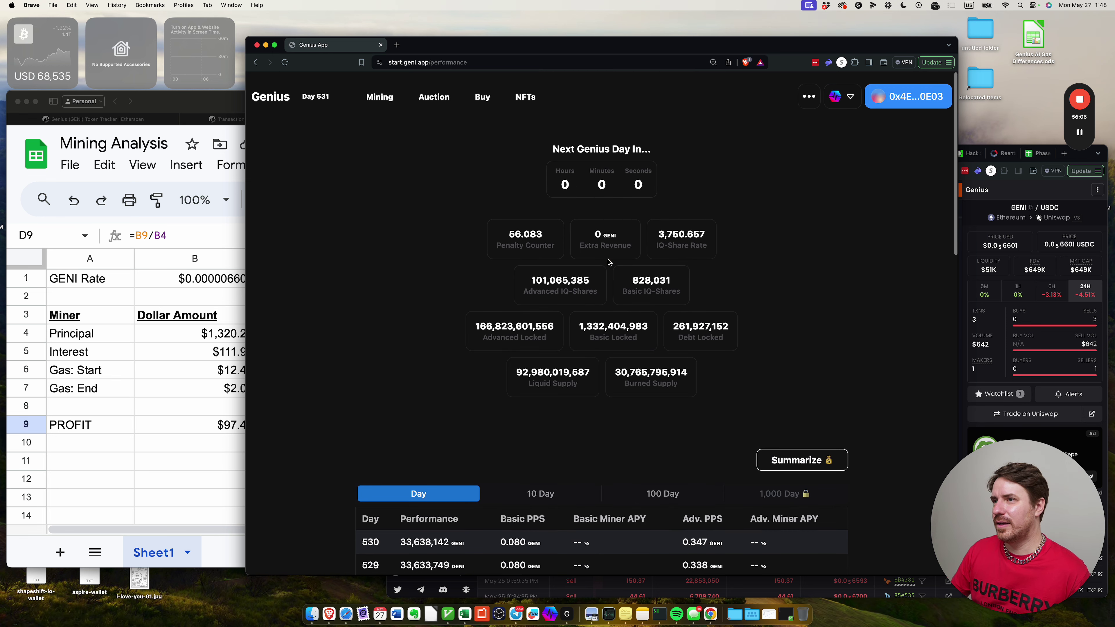
double_click(621, 373)
click(655, 373)
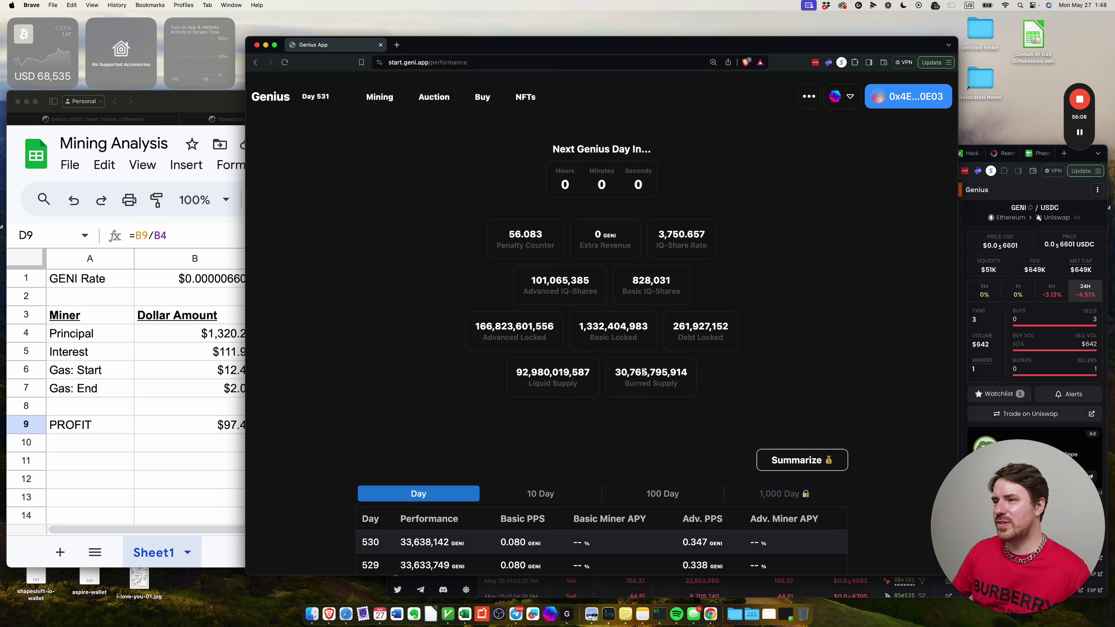
double_click(644, 373)
click(644, 373)
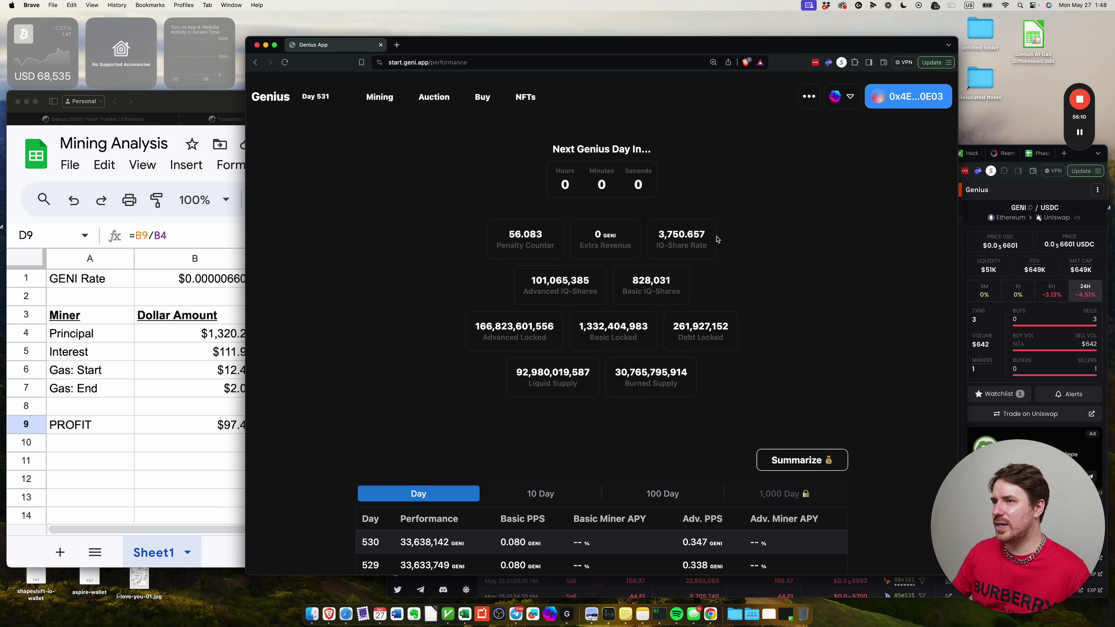
double_click(655, 371)
click(661, 372)
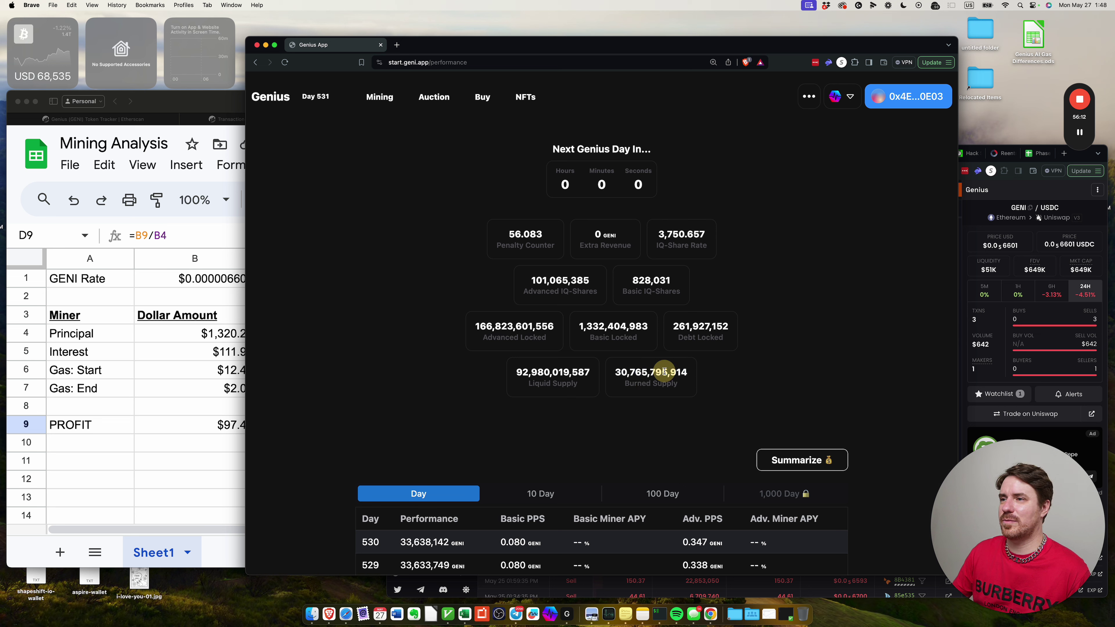
double_click(641, 372)
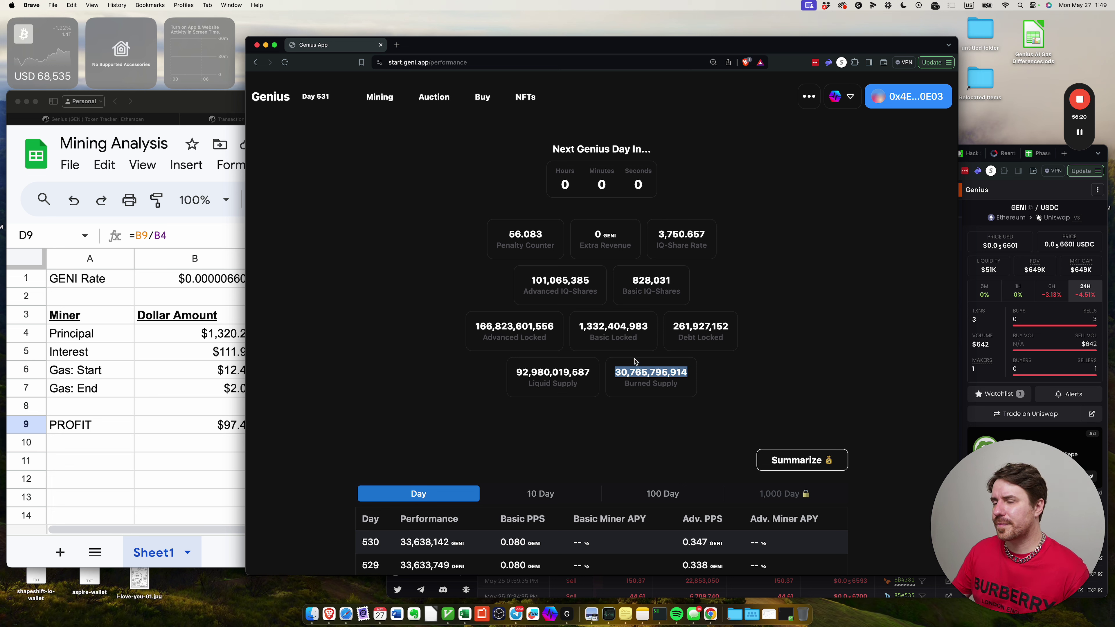
- Clear the Burned Supply highlight and switch the Genius App to the Polygon network
click(571, 288)
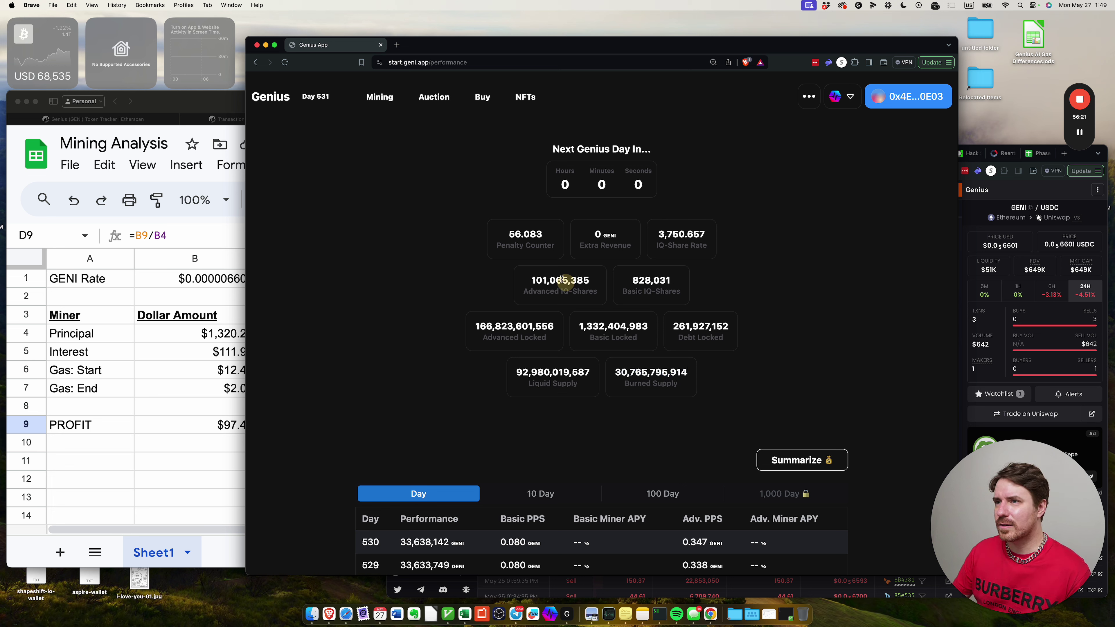
click(839, 98)
click(819, 165)
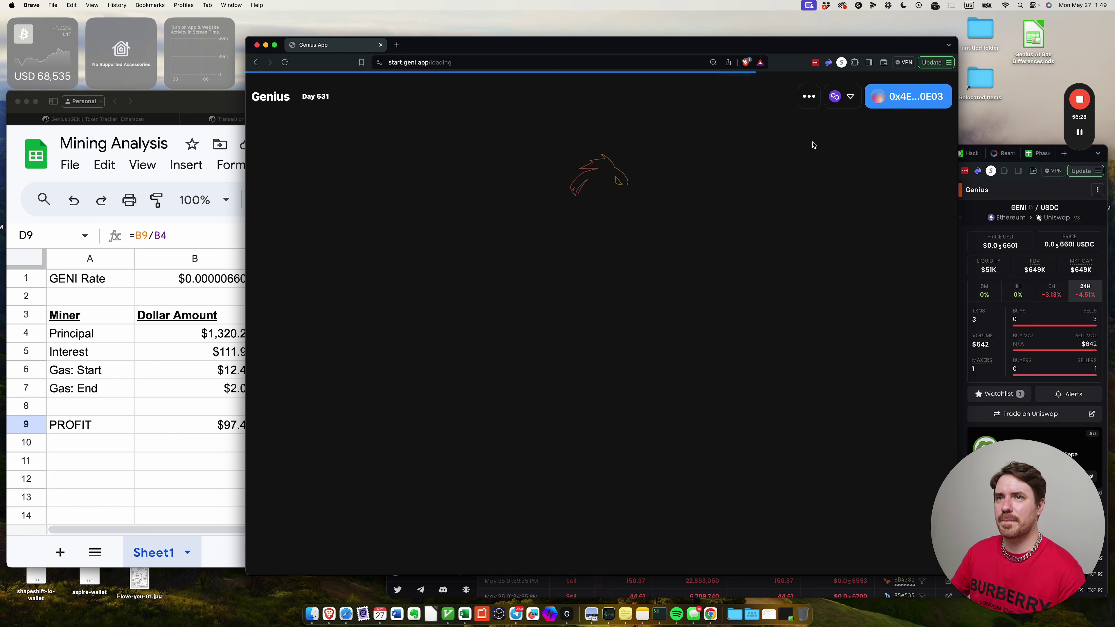
- Return to the spreadsheet's browser window and close the Etherscan transaction detail and transactions information pages, keeping the GENI token tracker open
click(226, 104)
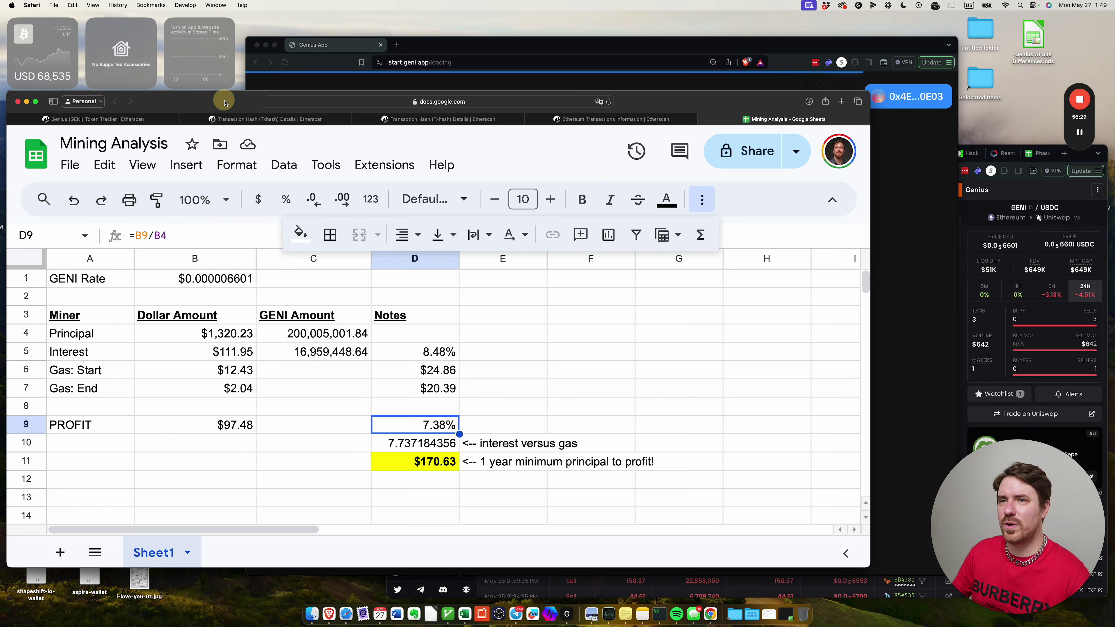
click(302, 117)
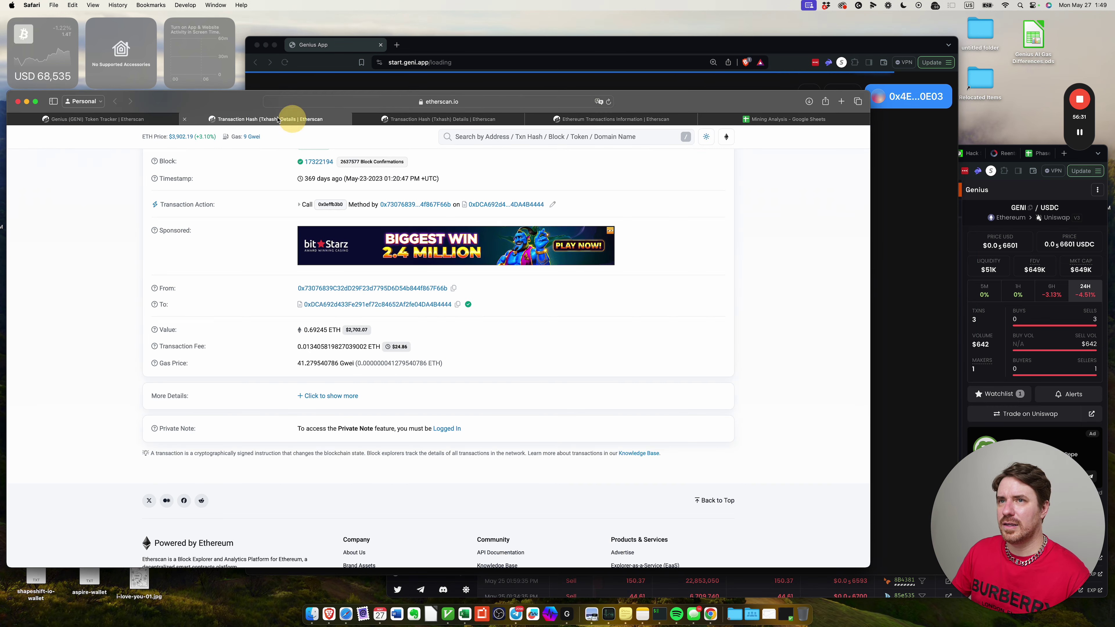
click(185, 119)
click(186, 119)
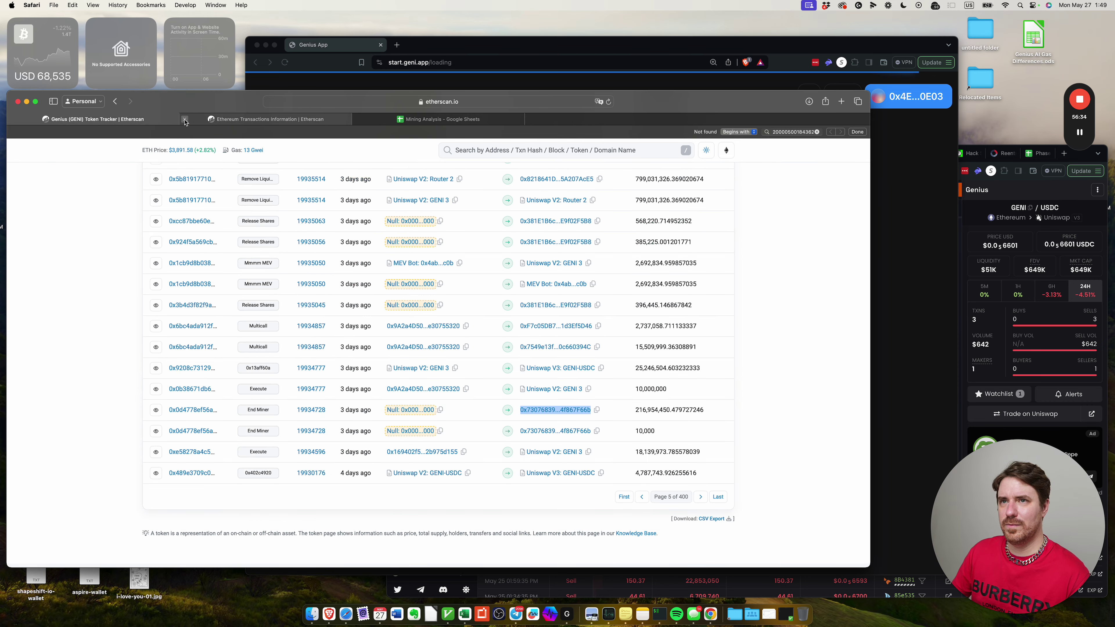
click(186, 119)
click(184, 121)
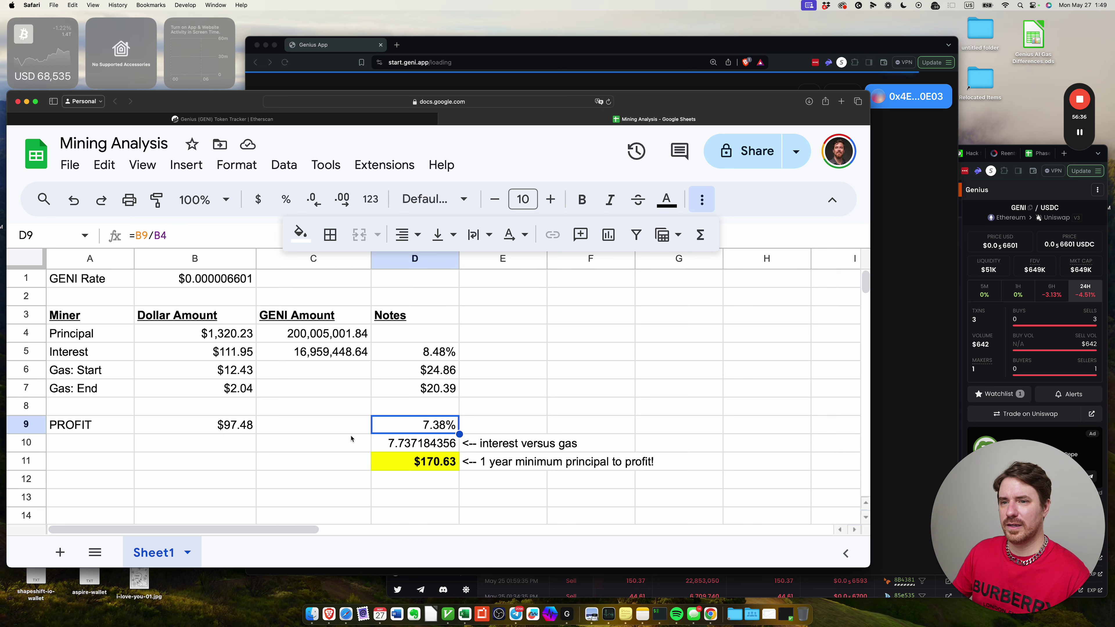
- Duplicate Sheet1 in the Mining Analysis spreadsheet, check the original against the copy and leave the copy open
click(188, 555)
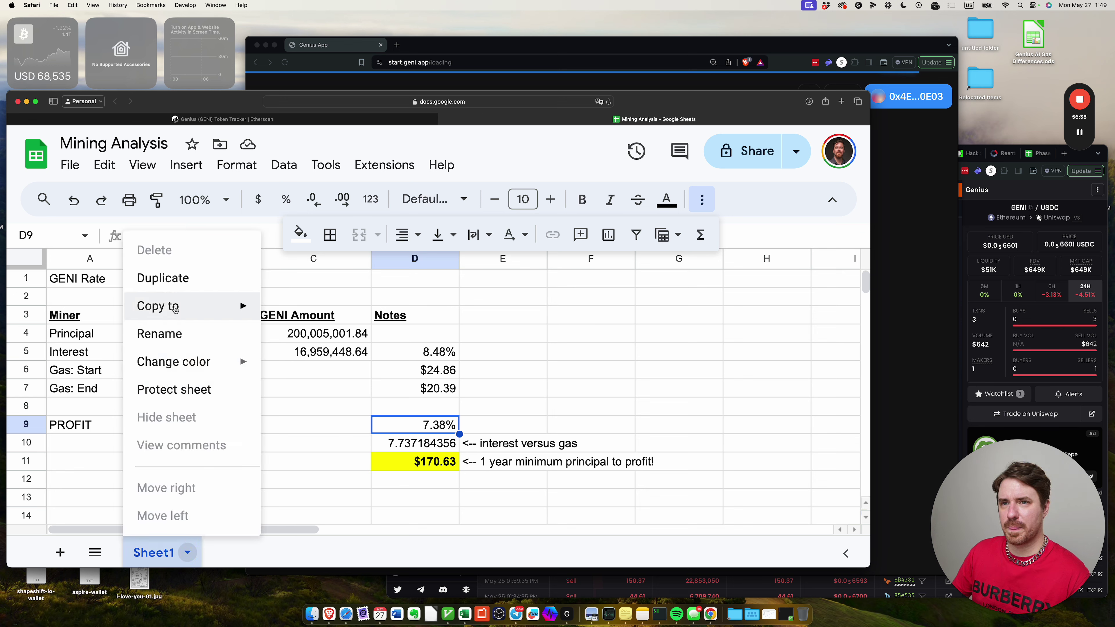
click(163, 278)
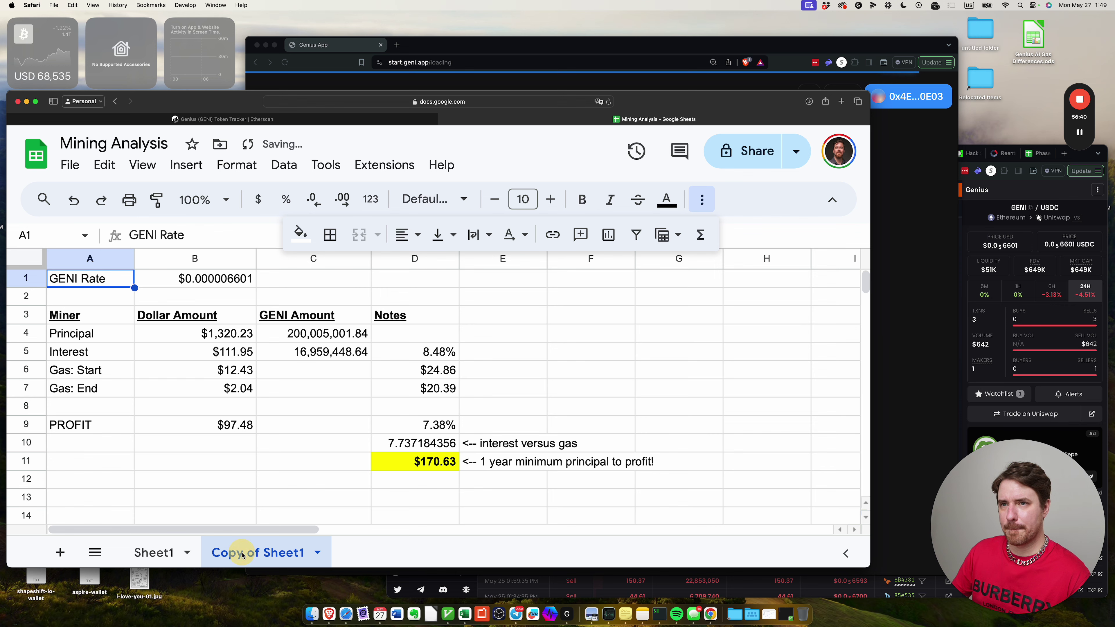
click(154, 553)
click(229, 552)
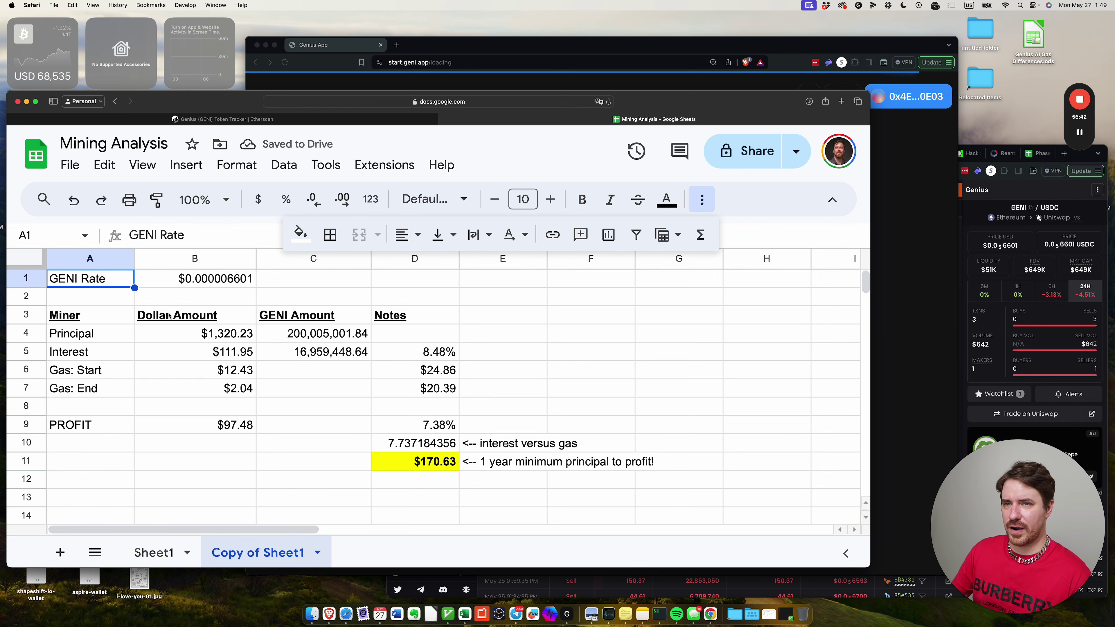
- Return to the GENI token tracker on Etherscan and advance its transfer list to page 6
click(199, 119)
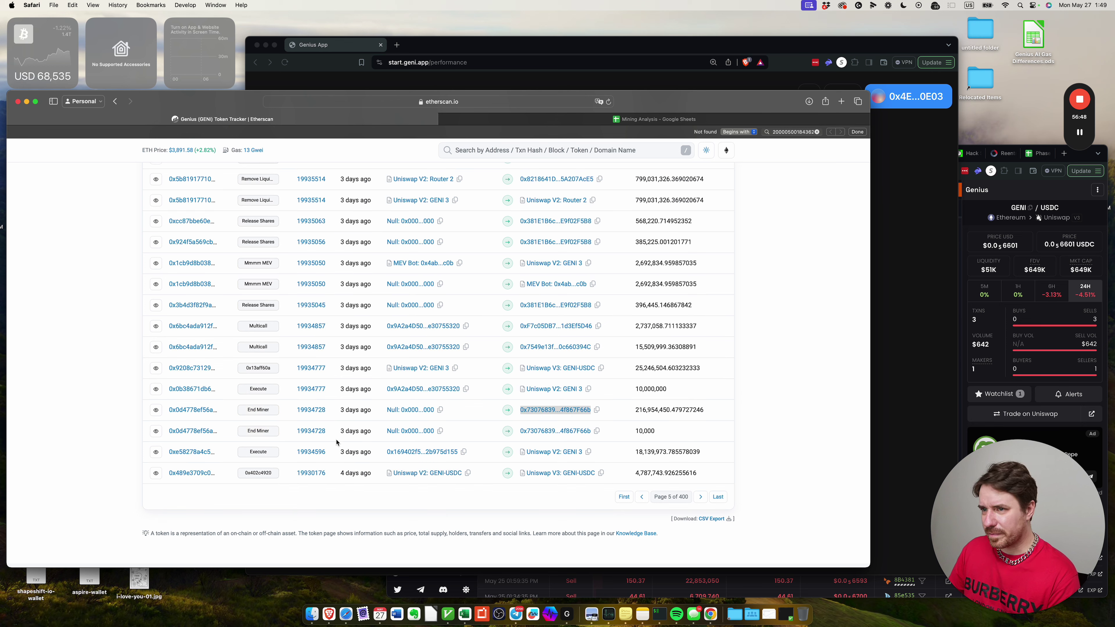
click(701, 497)
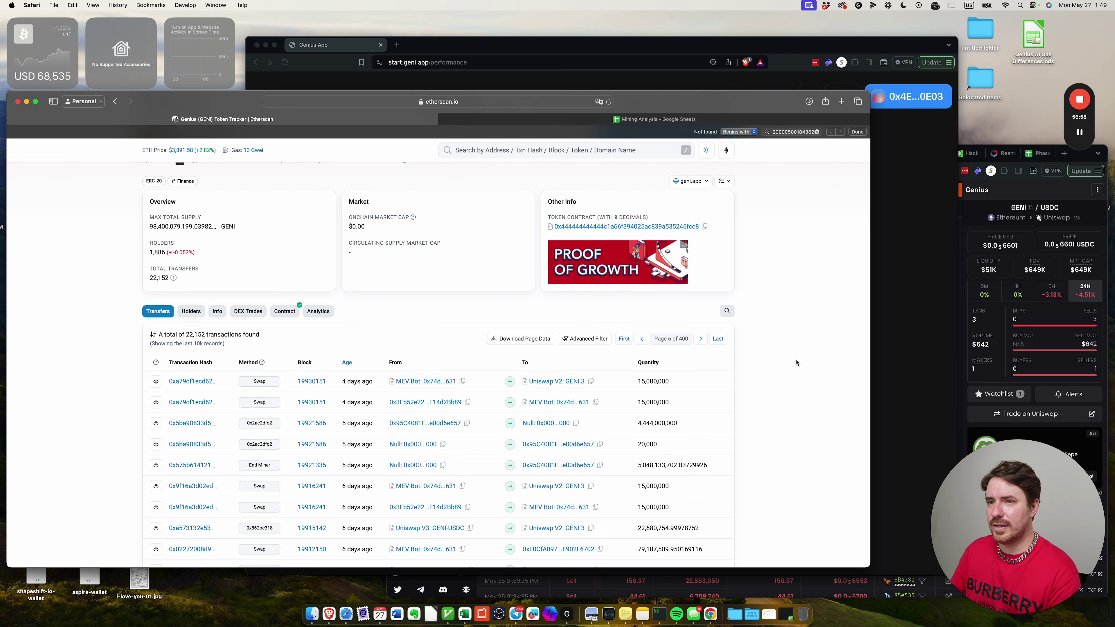
scroll(690, 382, up, 3)
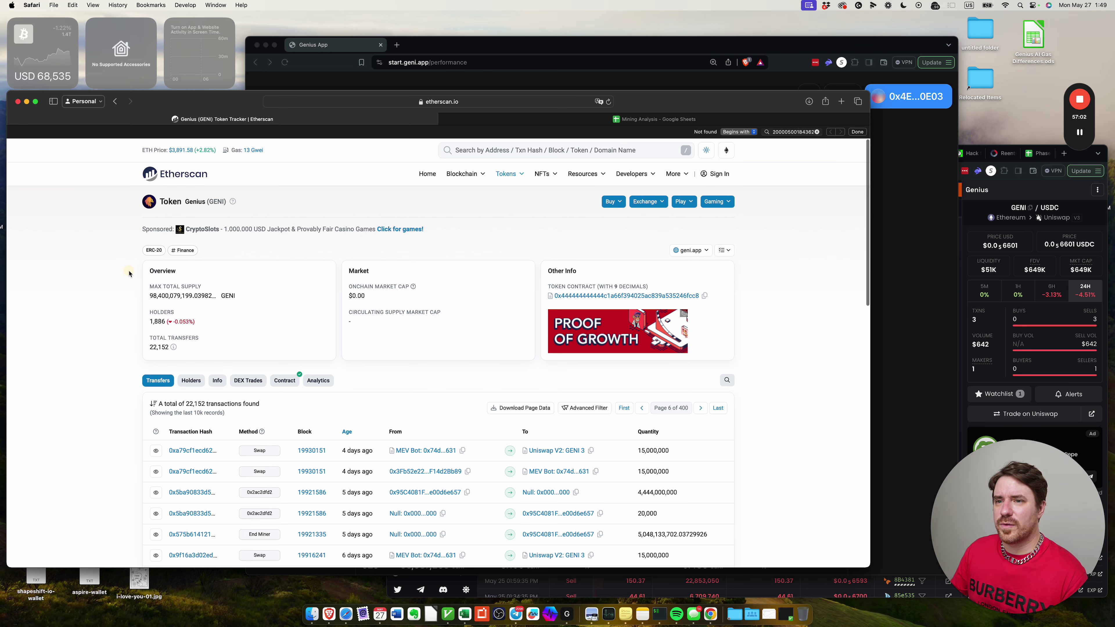
scroll(130, 278, down, 3)
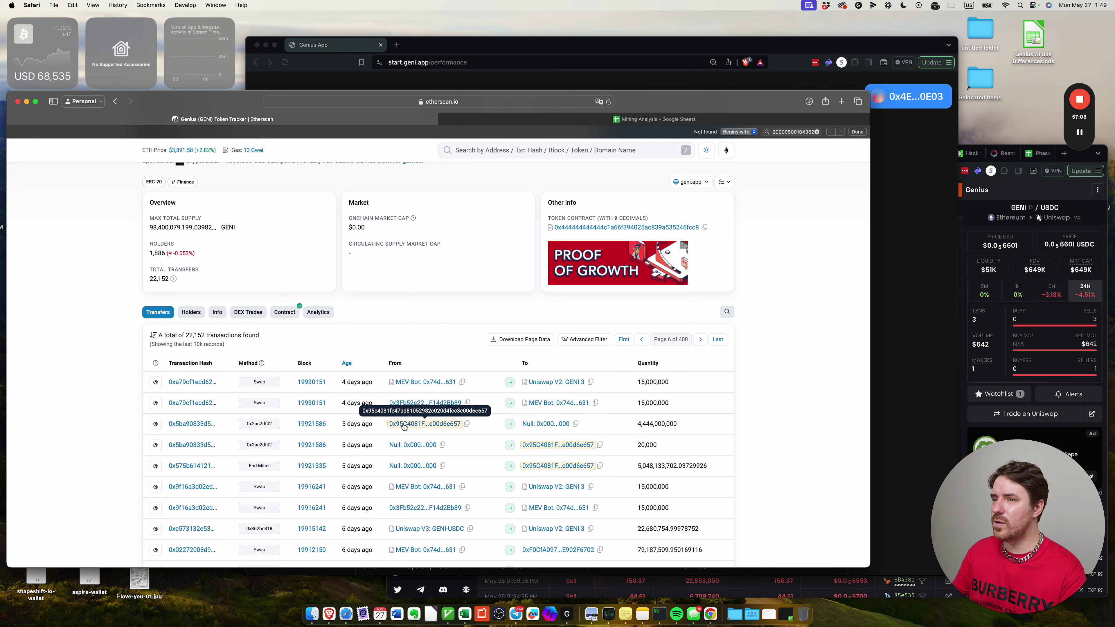
- Open the sender address of the 4,444,000,000 GENI transfer in a new tab and switch to it
drag(677, 425, 645, 424)
click(656, 424)
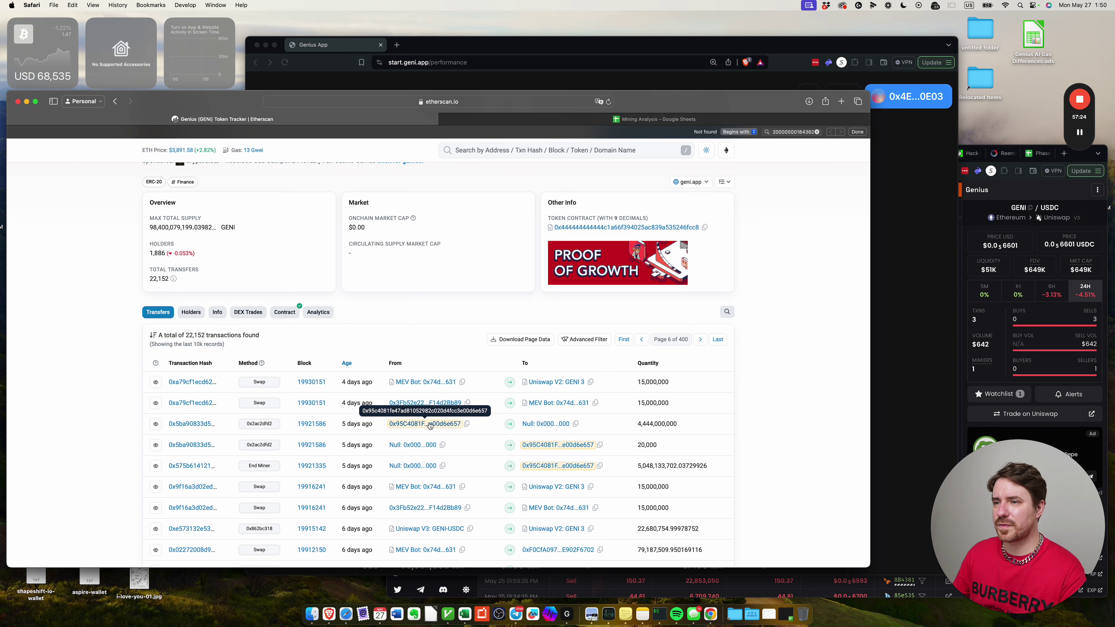
right_click(421, 428)
click(444, 434)
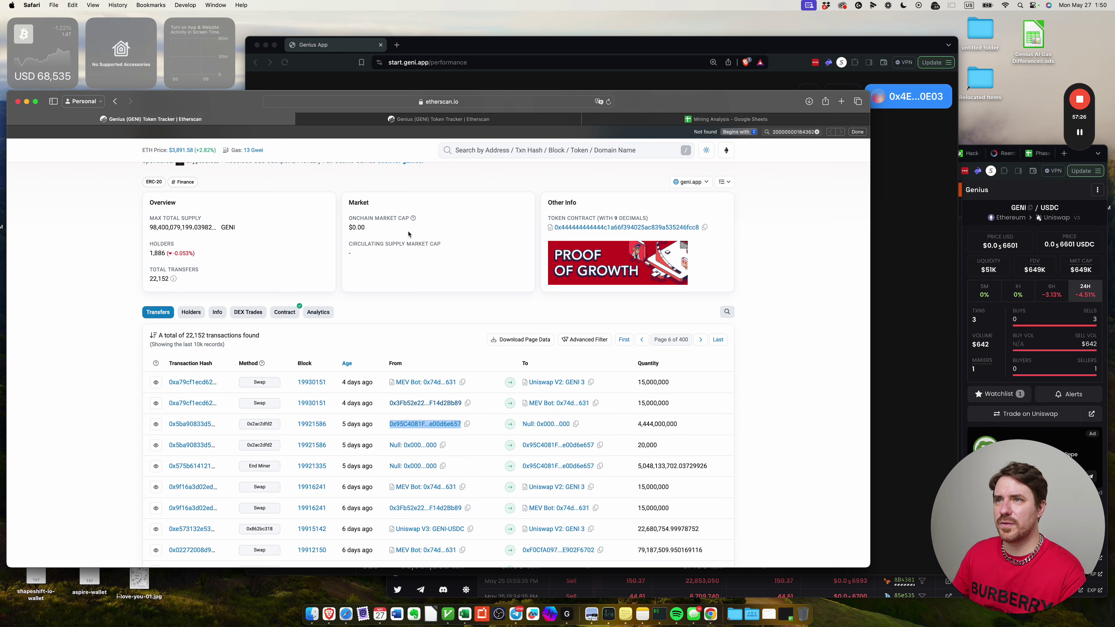
click(374, 118)
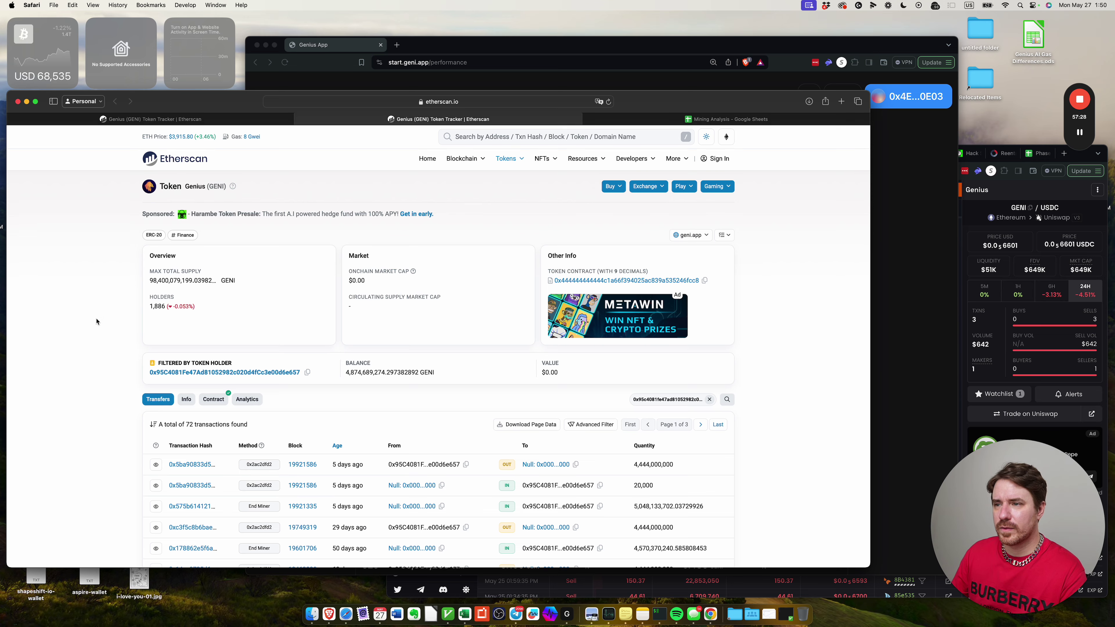
- Open the transaction details of this holder's most recent End Miner transfer in a new tab and switch to it
scroll(109, 318, down, 1)
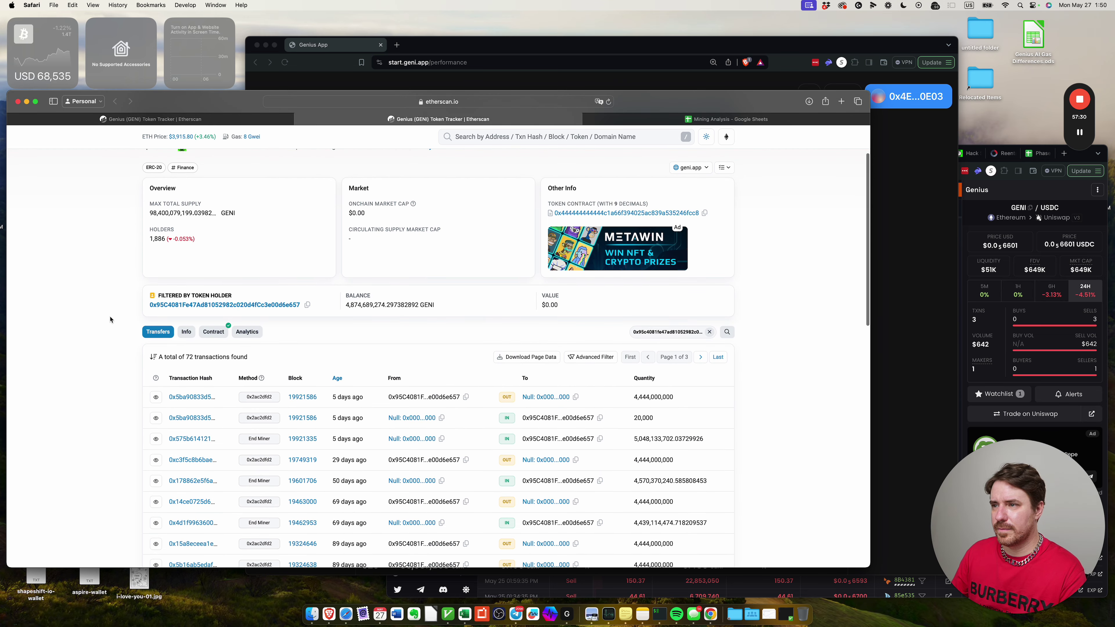
scroll(111, 322, down, 2)
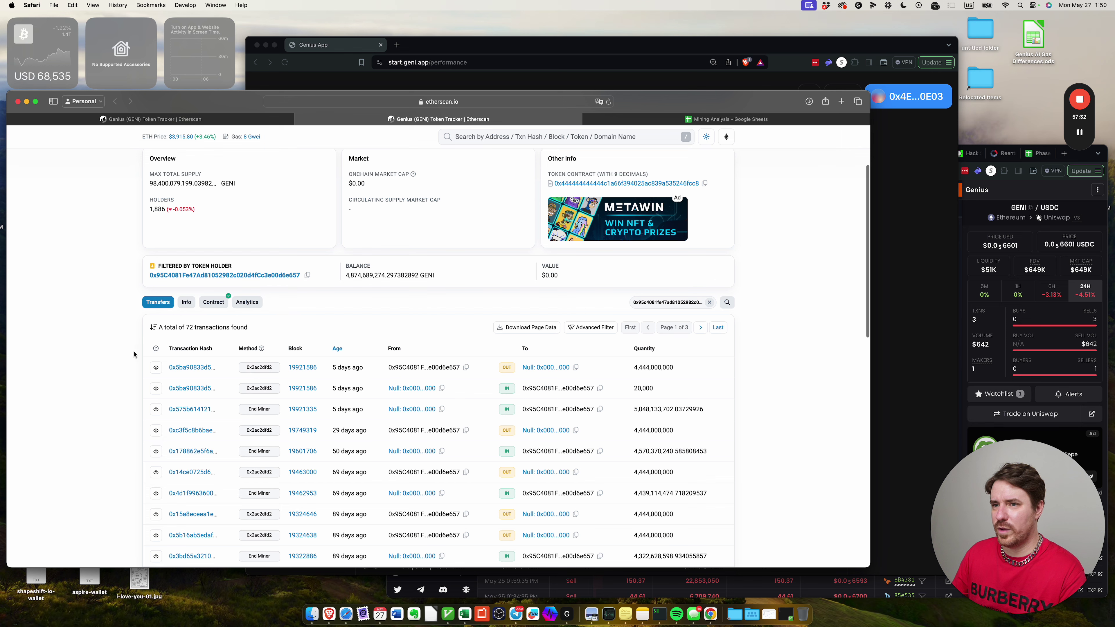
scroll(122, 354, down, 1)
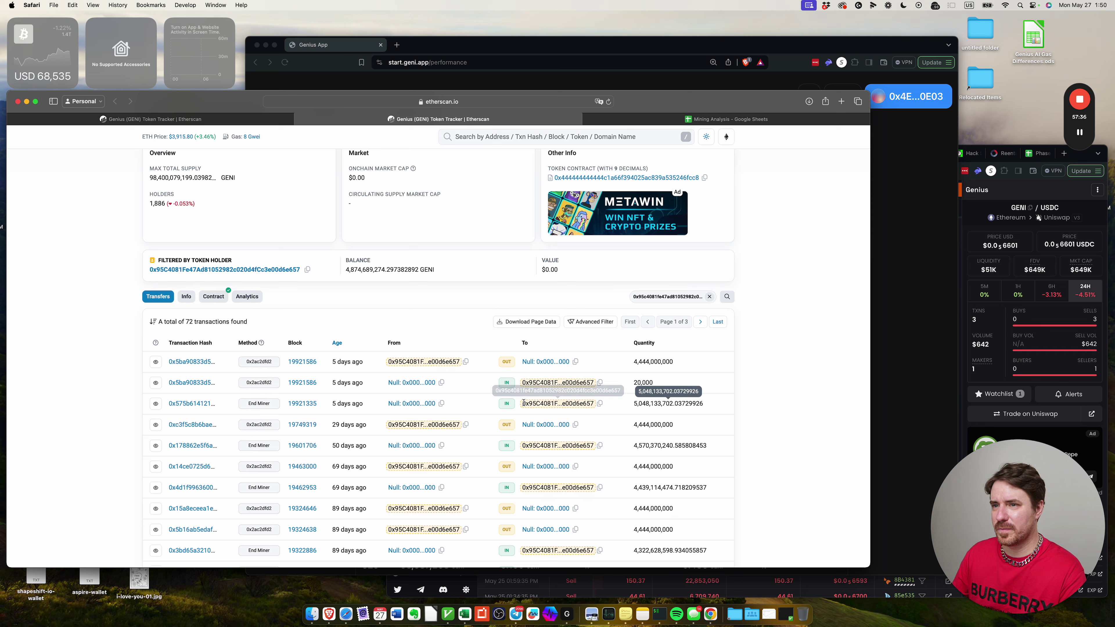
right_click(214, 405)
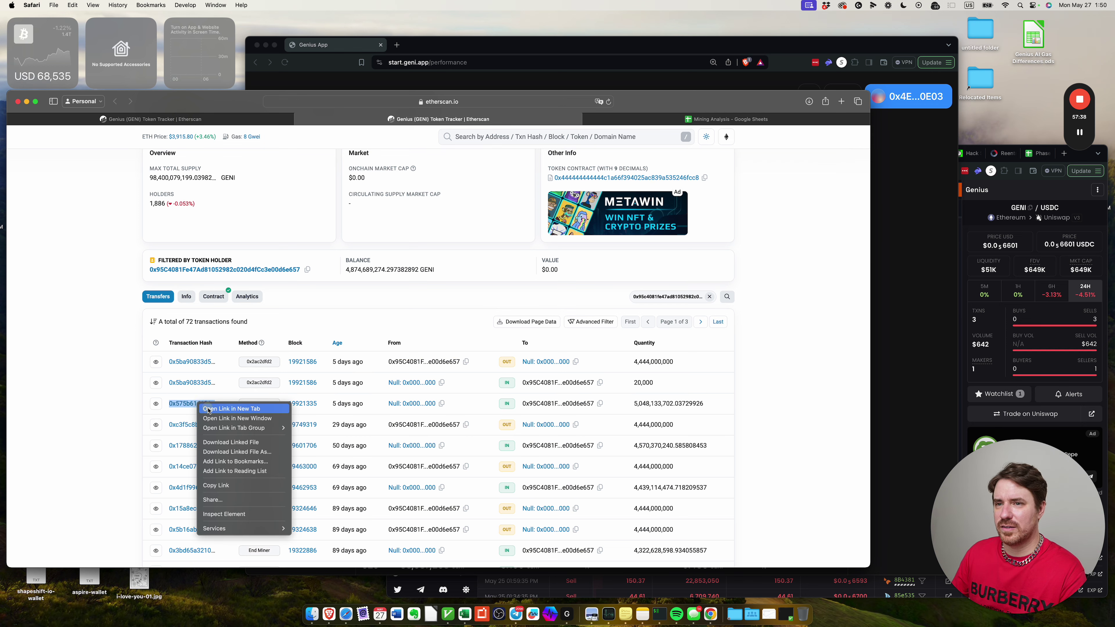
click(230, 410)
click(526, 120)
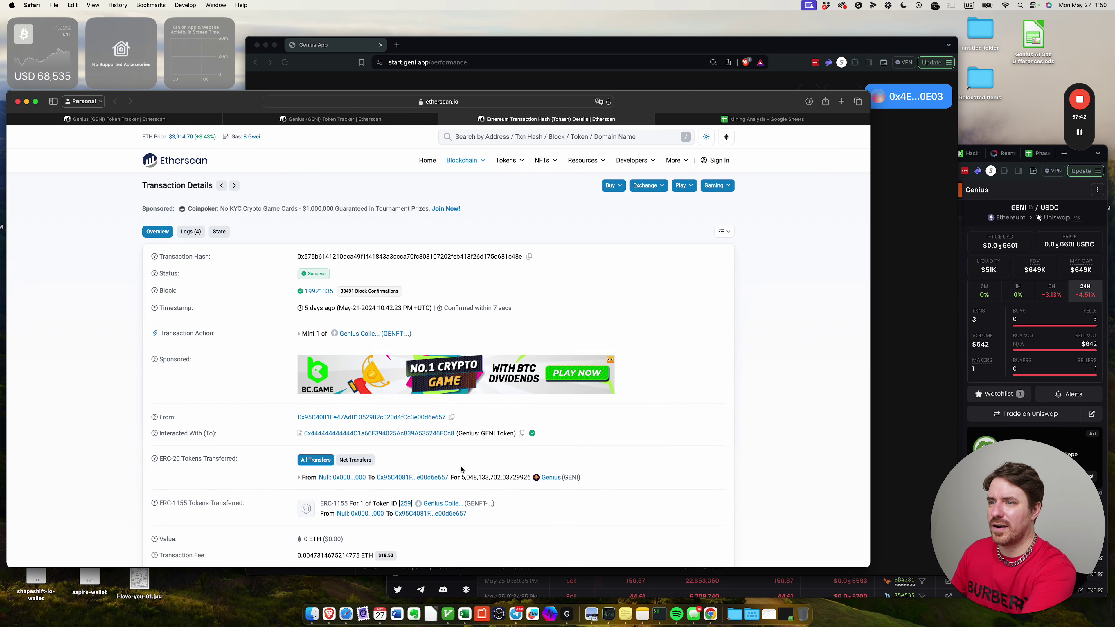
- Inspect the transferred GENI amount and show the transaction fee as estimated on the day of the transaction
drag(500, 479, 467, 479)
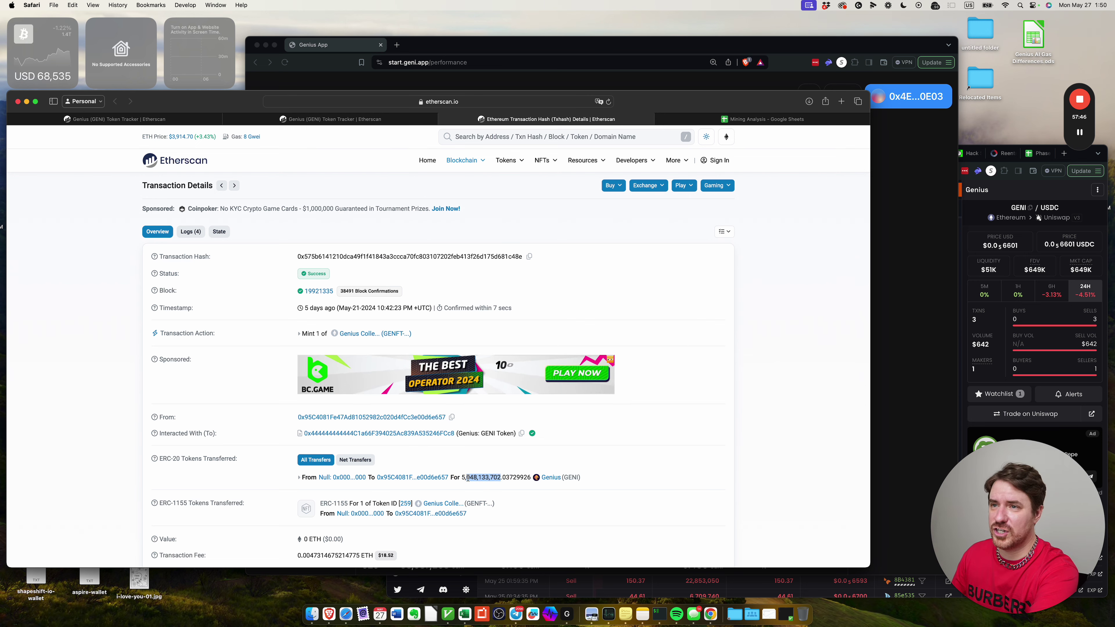
click(476, 475)
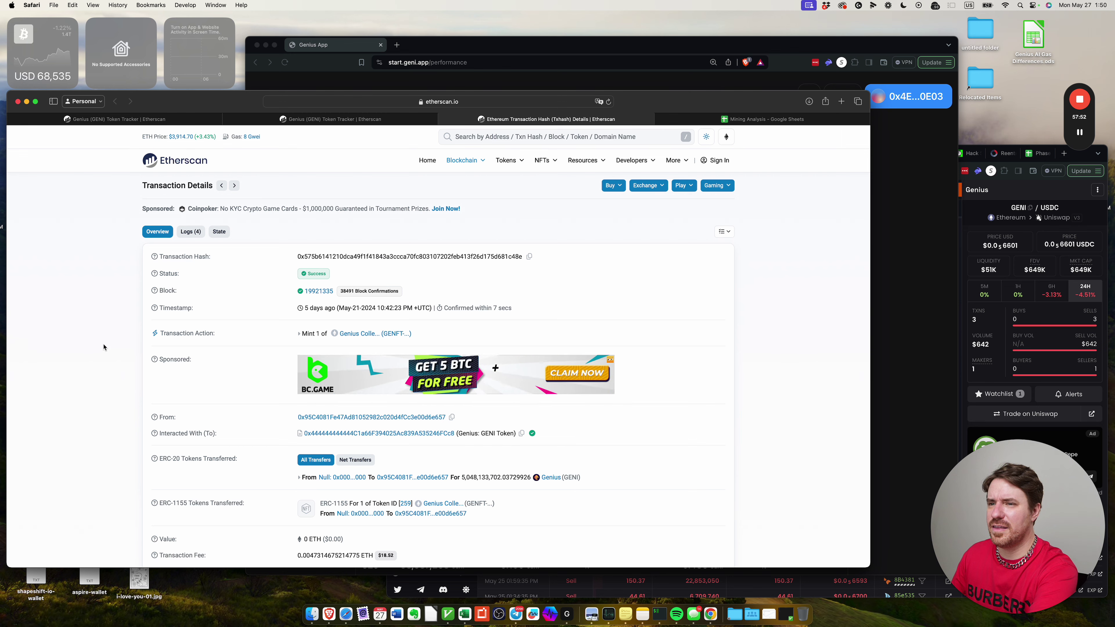
scroll(102, 338, down, 5)
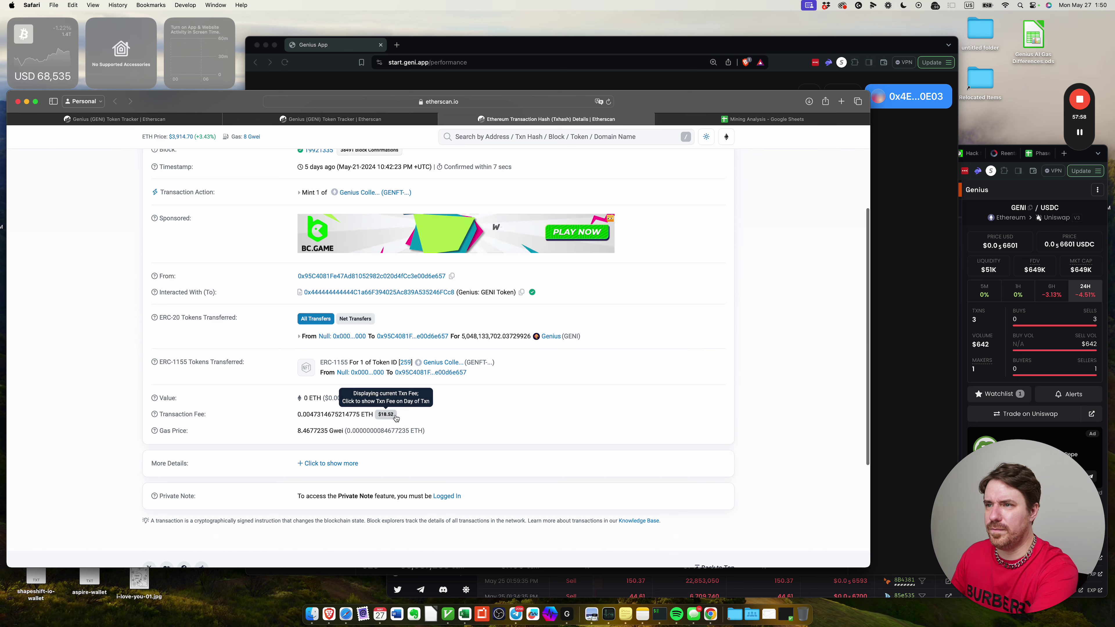
scroll(480, 417, up, 1)
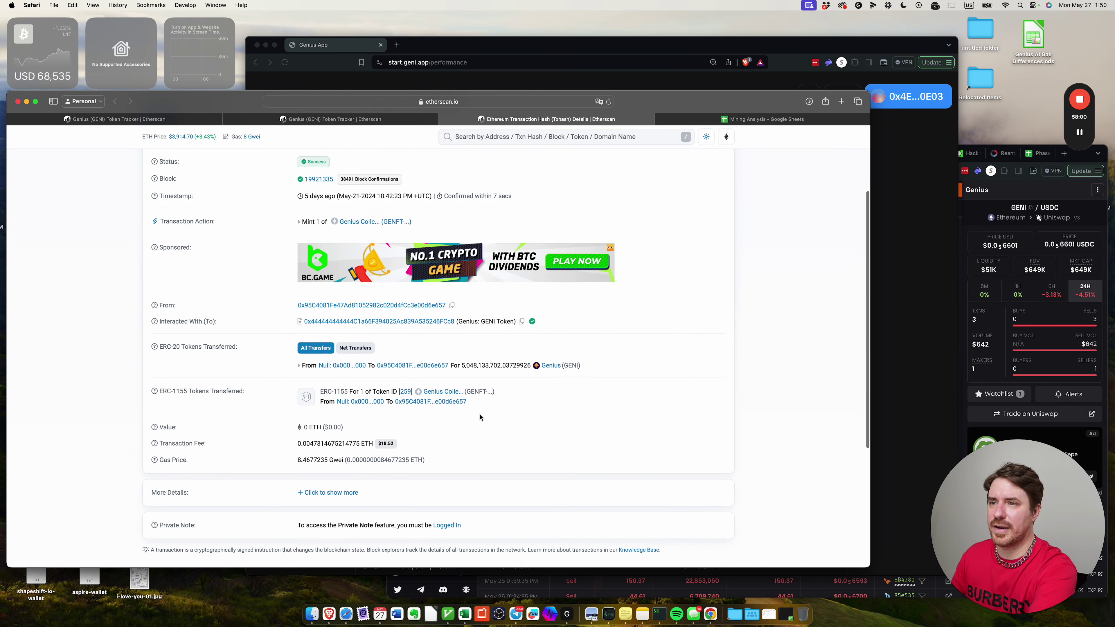
click(385, 444)
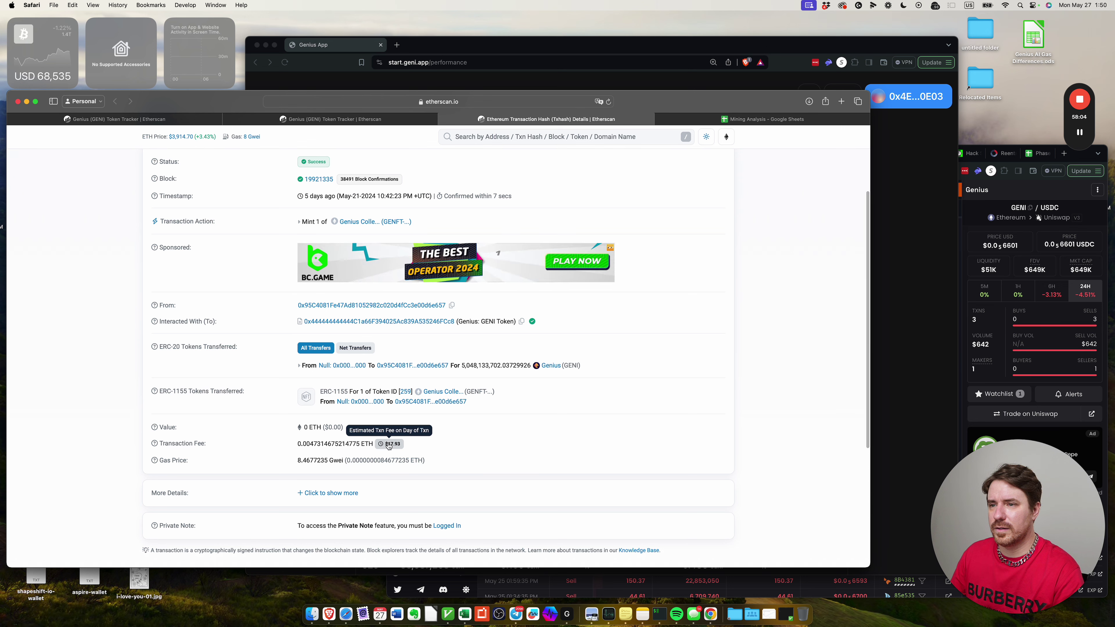
click(388, 445)
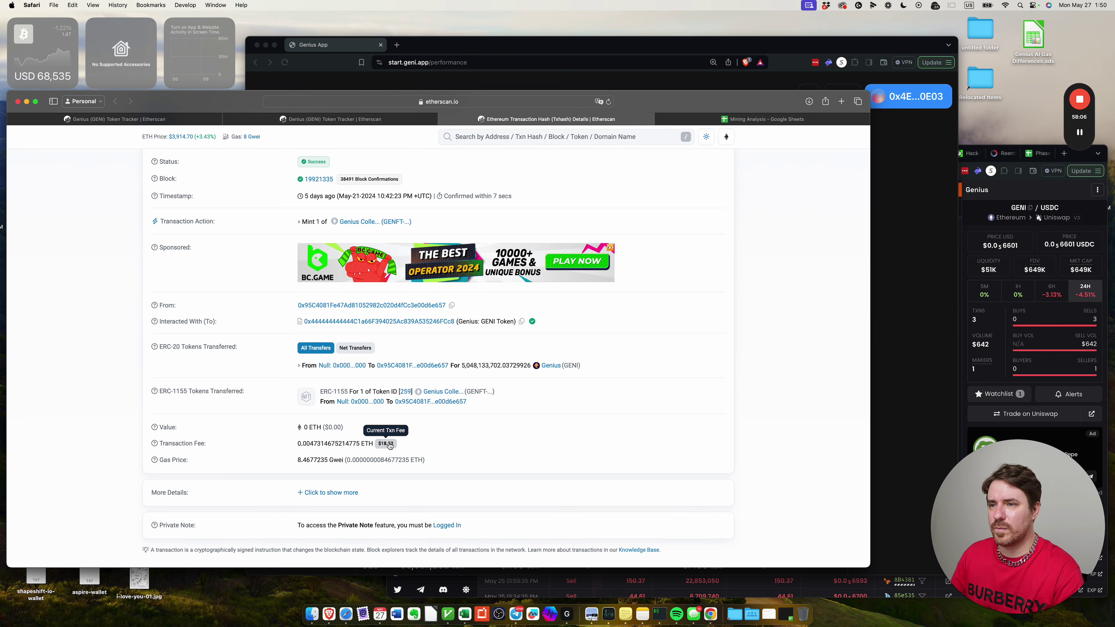
click(389, 447)
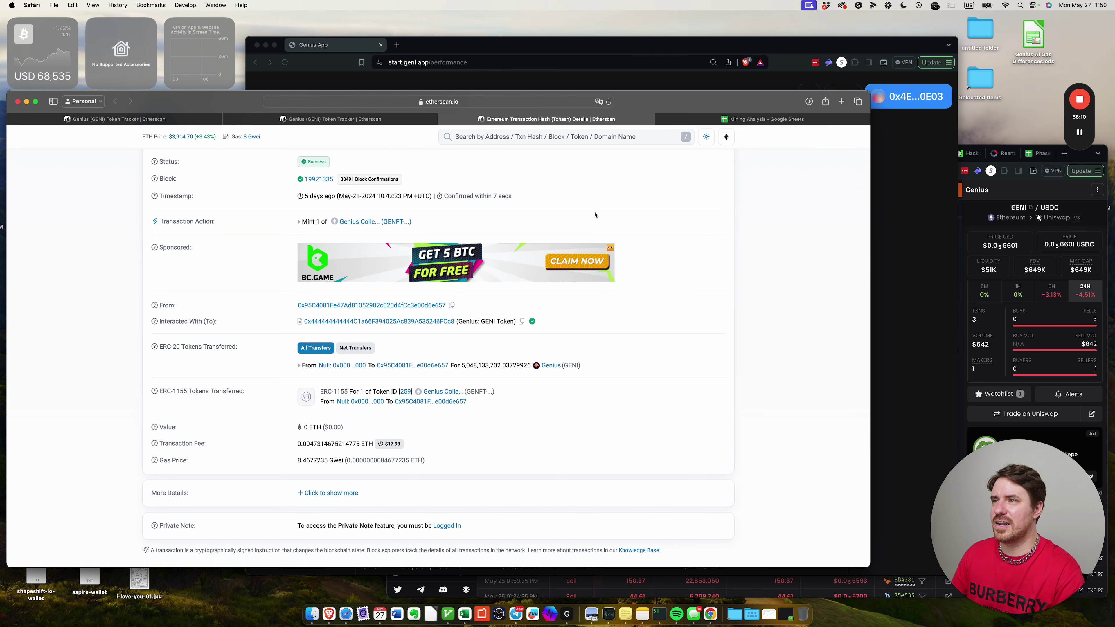
- Set the Gas: End dollar amount in B7 of Copy of Sheet1 to 17.93 in the Mining Analysis spreadsheet
click(660, 119)
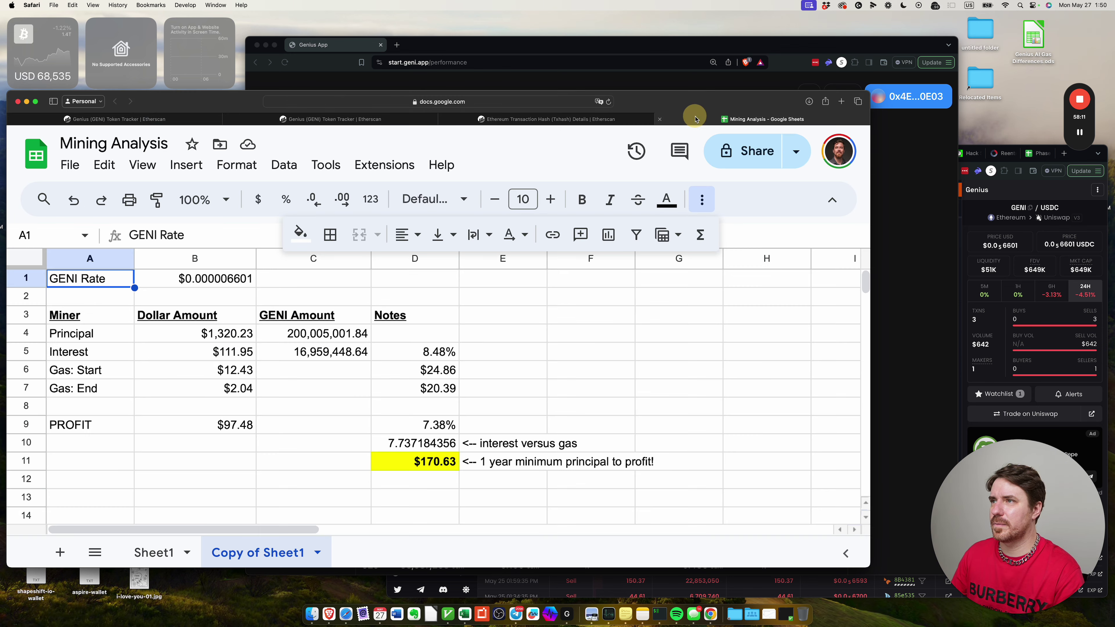
click(200, 390)
text(17.)
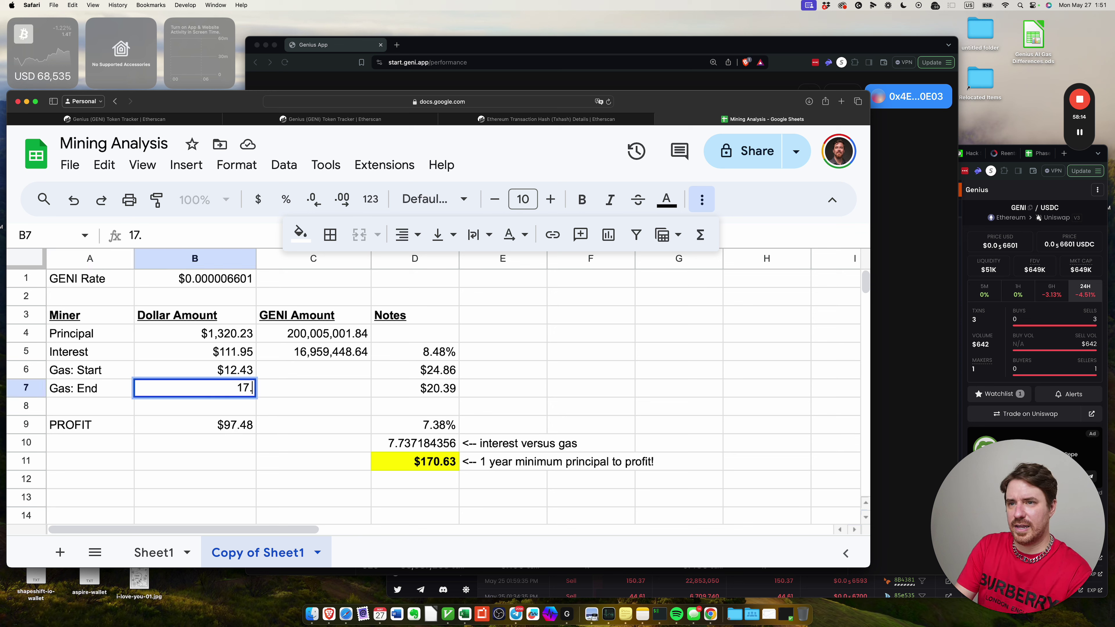
text(93)
key(Return)
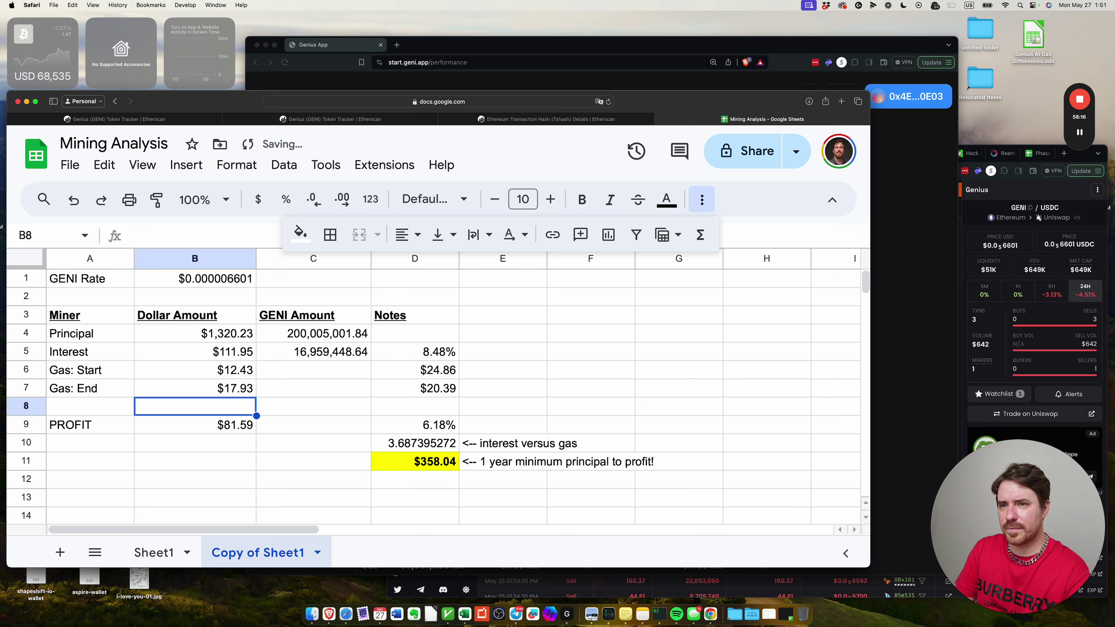
- Clear the two gas notes in D7 and D6 and the Gas: Start dollar amount in B6
key(Up)
key(Up)
key(Right)
key(Right)
key(Right)
key(Down)
key(Left)
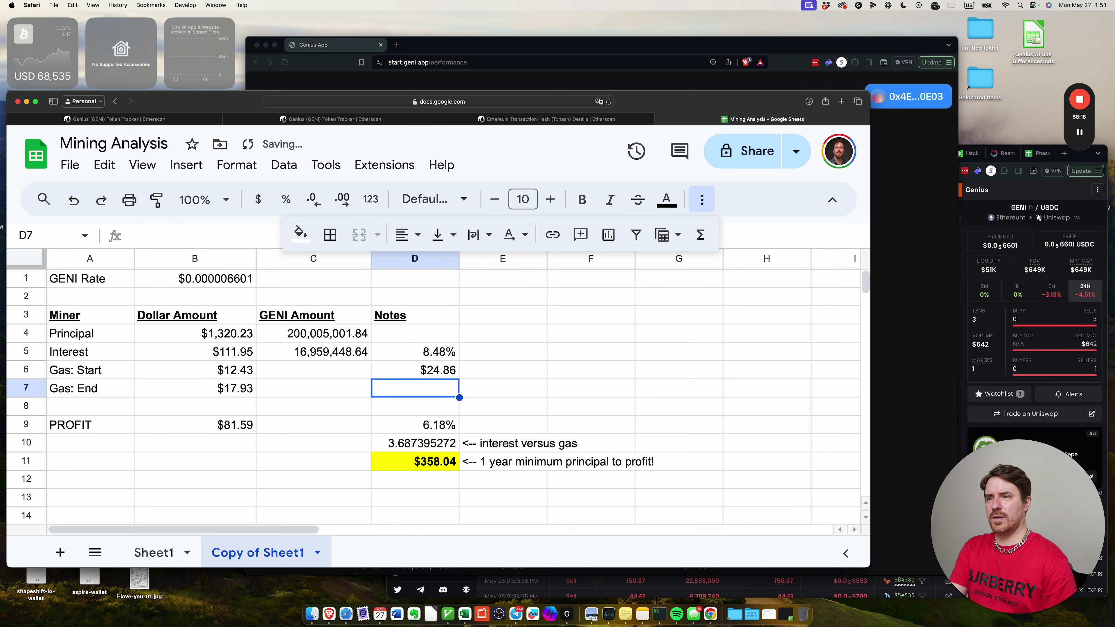
key(Up)
key(Delete)
key(Left)
key(Left)
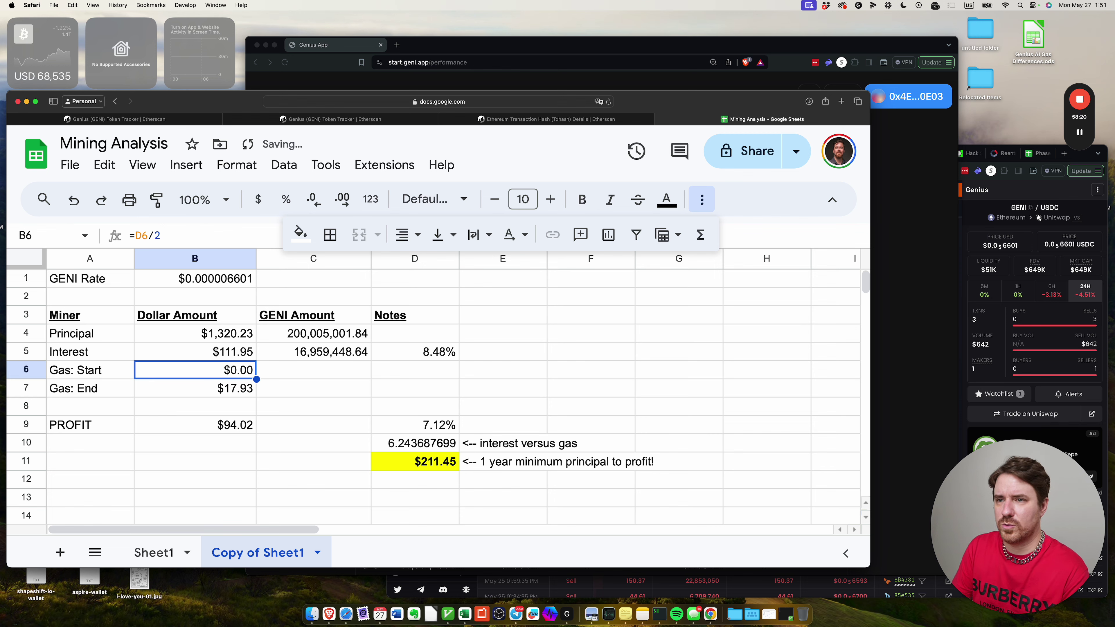
key(Delete)
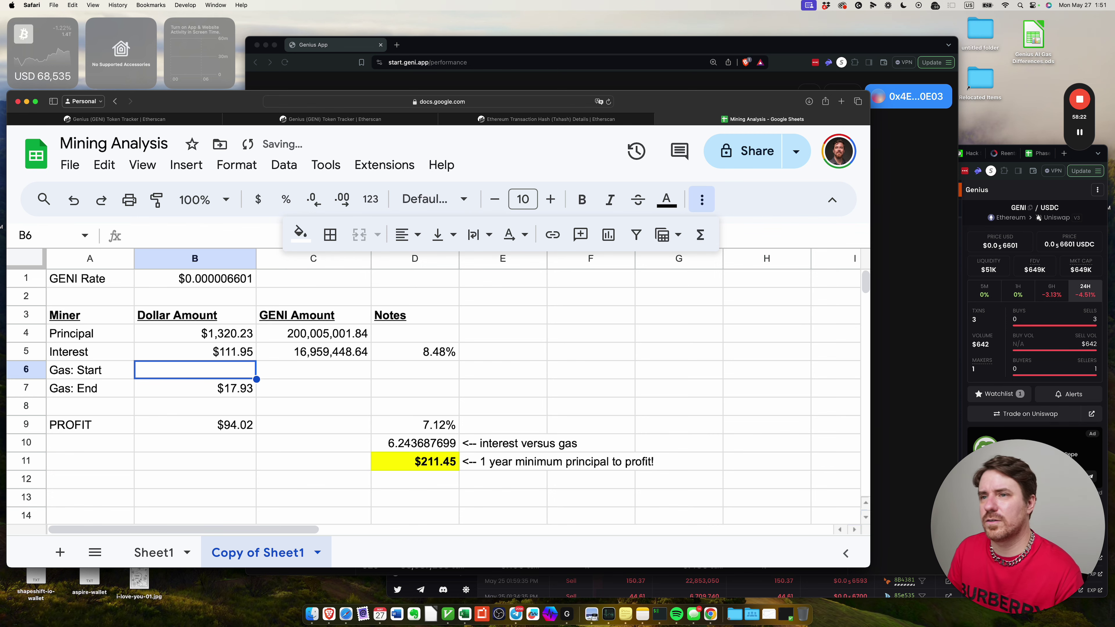
- Return to the Etherscan transaction details and examine the EndMiner event in its logs
key(ctrl+shift+Tab)
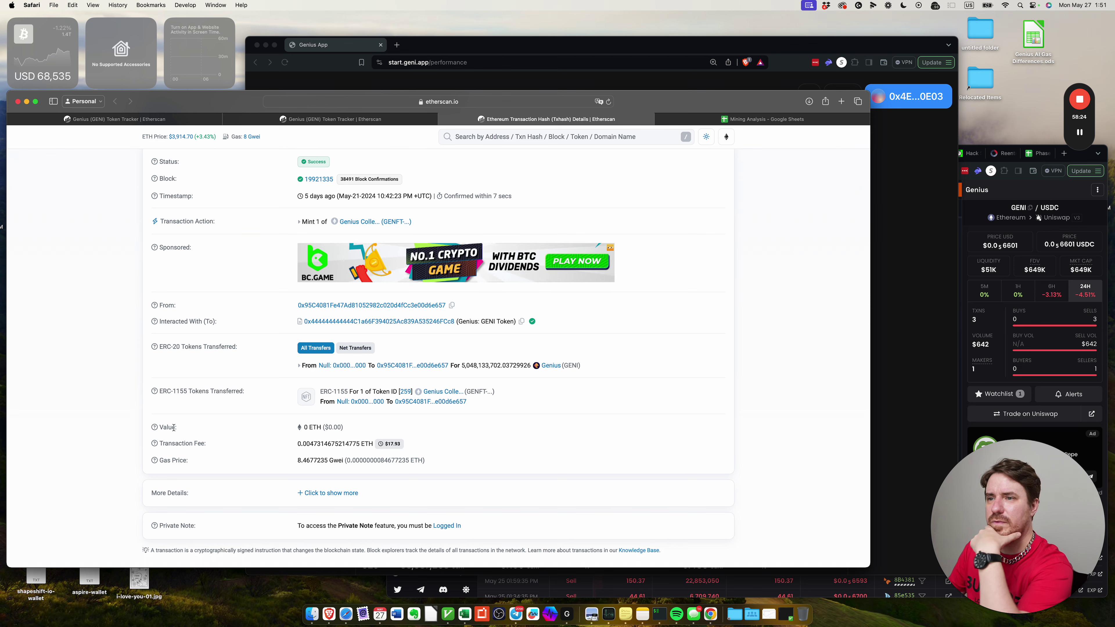
scroll(297, 412, up, 3)
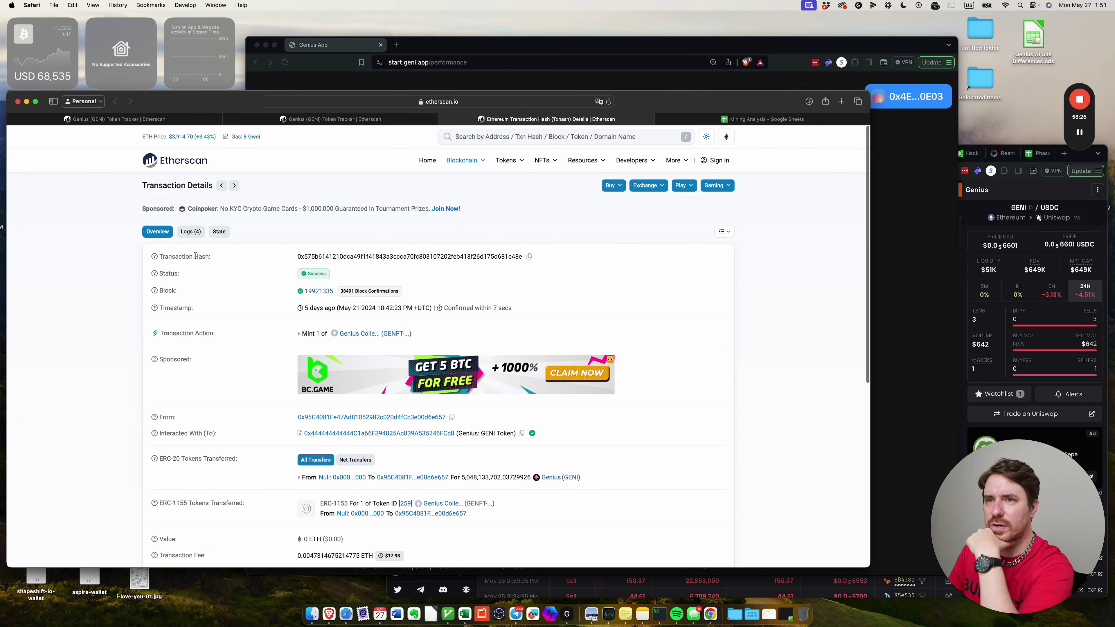
click(191, 232)
scroll(115, 308, down, 10)
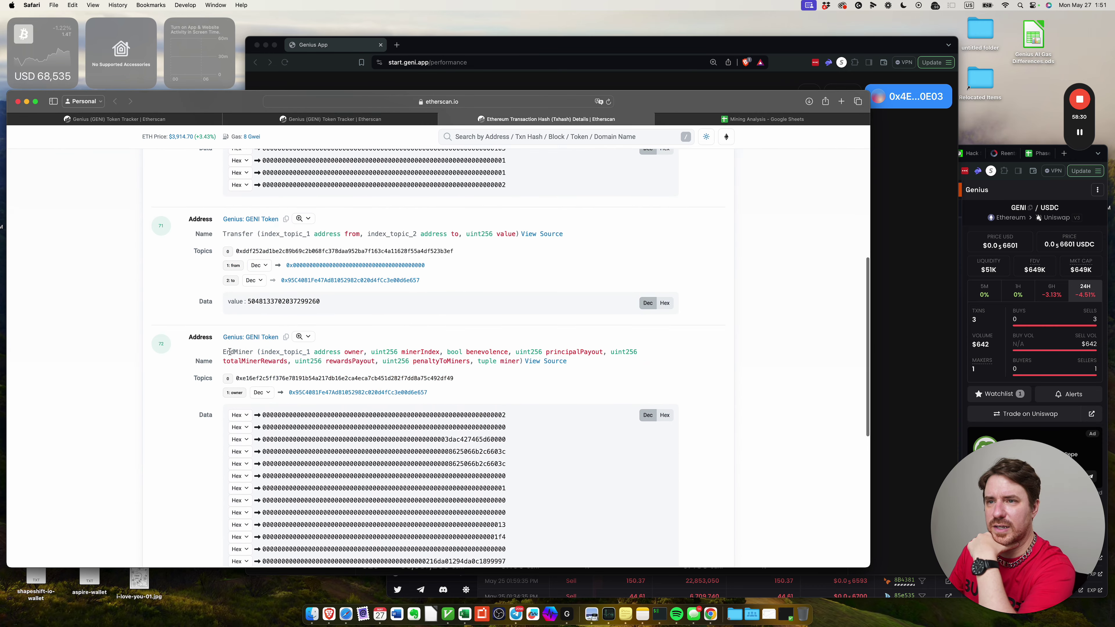
drag(231, 351, 314, 352)
scroll(359, 341, down, 2)
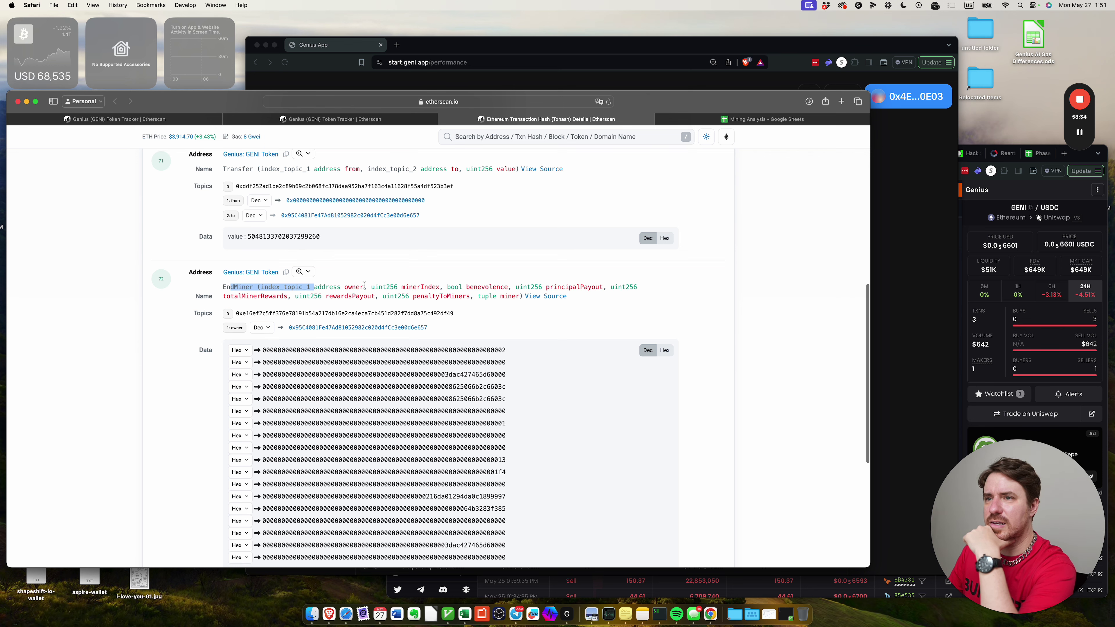
- Display the first, third and fourth data values of the EndMiner event as numbers instead of hex
click(242, 350)
click(251, 381)
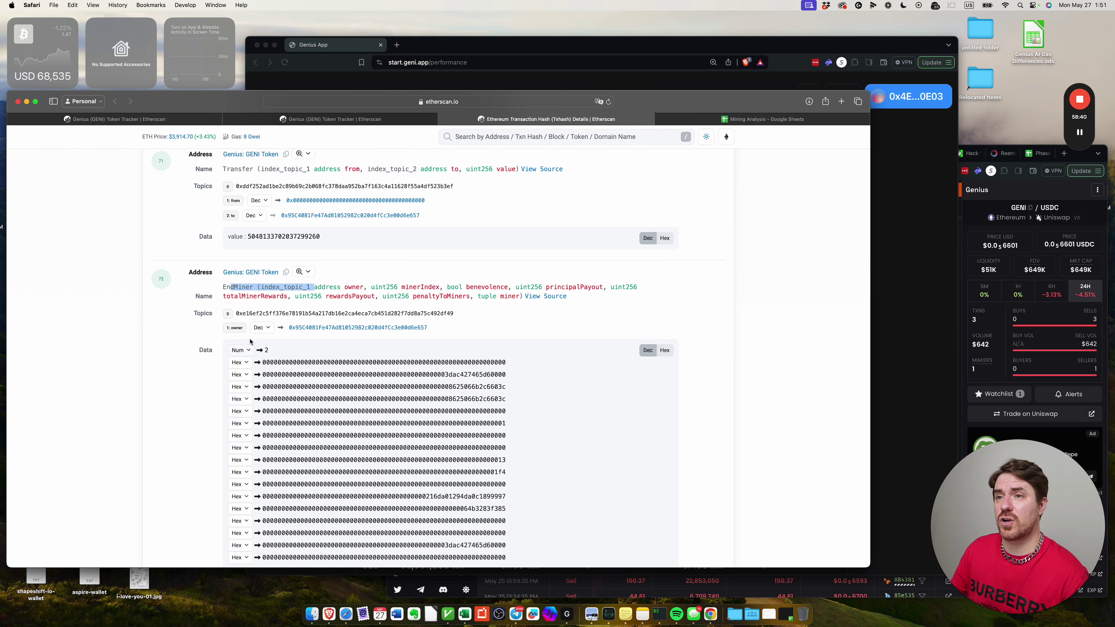
scroll(167, 250, down, 2)
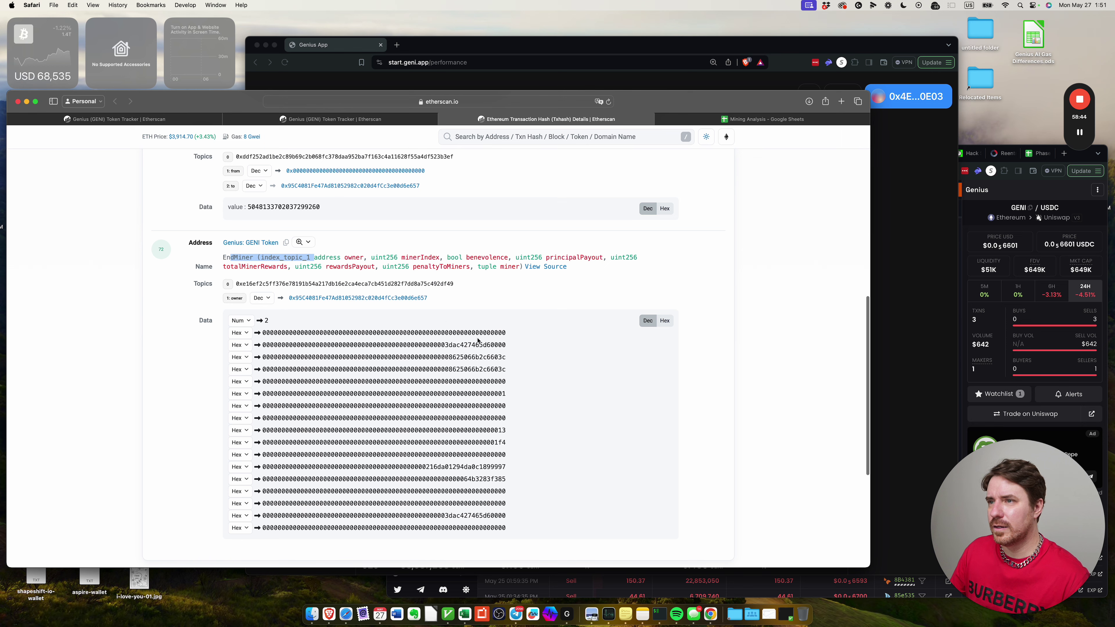
click(240, 347)
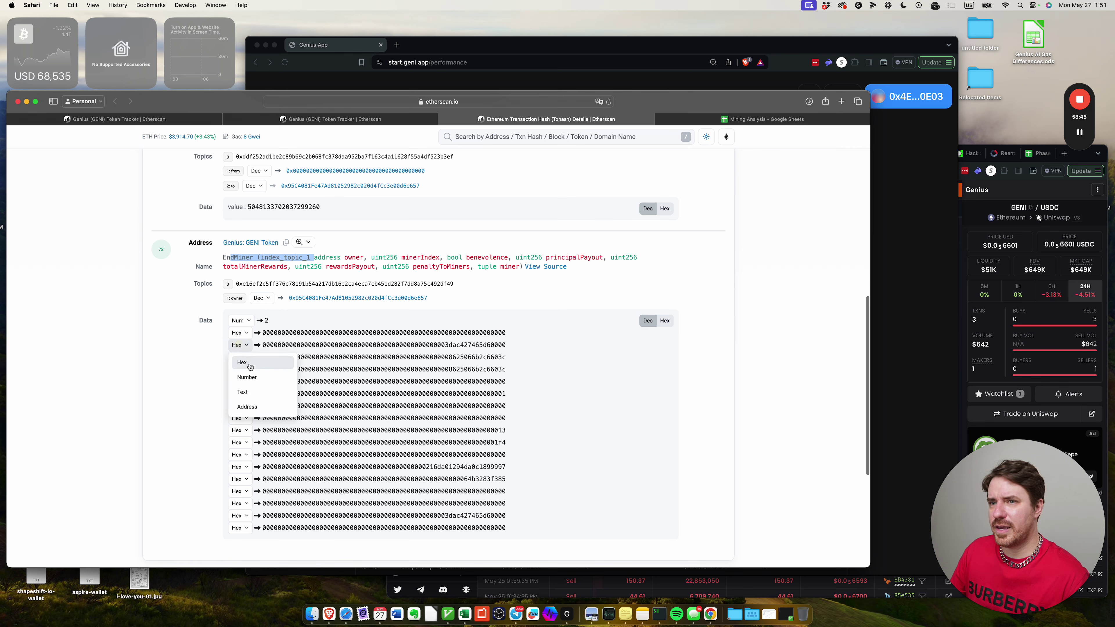
click(250, 381)
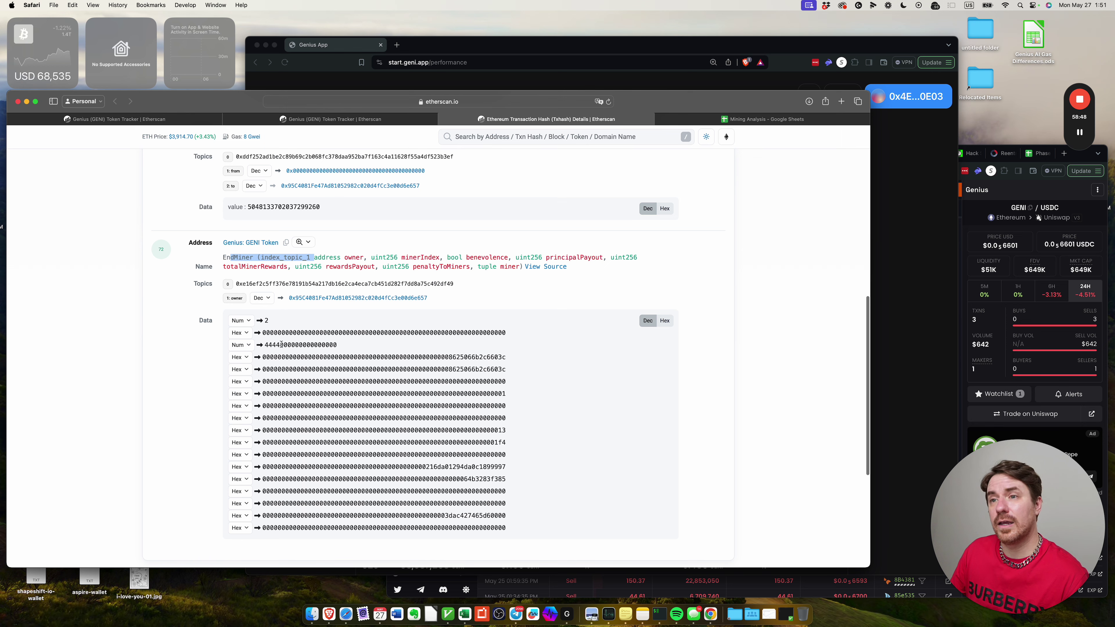
click(302, 344)
click(239, 358)
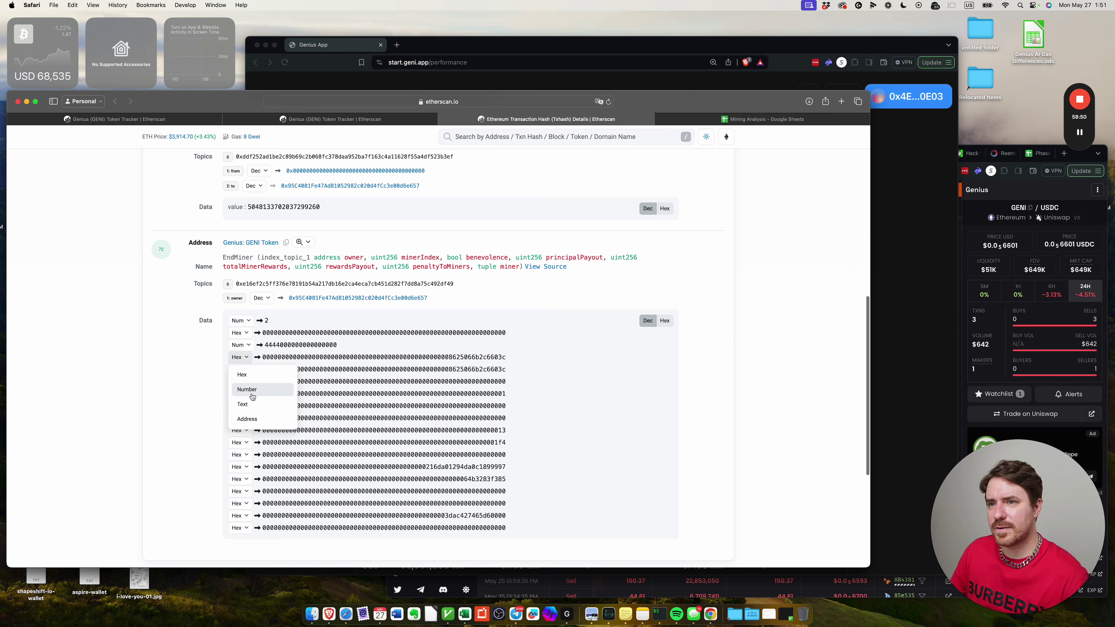
click(251, 392)
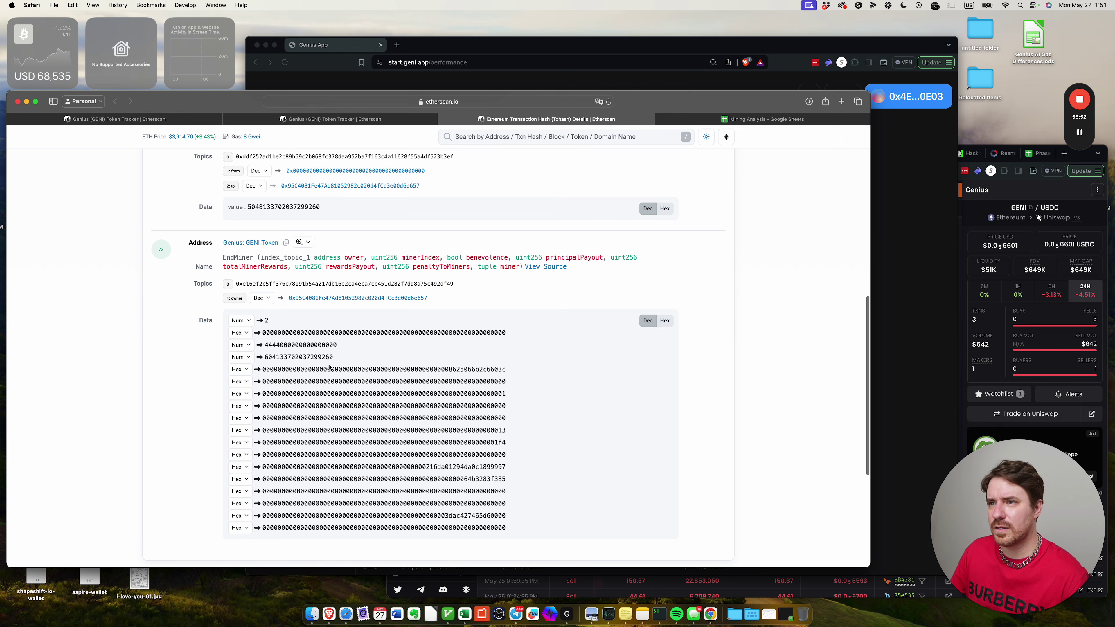
click(240, 381)
click(252, 416)
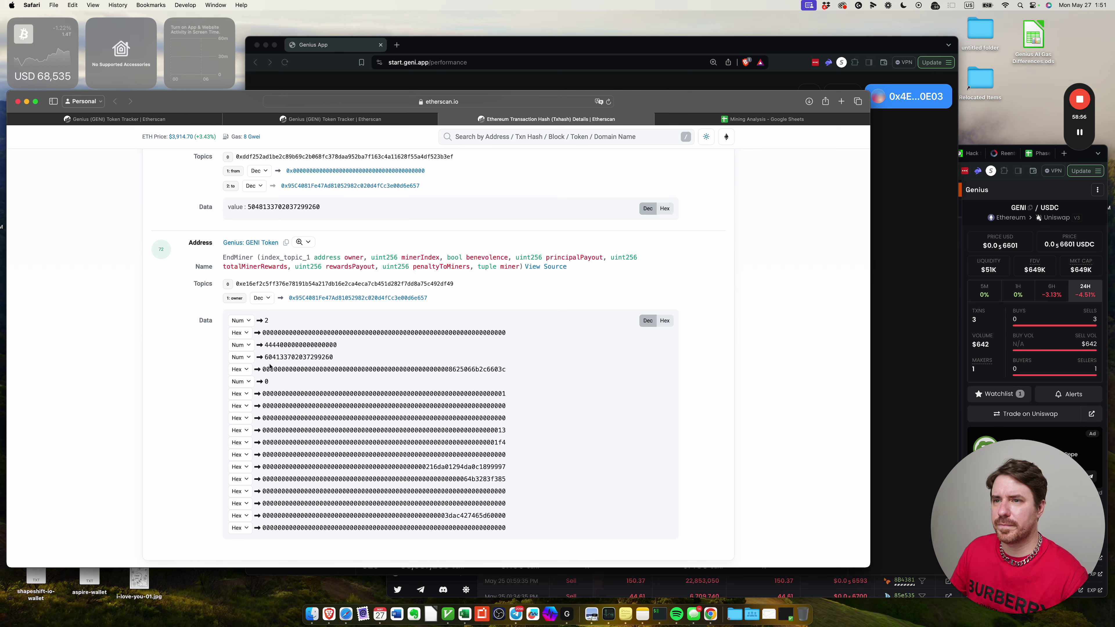
double_click(282, 344)
key(super+c)
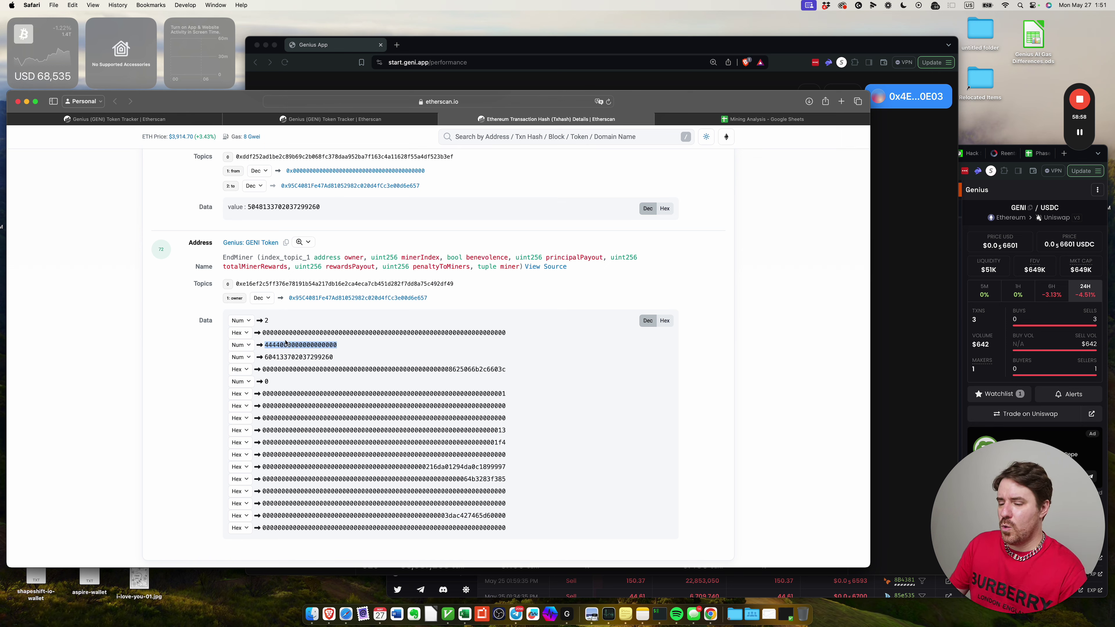
key(ctrl+Tab)
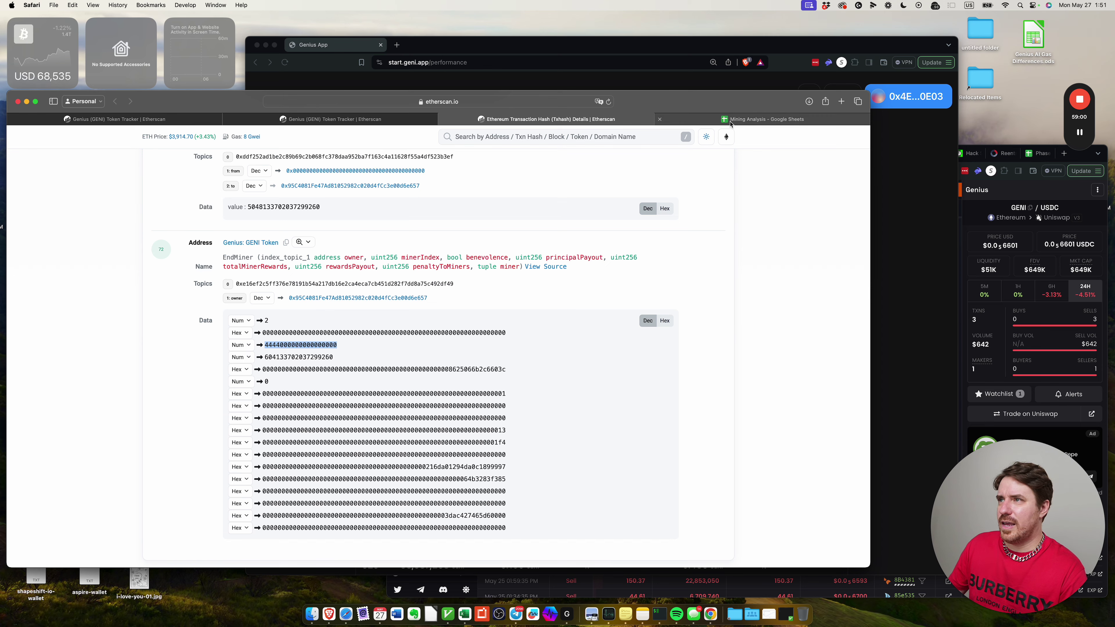
click(307, 334)
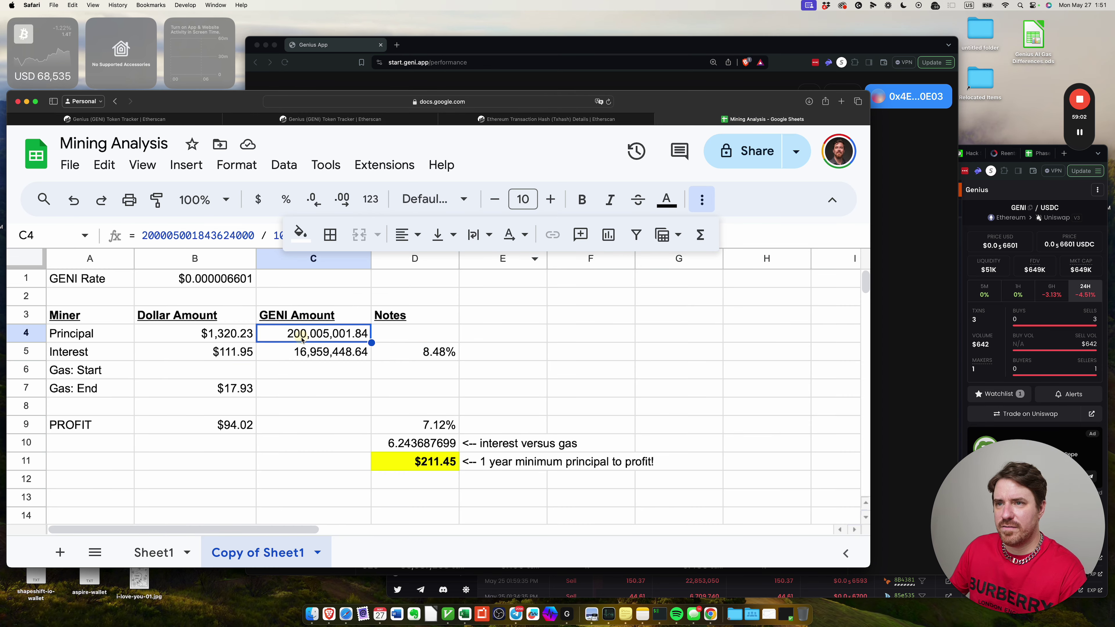
double_click(181, 235)
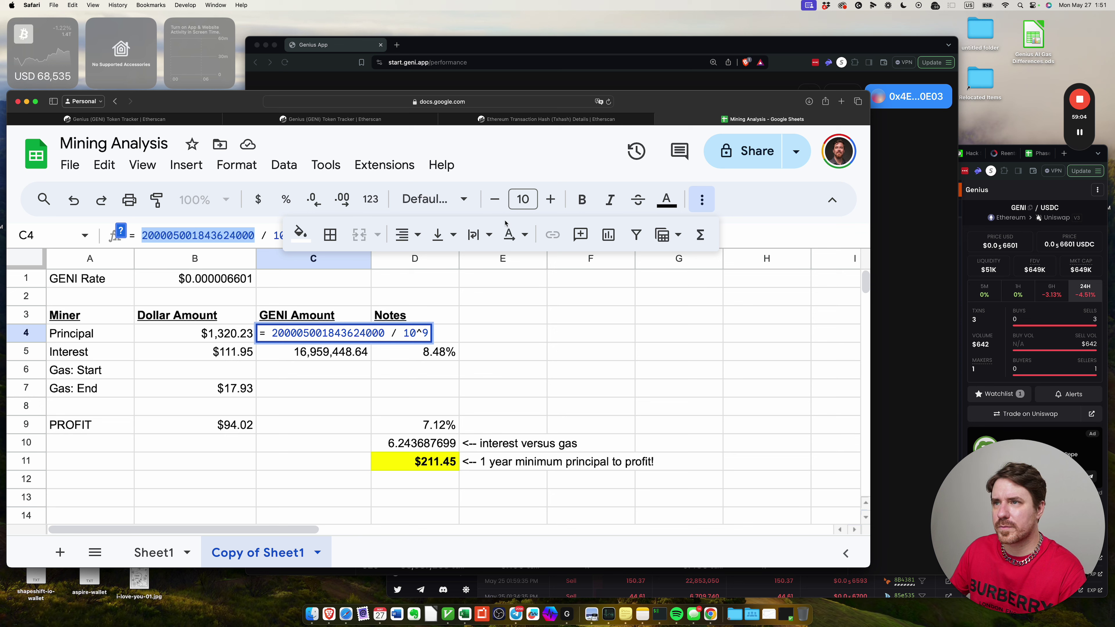
key(super+v)
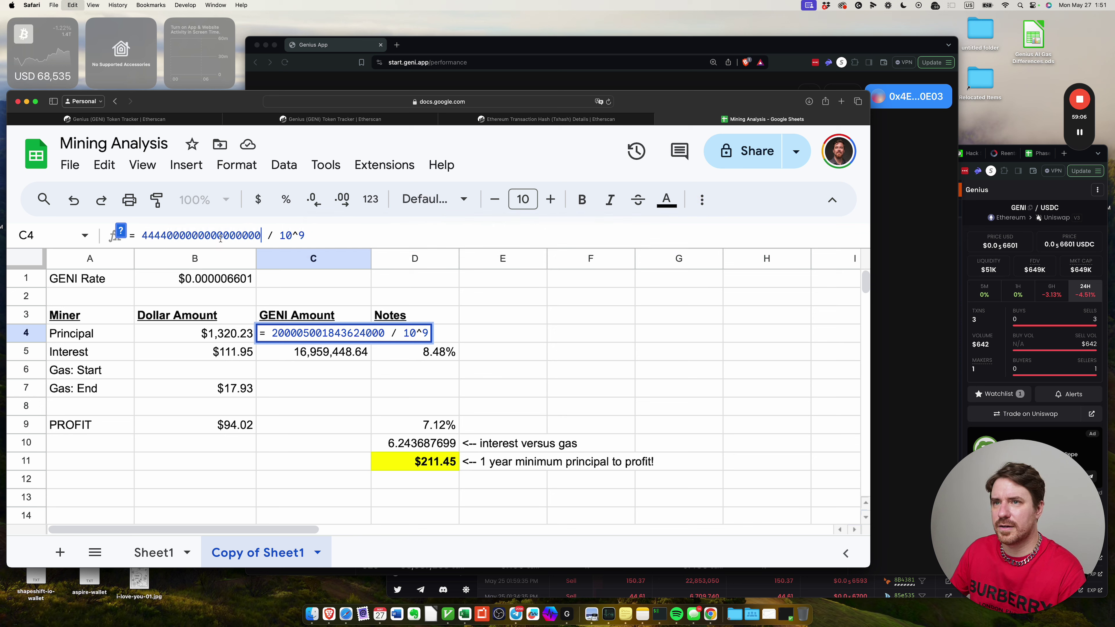
click(314, 334)
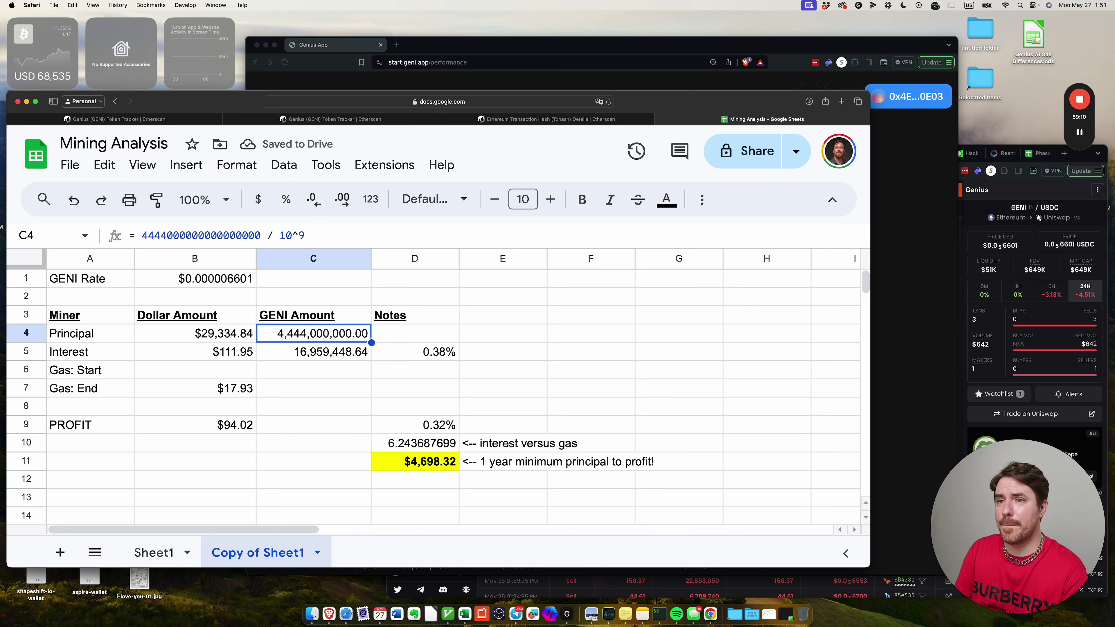
key(Left)
key(Left)
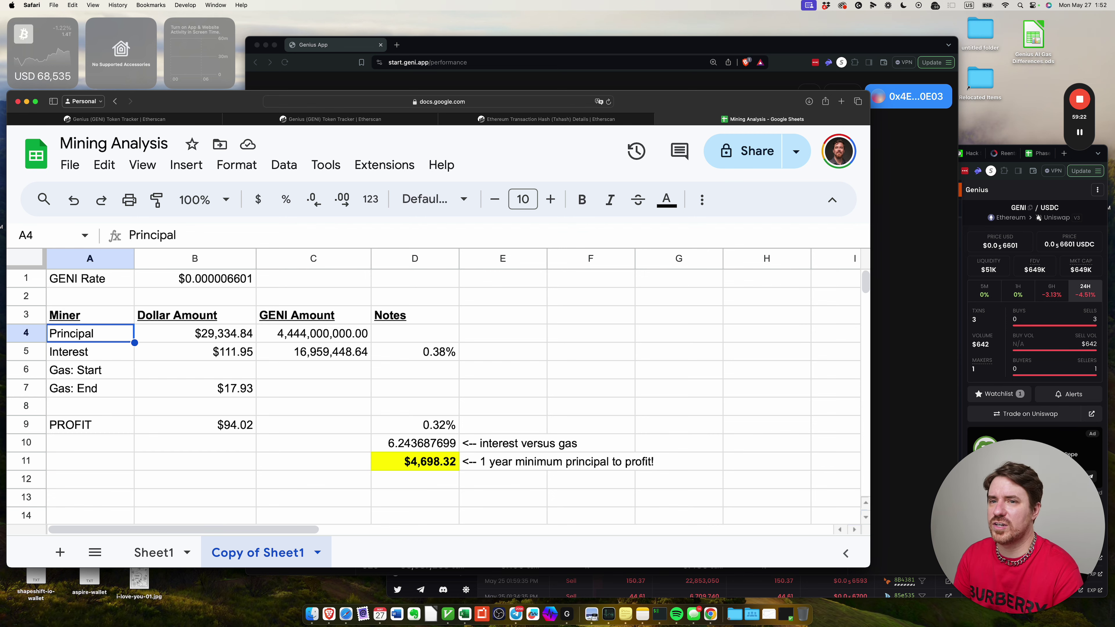
click(195, 352)
click(90, 352)
key(ctrl+shift+Tab)
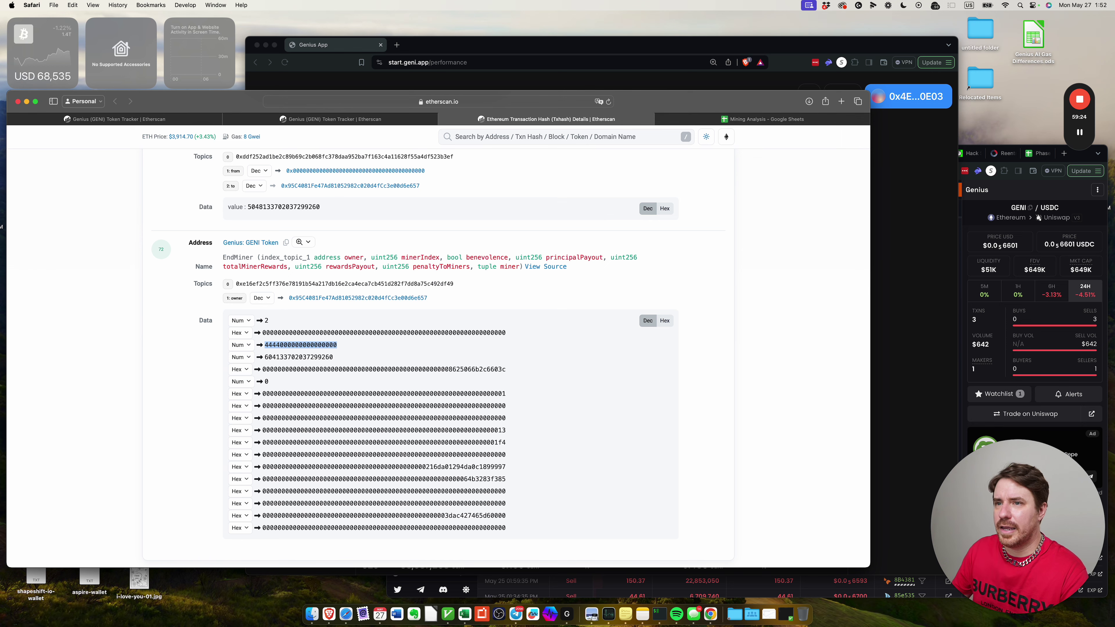
double_click(295, 346)
key(super+c)
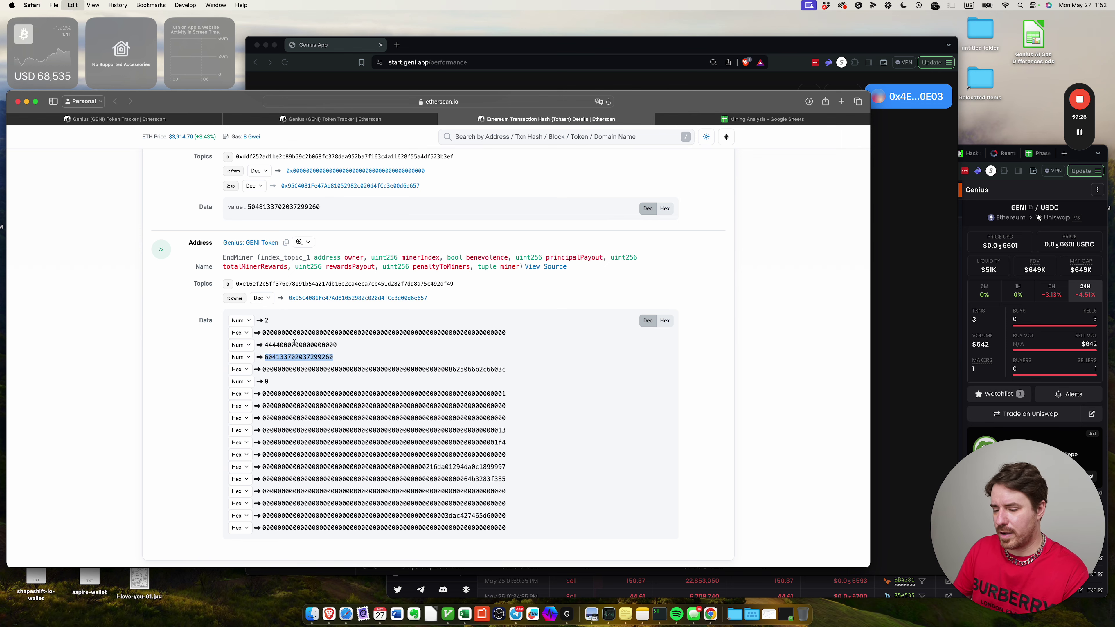
key(ctrl+Tab)
key(Right)
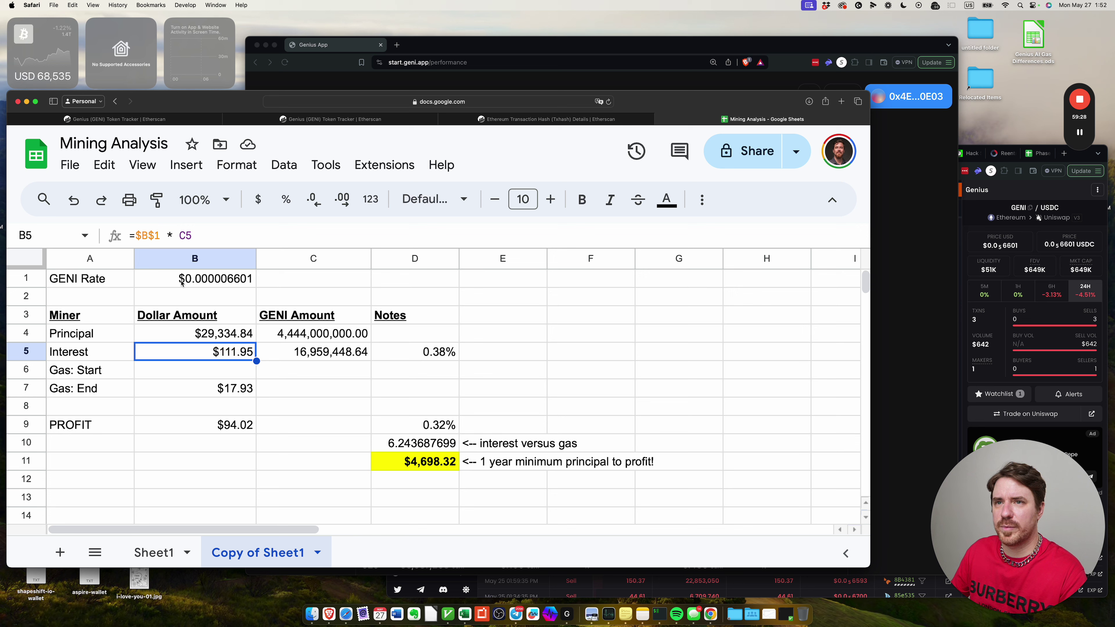
click(307, 353)
double_click(189, 235)
key(super+v)
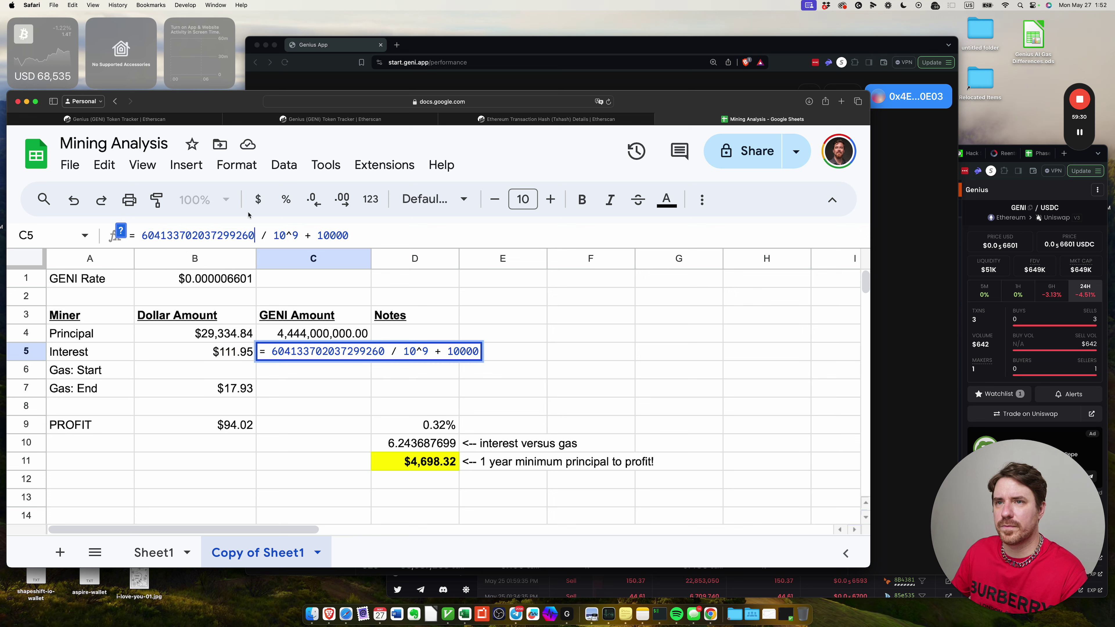
double_click(334, 235)
key(BackSpace)
key(BackSpace)
key(BackSpace)
key(BackSpace)
key(shift+Tab)
key(Left)
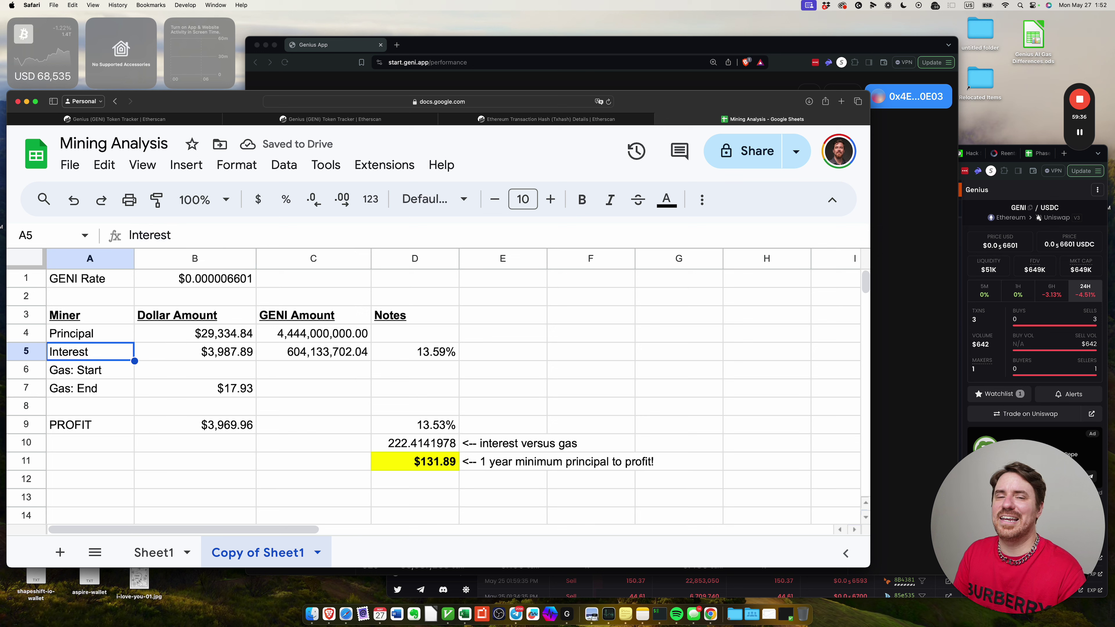
- Examine the Principal and Interest dollar and GENI amounts and the interest percentage in rows 4 and 5
key(Right)
key(Right)
key(Right)
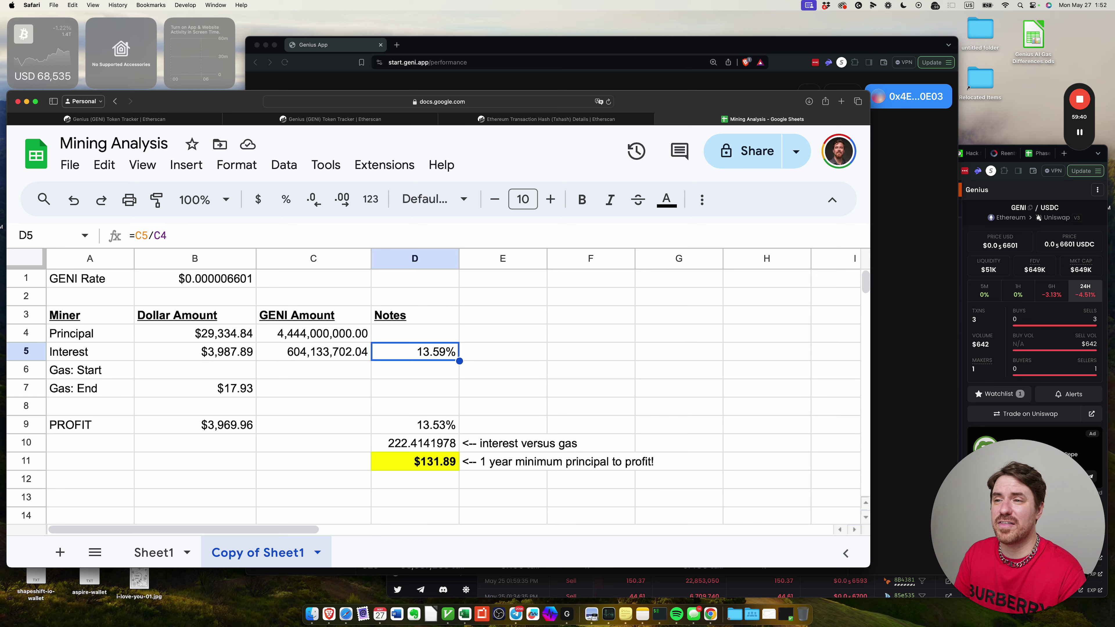
key(Left)
key(Left)
key(Left)
key(Right)
key(Right)
key(Down)
key(Right)
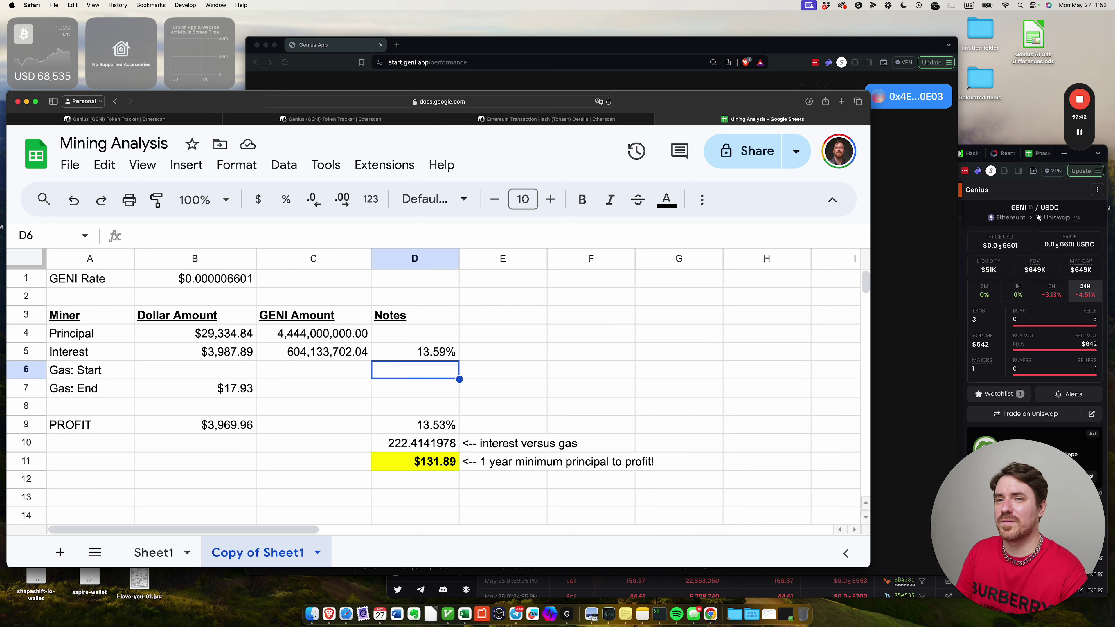
key(Left)
key(Left)
key(Left)
key(Right)
key(Up)
key(Up)
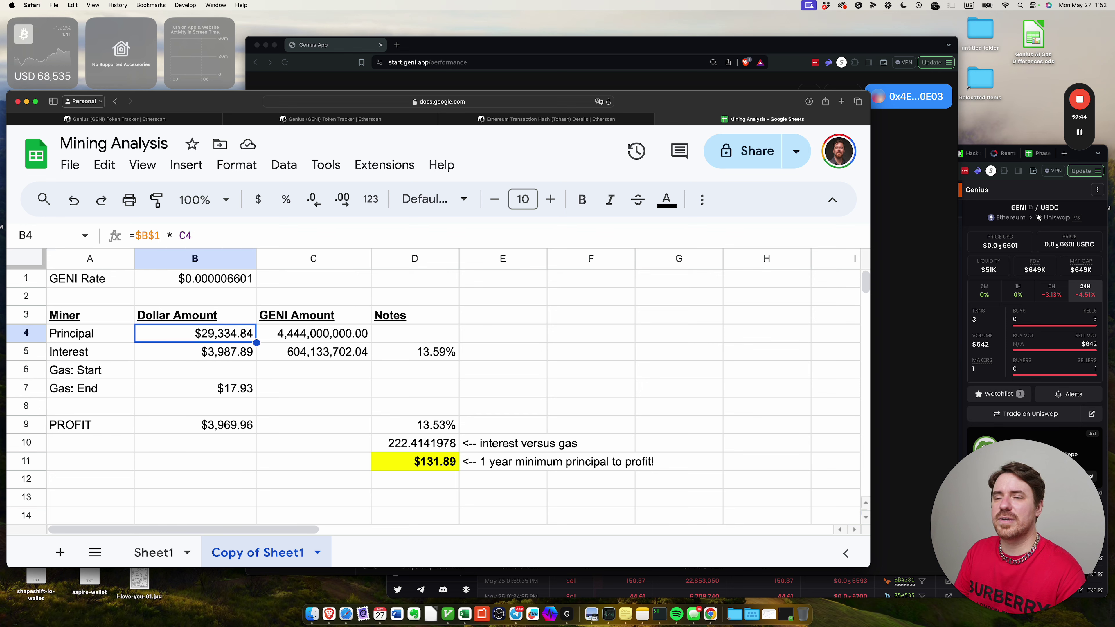
key(Right)
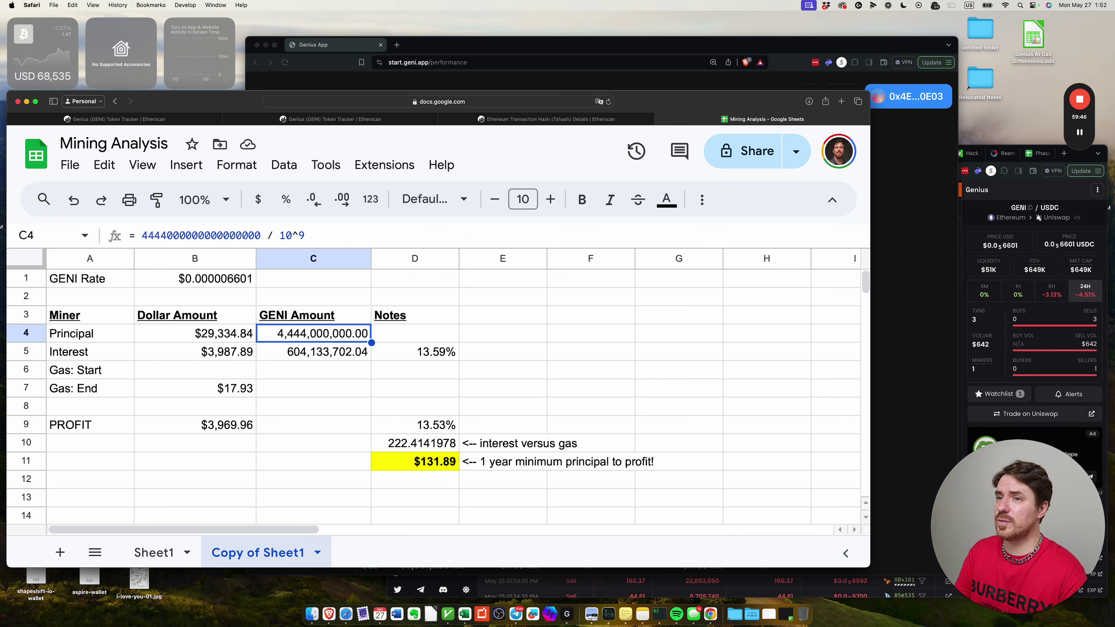
key(Down)
key(Left)
key(Up)
key(Right)
key(Right)
key(Left)
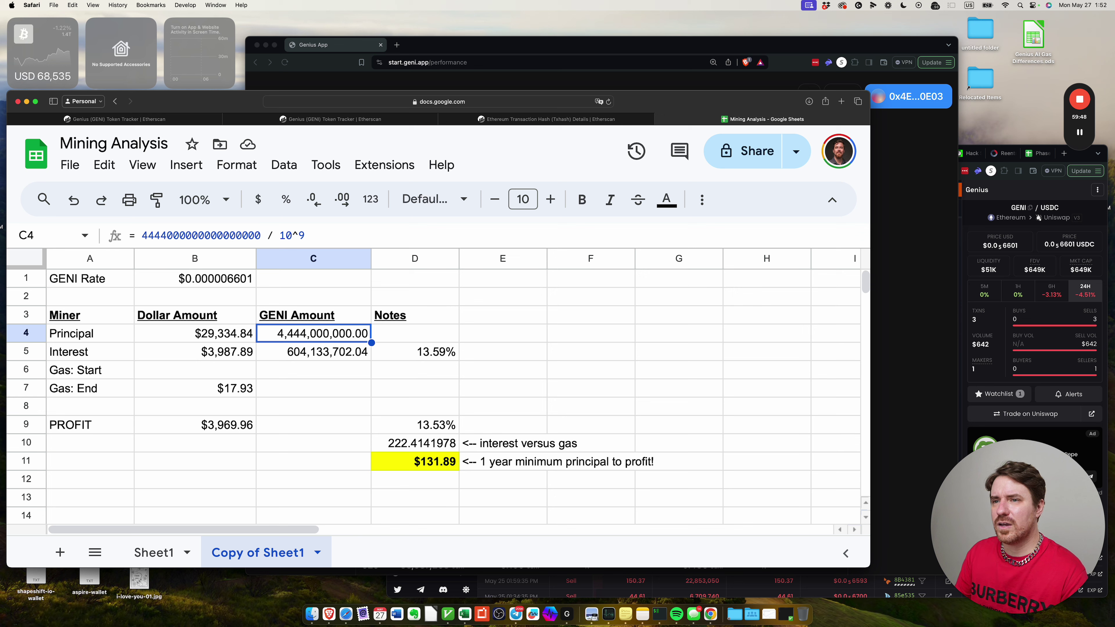
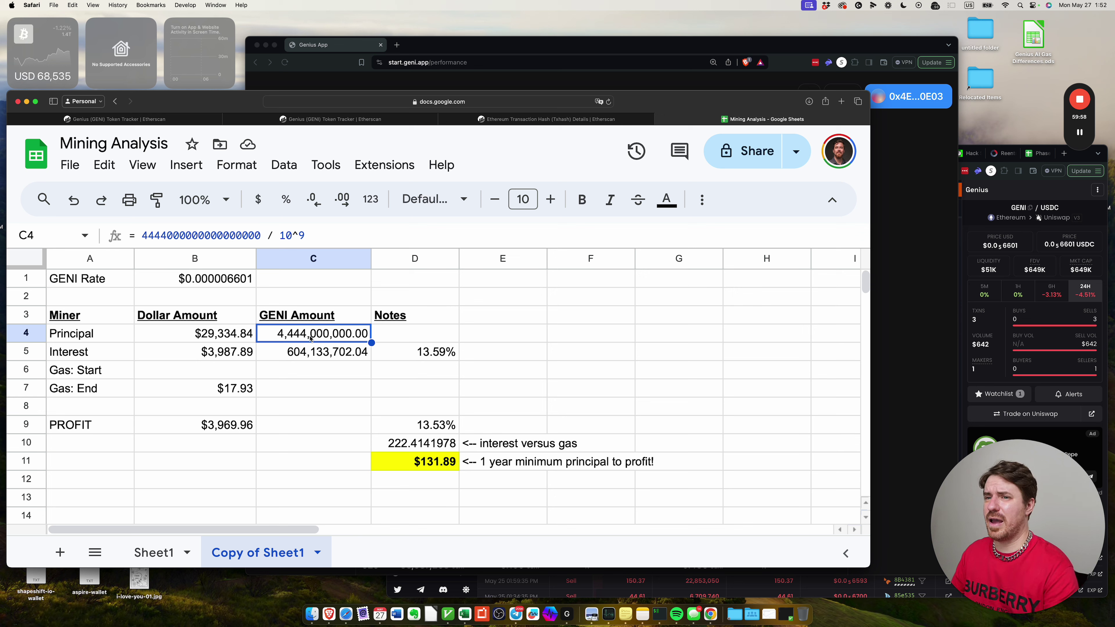
click(378, 355)
click(353, 334)
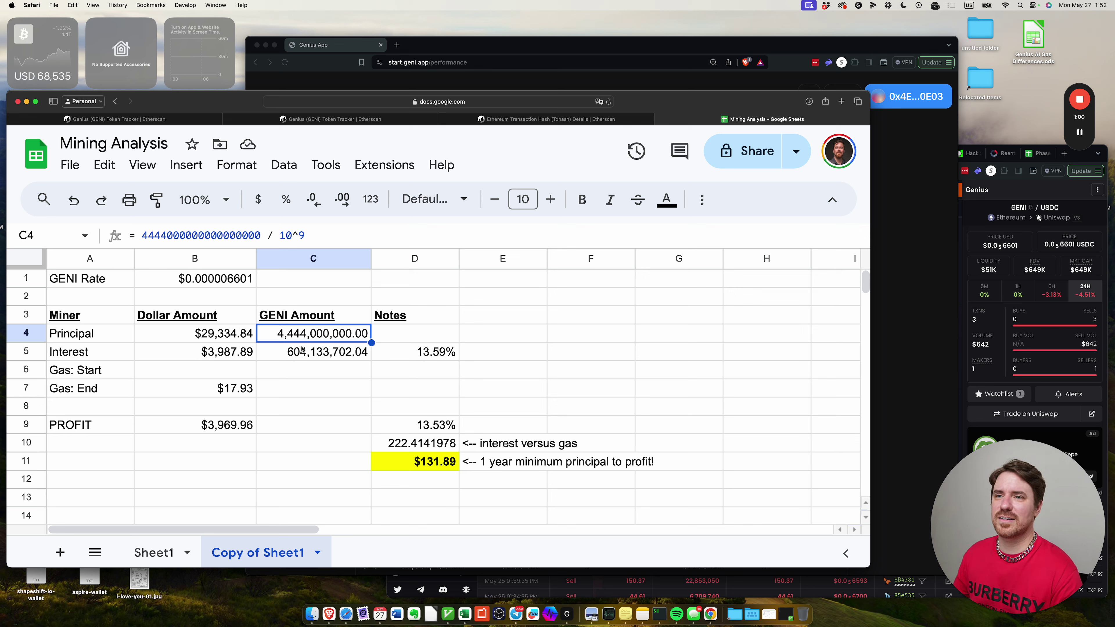
- Calculate 4.444/290 in Spotlight to work out the principal's share of the total supply
key(super+space)
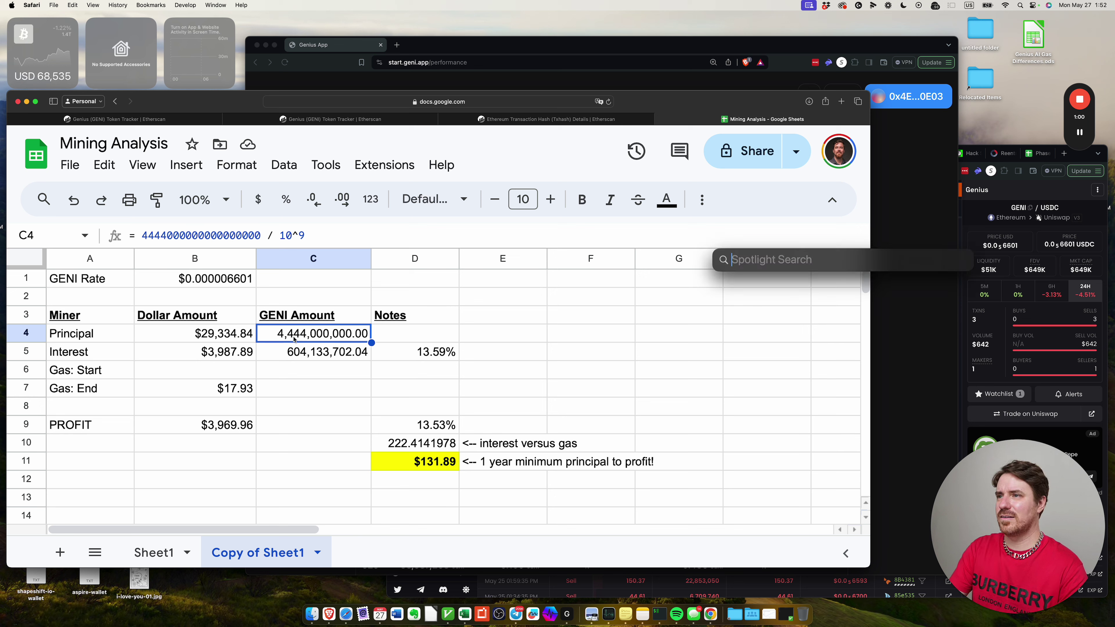
text(4.444/290)
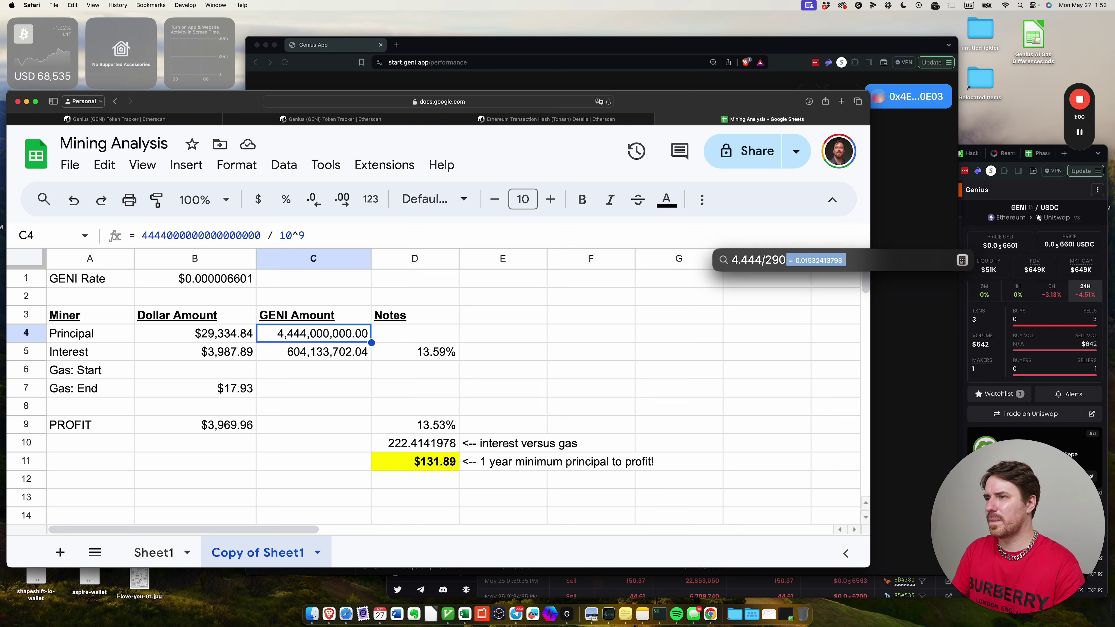
key(BackSpace)
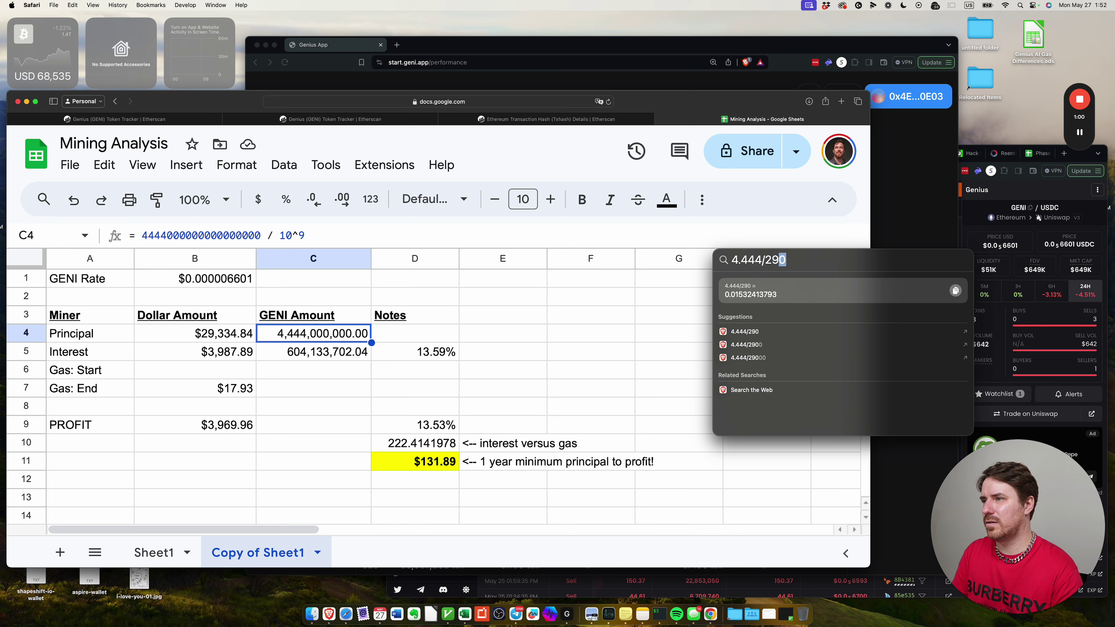
text(5)
key(Escape)
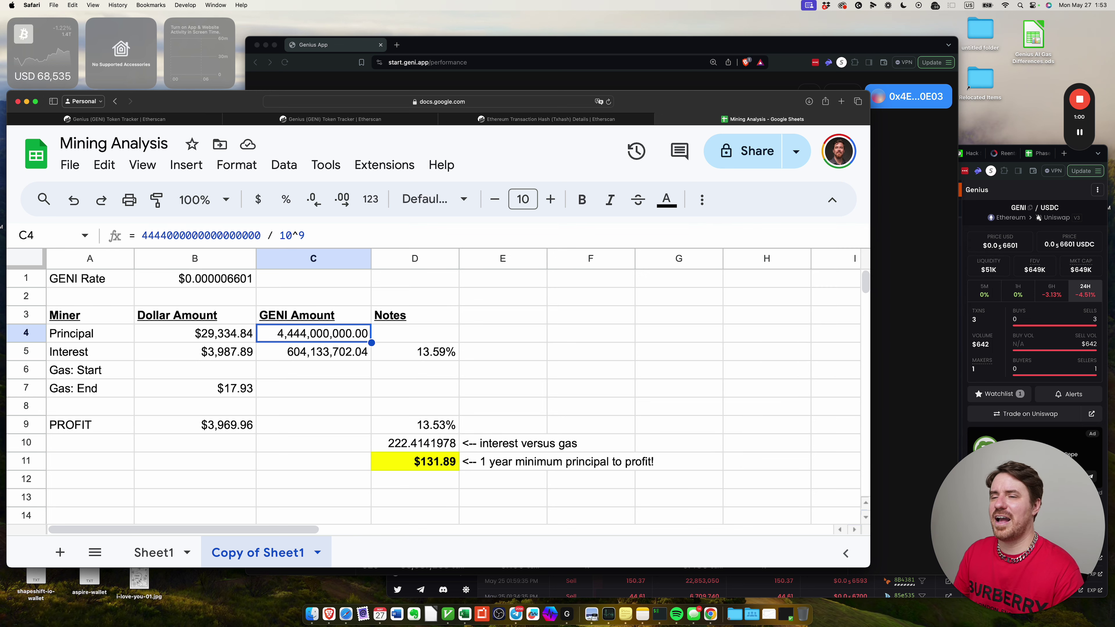
- Add the note "<-- 1.5% of the total supply!!!" to the Principal row in D4
click(480, 328)
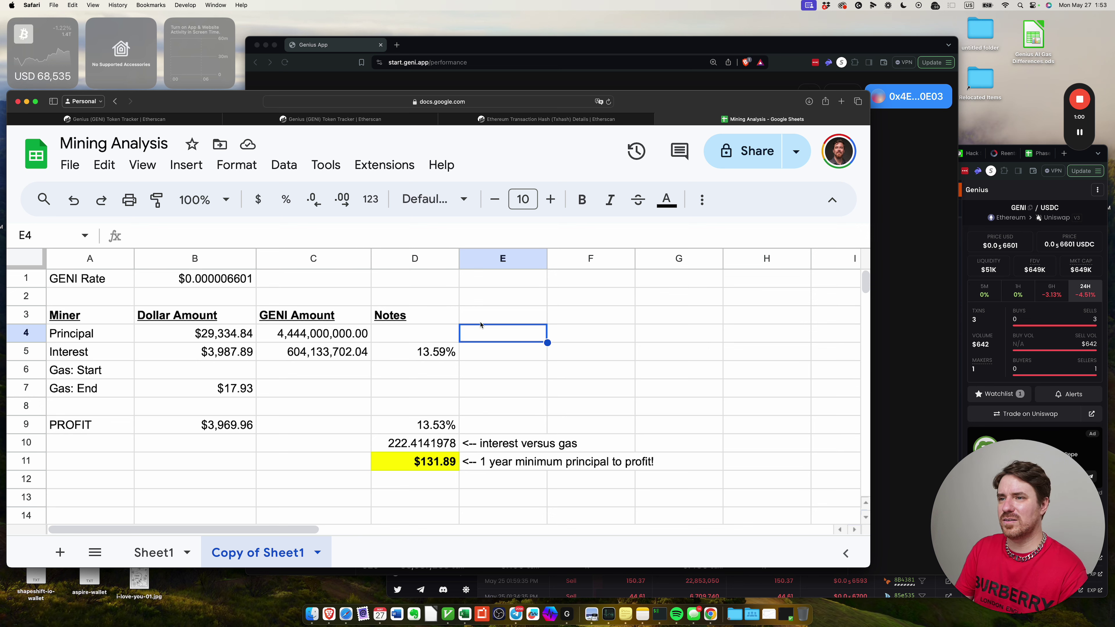
key(Left)
text(<-- 1.5% )
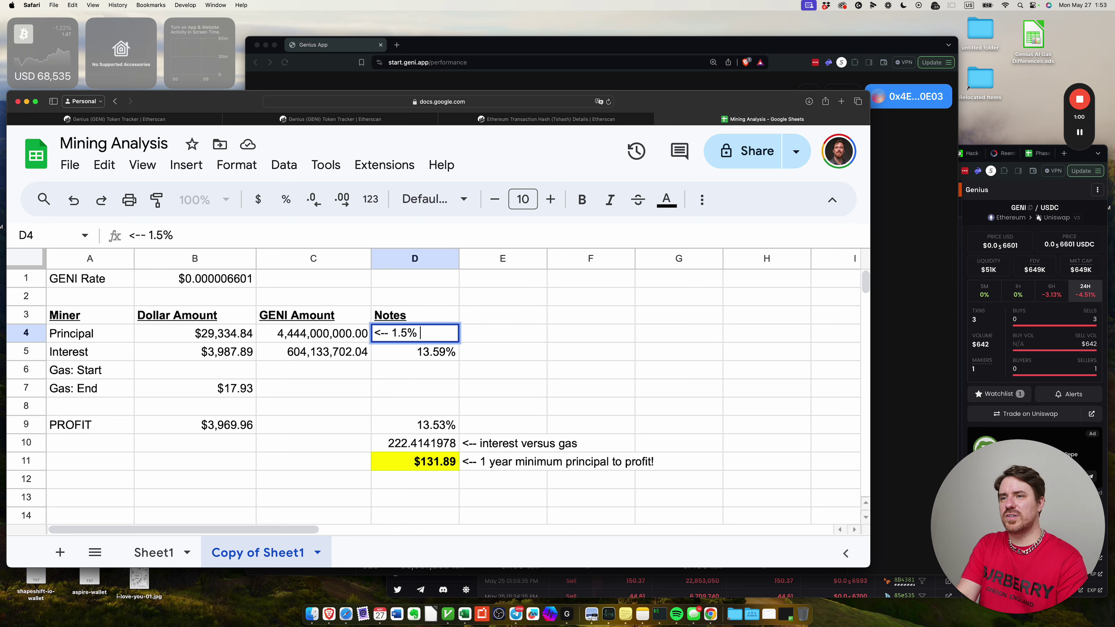
text(of the total supply!!!)
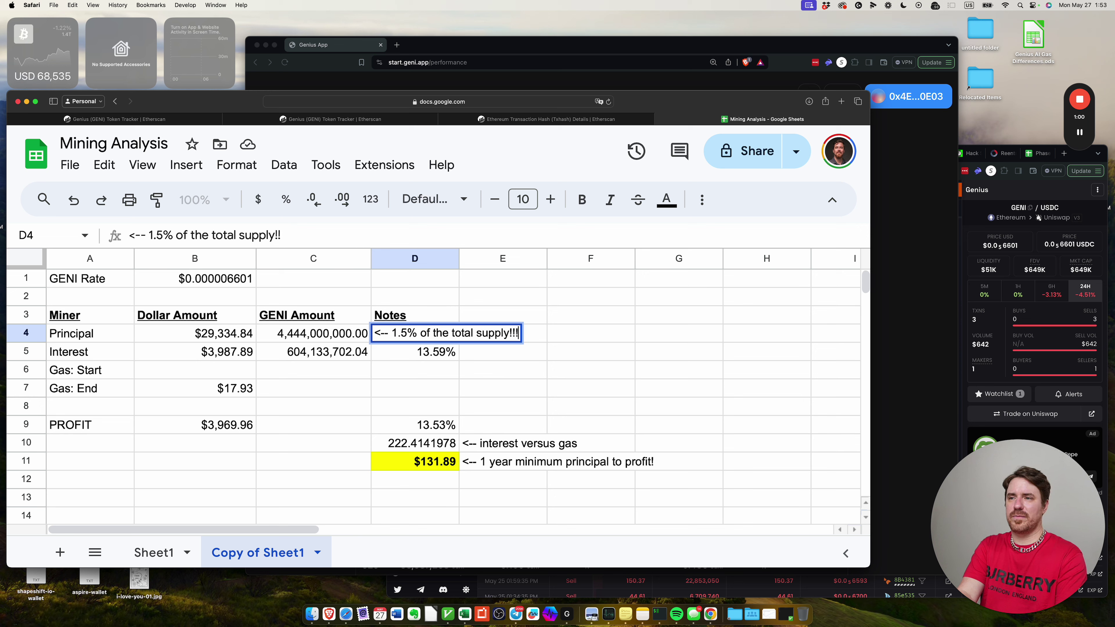
key(Return)
click(456, 334)
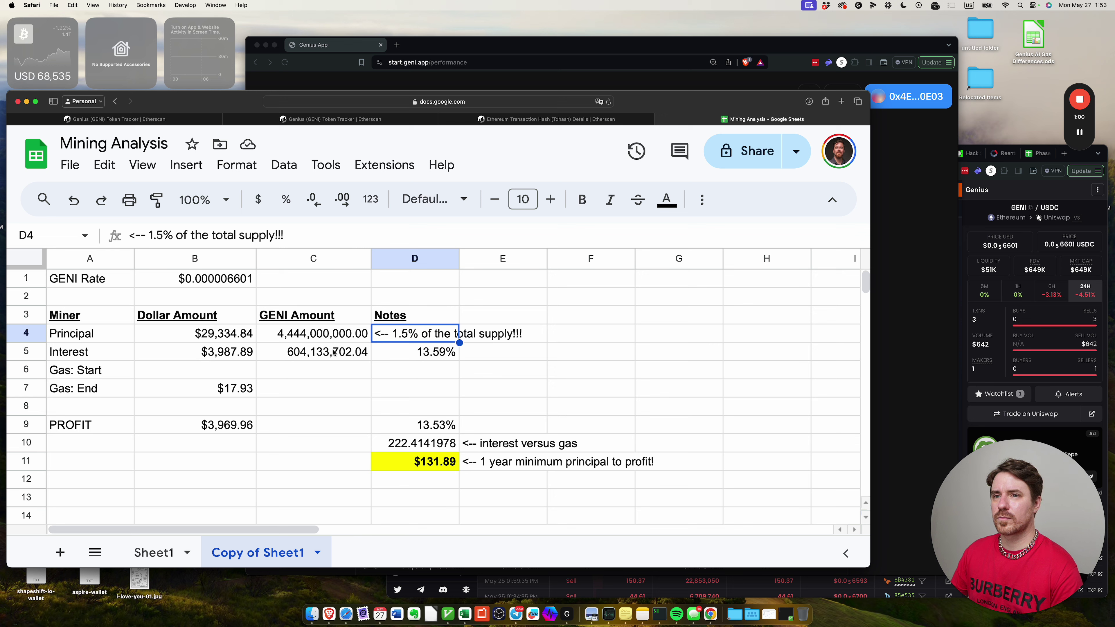
- Review the Interest amount and percentage, the Gas: Start cell, and the PROFIT formula in B9 with its percentage in D9
click(296, 350)
click(393, 354)
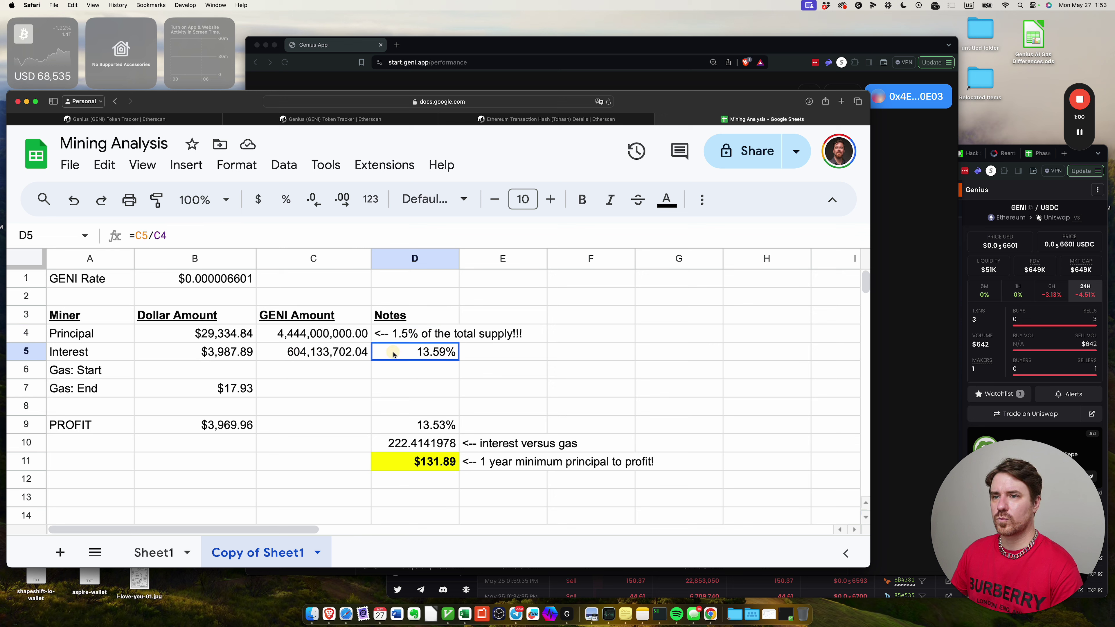
click(203, 368)
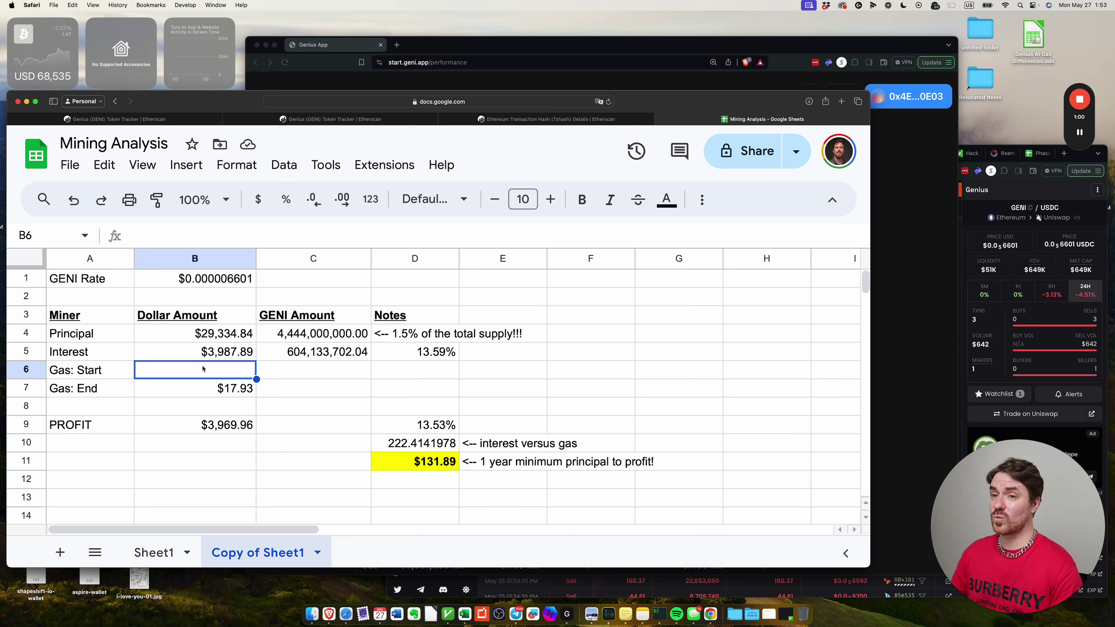
double_click(233, 425)
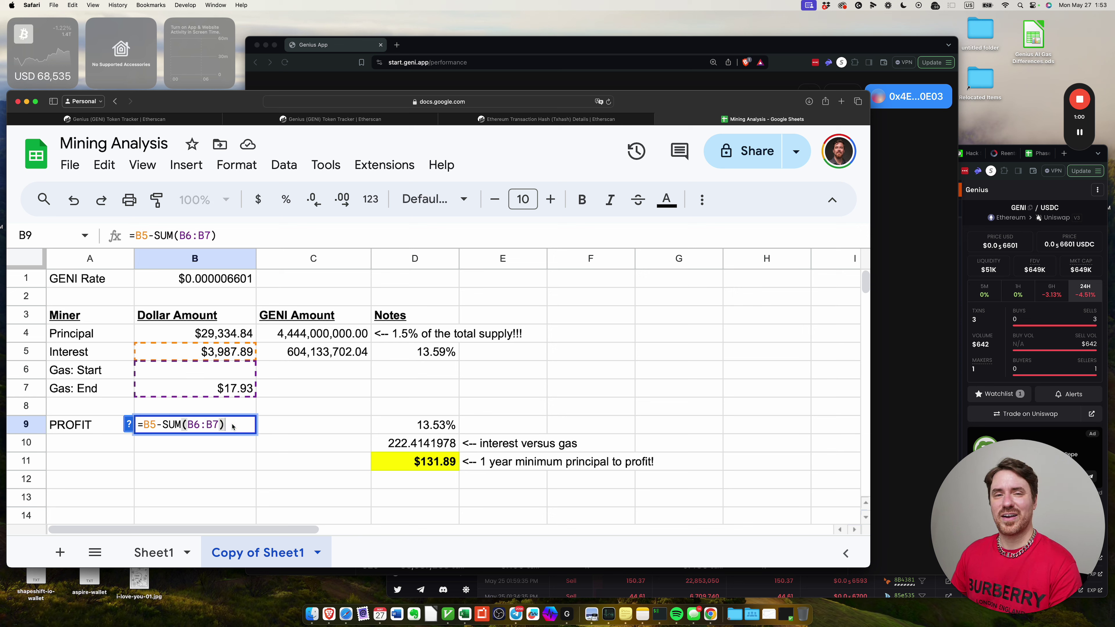
key(Escape)
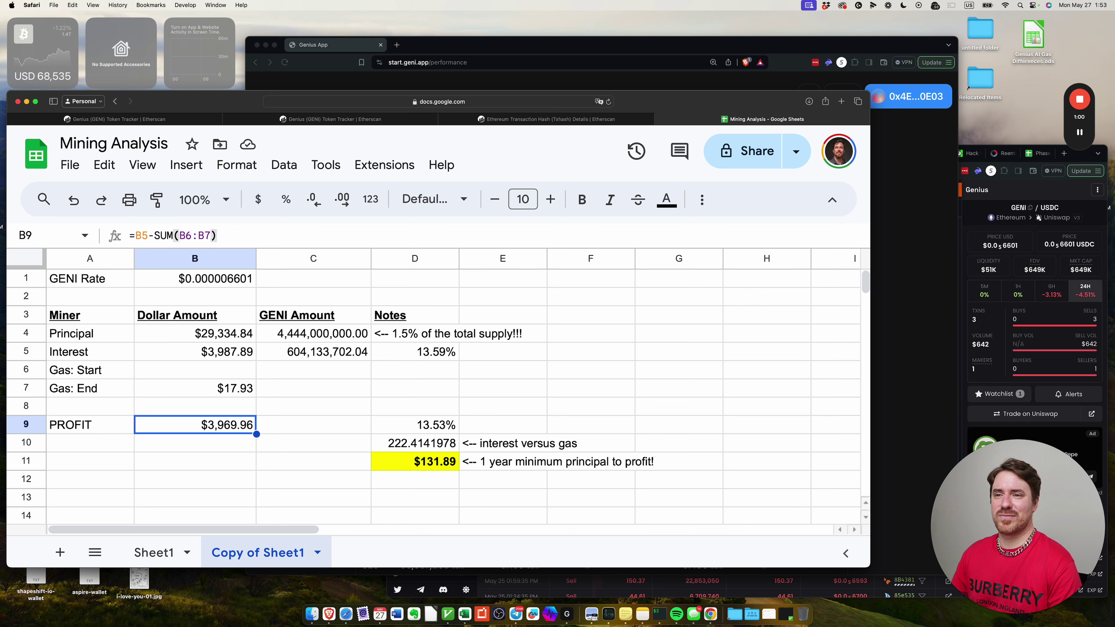
click(427, 425)
click(222, 426)
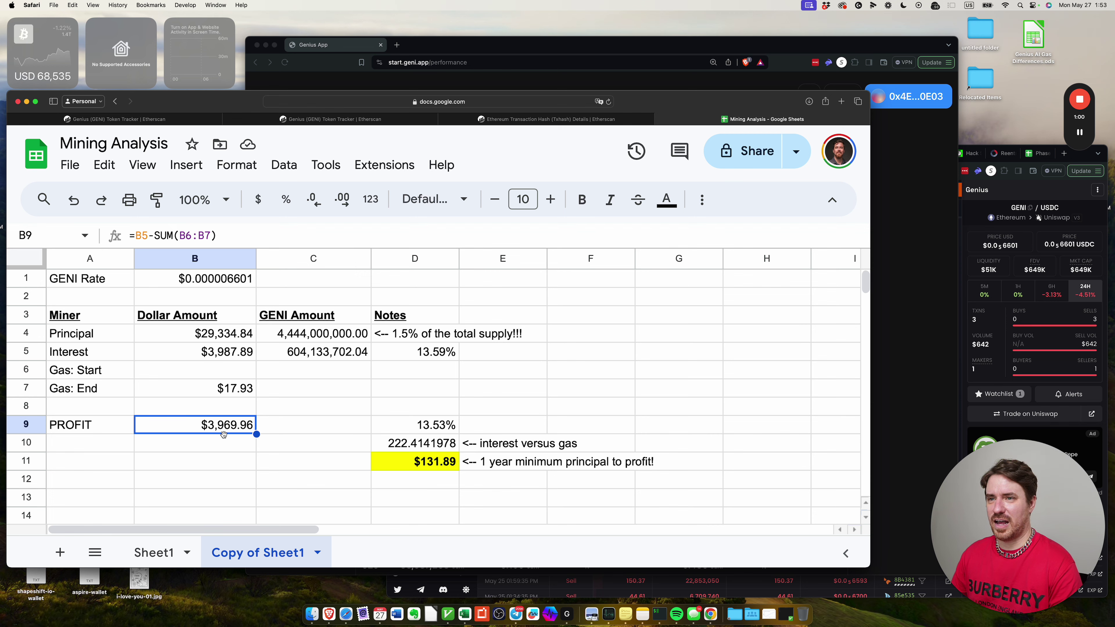
- Examine the miner's GENI transfer list and the EndMiner event data on Etherscan, glancing at the DEX Screener price chart
click(523, 121)
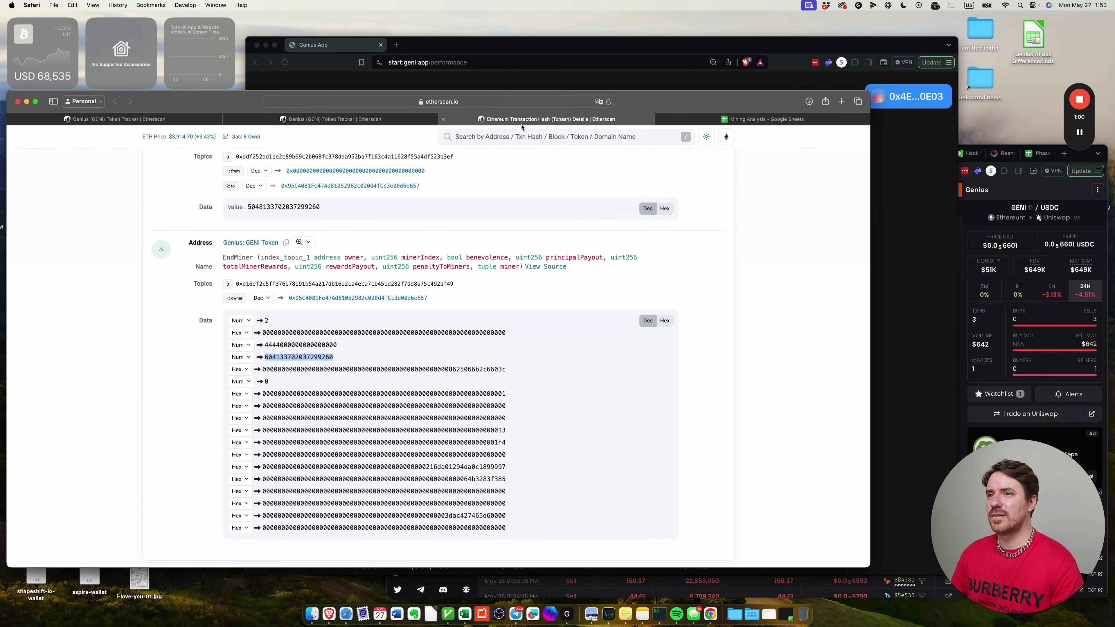
click(367, 119)
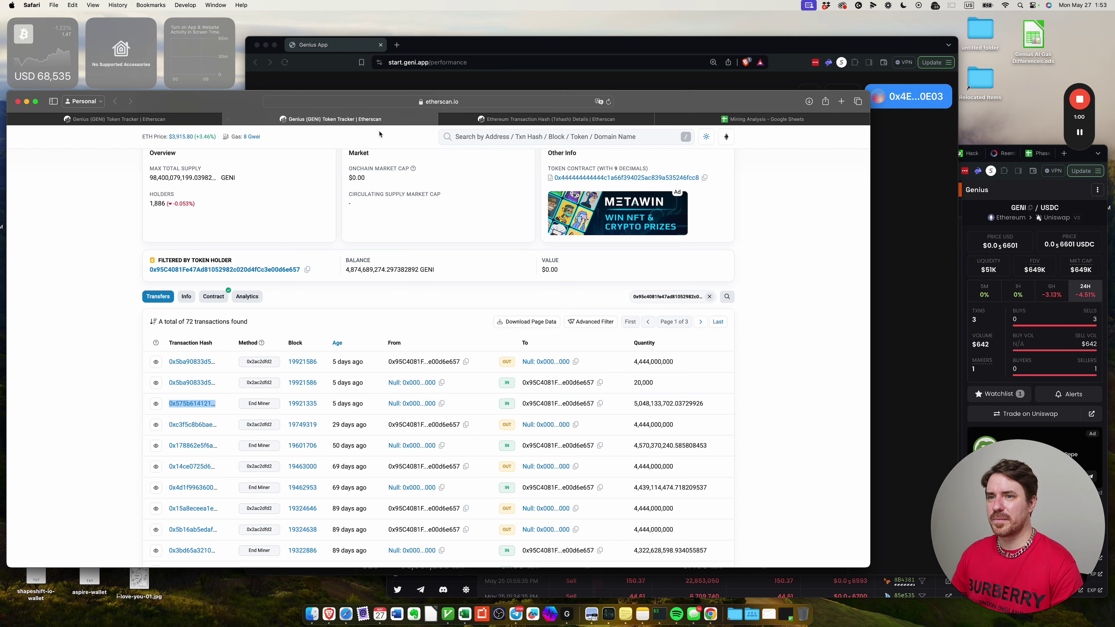
click(979, 205)
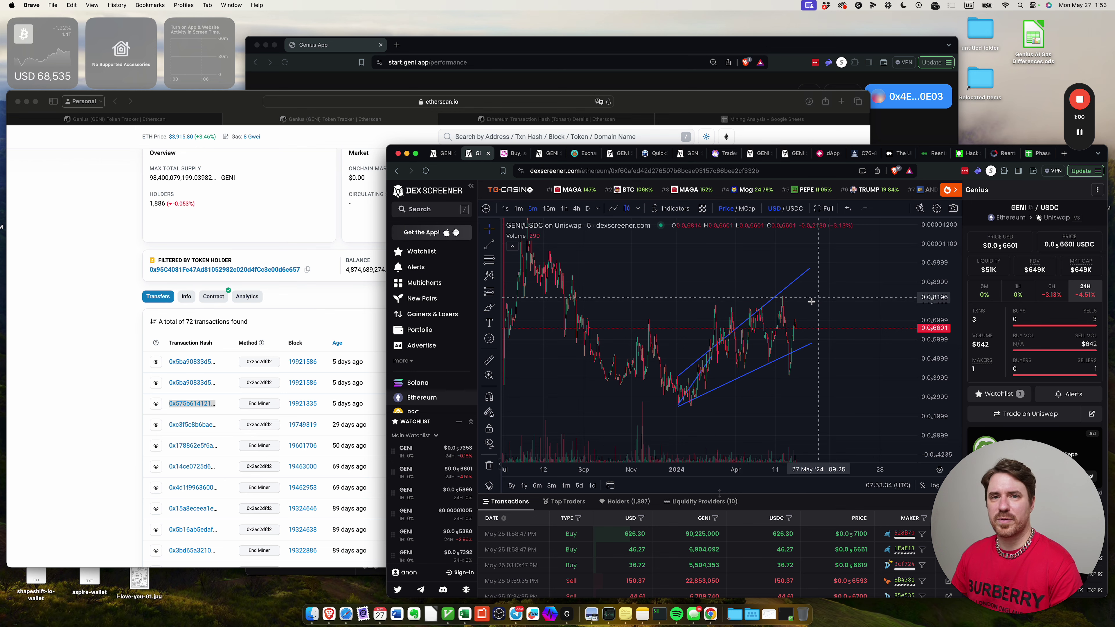
click(128, 337)
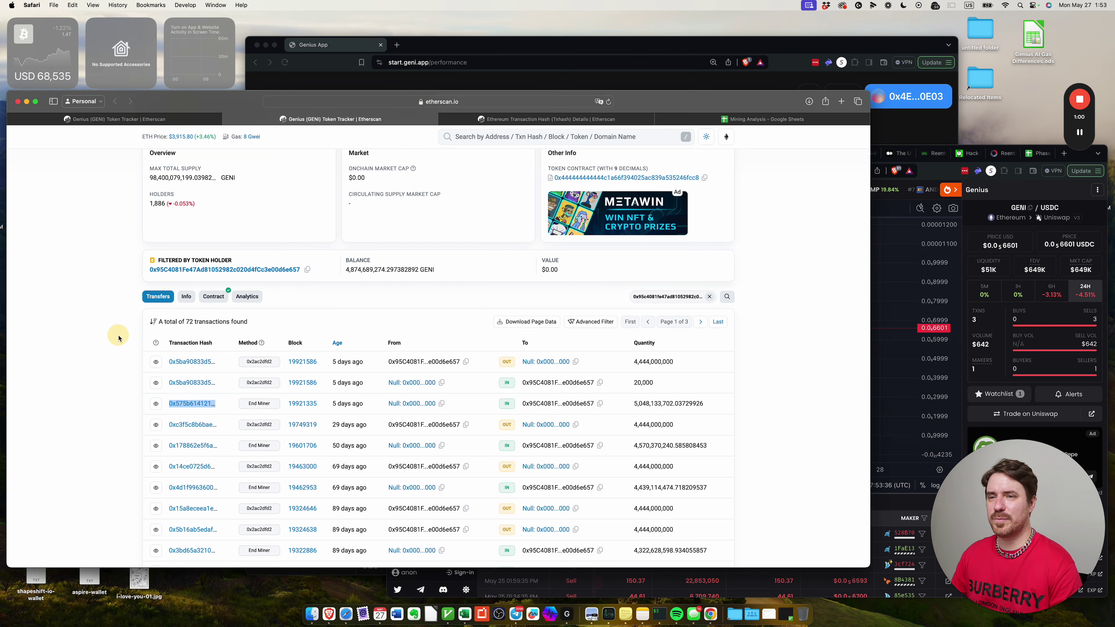
scroll(198, 382, up, 5)
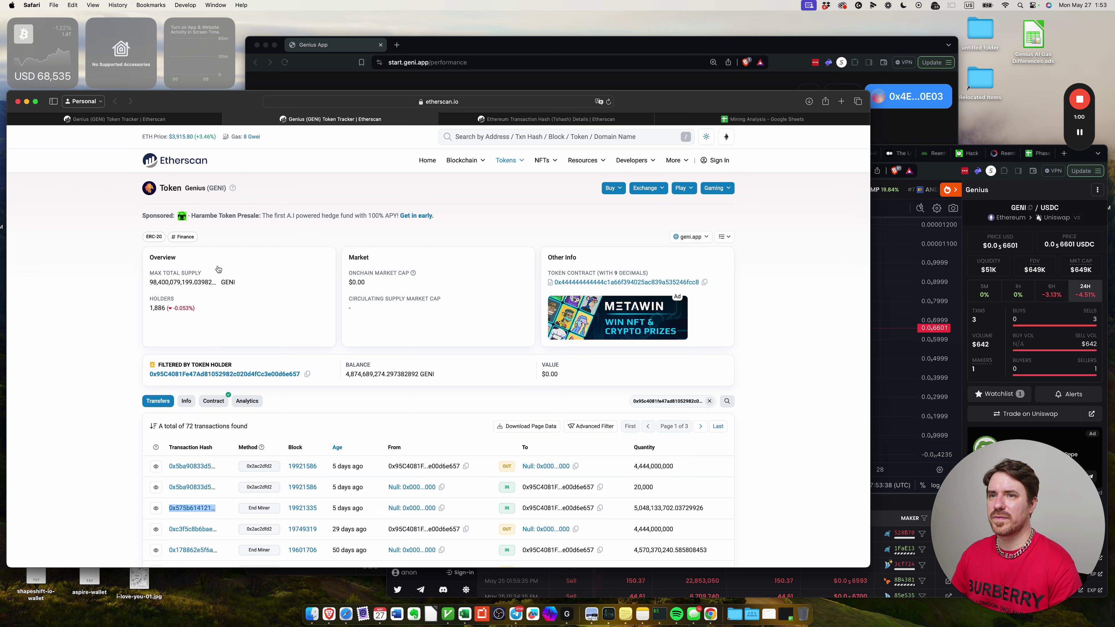
scroll(210, 283, down, 1)
scroll(195, 316, down, 2)
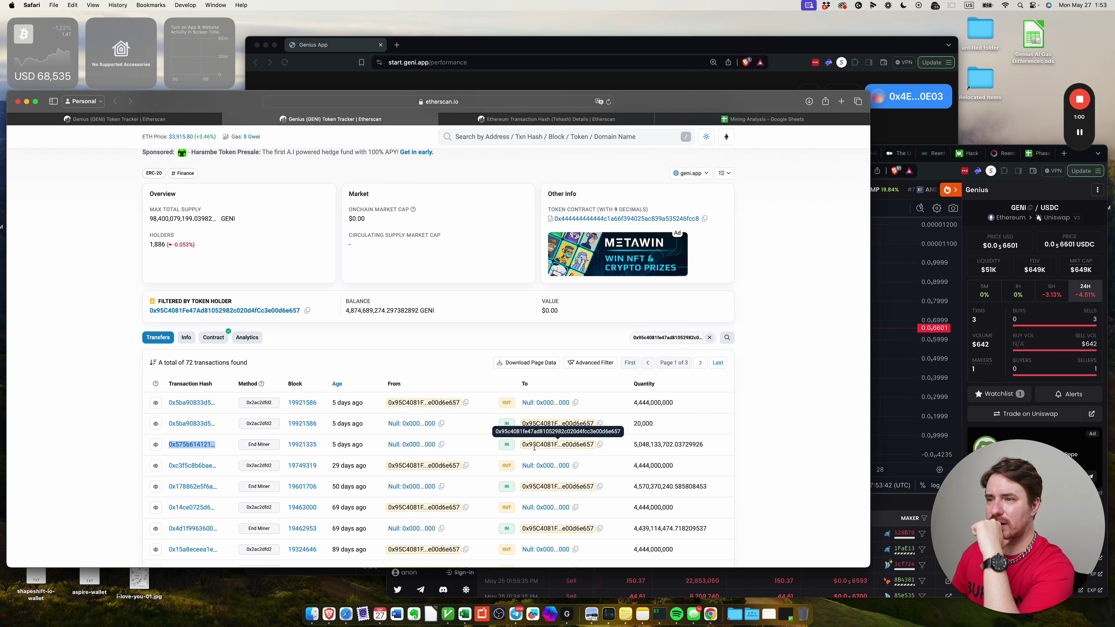
click(504, 121)
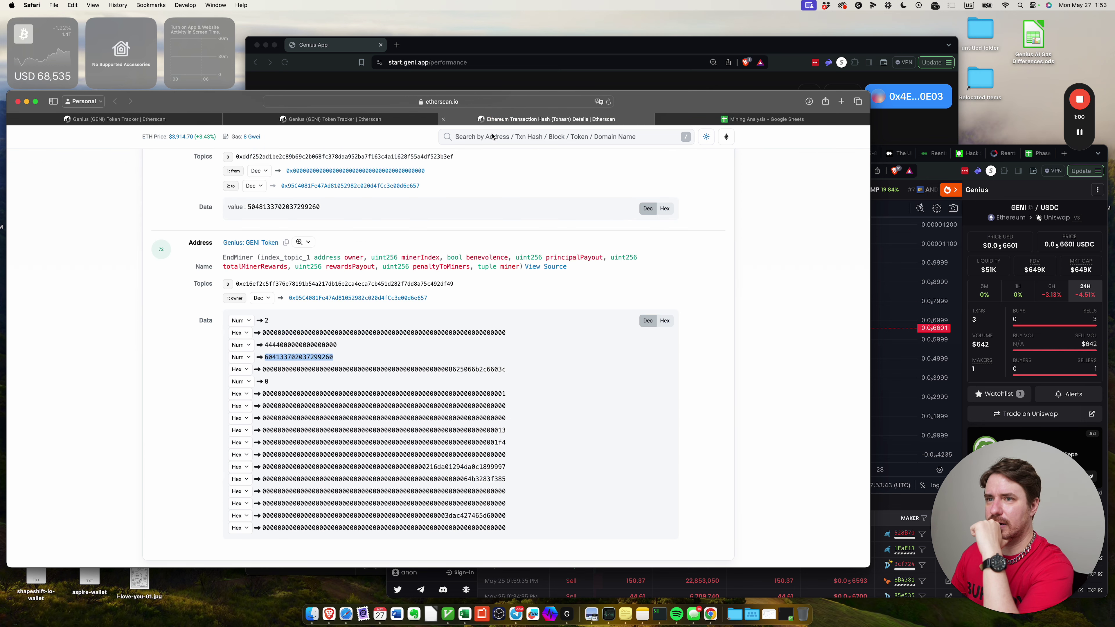
click(265, 324)
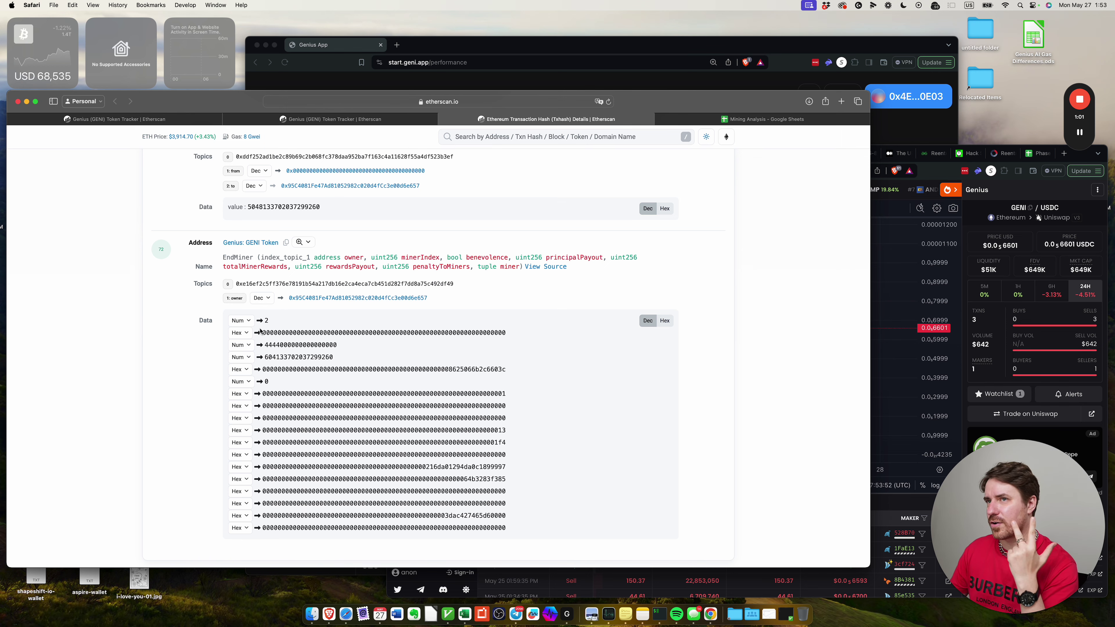
key(ctrl+shift+Tab)
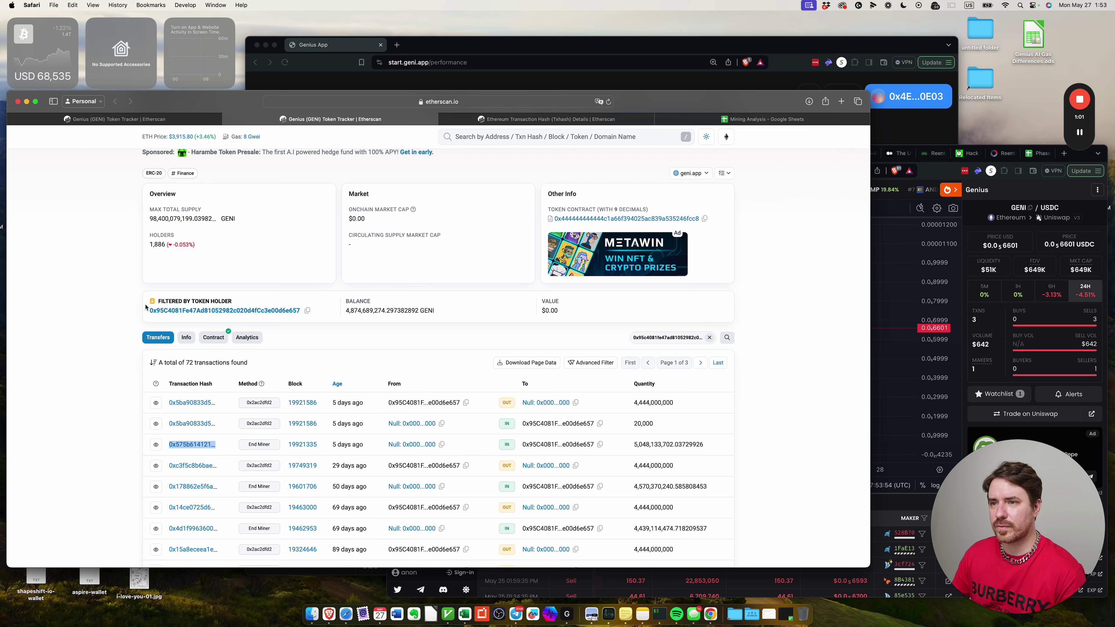
scroll(146, 307, down, 10)
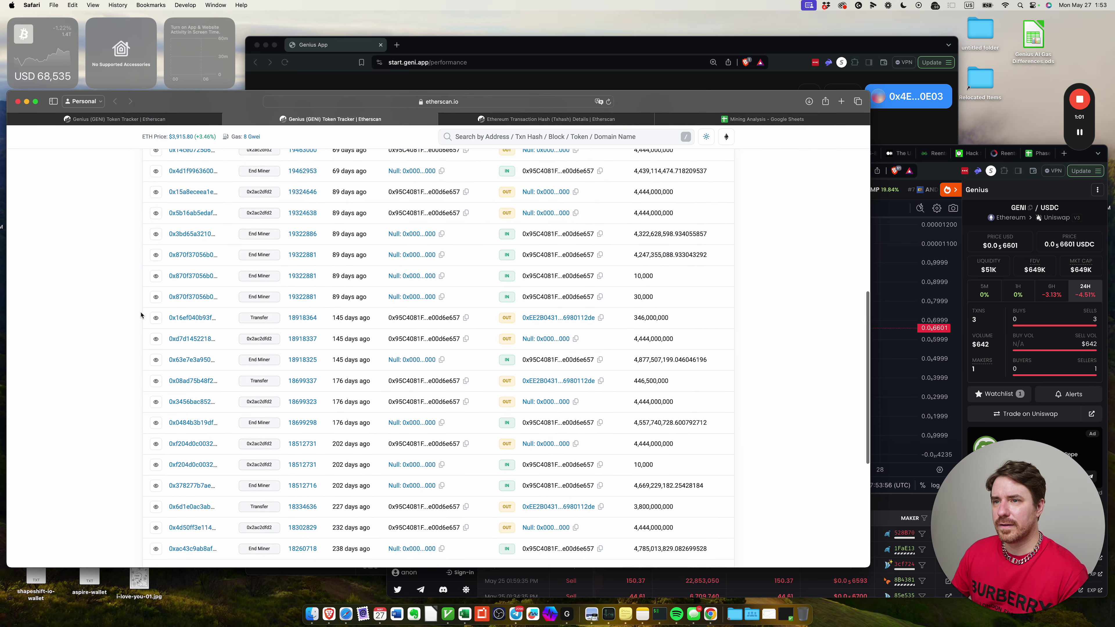
key(ctrl+Tab)
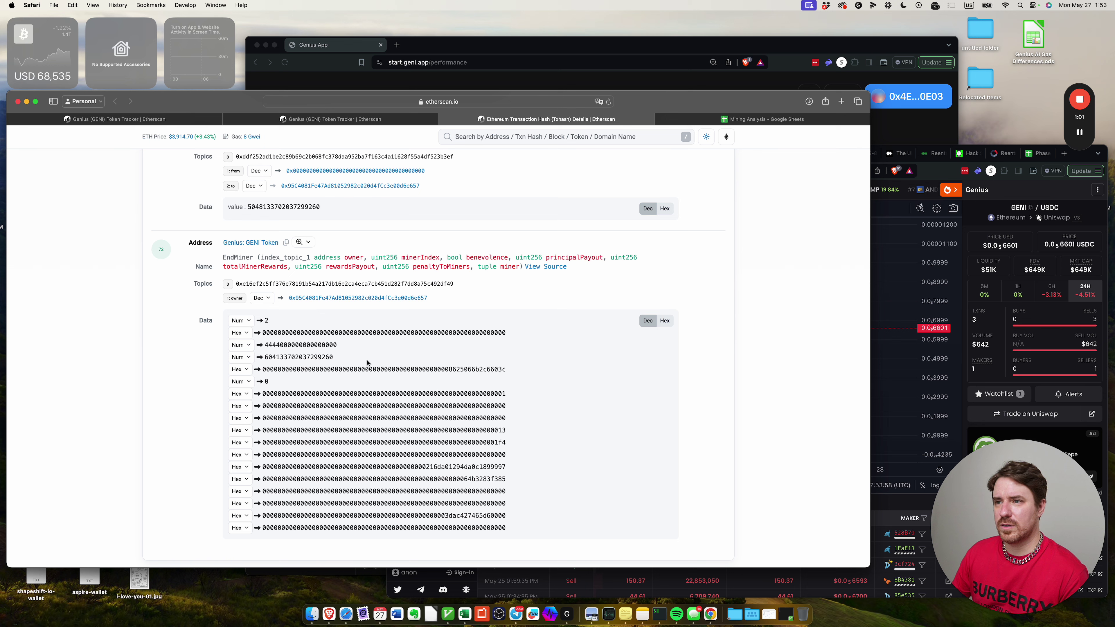
- Show the EndMiner data values ending in 13 and 1f4 as numbers instead of hex
click(256, 433)
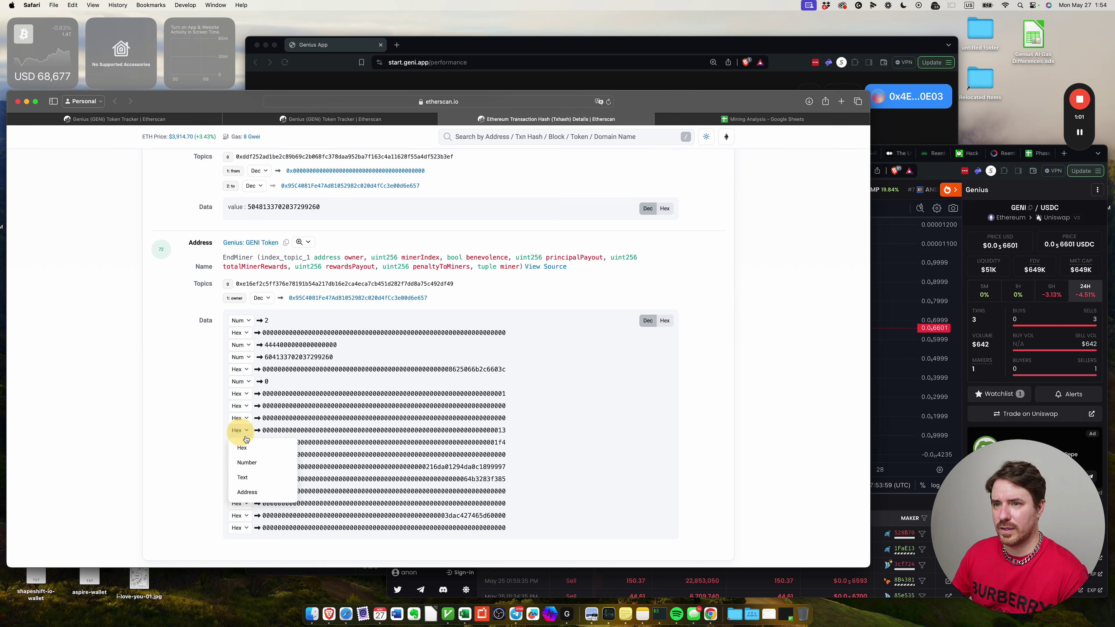
click(253, 461)
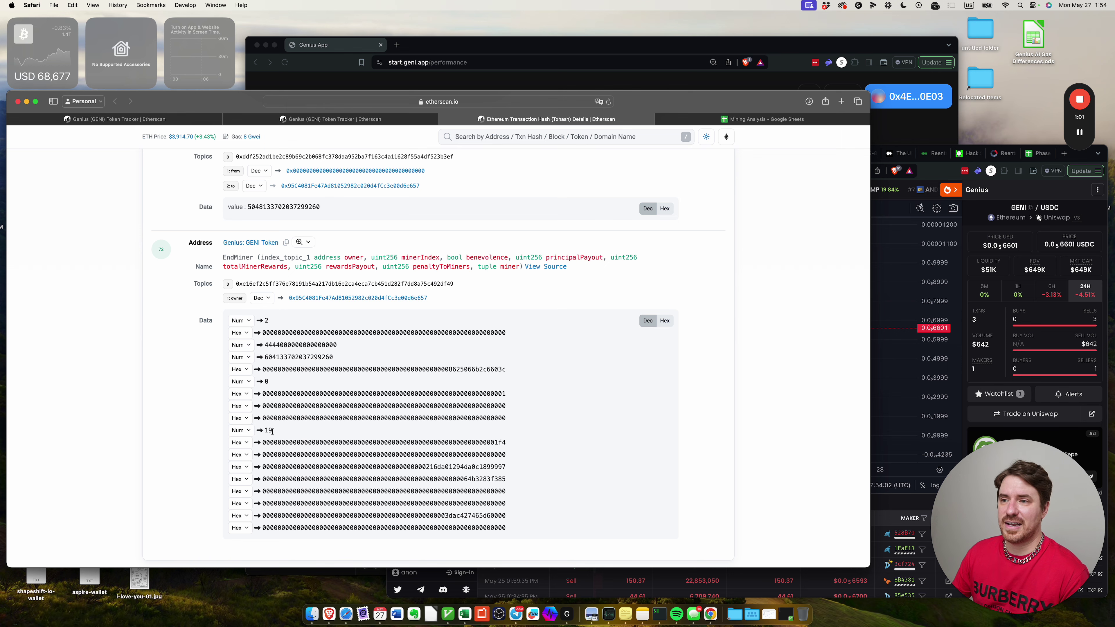
click(244, 444)
click(256, 473)
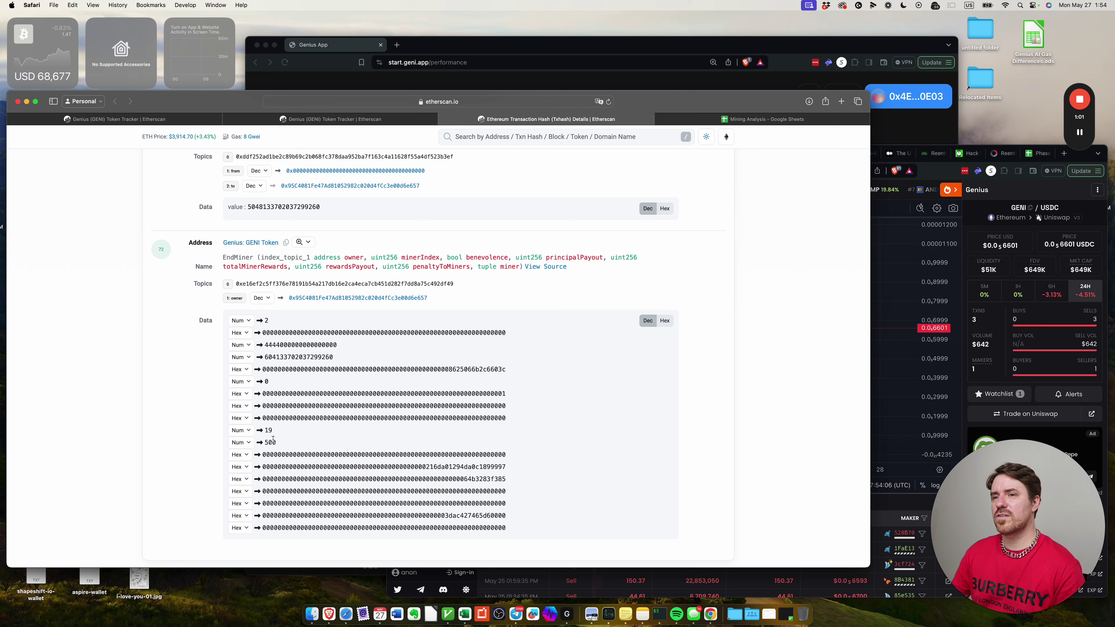
- Calculate 500/365 in Spotlight to convert the miner's term from days to years
key(super+space)
text(500/36)
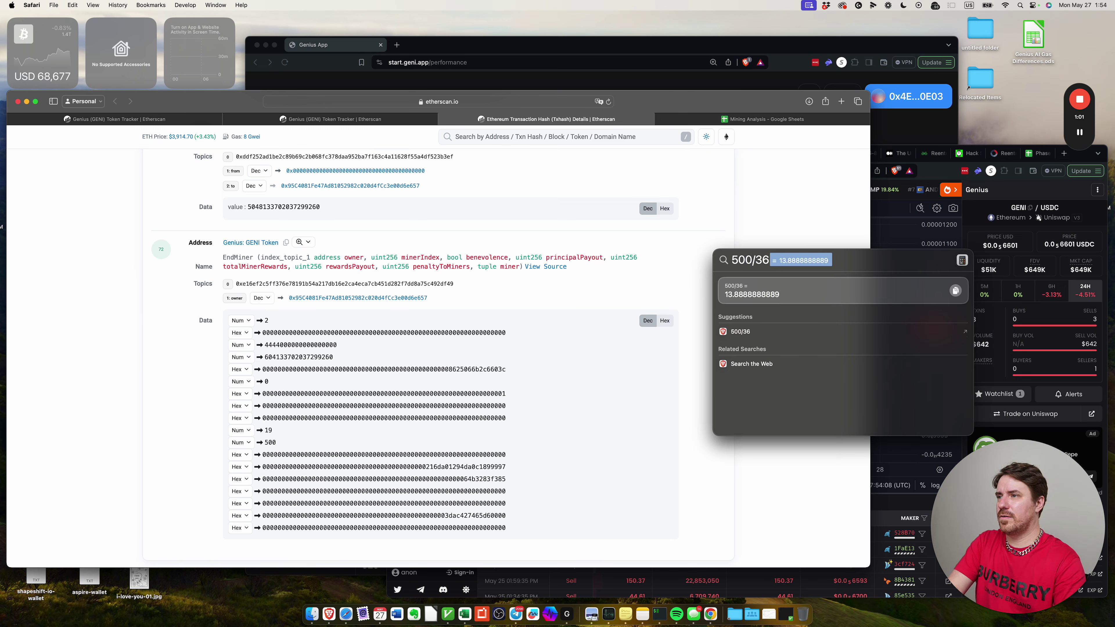
text(5)
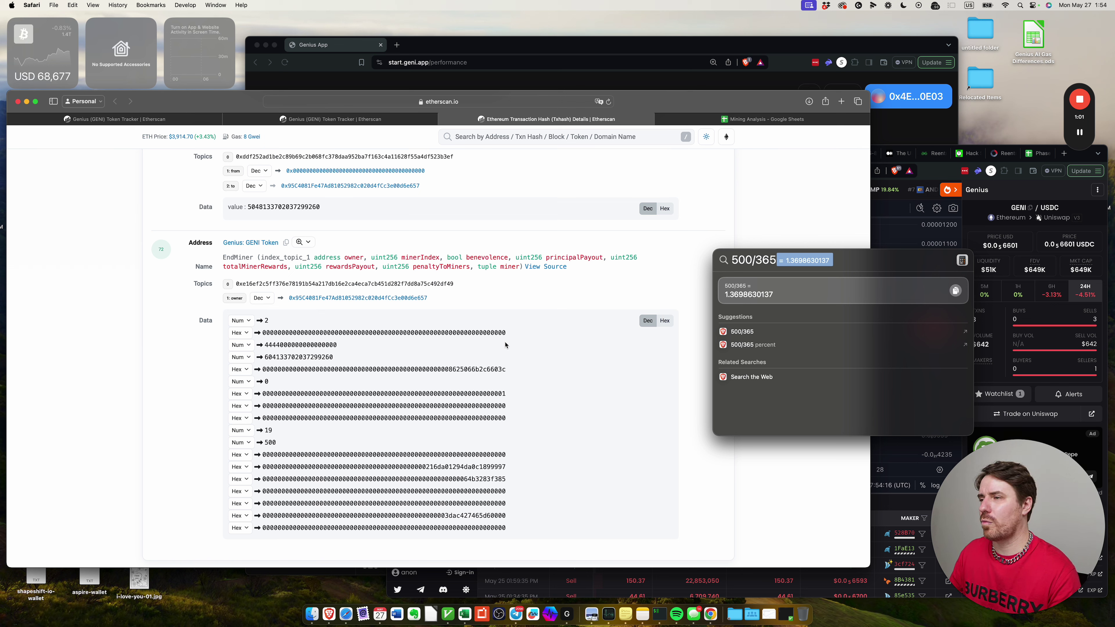
- Change the Spotlight calculation to 5555/365, and close Spotlight
key(Left)
key(Left)
key(Left)
key(Left)
key(BackSpace)
key(BackSpace)
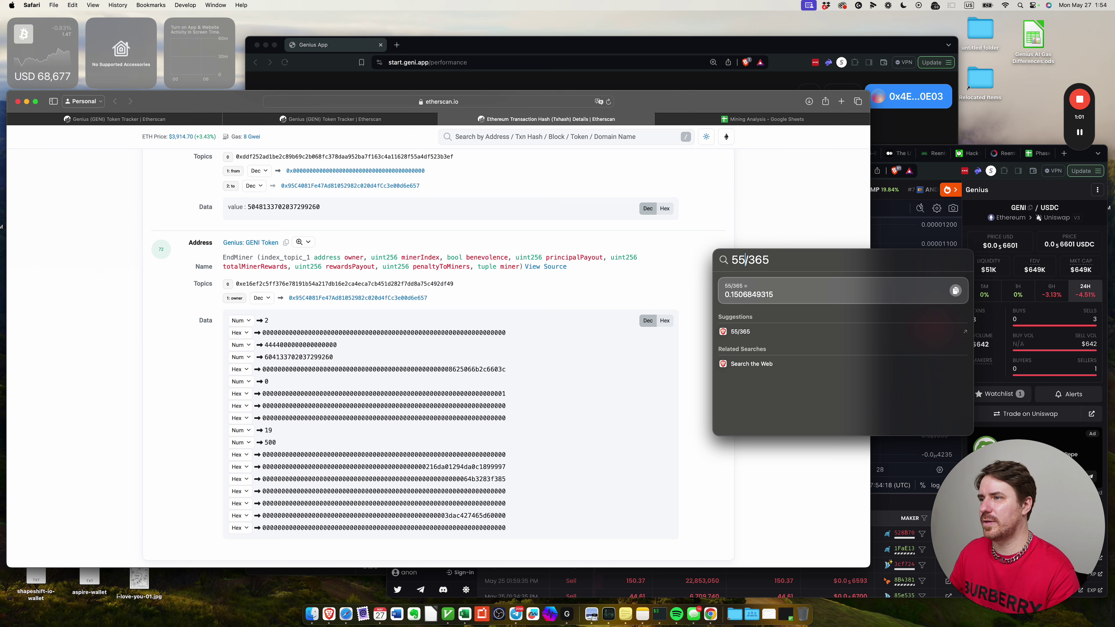
text(555)
click(679, 274)
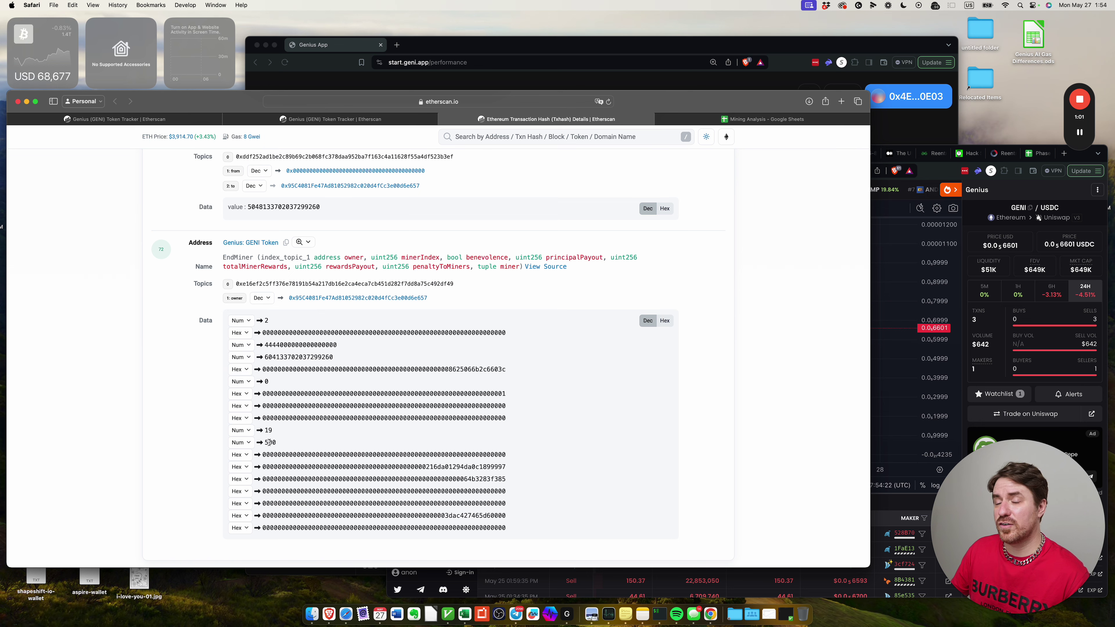
key(super+space)
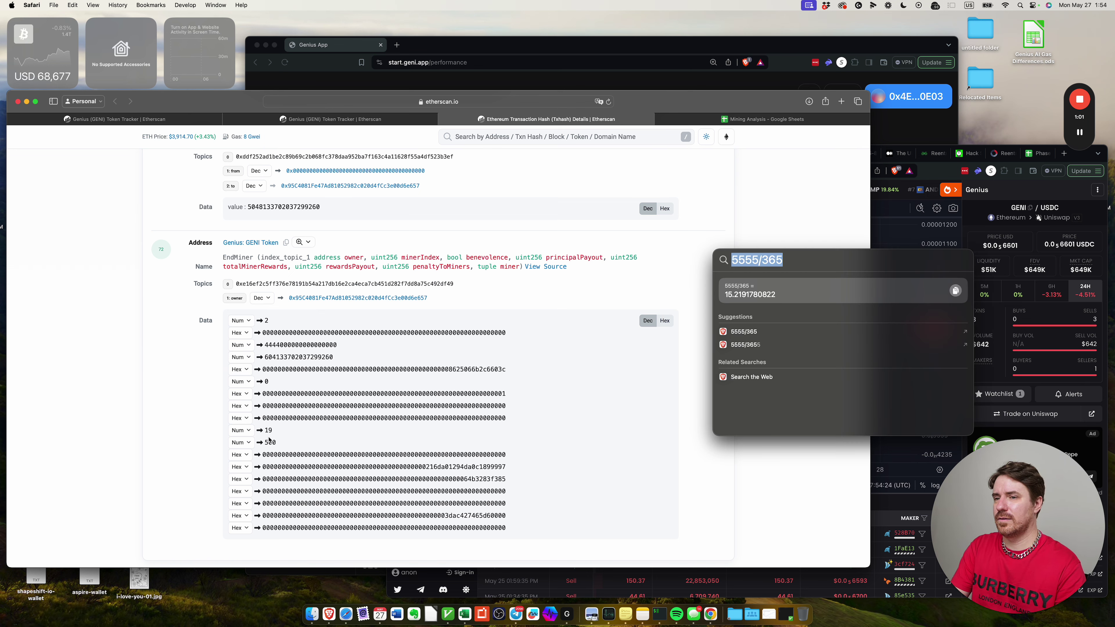
key(Escape)
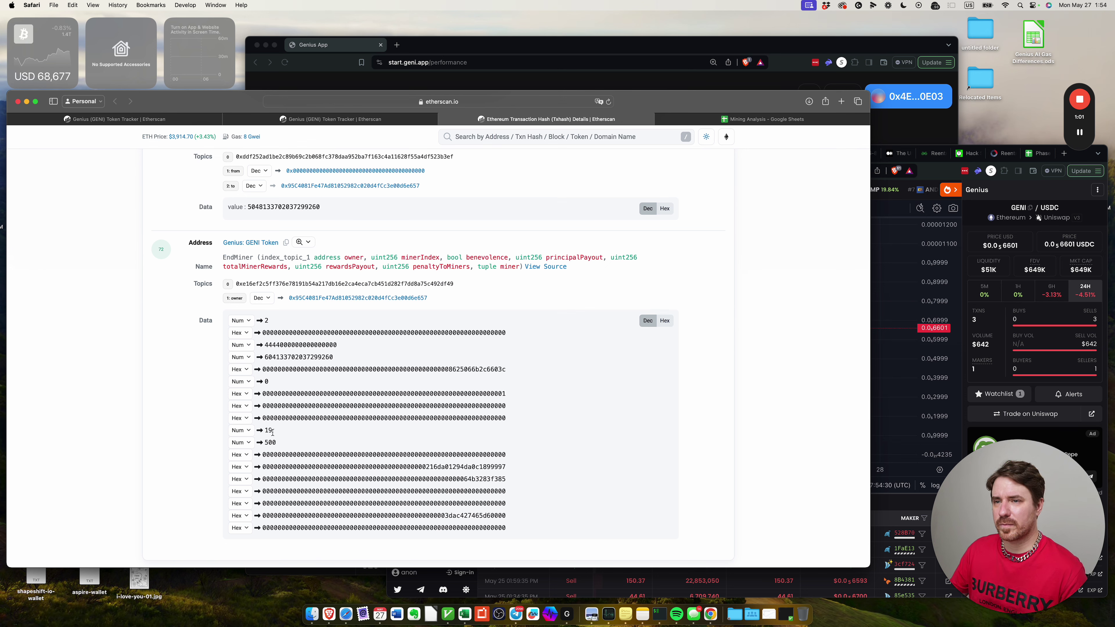
- In the Mining Analysis sheet, annualize the interest percentage with =D5/500*365 in E5 and format the cell as a percentage
click(356, 123)
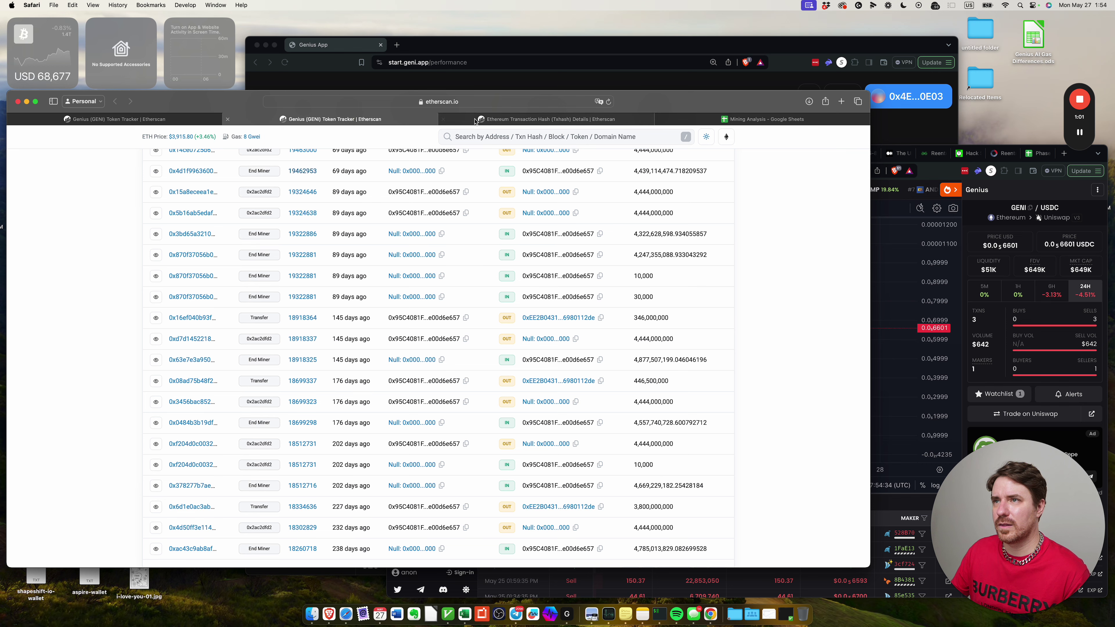
click(511, 120)
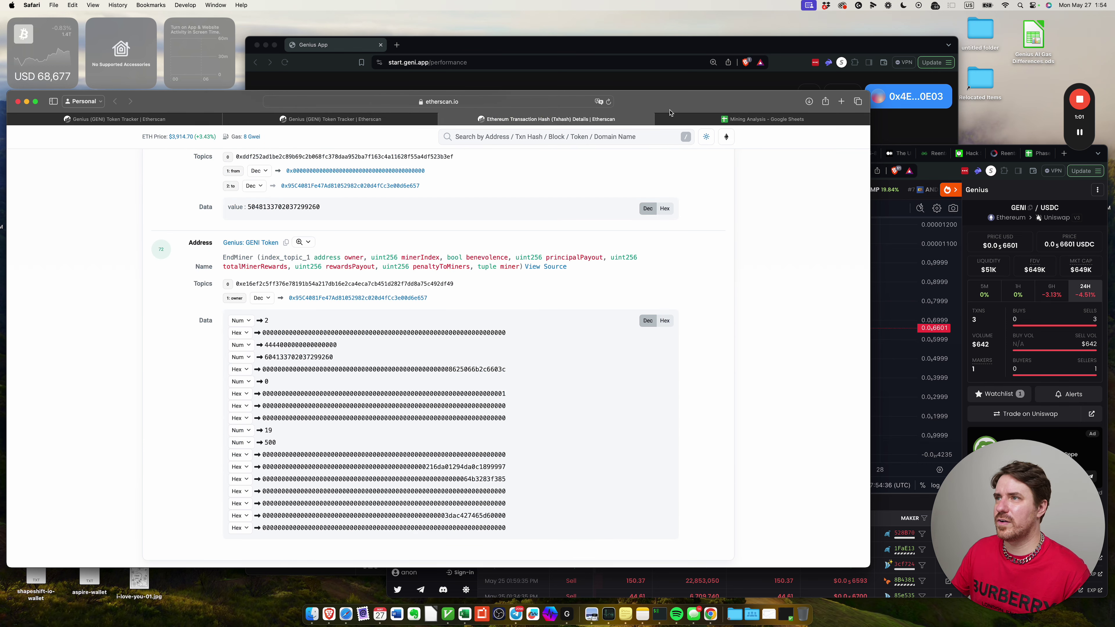
click(688, 121)
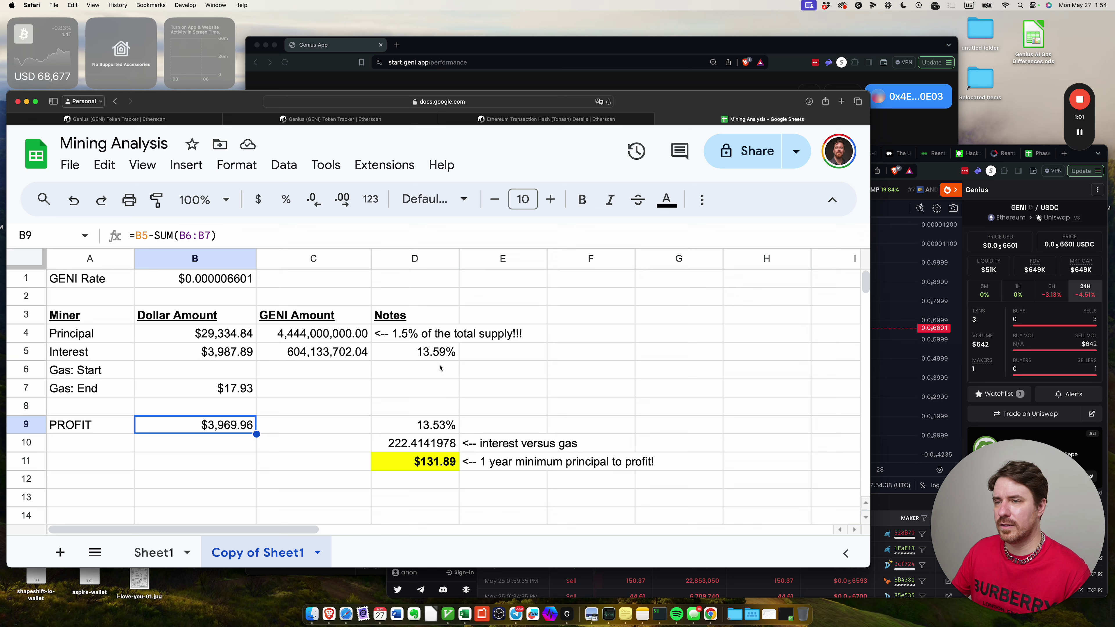
click(480, 355)
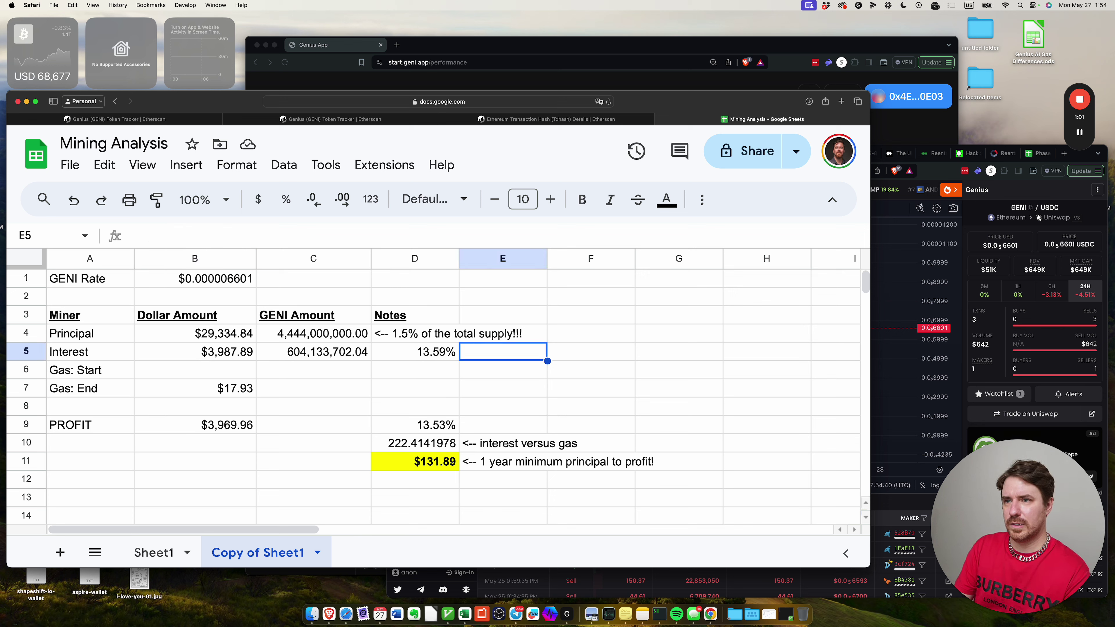
click(415, 370)
click(502, 352)
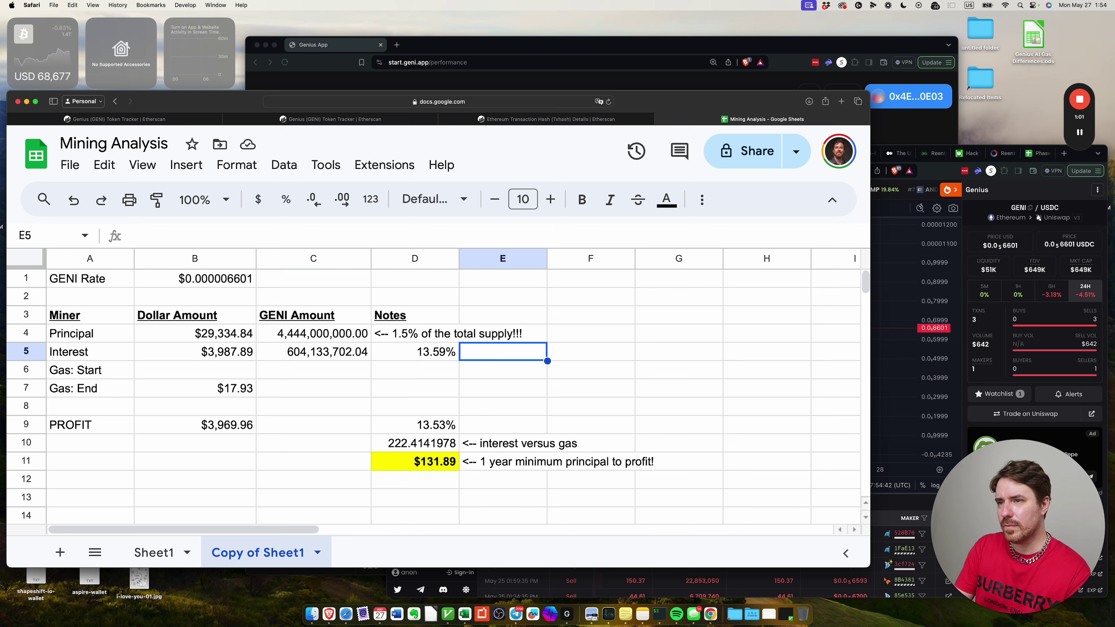
text(=)
key(Left)
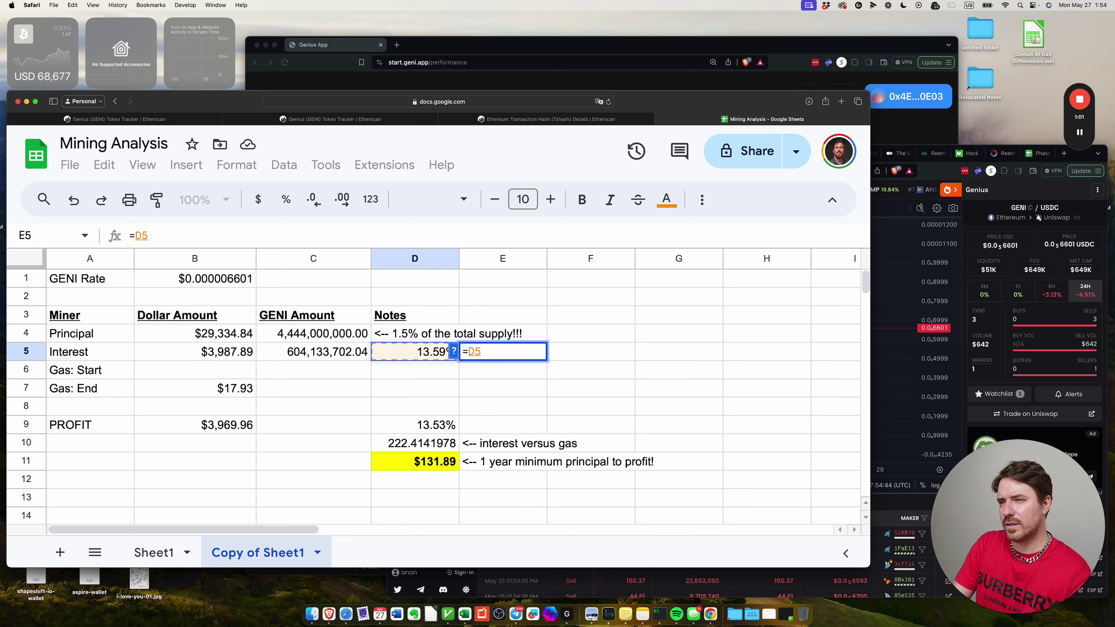
text(/500*365)
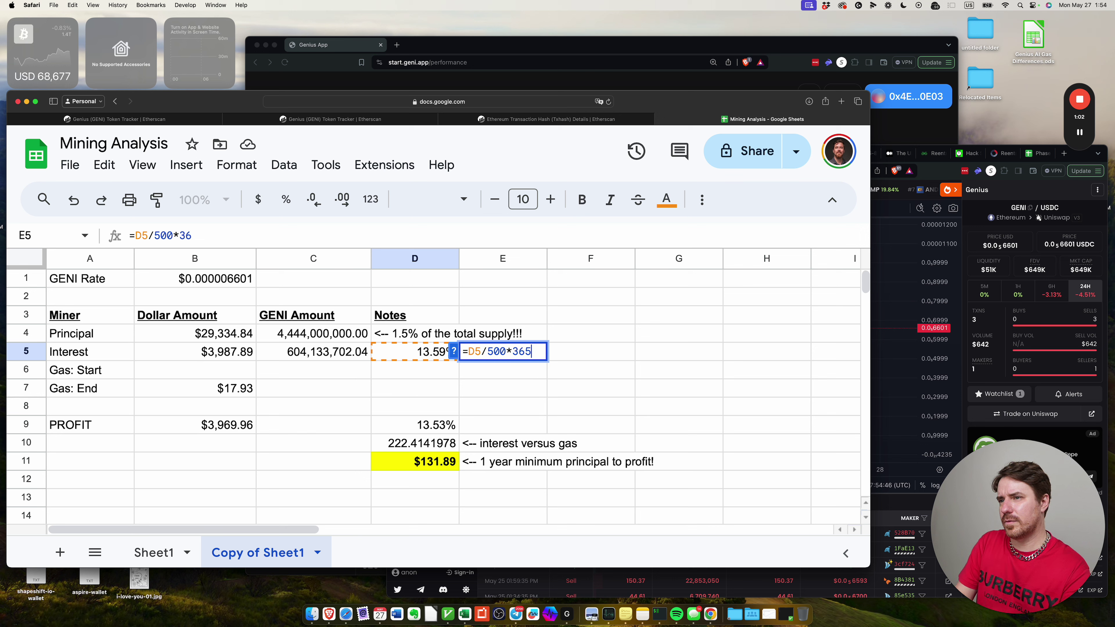
key(Return)
key(Up)
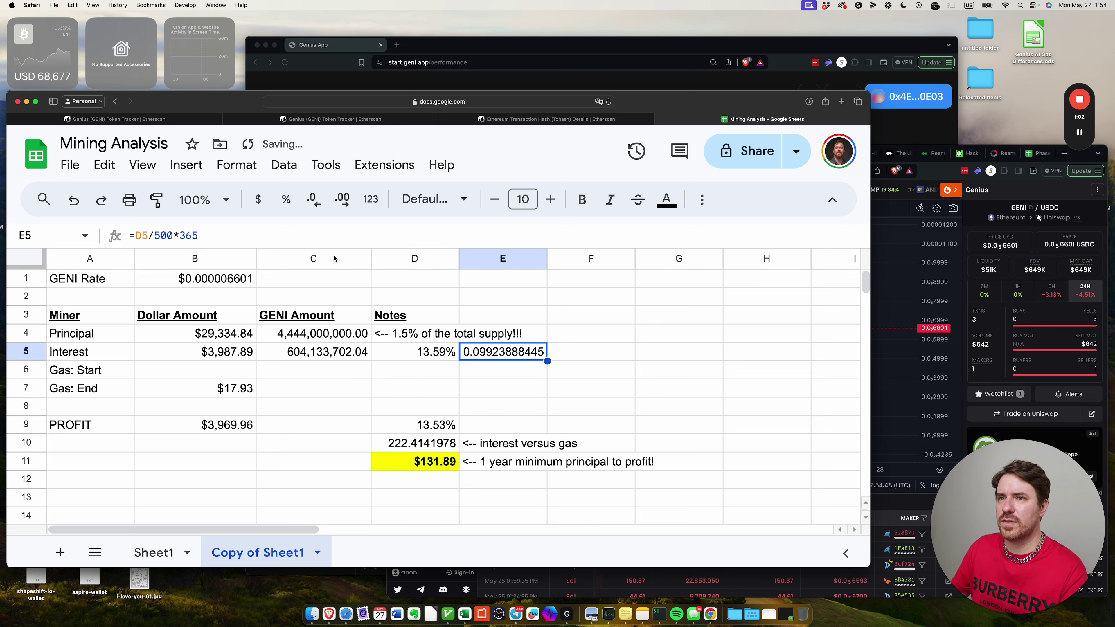
click(286, 199)
- Label the annualized rate with "<-- APY" in F5 and the interest percentage with "^-- ROI" in D6
click(566, 356)
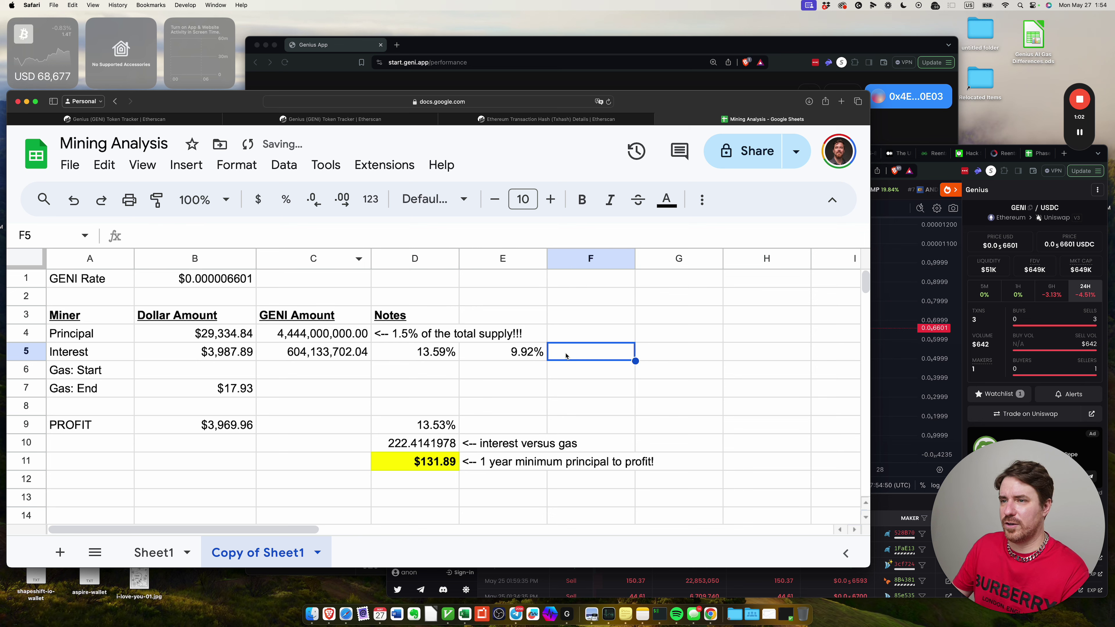
text(<-- APY)
key(Return)
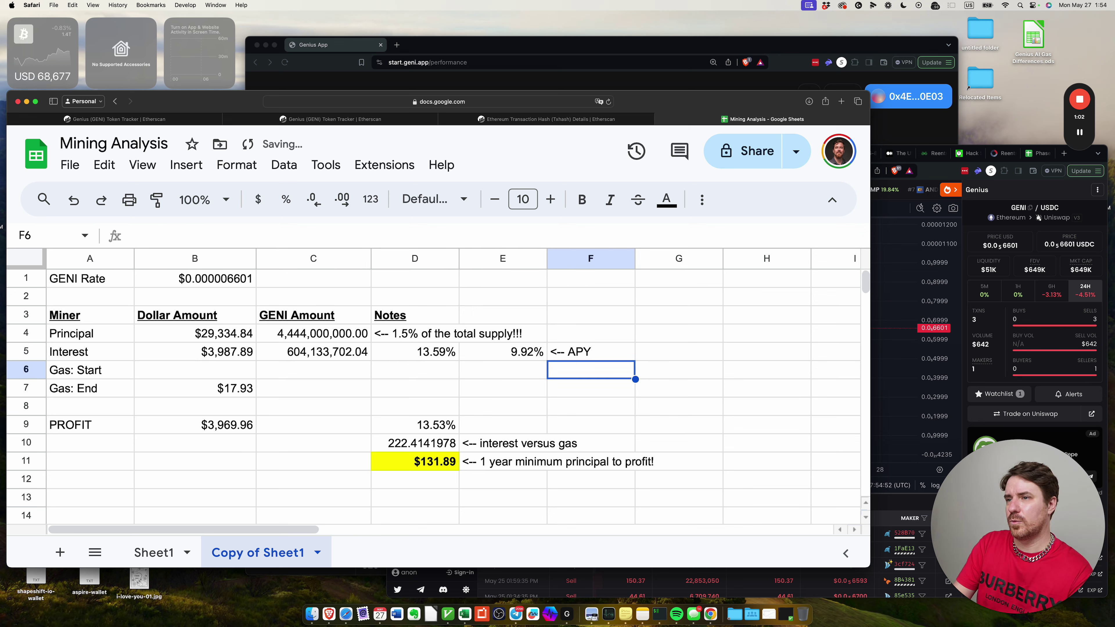
click(503, 351)
click(415, 370)
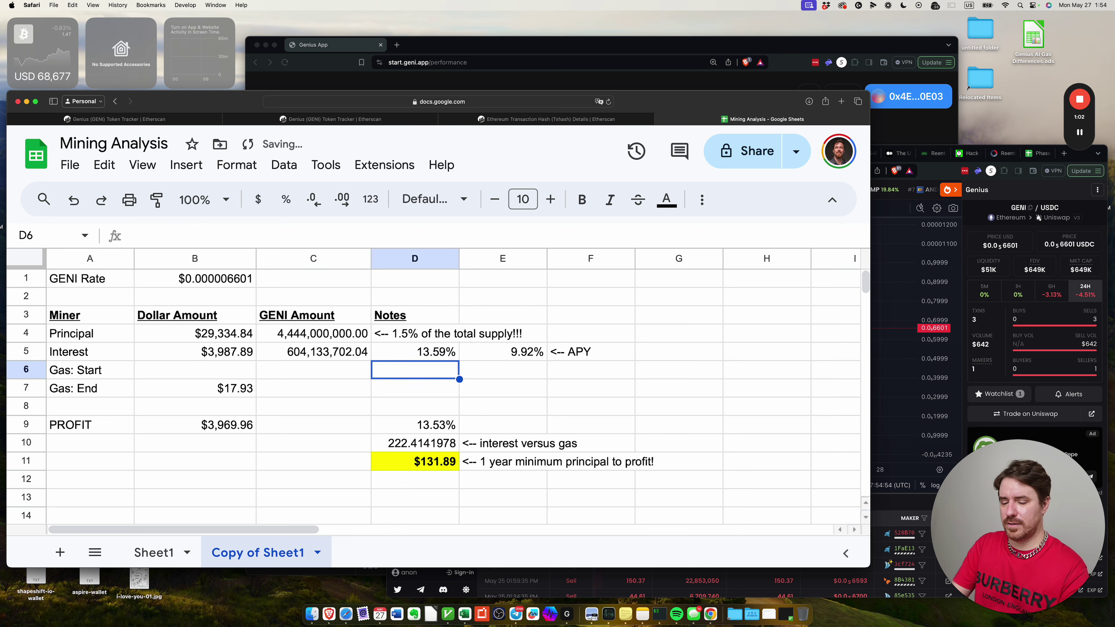
text(^-- ROI)
key(Return)
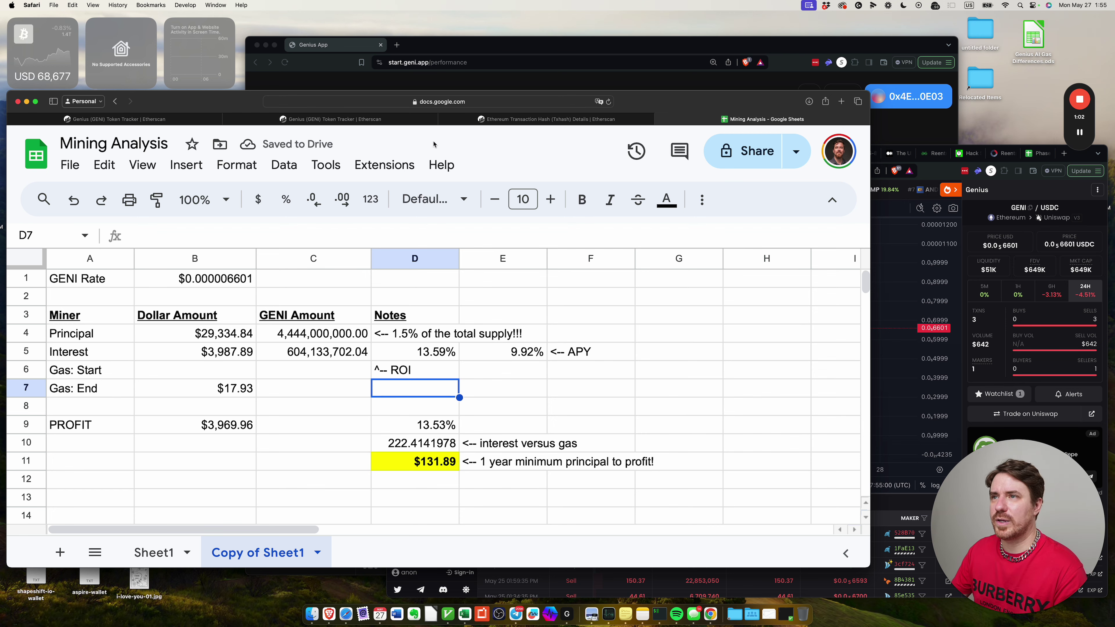
- Go back to the holder's GENI transfers on Etherscan and look through the first page for the miner's start transaction
click(443, 121)
click(387, 122)
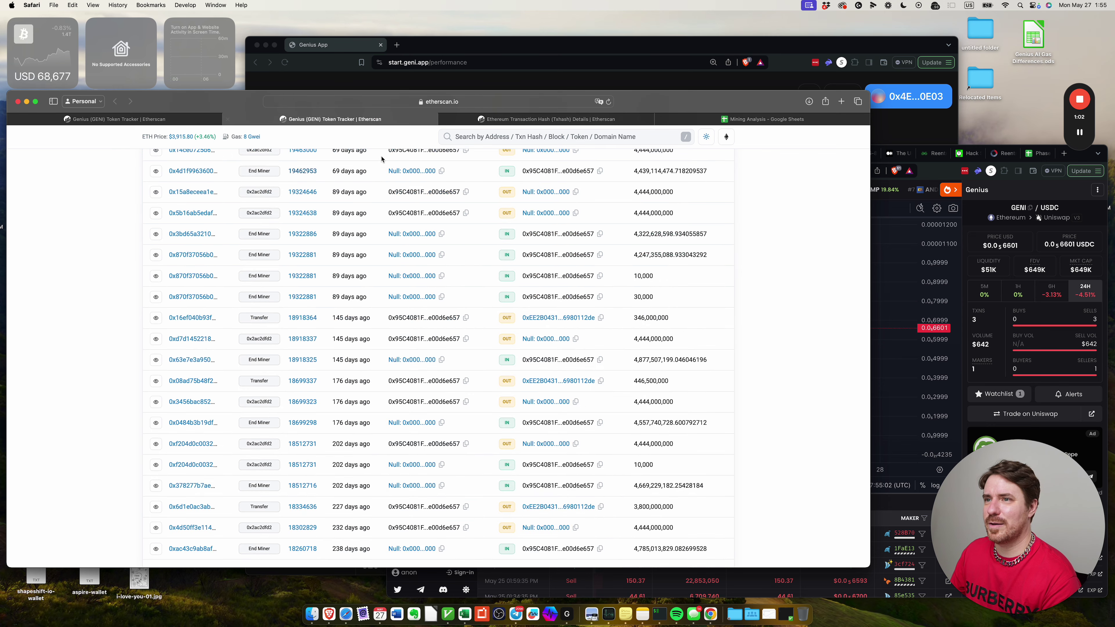
scroll(378, 414, up, 15)
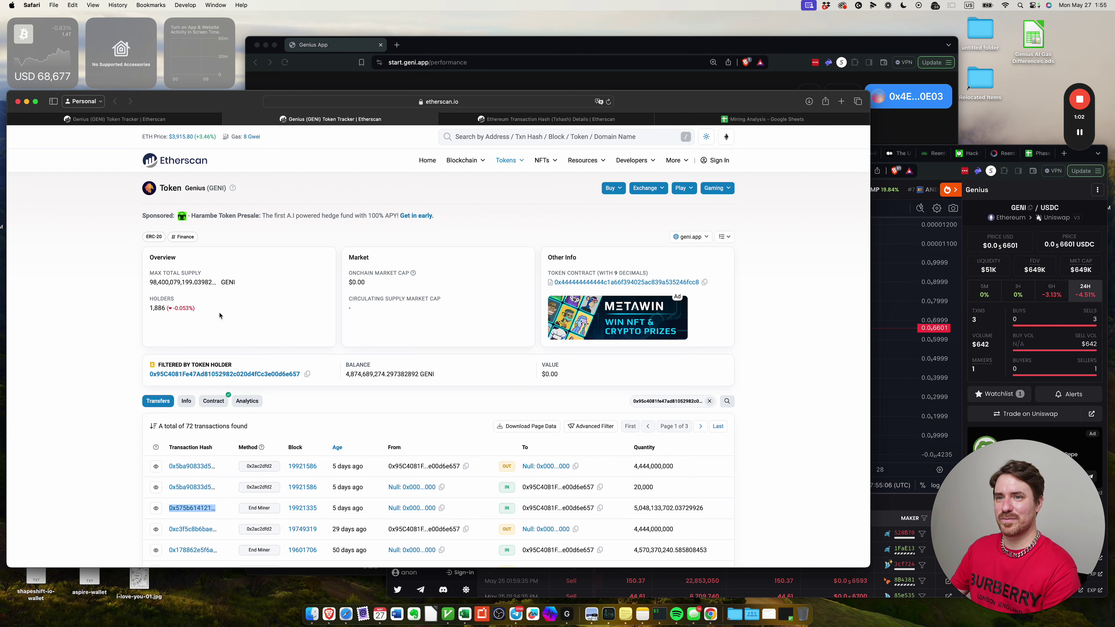
scroll(292, 357, down, 20)
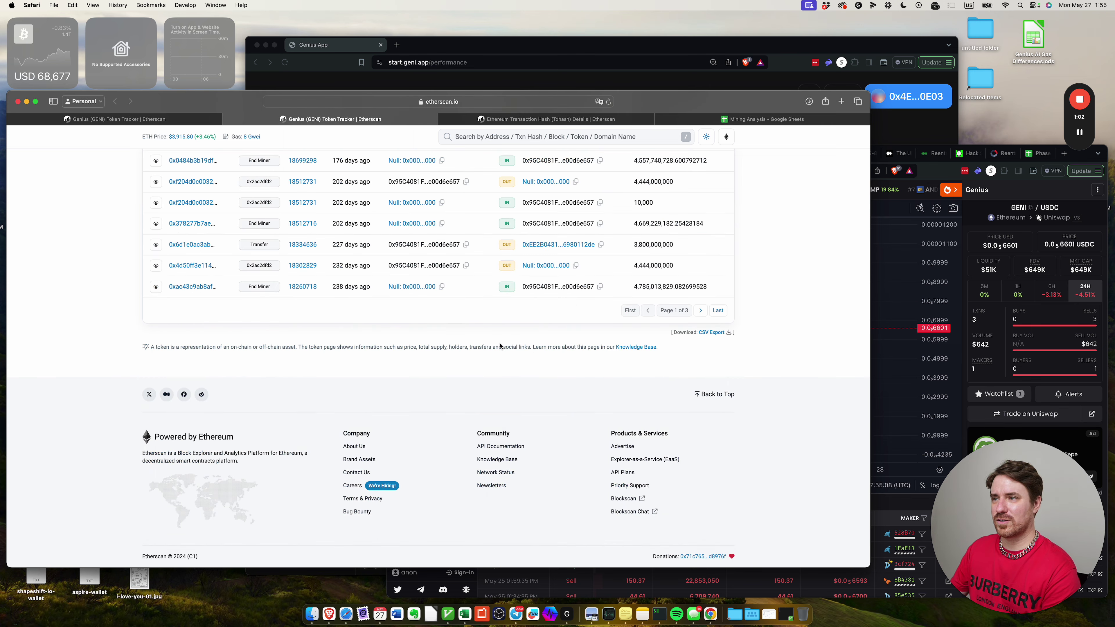
scroll(506, 349, up, 5)
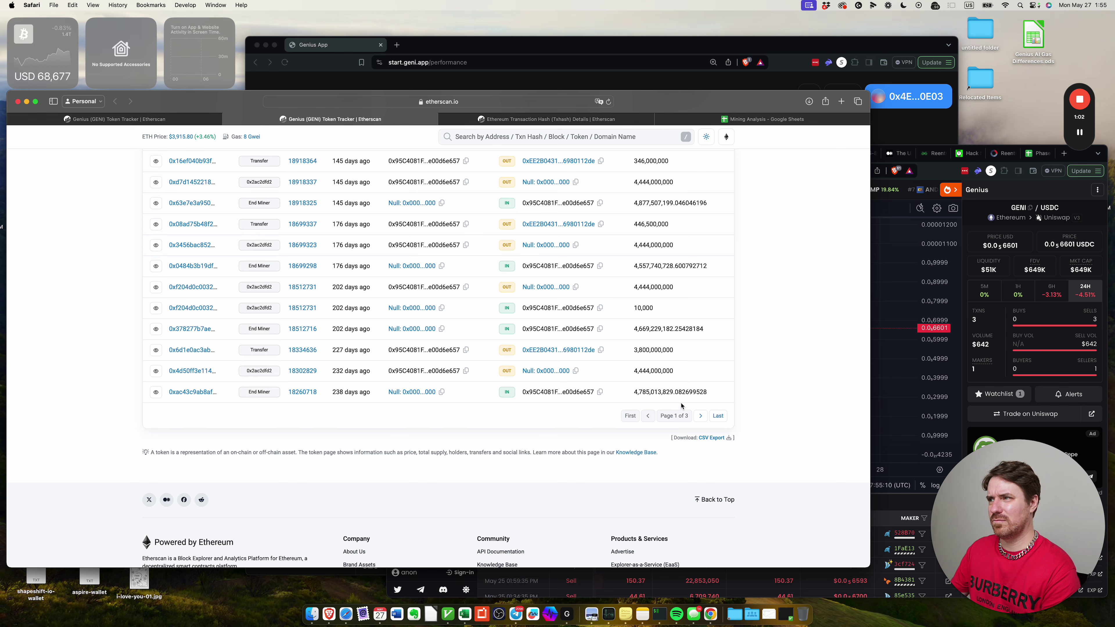
- Check the miner's start day in the EndMiner log and the current Genius day, and calculate 531-19 in Spotlight
key(ctrl+Tab)
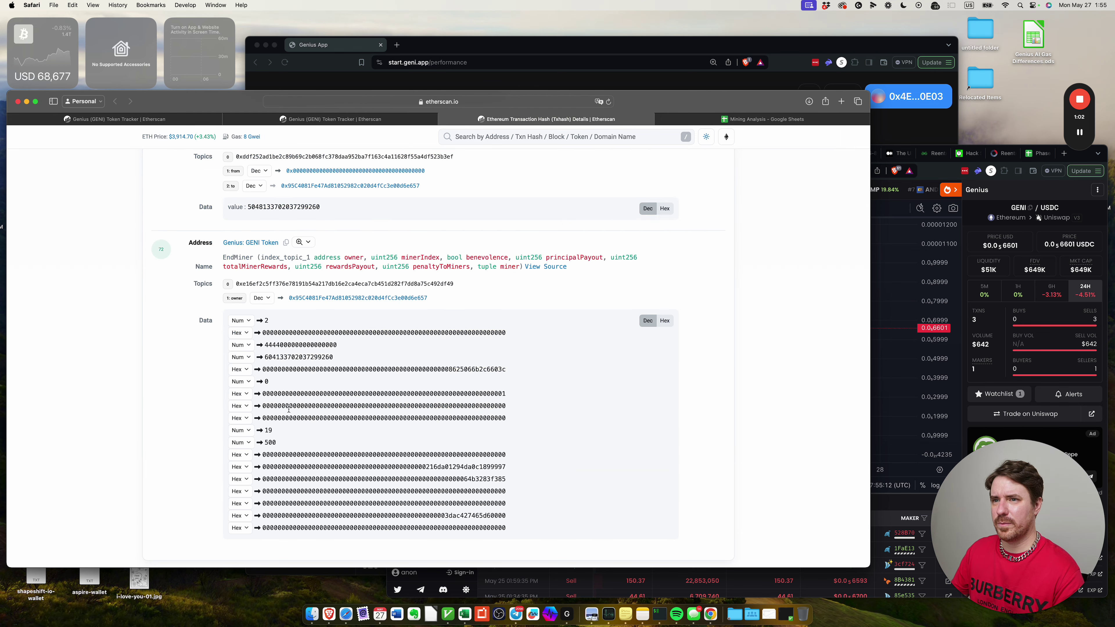
click(491, 74)
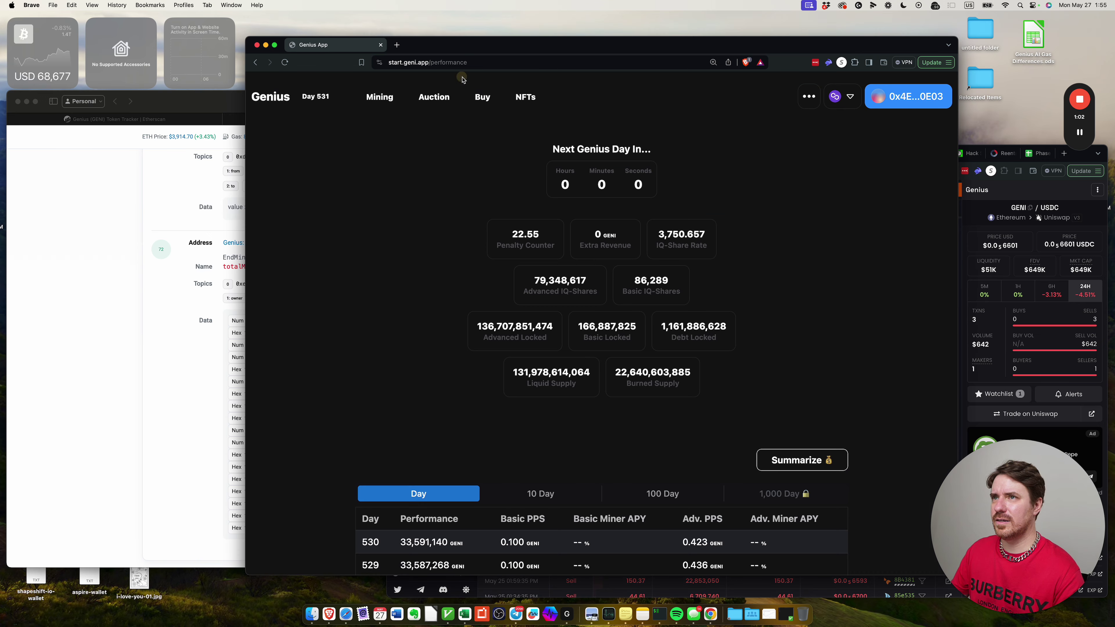
key(cmd+space)
text(531-2)
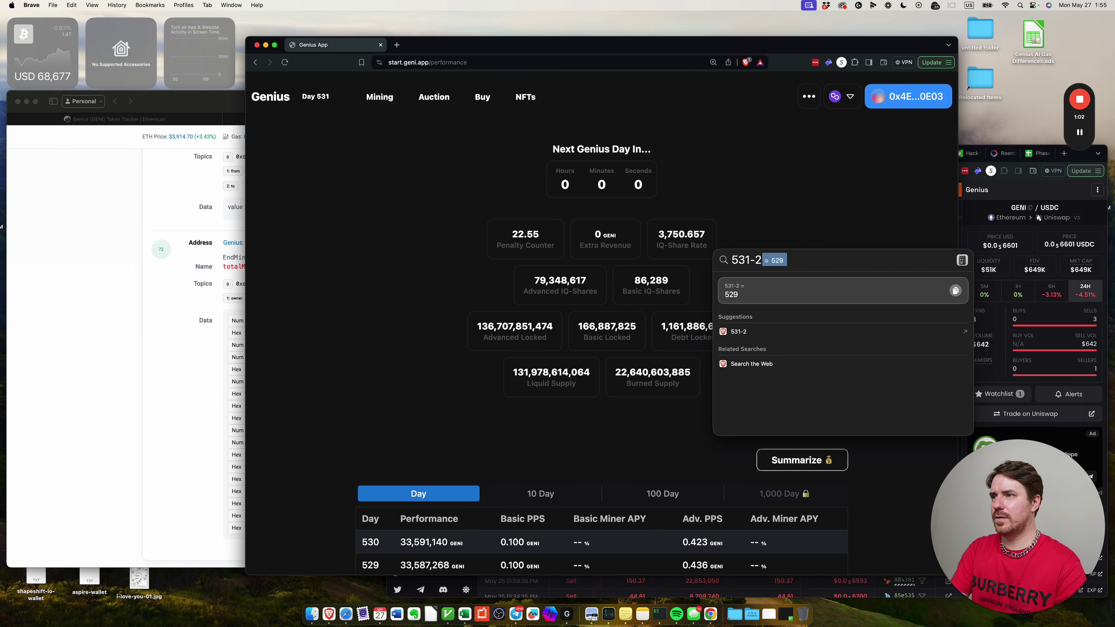
key(BackSpace)
text(16)
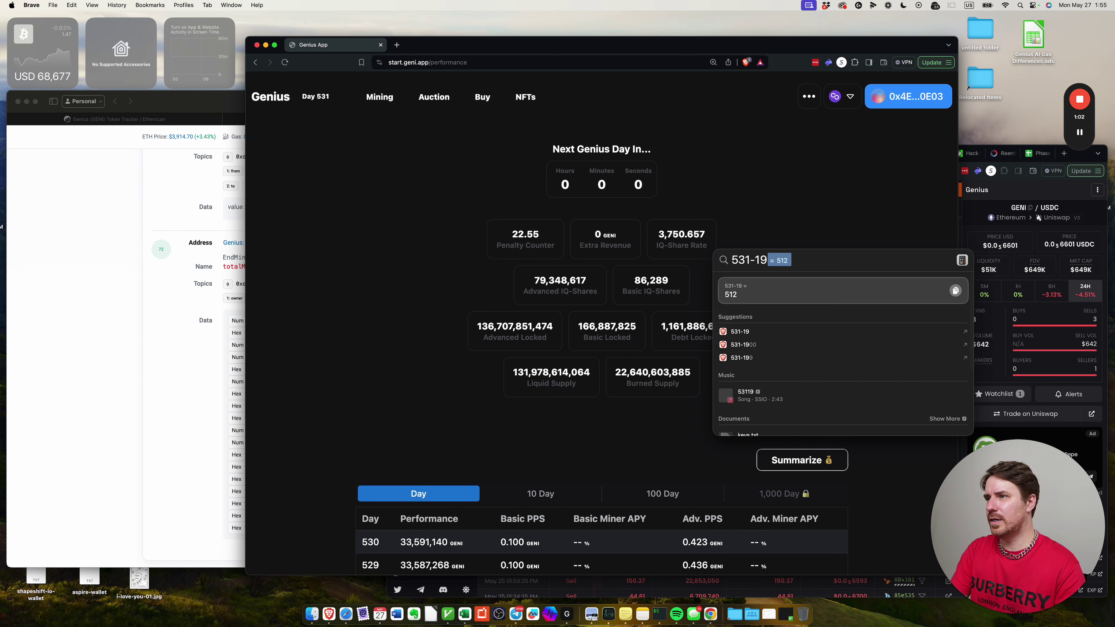
key(Escape)
- Go to the last page of the holder's GENI transfers on Etherscan and look for transactions from about 512 days ago
click(129, 381)
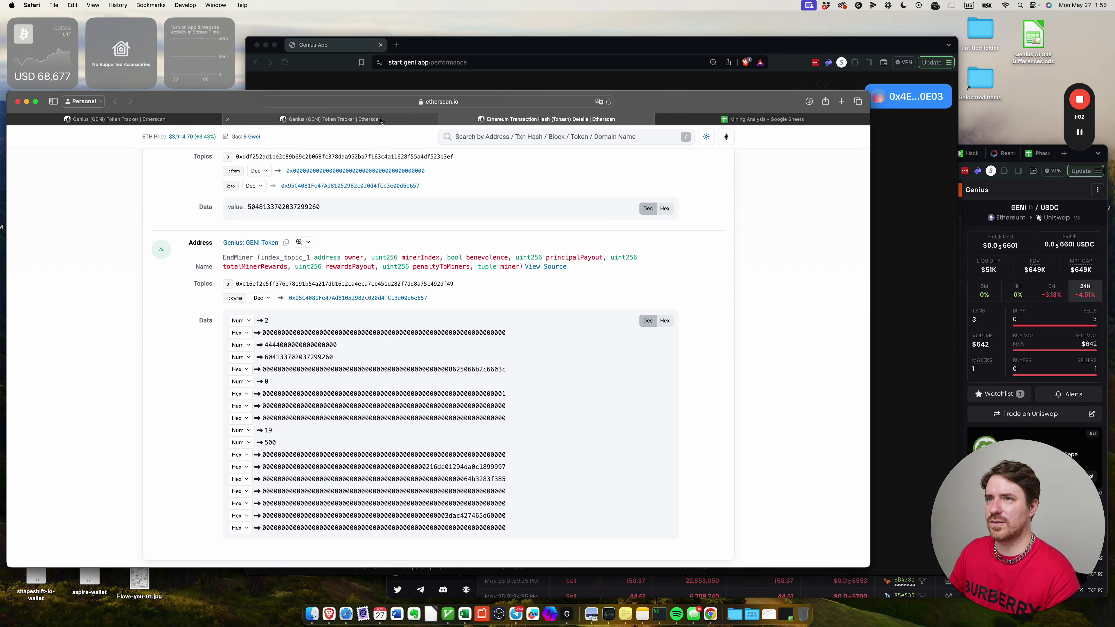
click(330, 119)
click(700, 415)
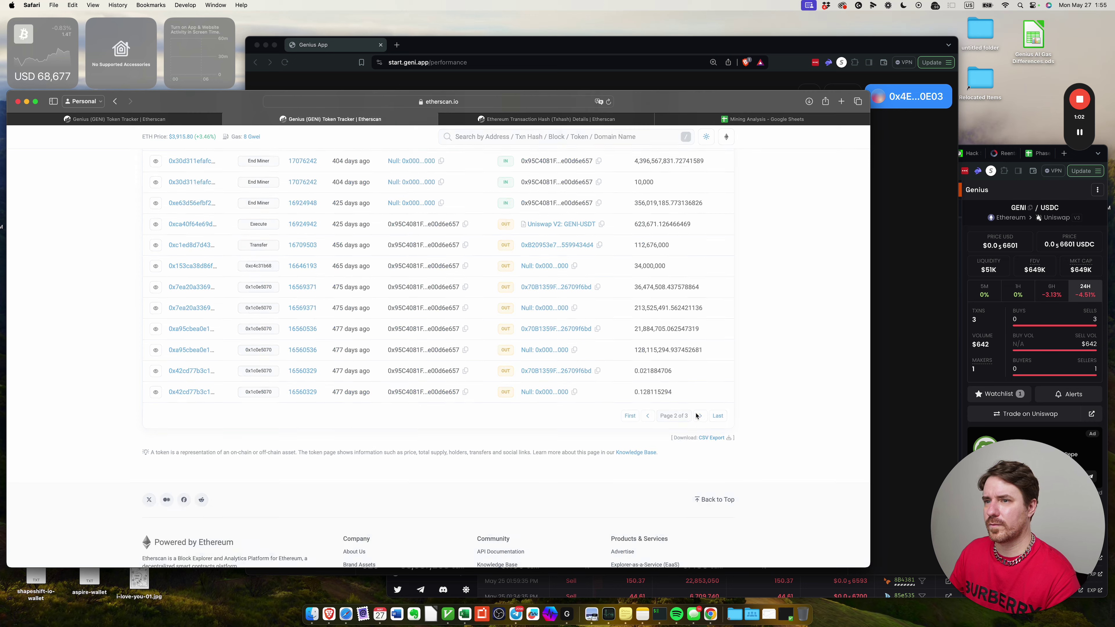
scroll(658, 404, down, 10)
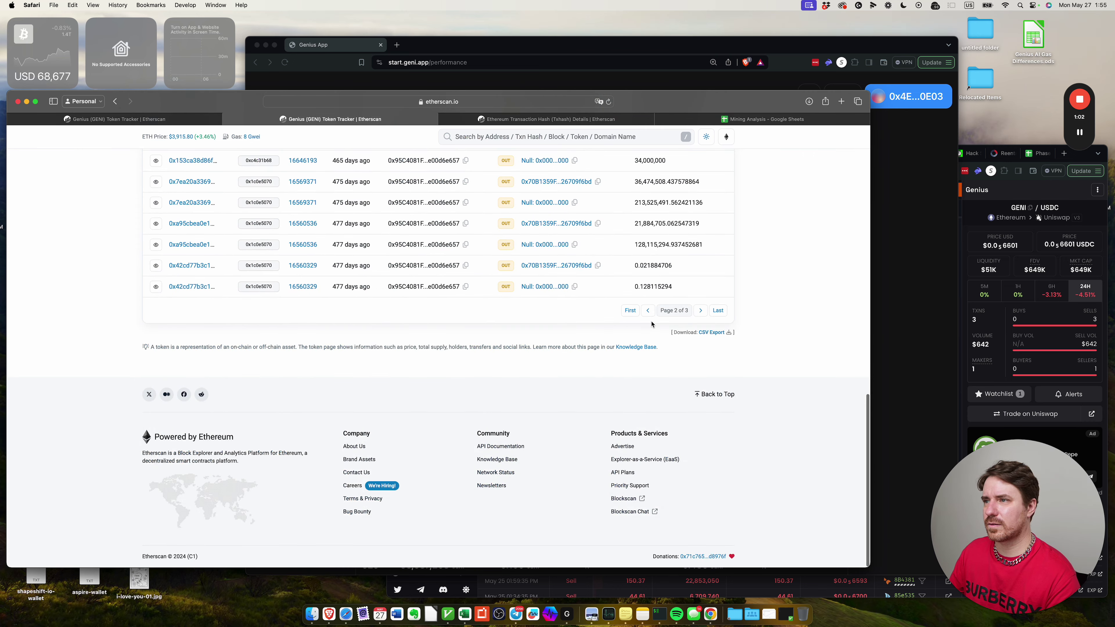
click(647, 310)
scroll(613, 338, up, 15)
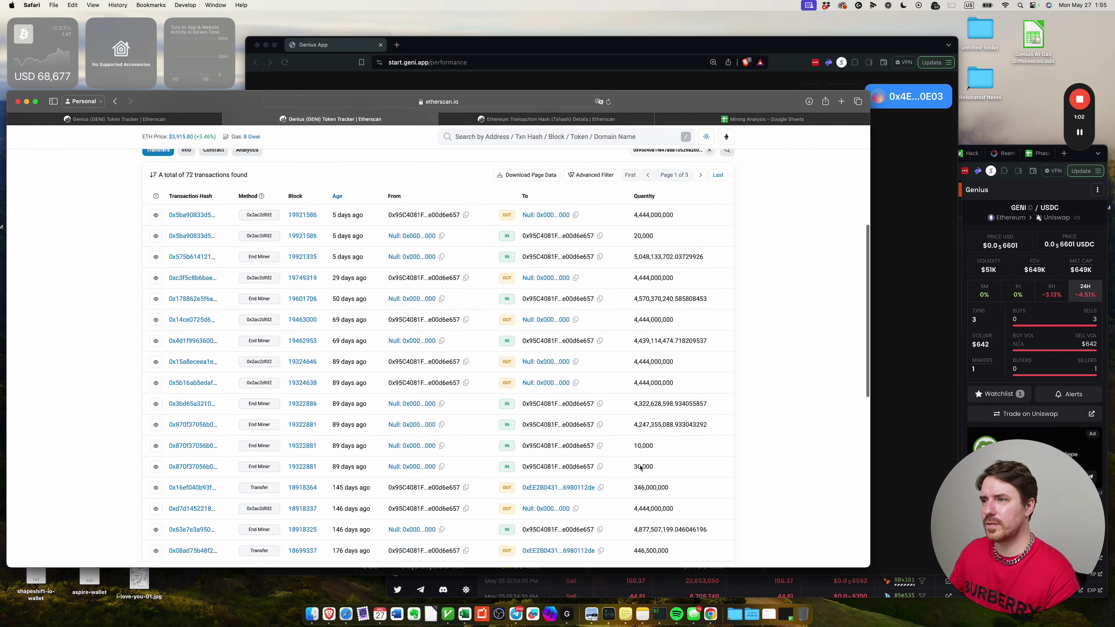
click(717, 426)
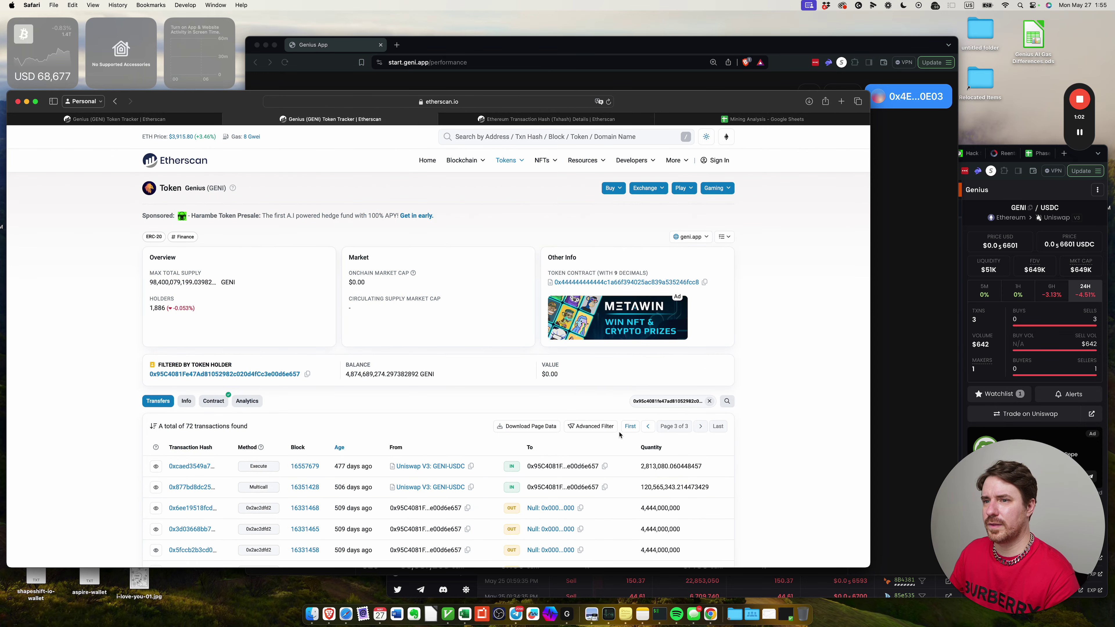
scroll(564, 398, down, 1)
scroll(565, 398, down, 5)
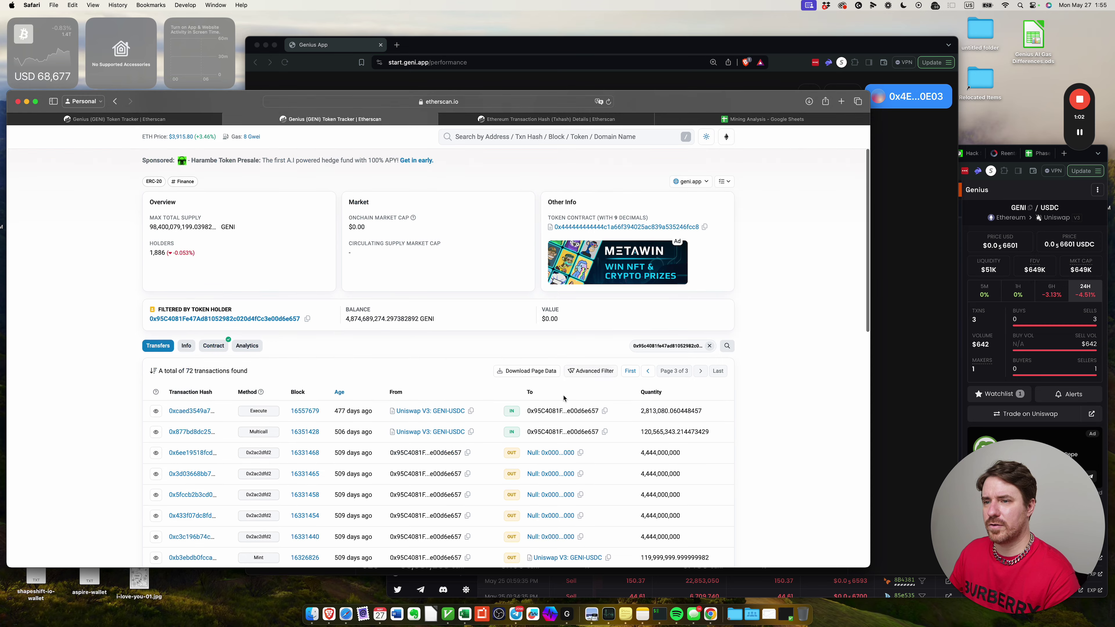
scroll(564, 398, down, 2)
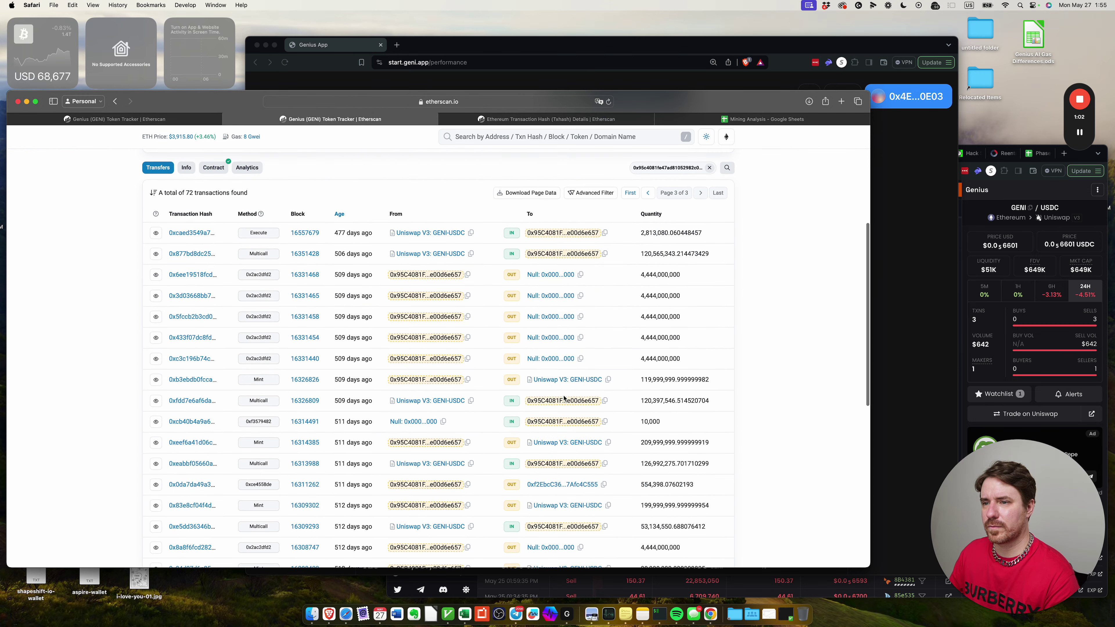
- Open the outgoing 4,444,000,000 GENI transaction from 512 days ago in a new tab
drag(333, 422, 476, 510)
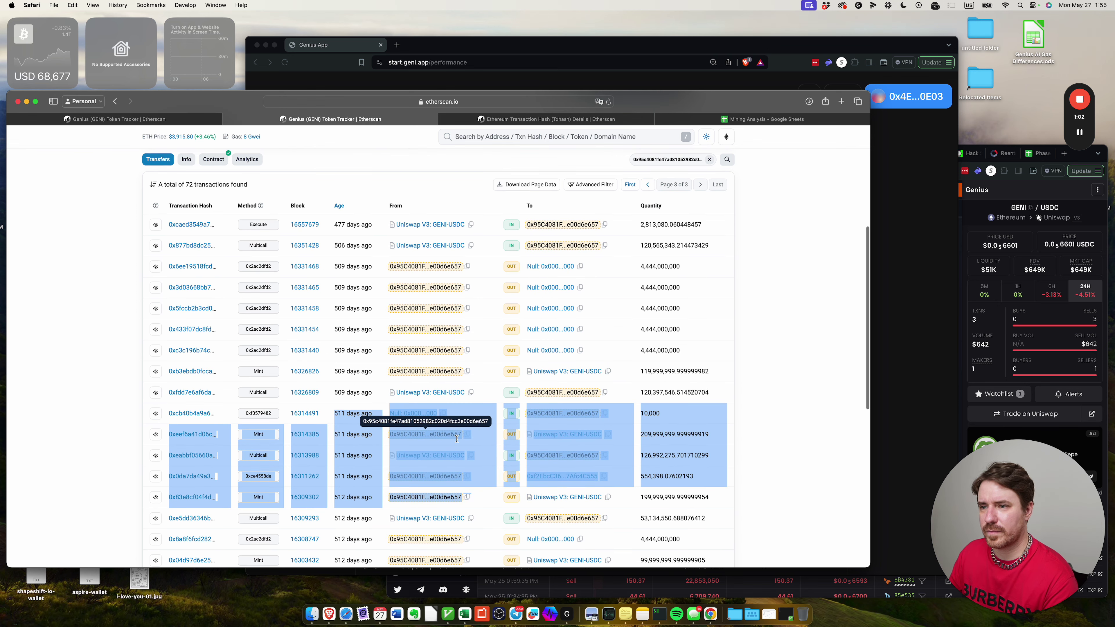
scroll(457, 442, down, 1)
scroll(457, 442, down, 1)
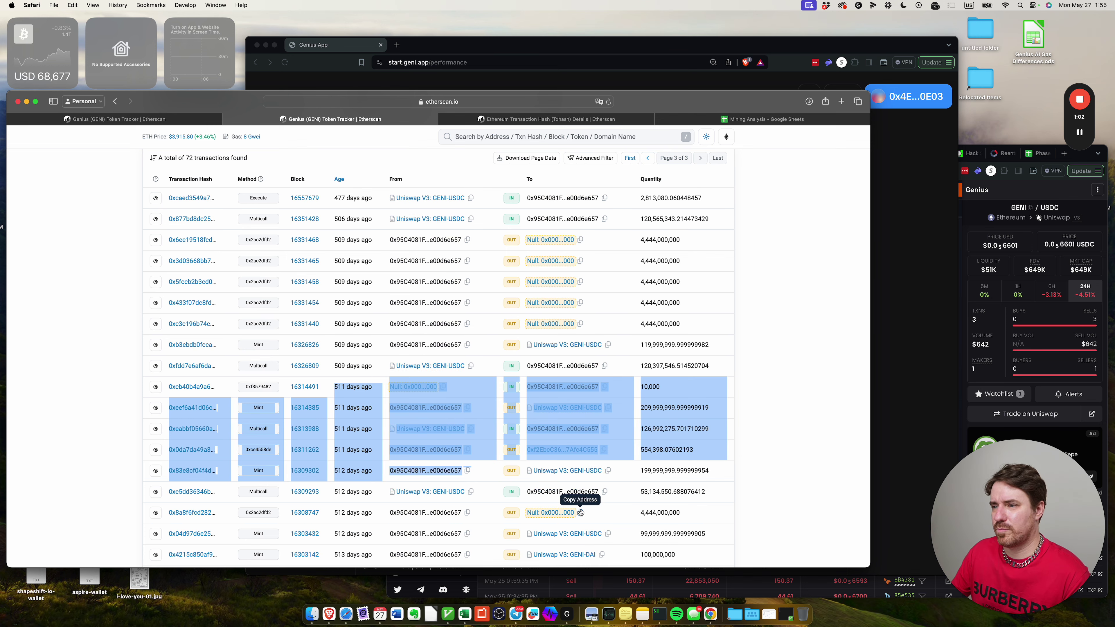
right_click(212, 512)
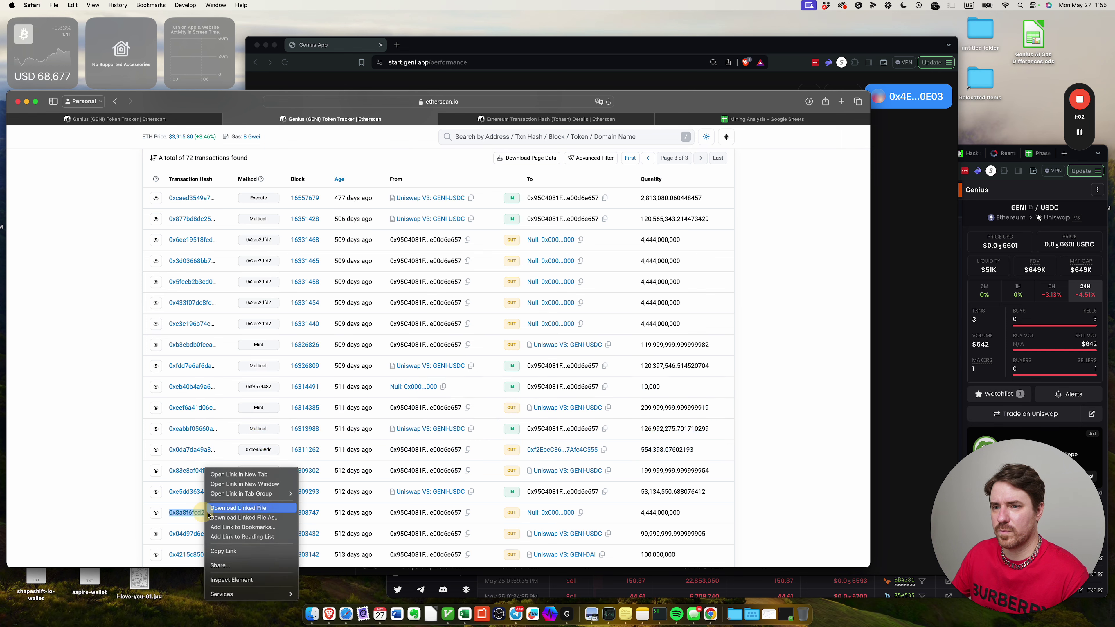
click(244, 470)
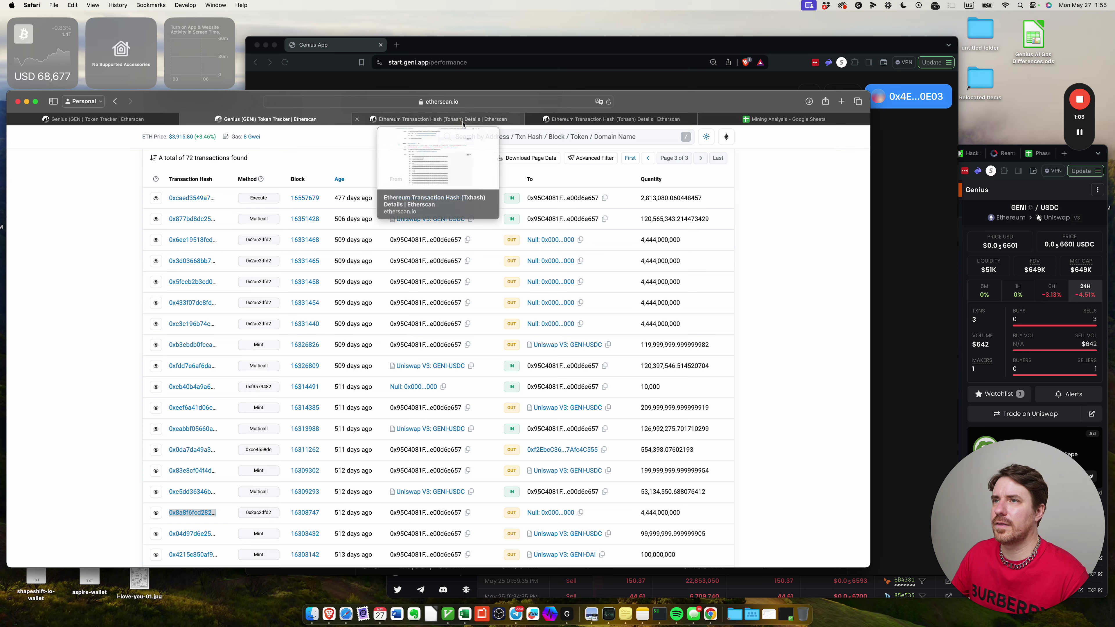
- Examine the start transaction's overview, including its timestamp, tokens transferred and transaction fee
click(439, 119)
click(556, 120)
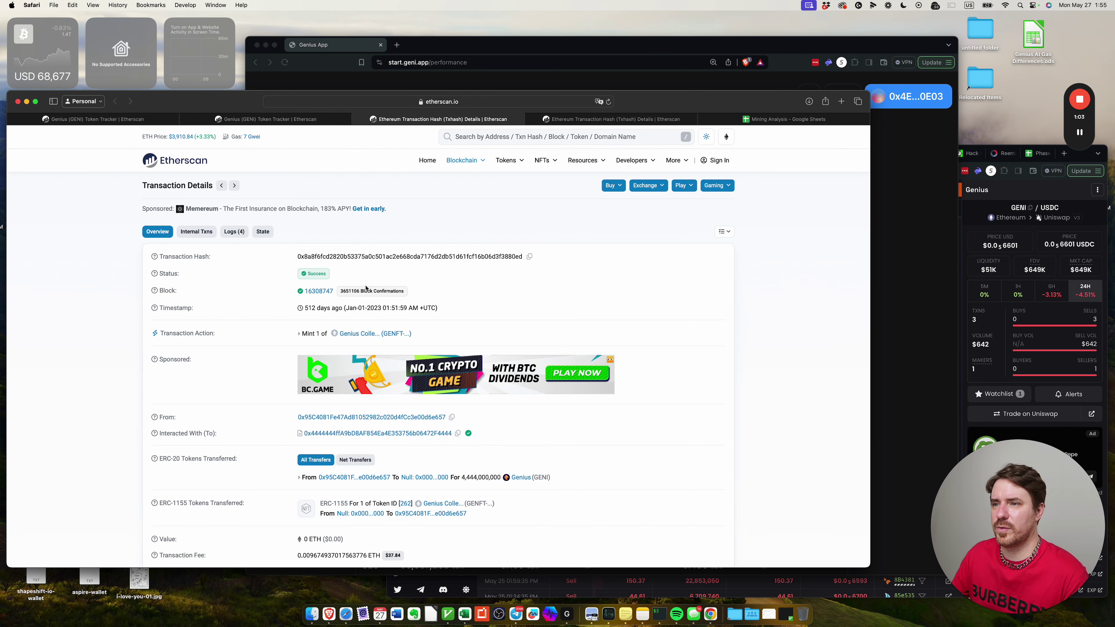
scroll(456, 448, down, 3)
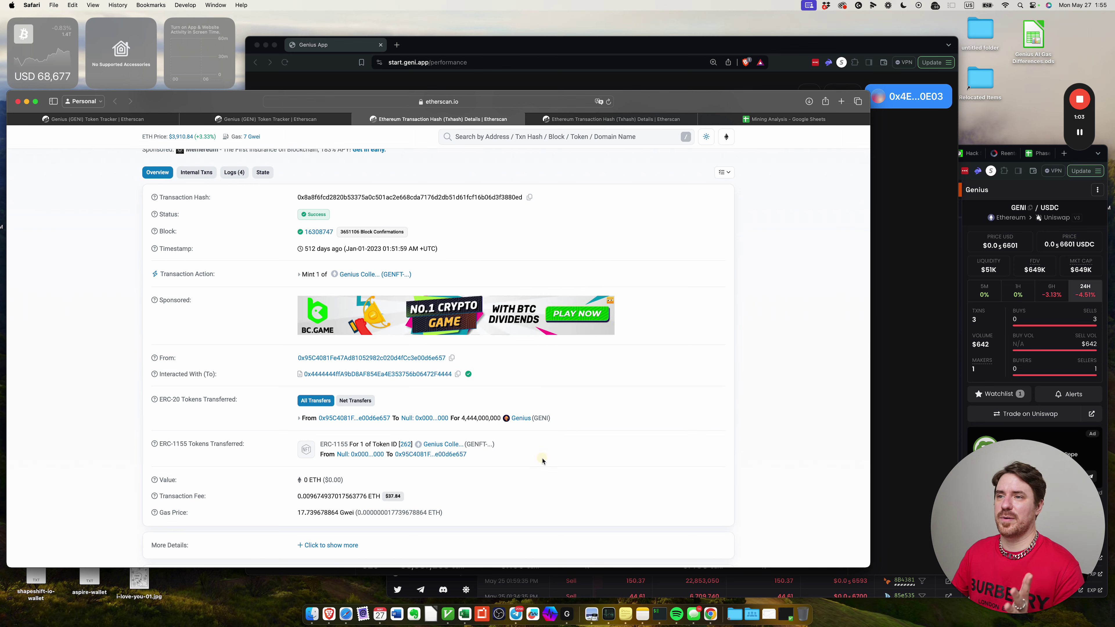
scroll(545, 454, up, 2)
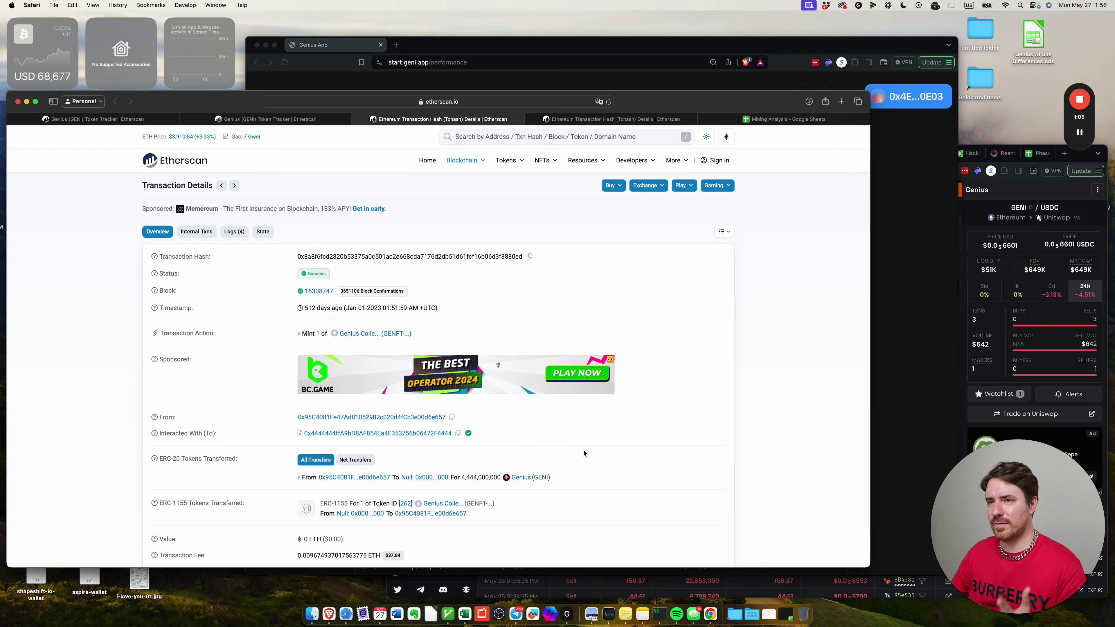
- Examine the start transaction's event logs down to the last event's data to match the miner's start day and term
click(233, 231)
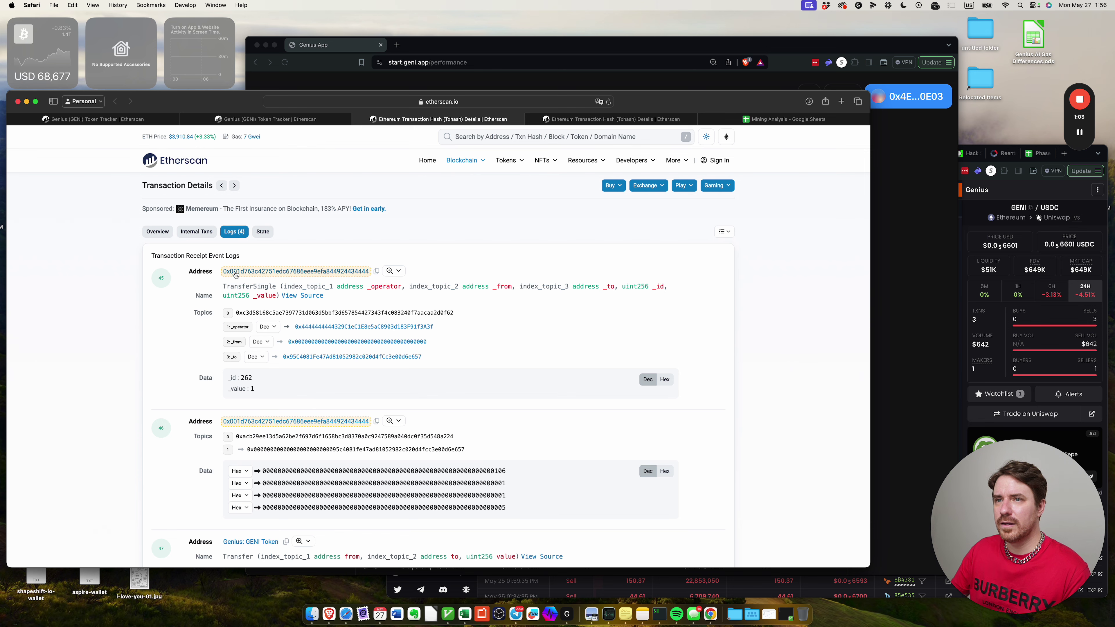
scroll(126, 293, down, 2)
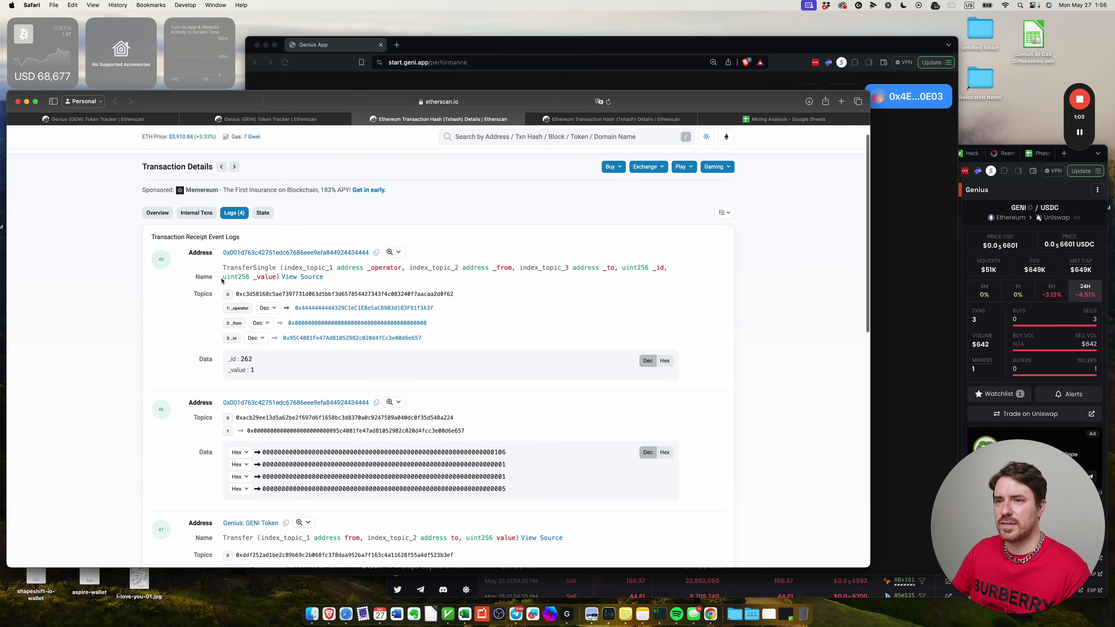
scroll(140, 291, down, 5)
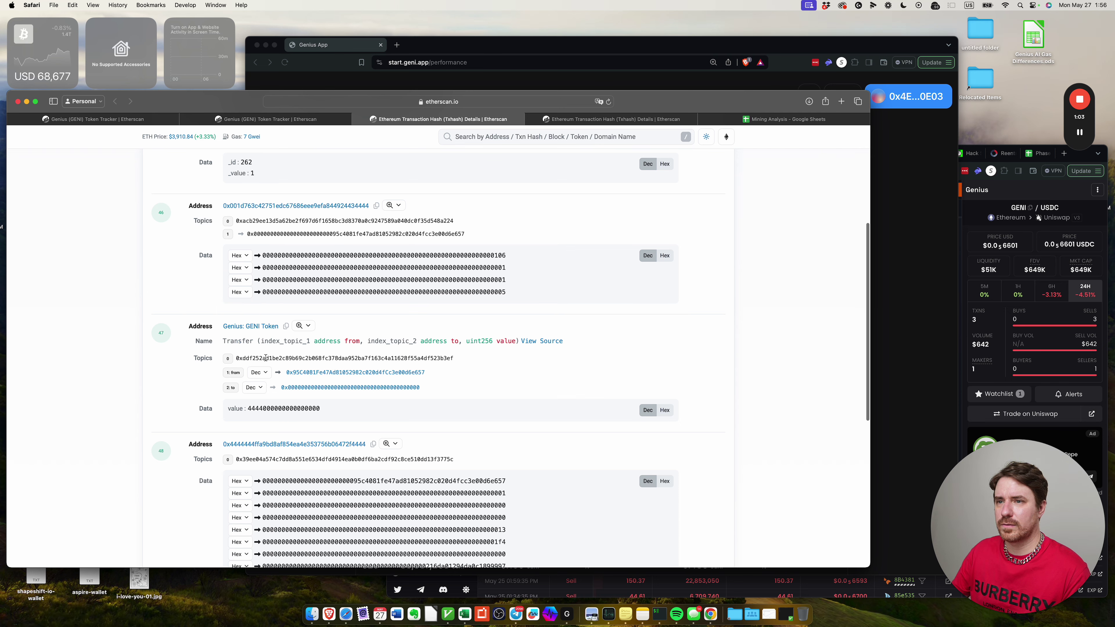
scroll(266, 358, down, 5)
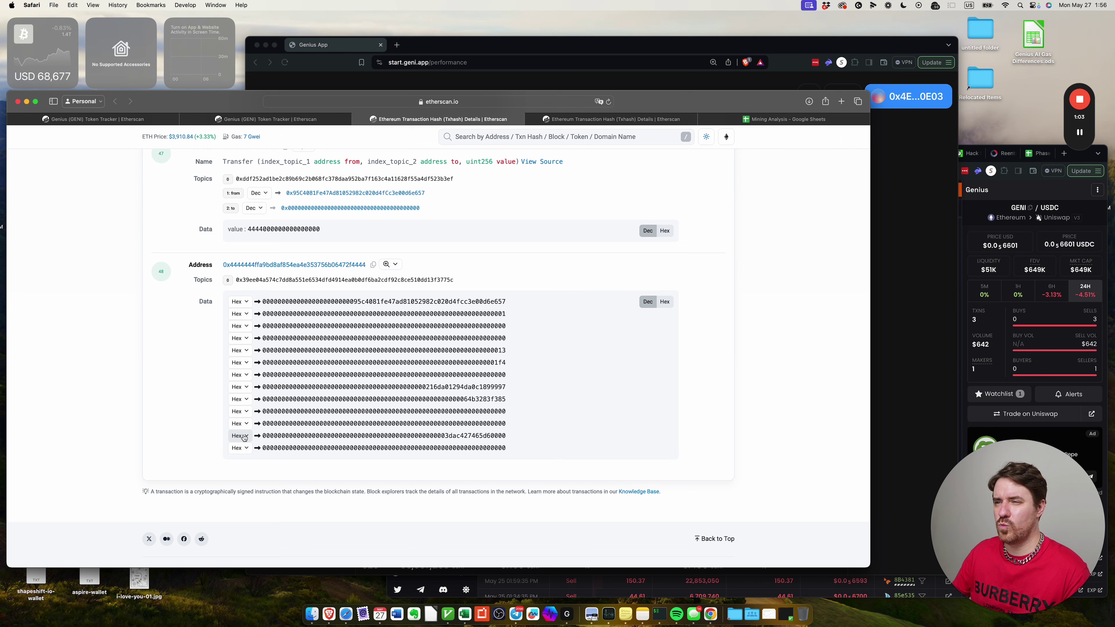
click(318, 123)
click(398, 122)
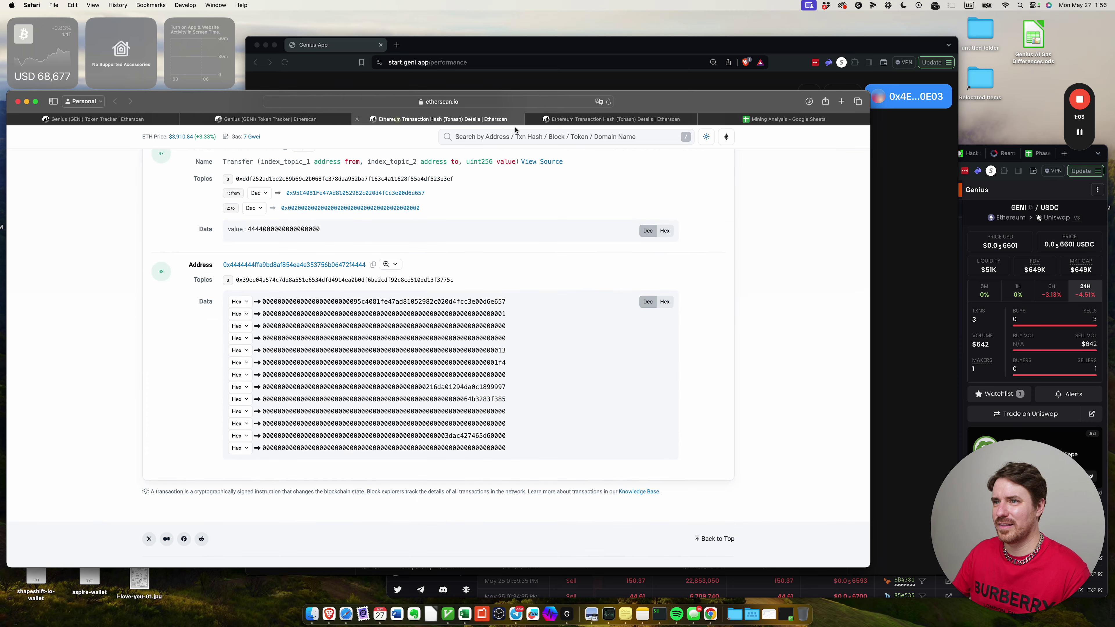
- Recheck the oldest GENI transfers for other possible miner starts, and return to the start transaction's event logs
click(288, 120)
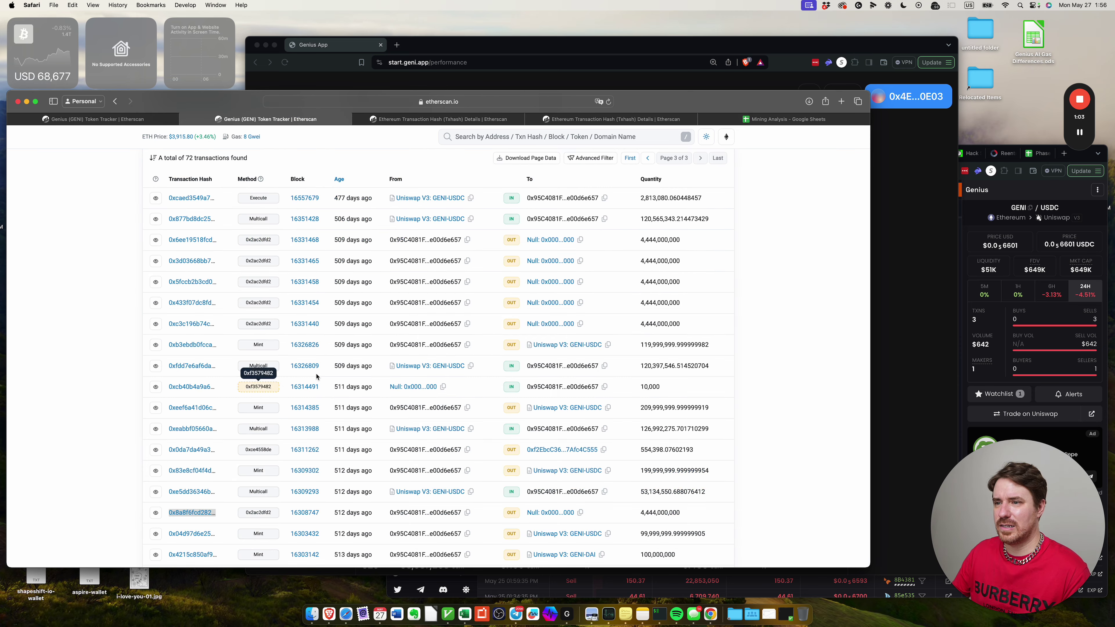
scroll(352, 365, down, 5)
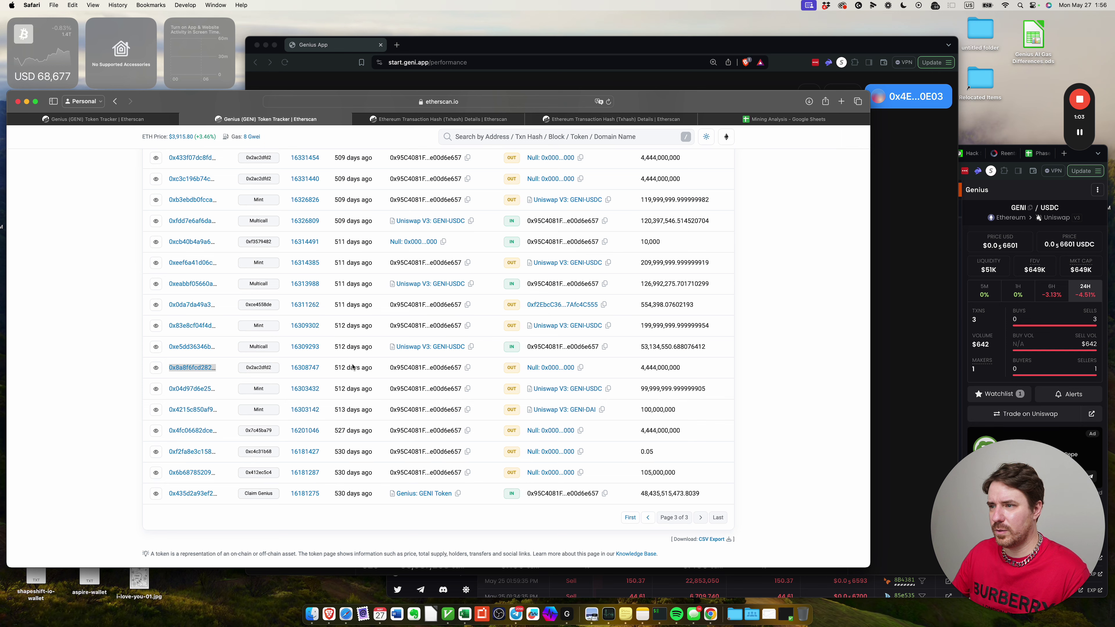
mouse_move(351, 365)
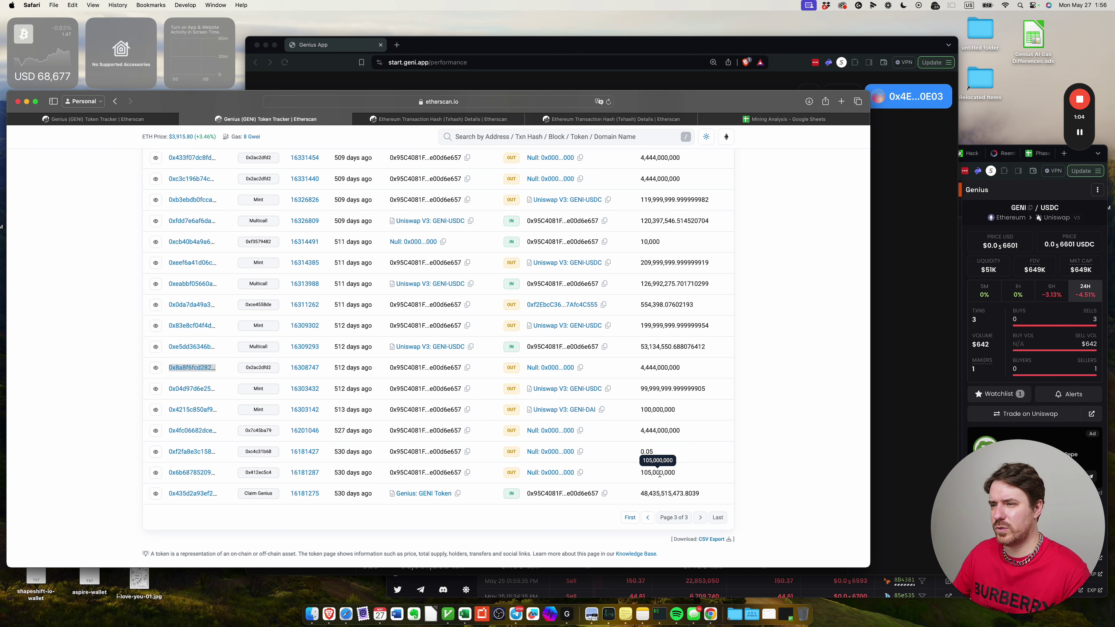
scroll(659, 474, up, 15)
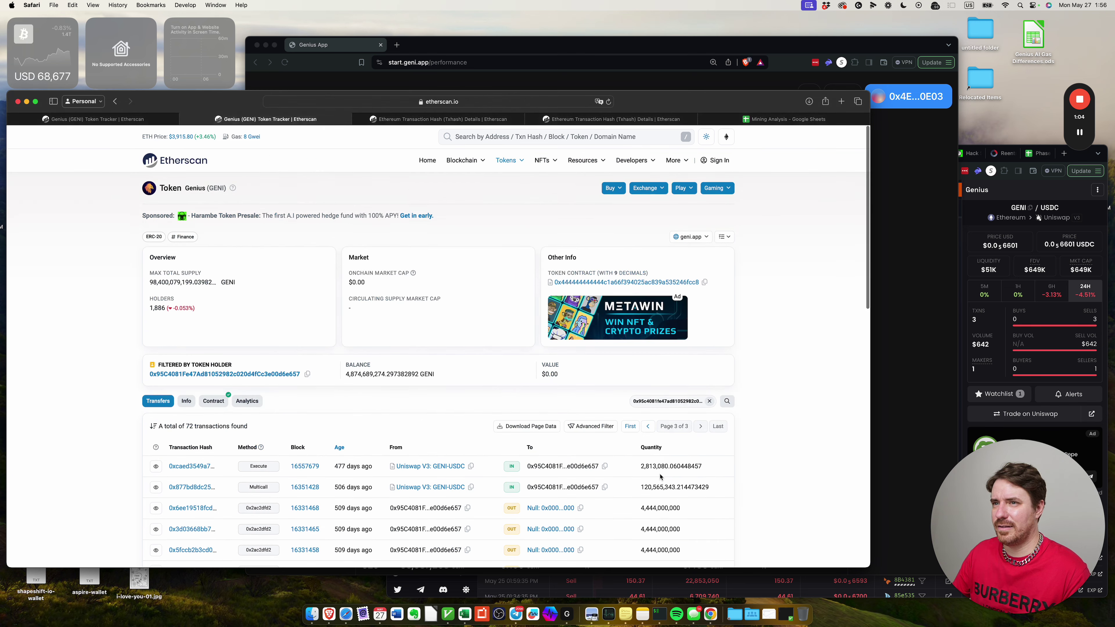
scroll(448, 397, down, 15)
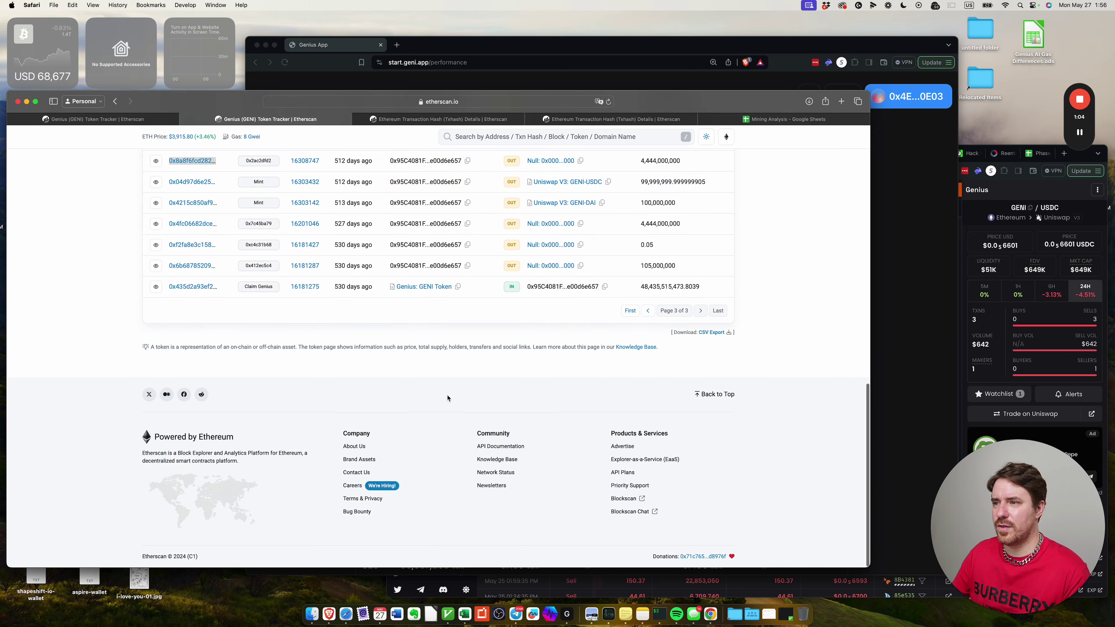
scroll(483, 402, up, 4)
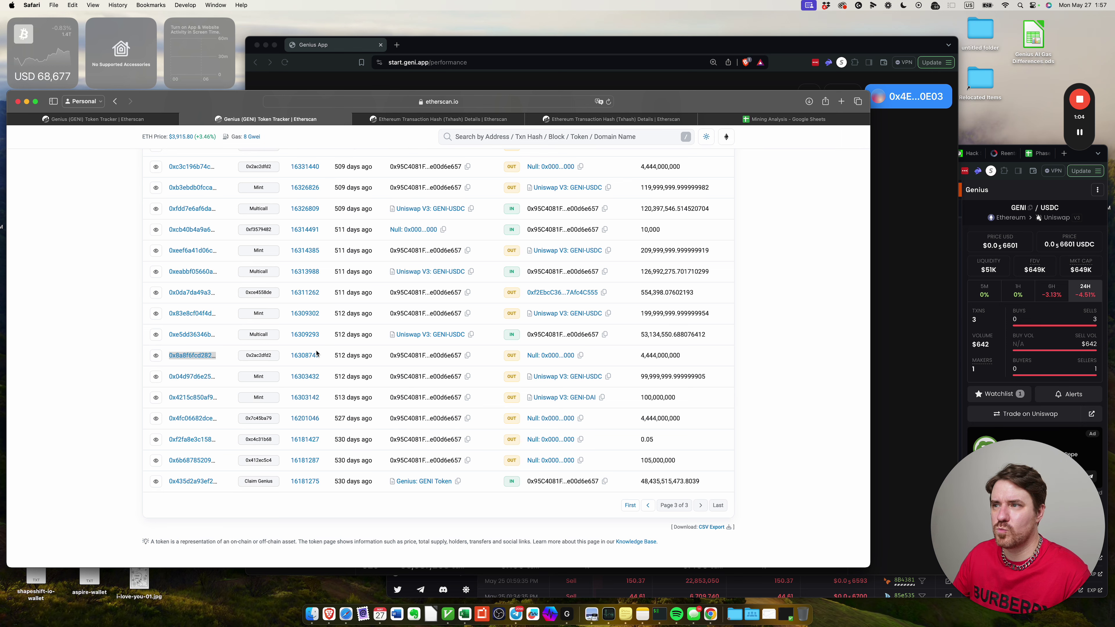
scroll(461, 354, up, 1)
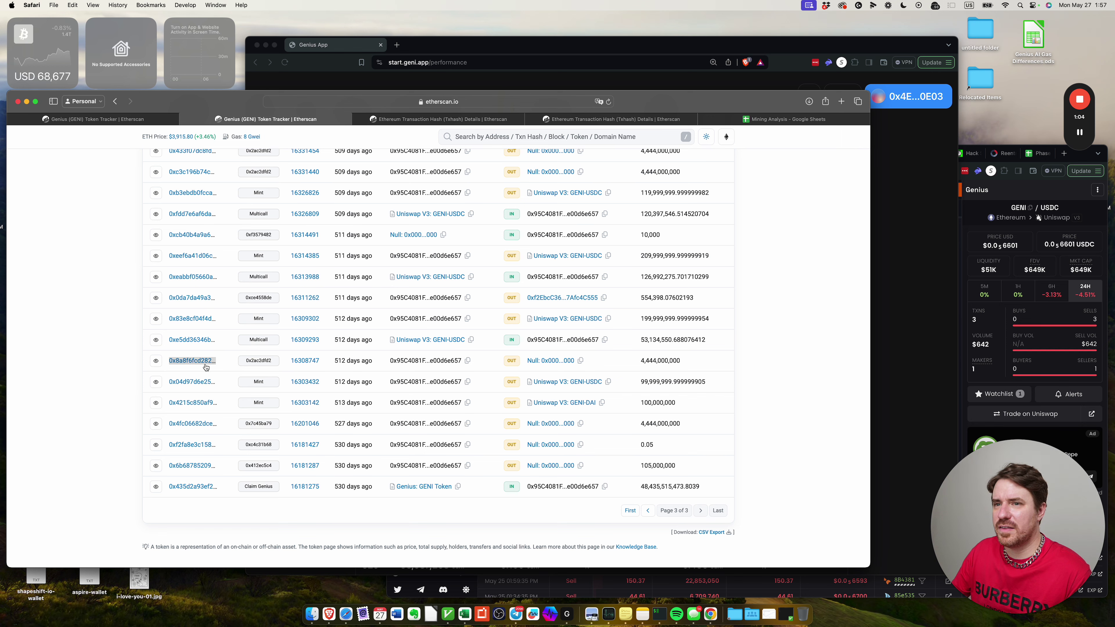
click(439, 119)
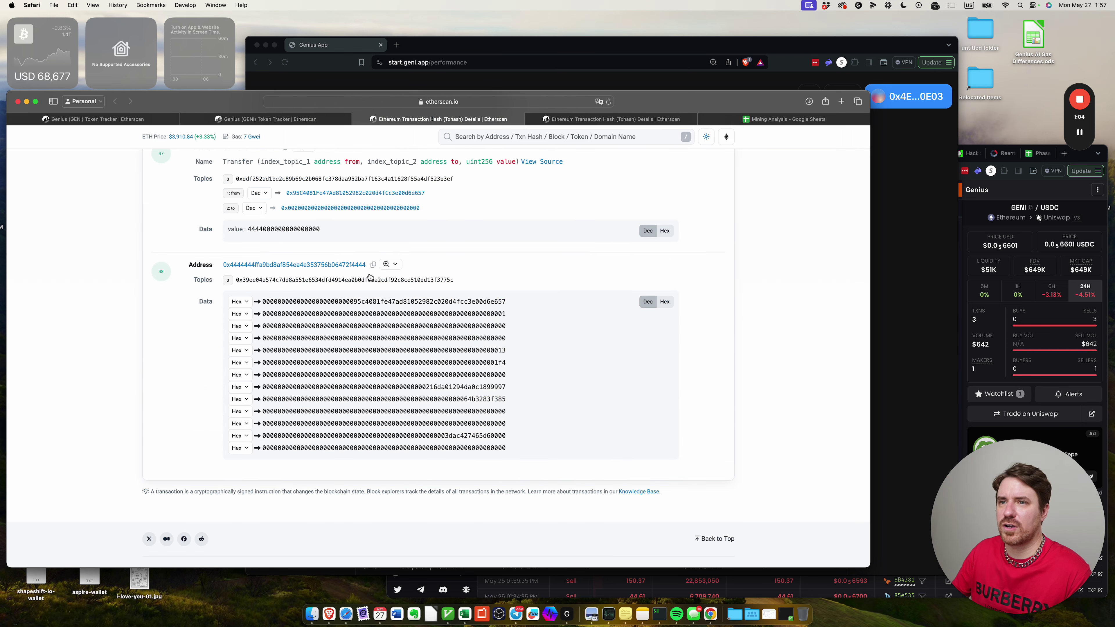
- Go back to the start transaction's overview and display the transaction fee's dollar value as of the transaction date
scroll(427, 214, up, 5)
scroll(427, 214, up, 5)
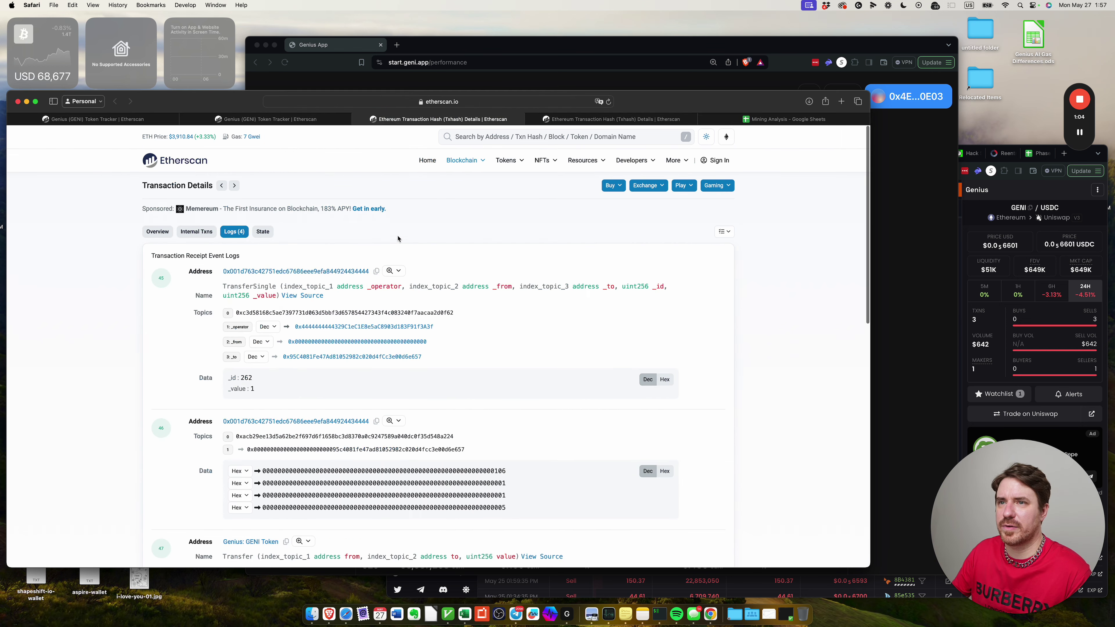
click(157, 232)
scroll(237, 367, down, 5)
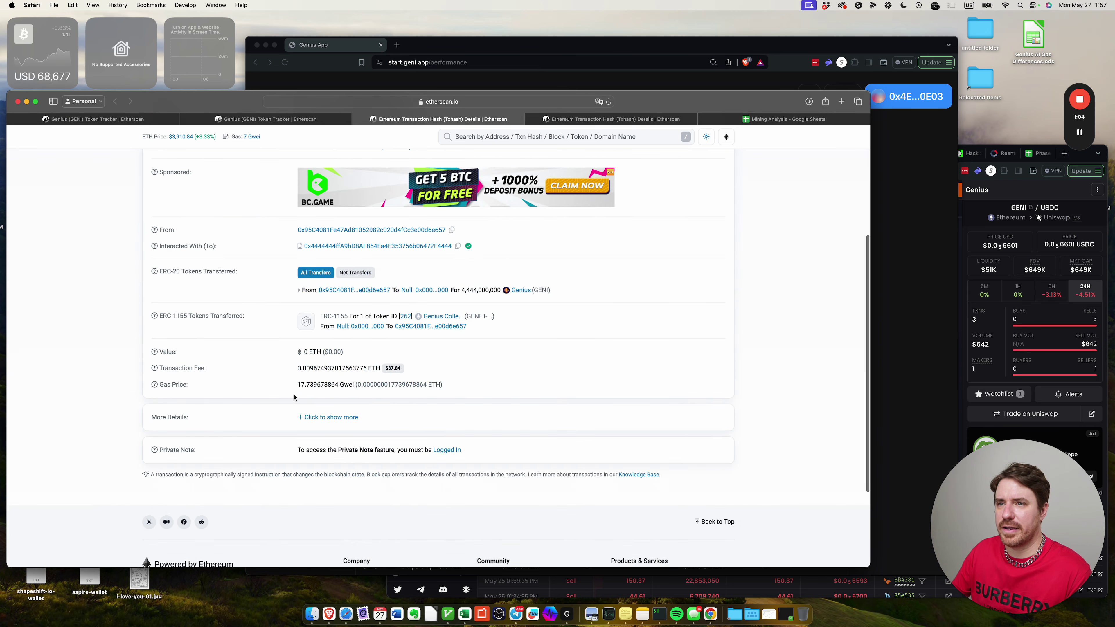
click(395, 370)
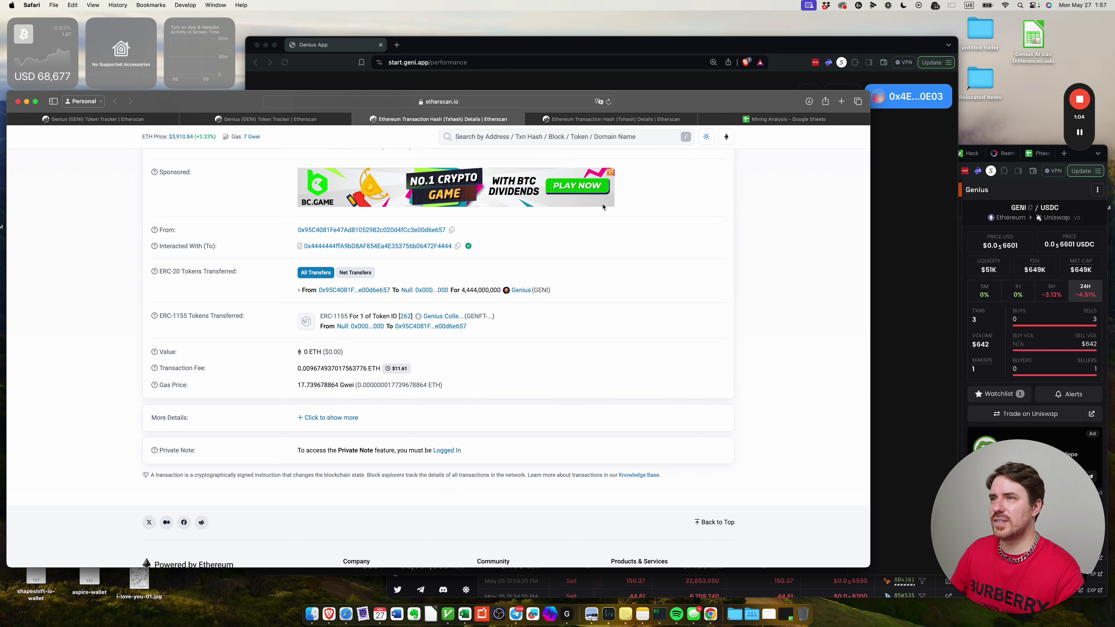
- In the Mining Analysis spreadsheet, enter 11.61 as the second miner's Gas: Start dollar amount in B6
click(784, 119)
click(238, 372)
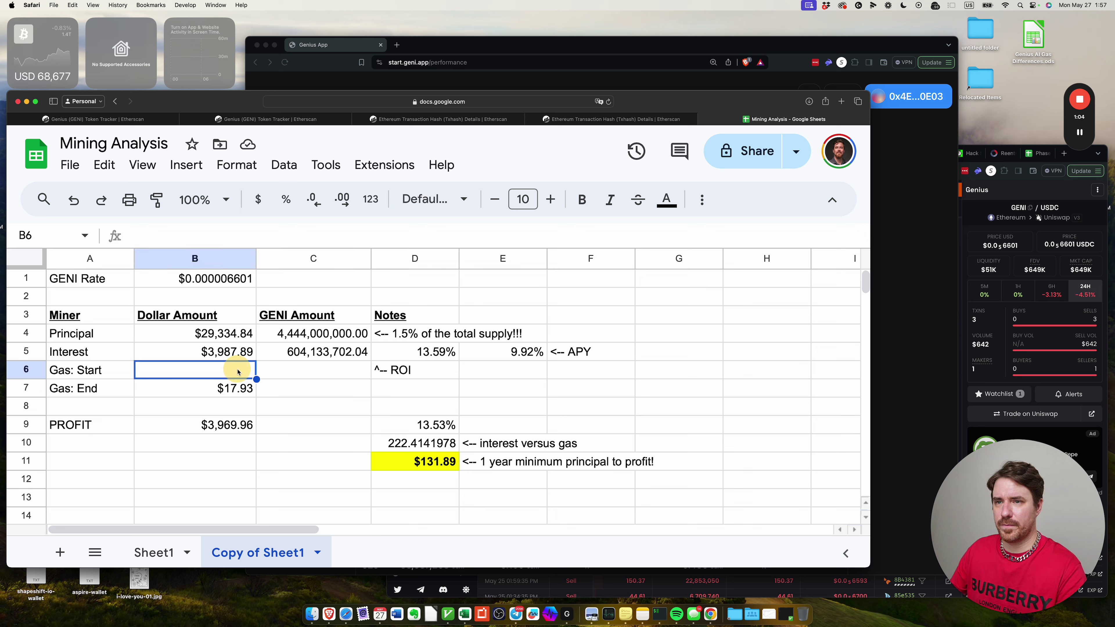
text(11.61)
key(Return)
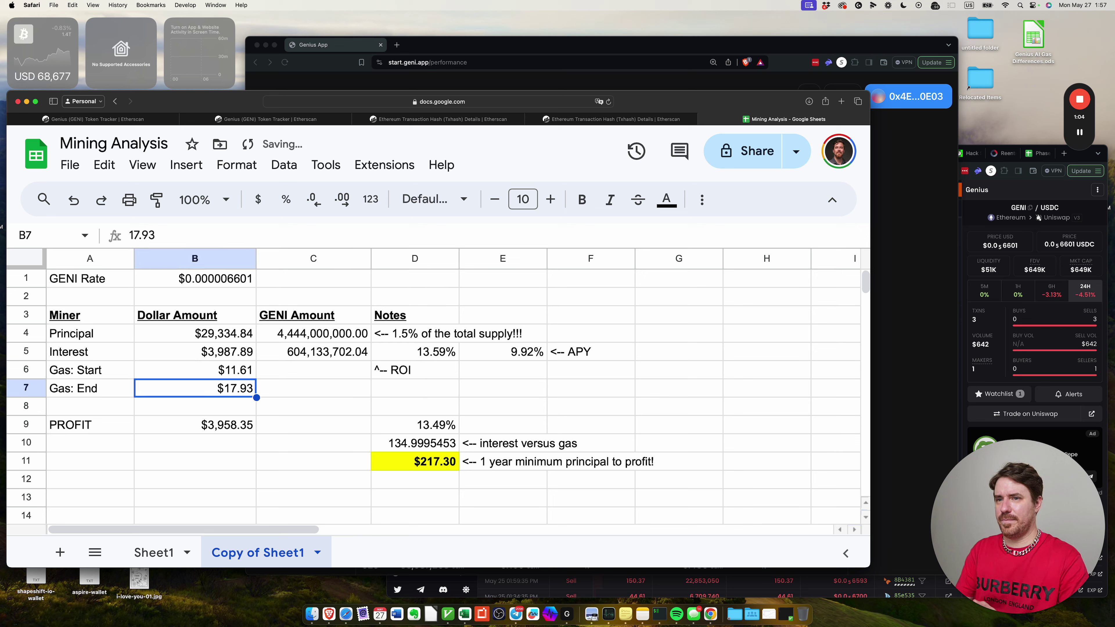
- Review the second miner's interest, combined start and end gas costs, ROI and APY
click(174, 352)
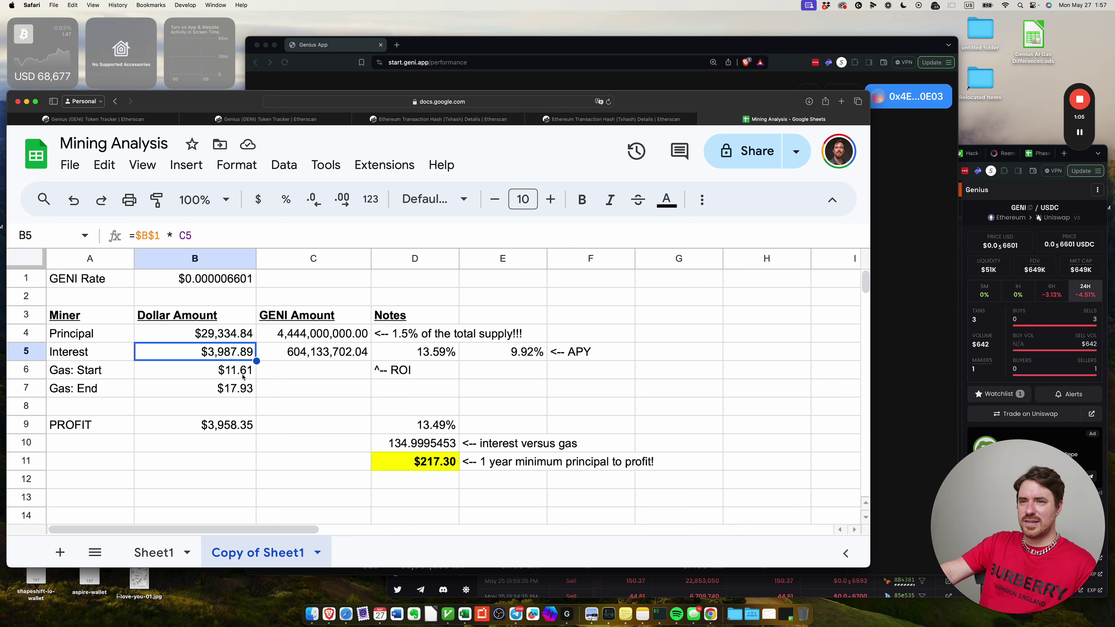
drag(240, 374, 239, 391)
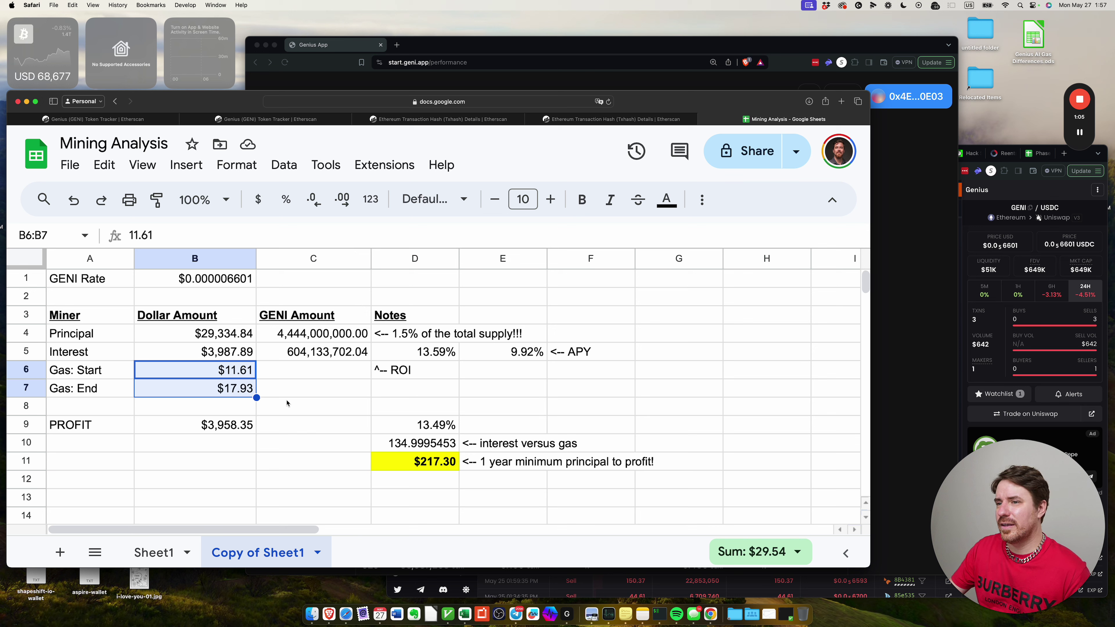
click(315, 401)
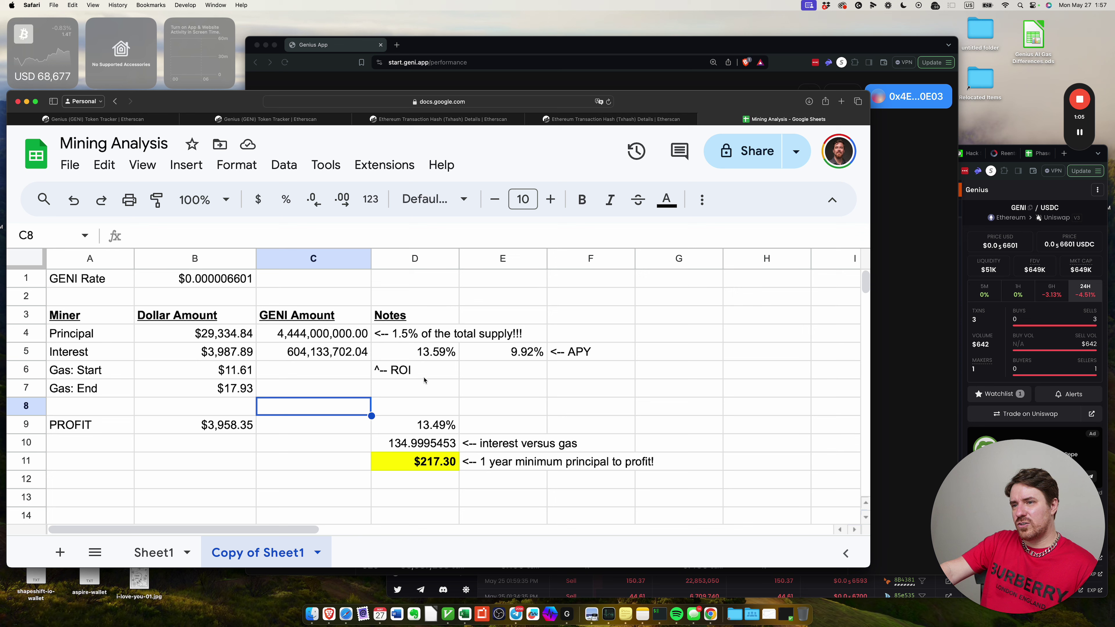
click(437, 355)
click(473, 371)
drag(415, 351, 568, 354)
click(567, 374)
- Examine the formula for the one-year minimum principal in D11, along with the profit percentage and interest-versus-gas figures above it
click(431, 457)
double_click(432, 458)
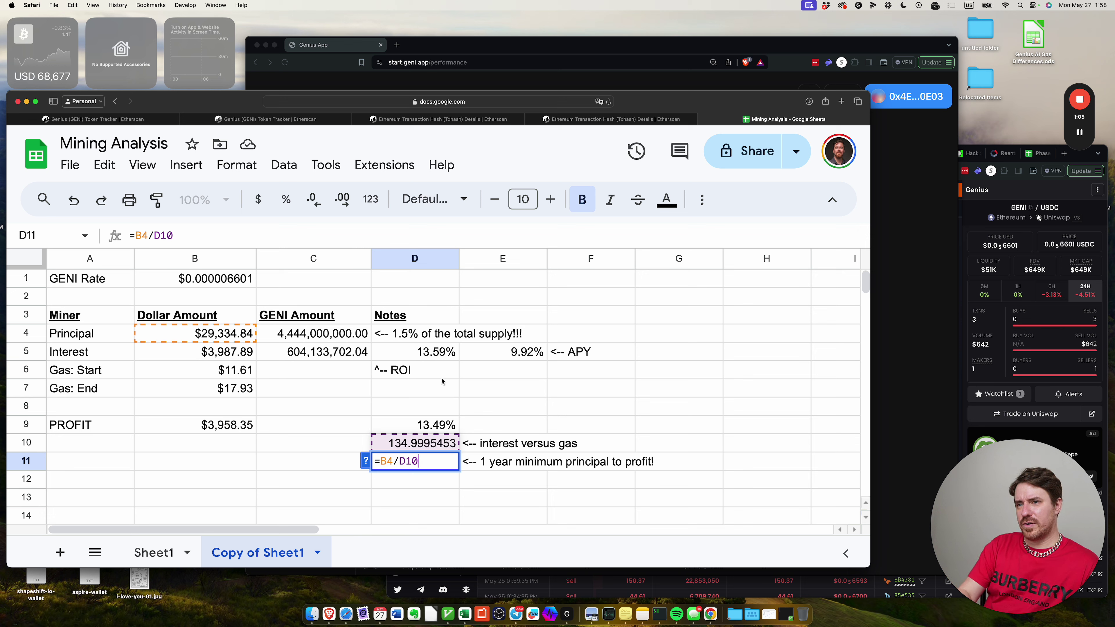
key(Return)
key(Up)
key(Up)
click(414, 461)
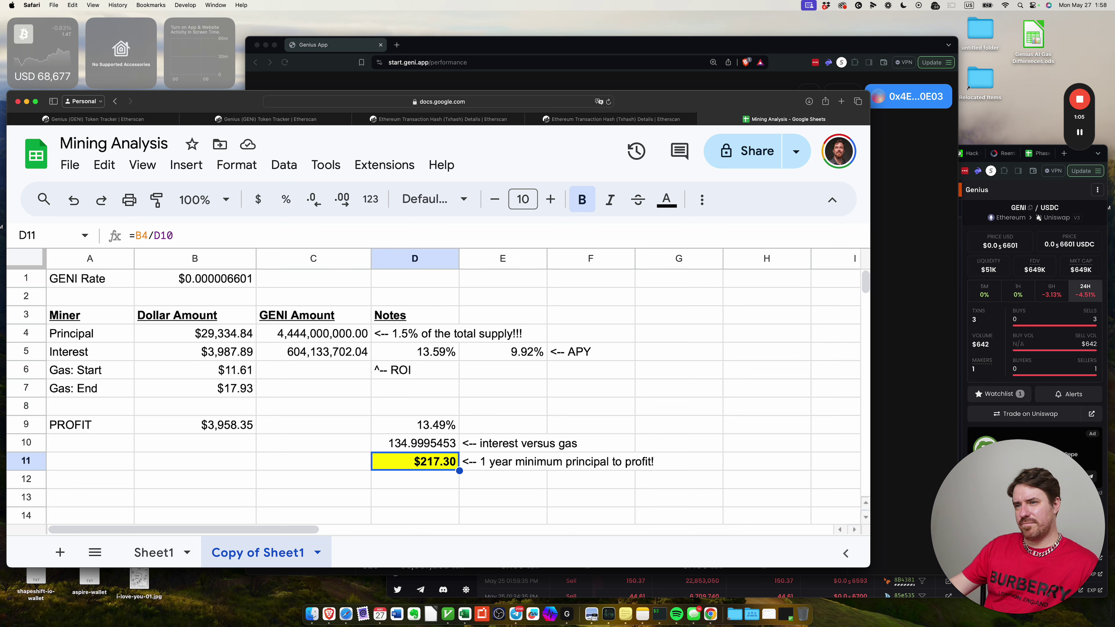
click(487, 466)
mouse_move(485, 465)
mouse_down()
mouse_move(454, 464)
mouse_move(483, 465)
mouse_up()
click(428, 460)
click(483, 469)
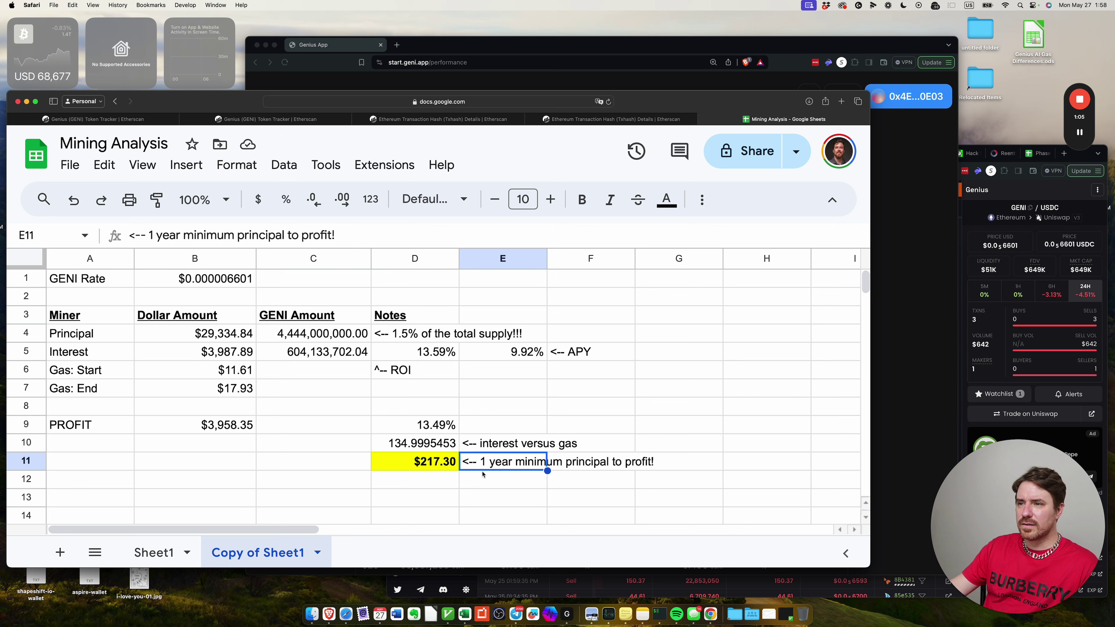
click(452, 465)
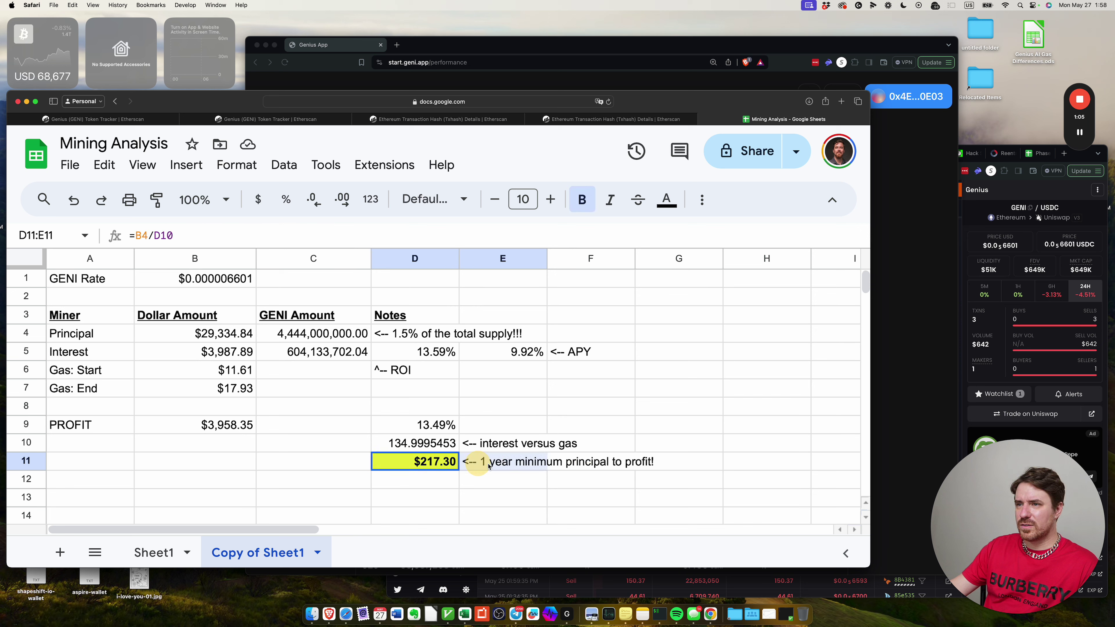
click(496, 465)
drag(445, 466, 605, 468)
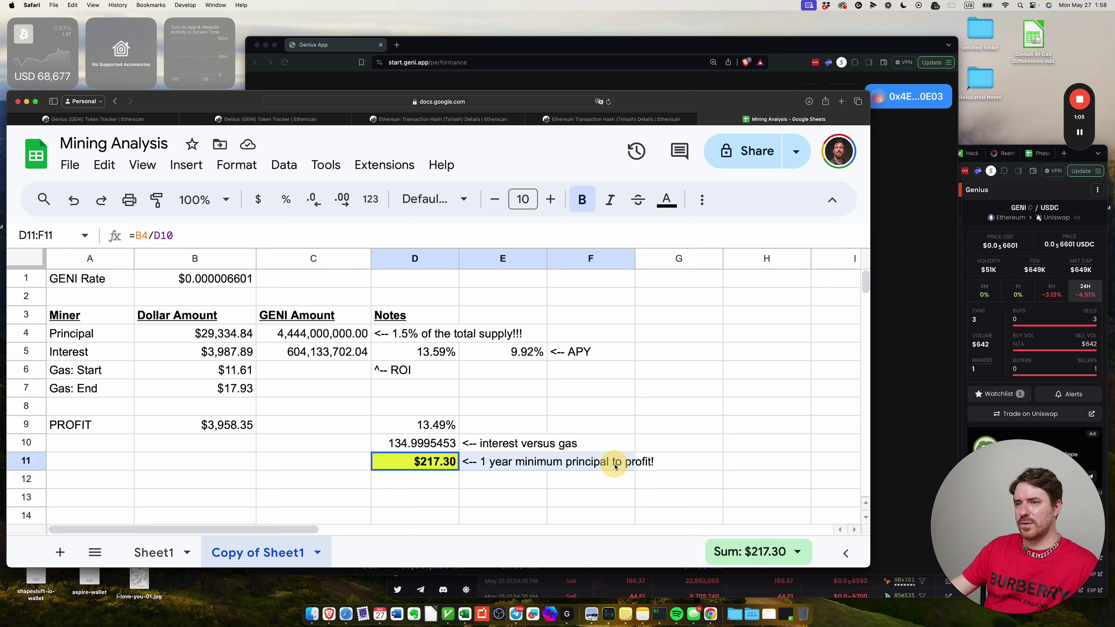
click(496, 467)
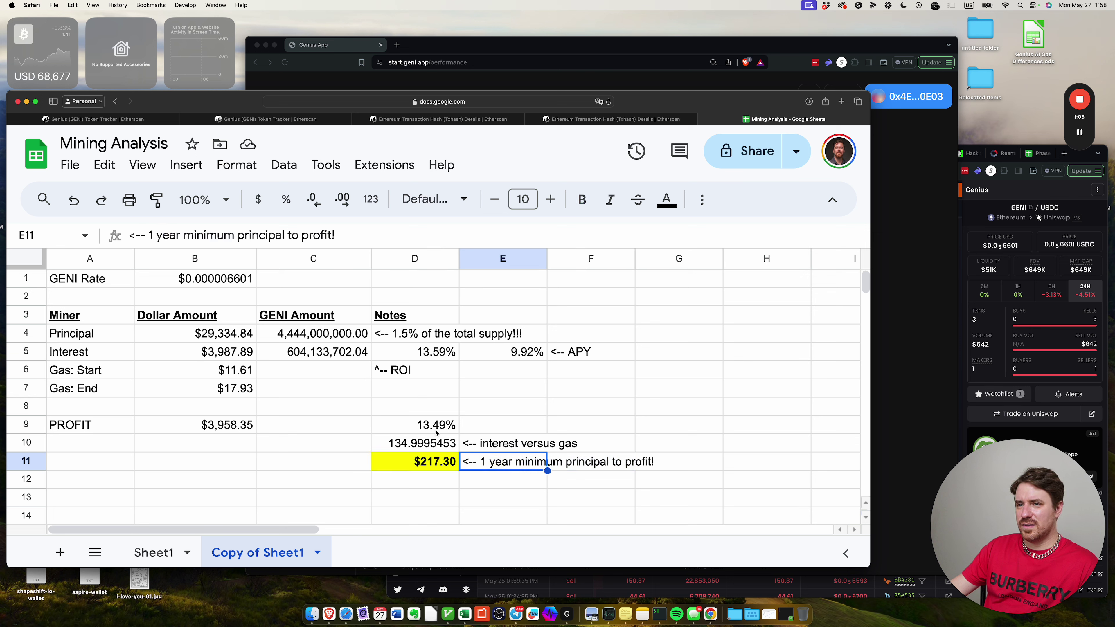
drag(415, 425, 598, 468)
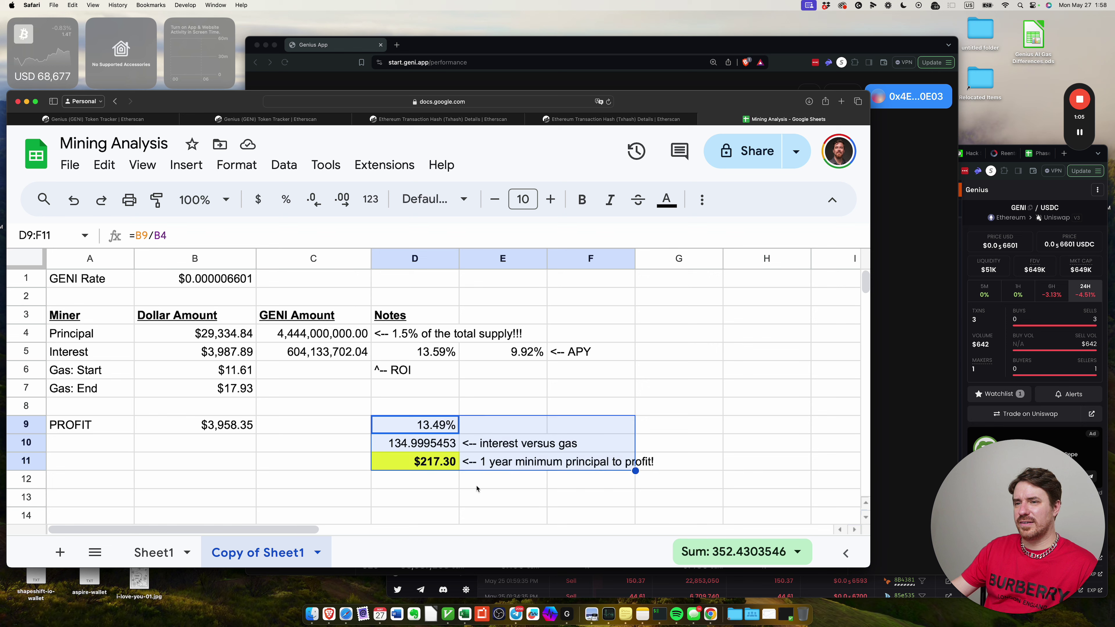
- Compare the first miner's figures and profit on Sheet1 with the second miner's on Copy of Sheet1
click(156, 554)
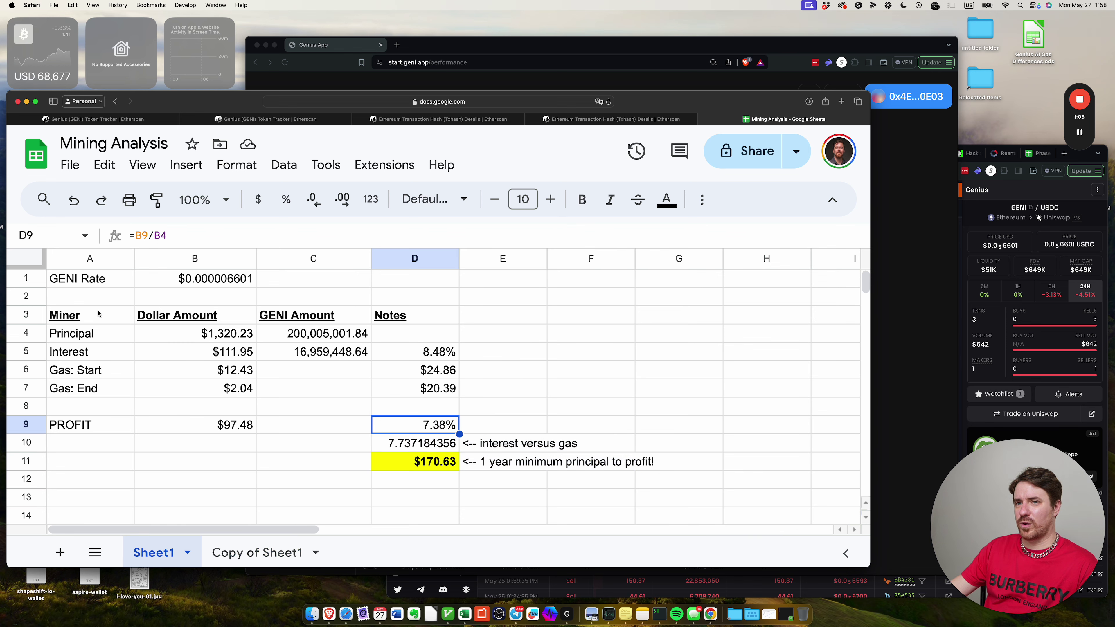
drag(98, 313, 413, 421)
click(316, 443)
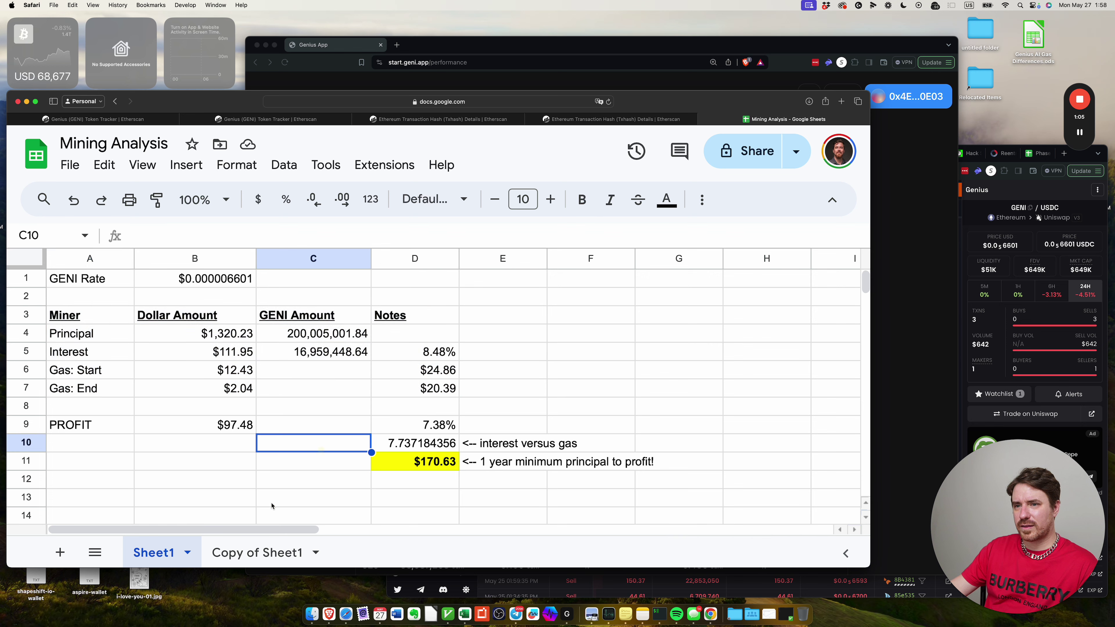
click(252, 547)
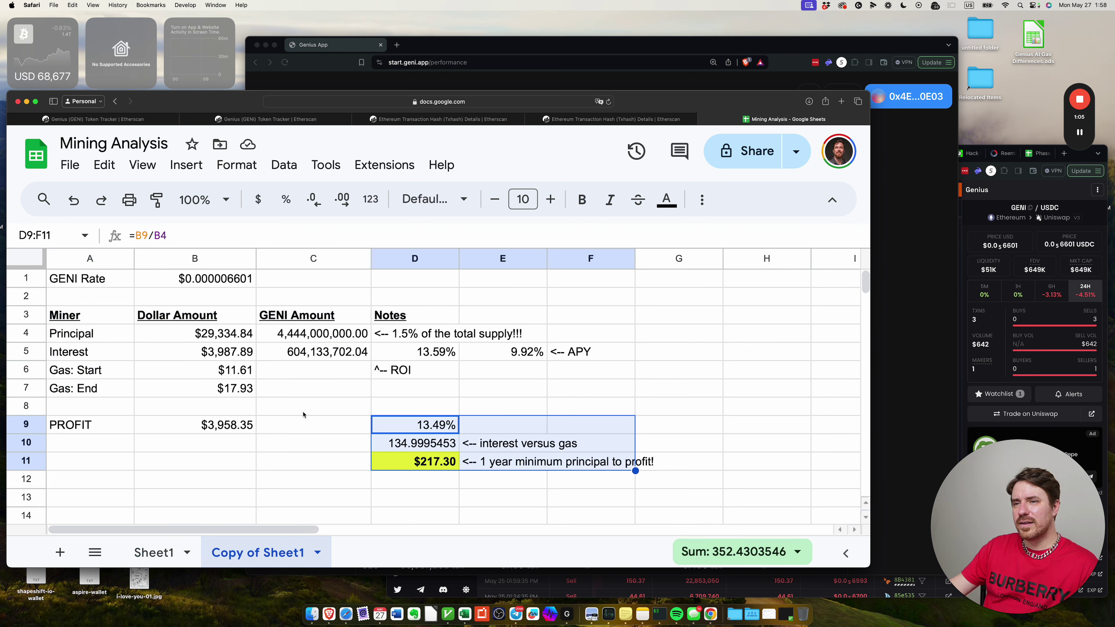
click(301, 389)
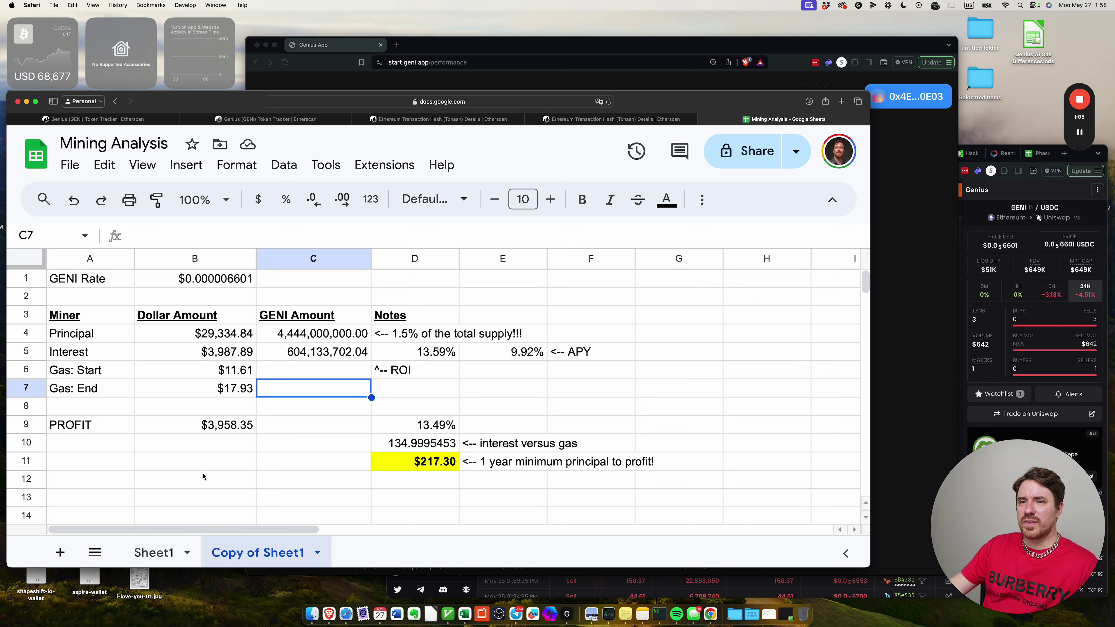
click(213, 425)
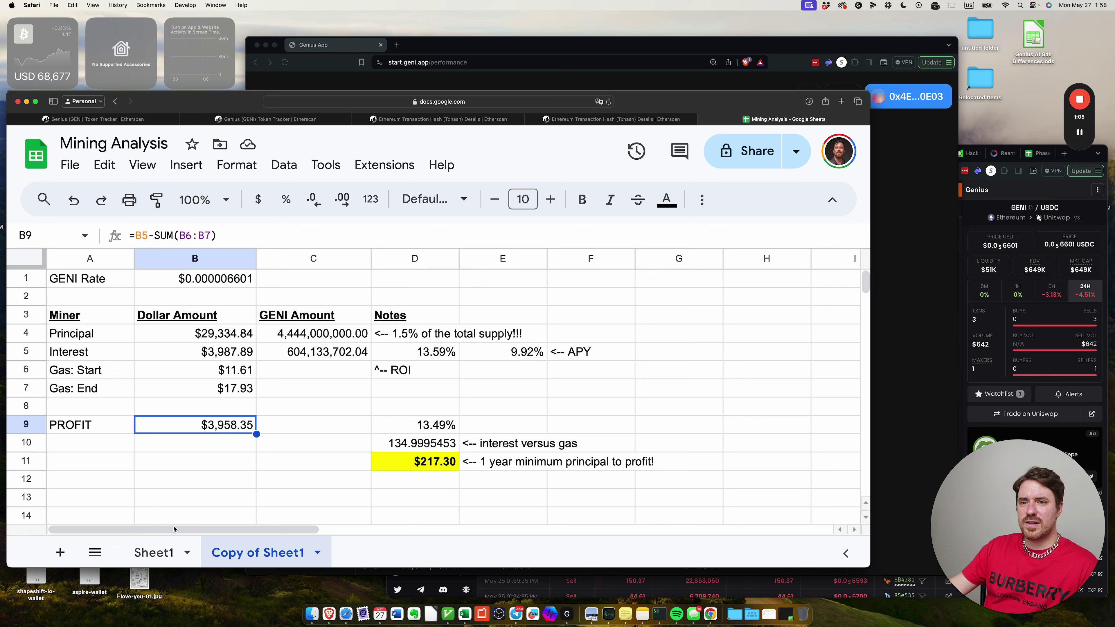
click(153, 552)
click(207, 425)
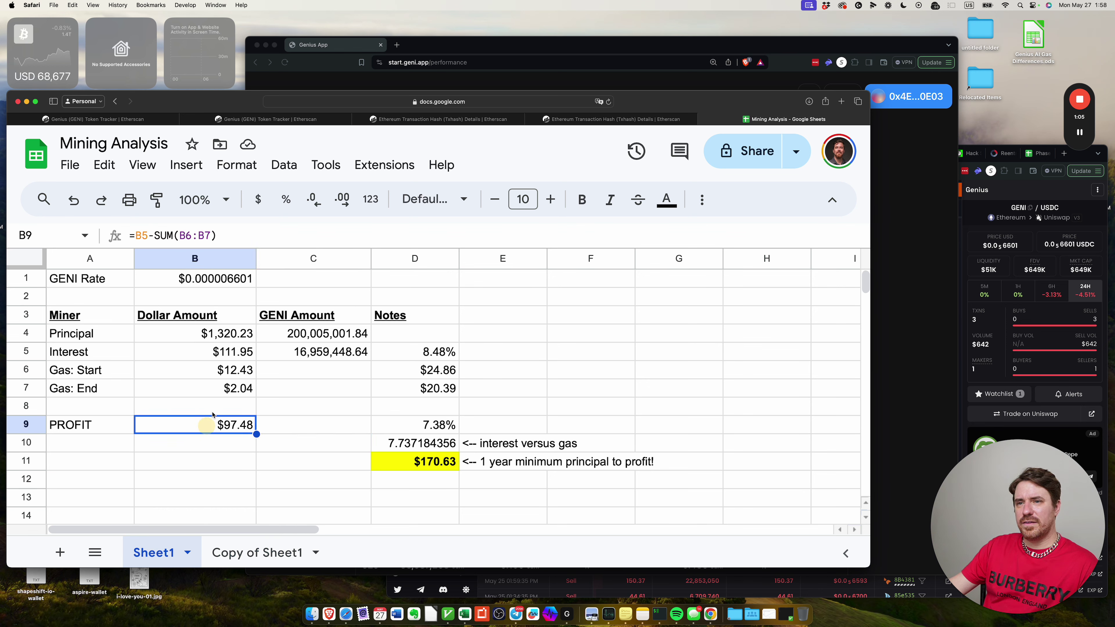
- On Sheet1, copy the alternative gas costs $24.86 and $20.39 from D6:D7 into the Gas: Start and Gas: End dollar amounts
click(394, 373)
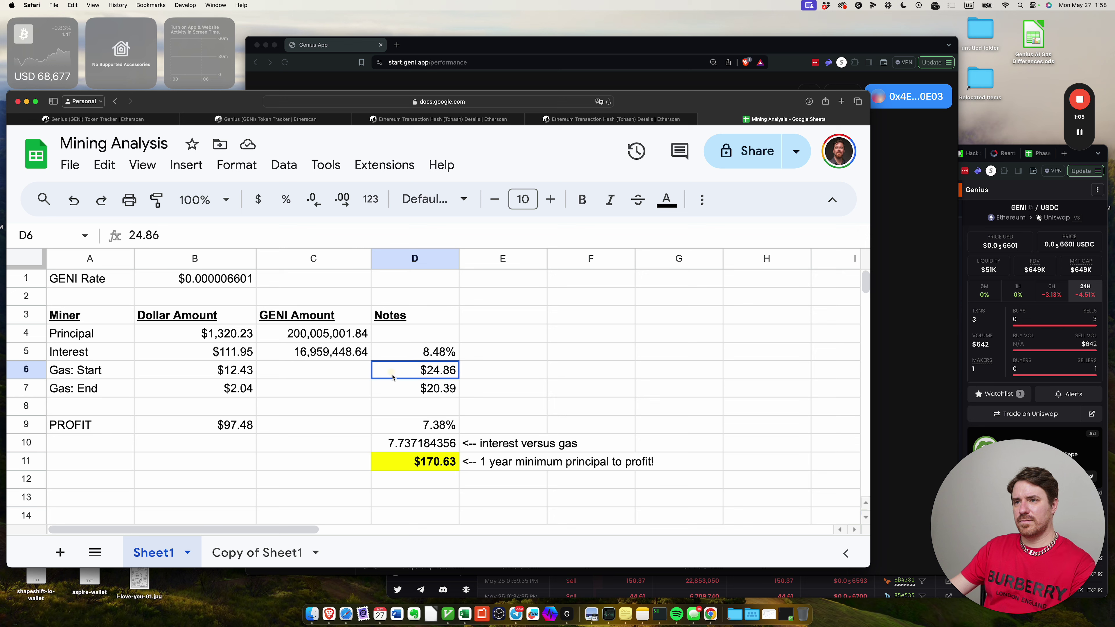
drag(393, 375, 391, 390)
key(super+c)
click(234, 372)
key(super+v)
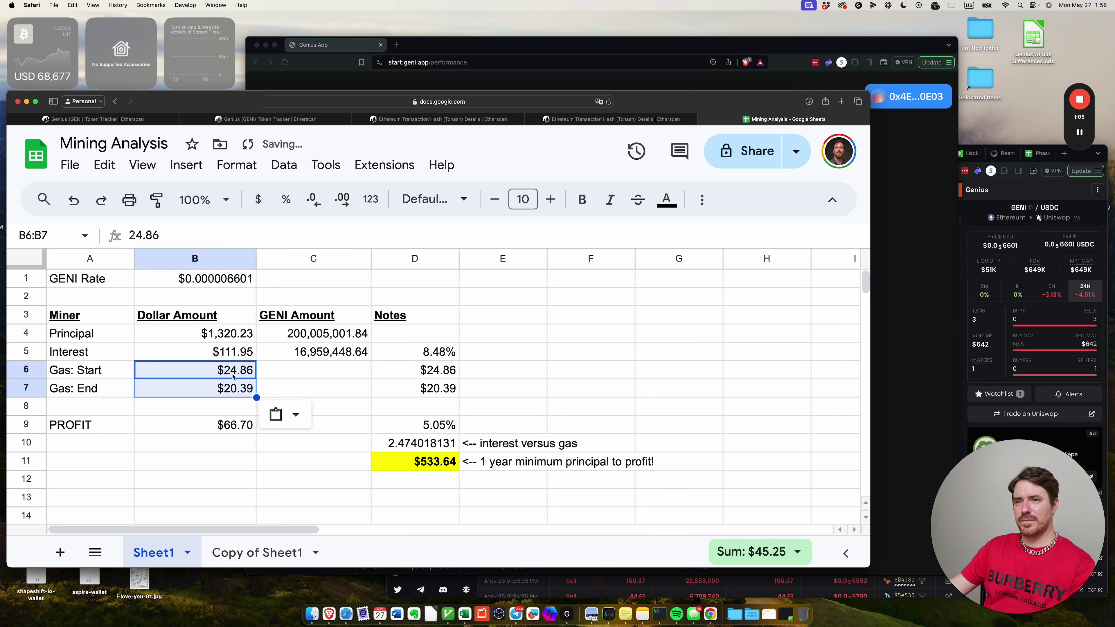
click(299, 389)
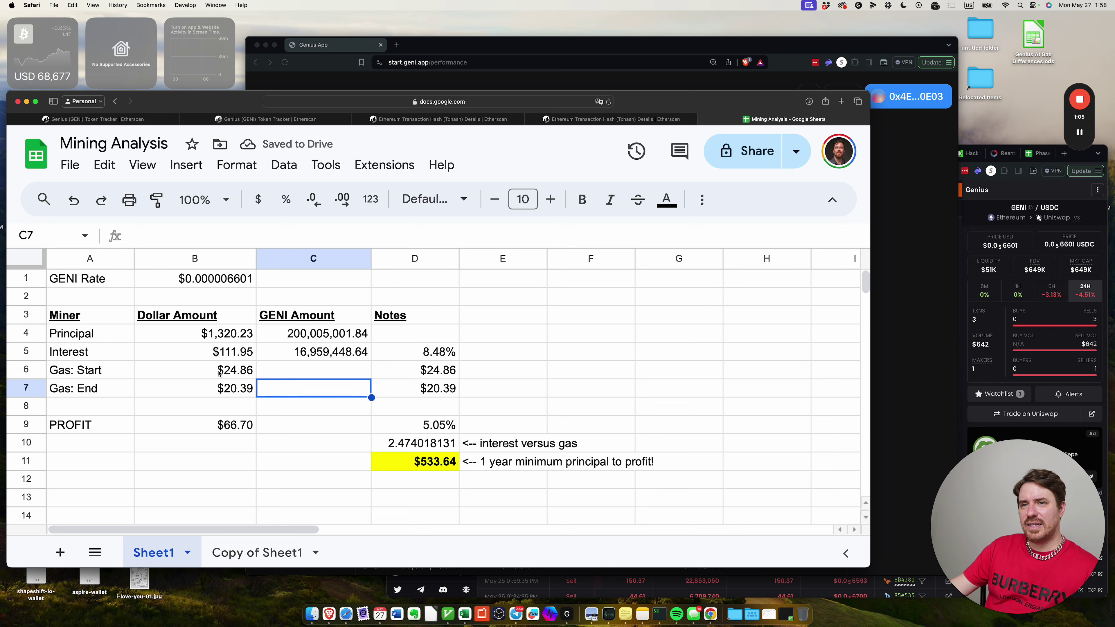
- Review the first miner's gas costs, principal, profit and profit percentage on Sheet1
drag(220, 373, 229, 389)
click(280, 389)
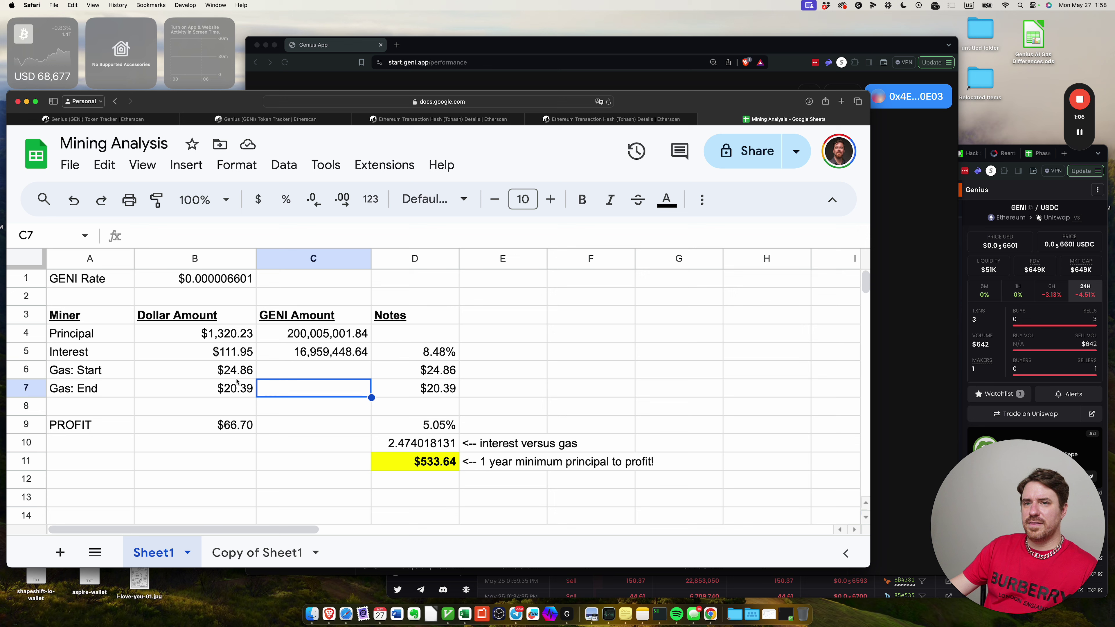
click(230, 422)
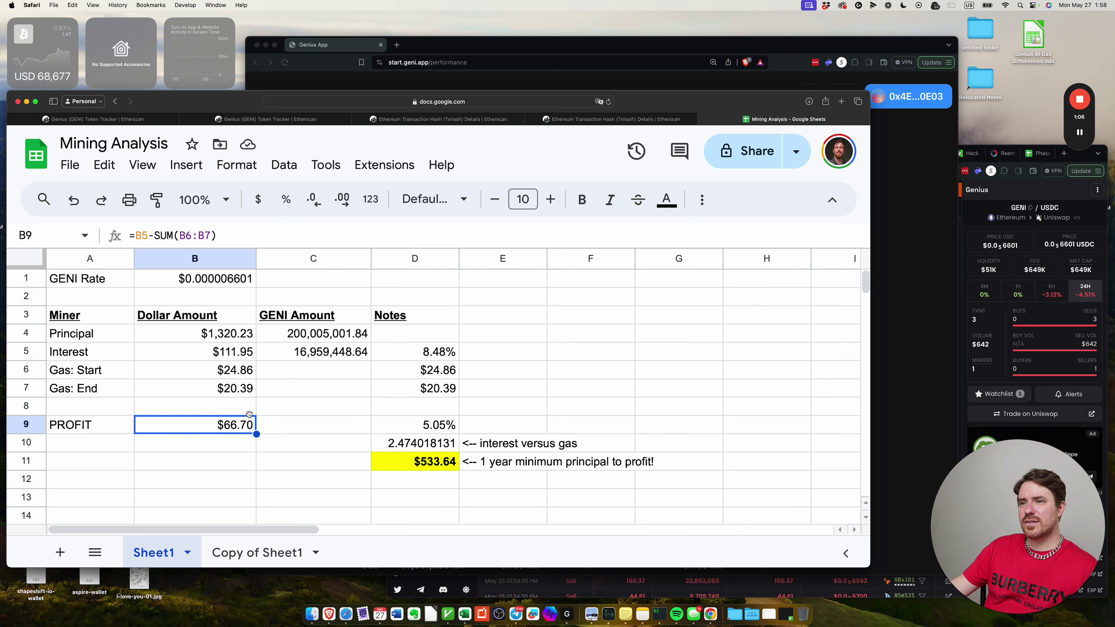
click(228, 332)
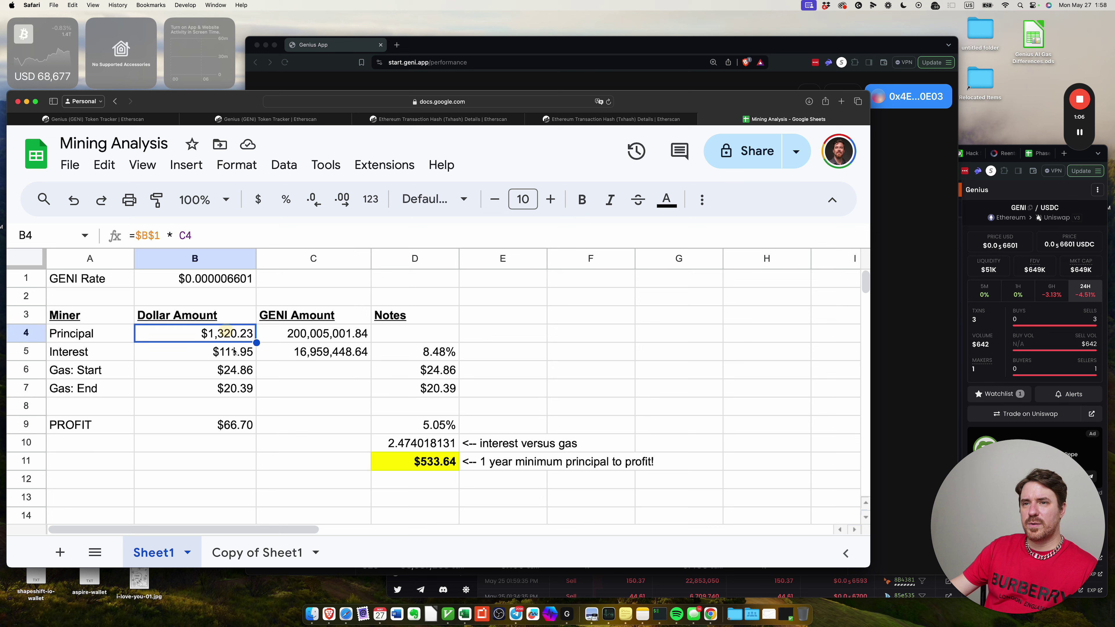
click(226, 430)
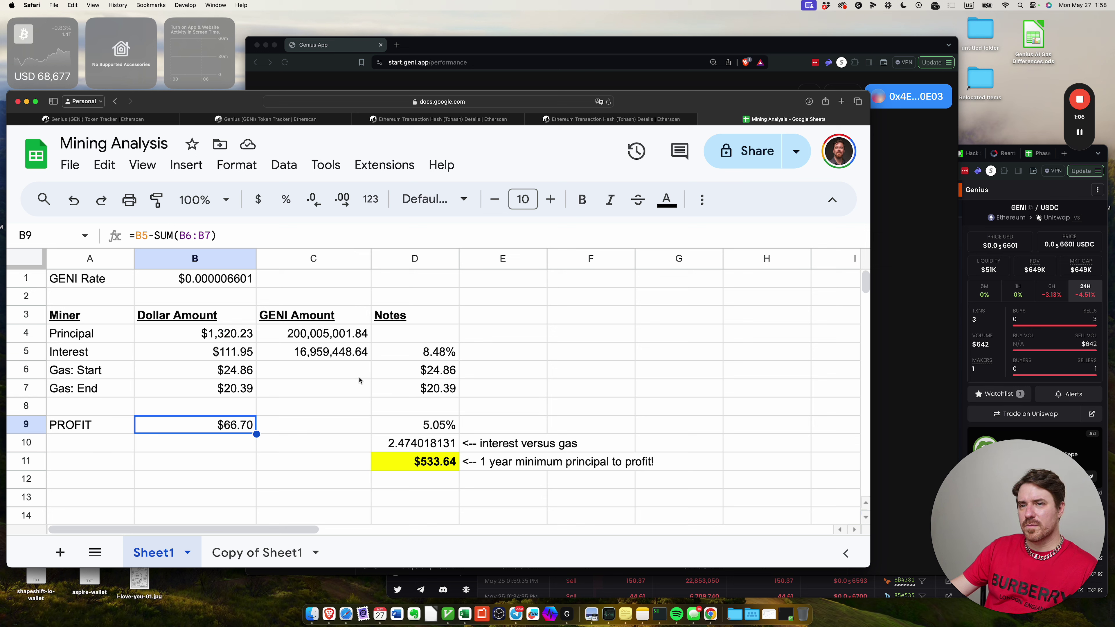
click(384, 420)
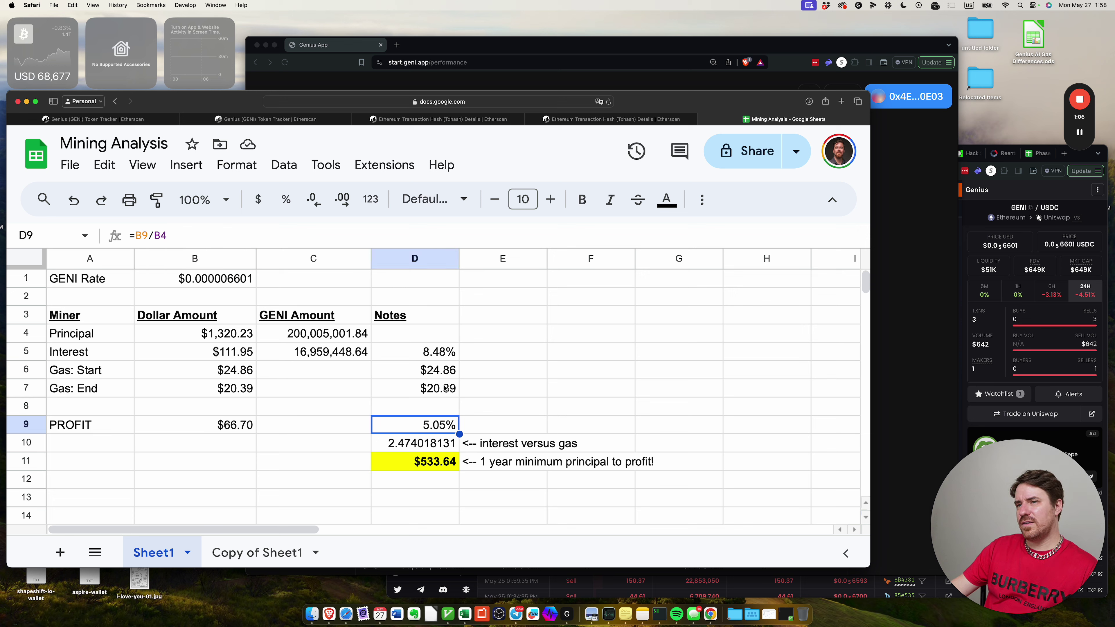
- Examine the first miner's interest percentage in D5 against its GENI interest amount and the profit percentage in D9
click(411, 352)
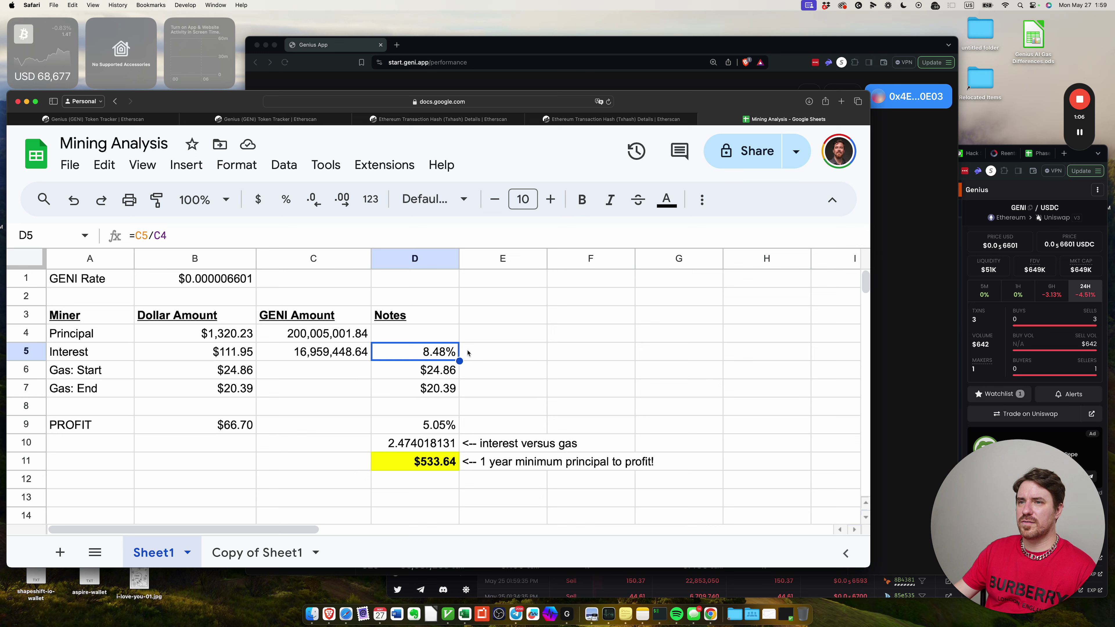
click(489, 353)
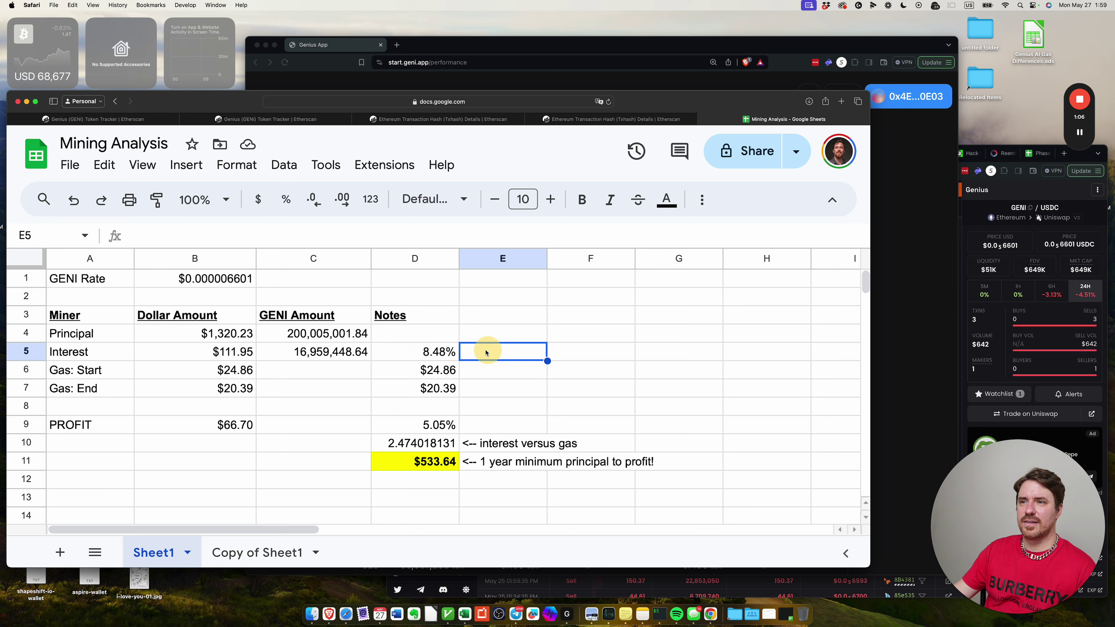
click(437, 352)
click(325, 353)
shift+click(487, 354)
click(486, 355)
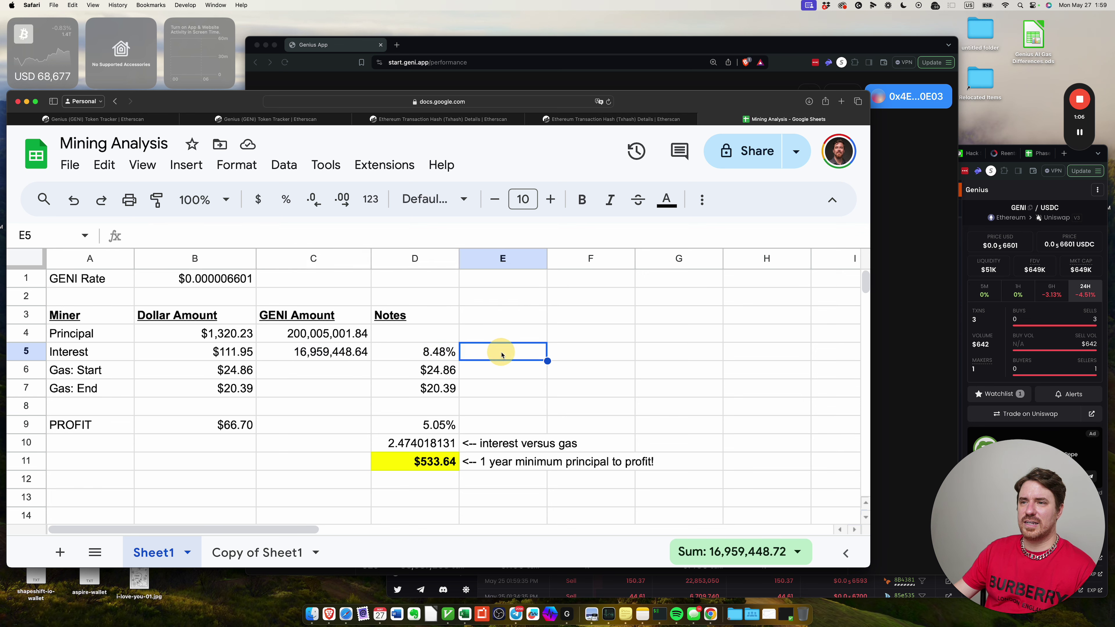
click(325, 353)
shift+click(448, 352)
click(413, 355)
click(473, 357)
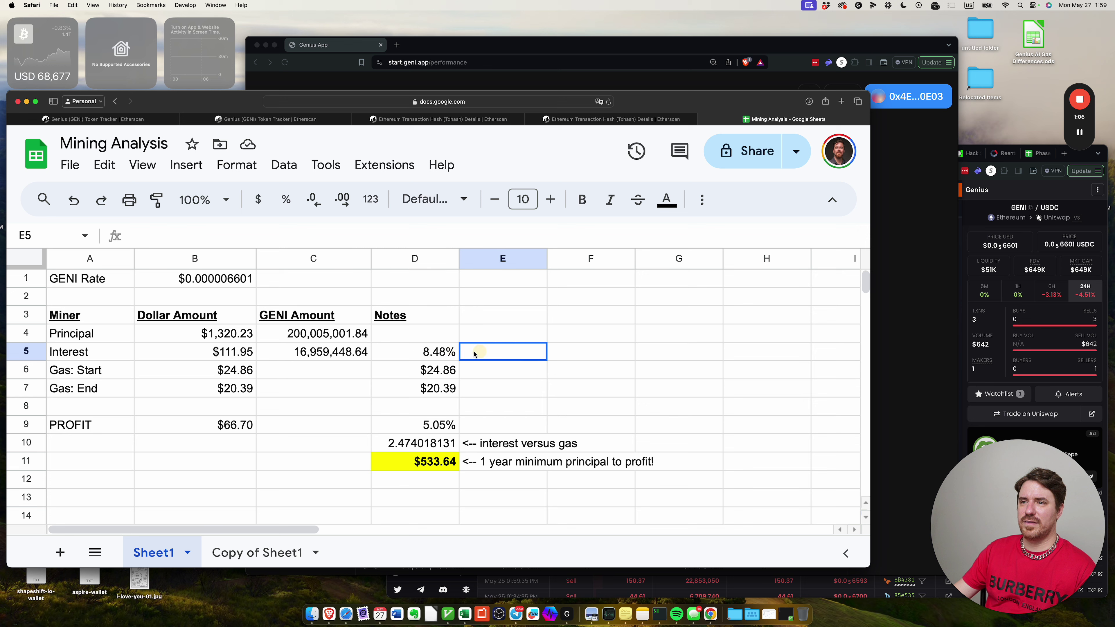
shift+click(417, 357)
click(498, 357)
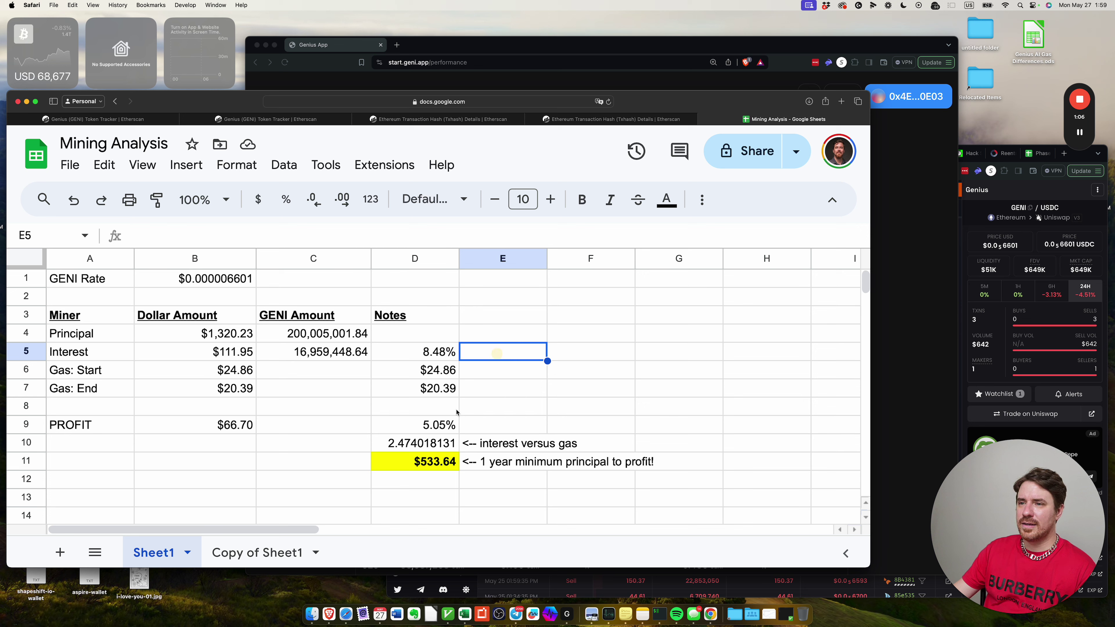
click(437, 425)
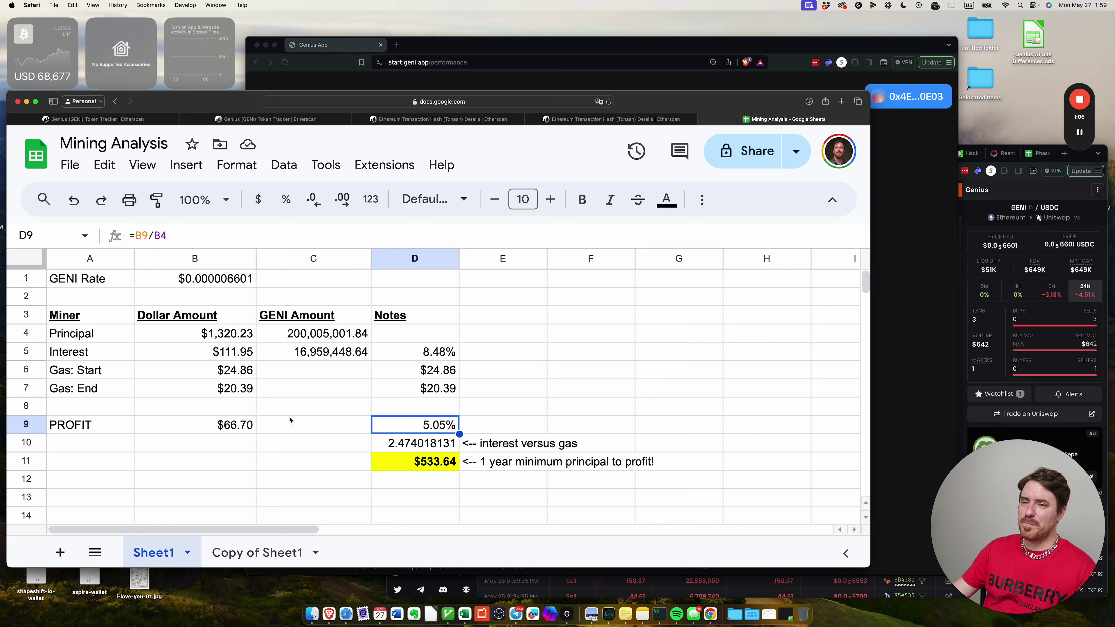
- Examine the first miner's gas costs and profit in rows 6 to 9 on Sheet1, including the profit percentage in D9
drag(143, 370, 428, 424)
click(433, 425)
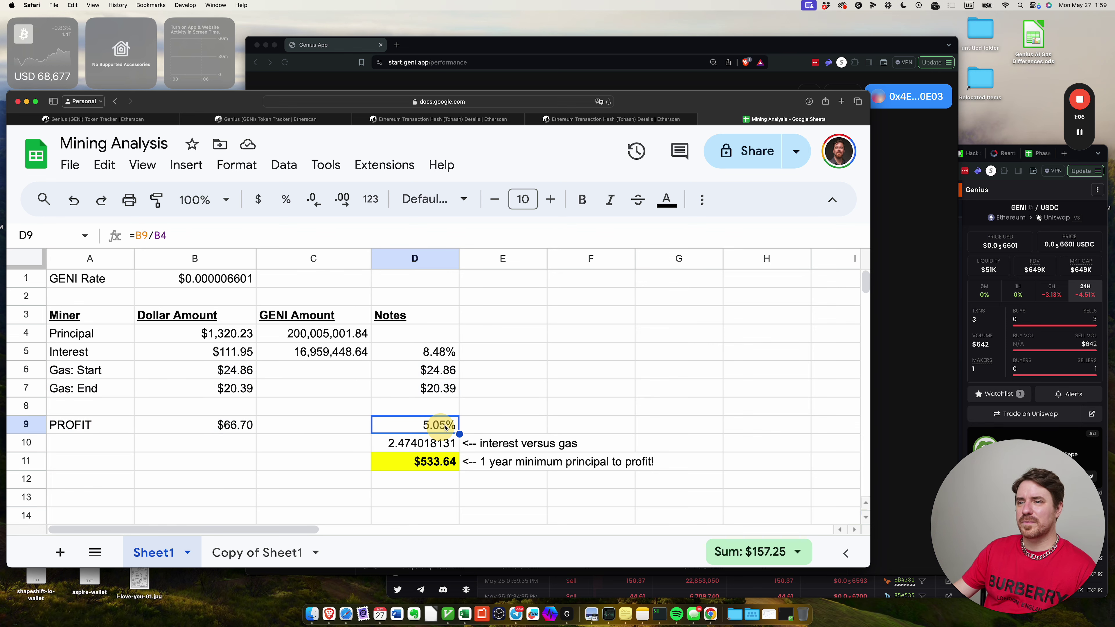
click(487, 426)
click(441, 426)
click(479, 425)
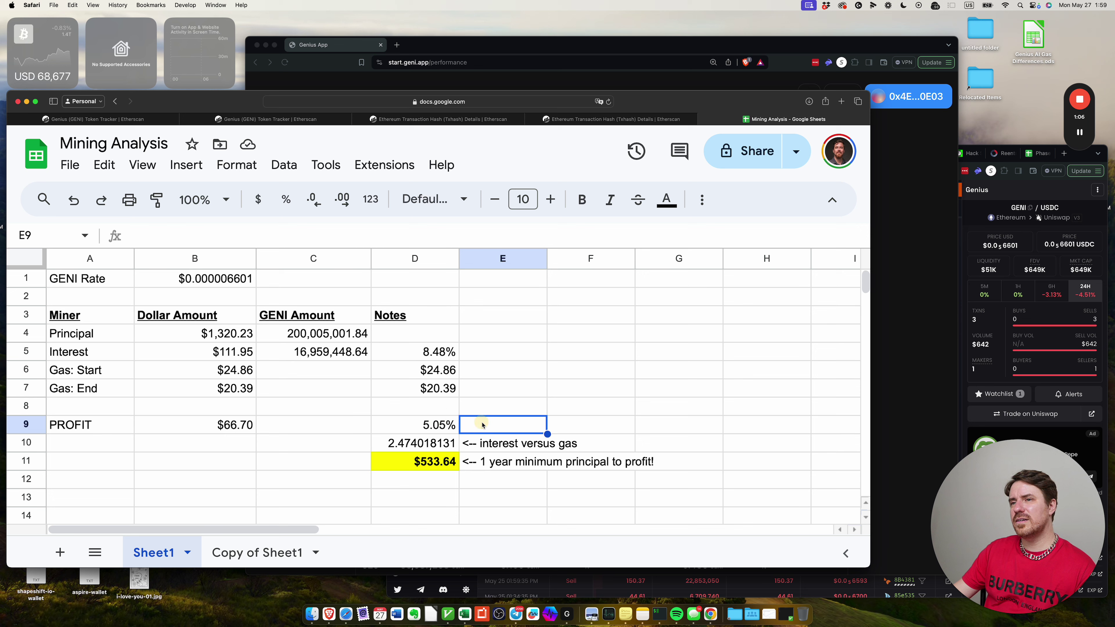
click(443, 425)
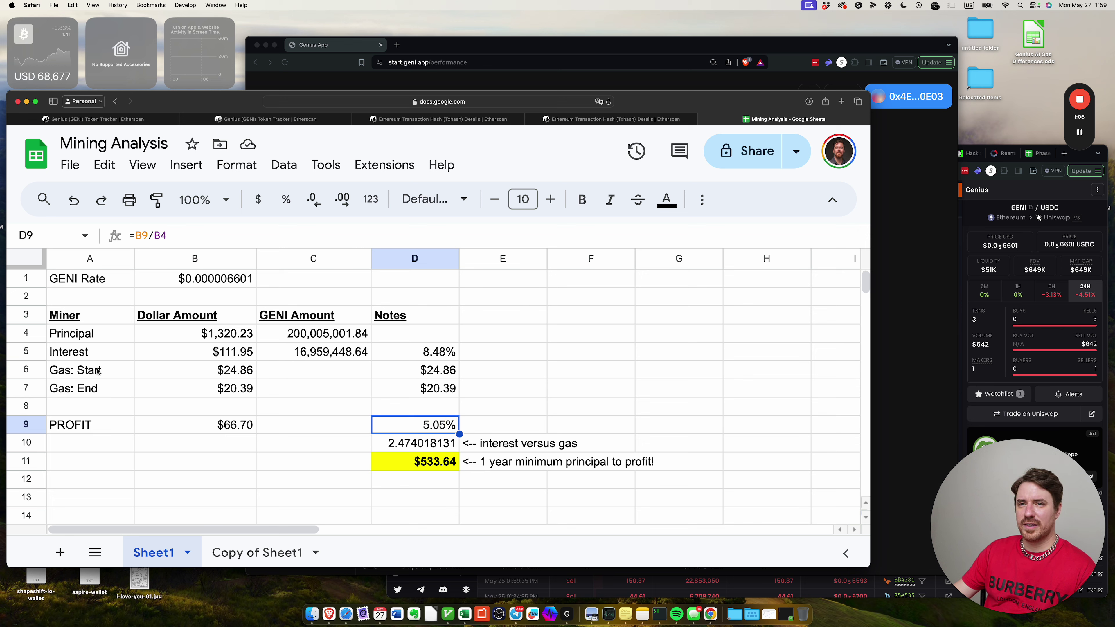
drag(99, 371, 473, 429)
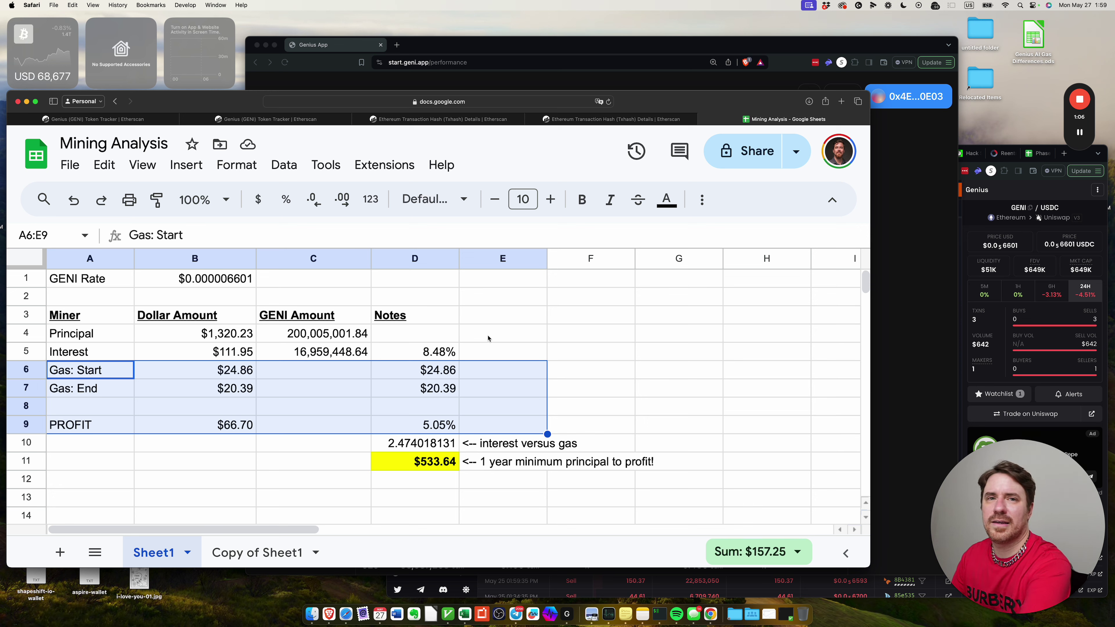
click(473, 301)
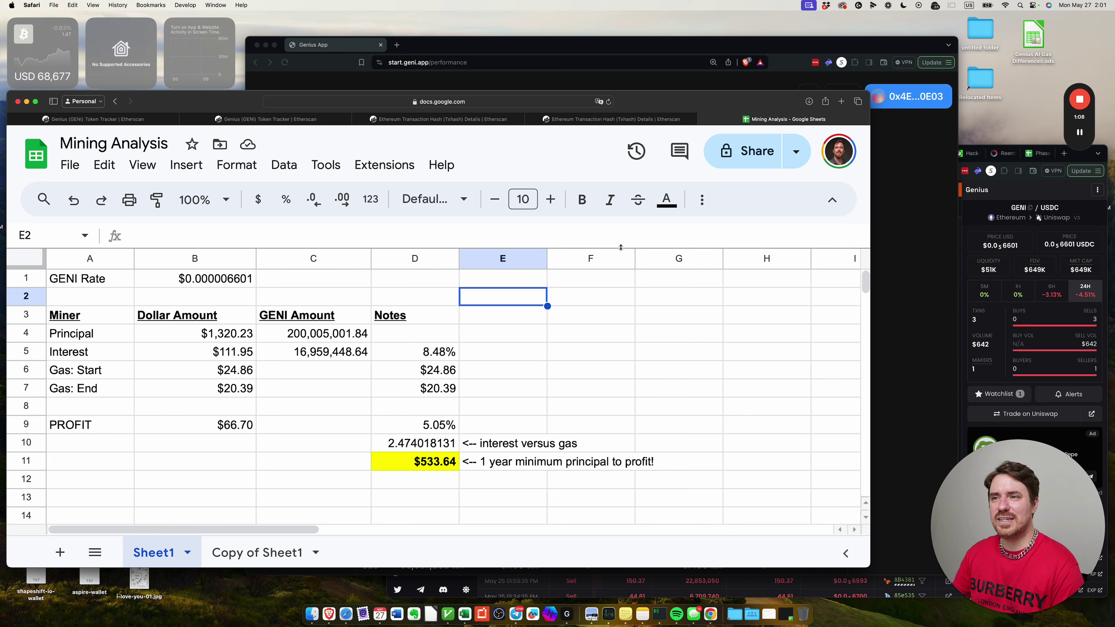
- Add a new sheet to the Mining Analysis spreadsheet and enter the link t.me/genicrypto in B1
click(60, 552)
key(super+plus)
key(super+plus)
key(super+plus)
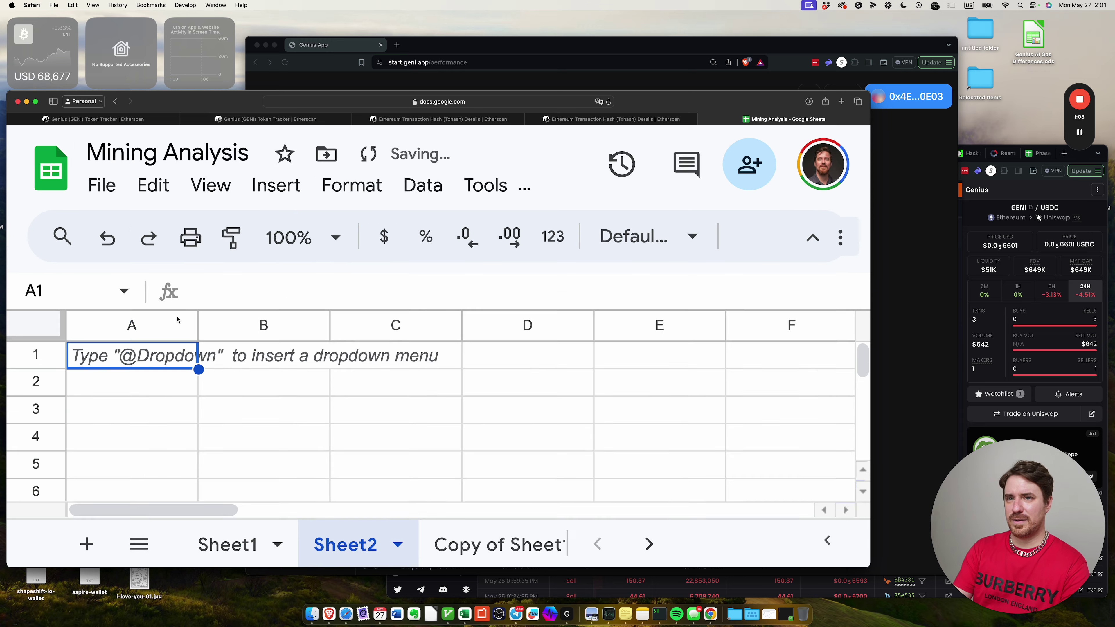
click(244, 367)
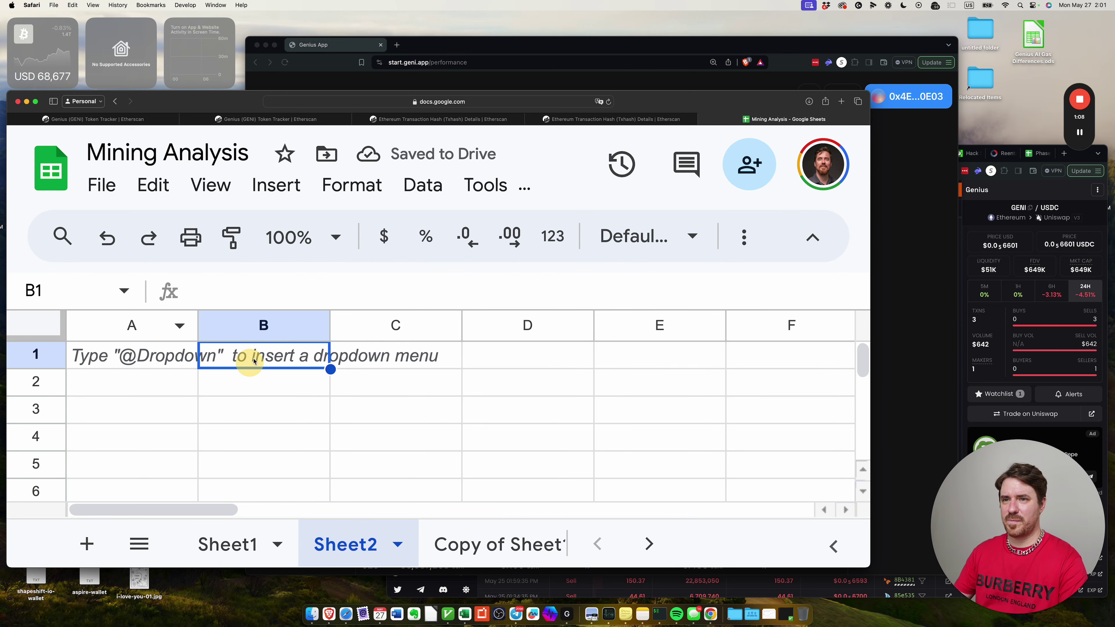
text(t.me/genicrypto)
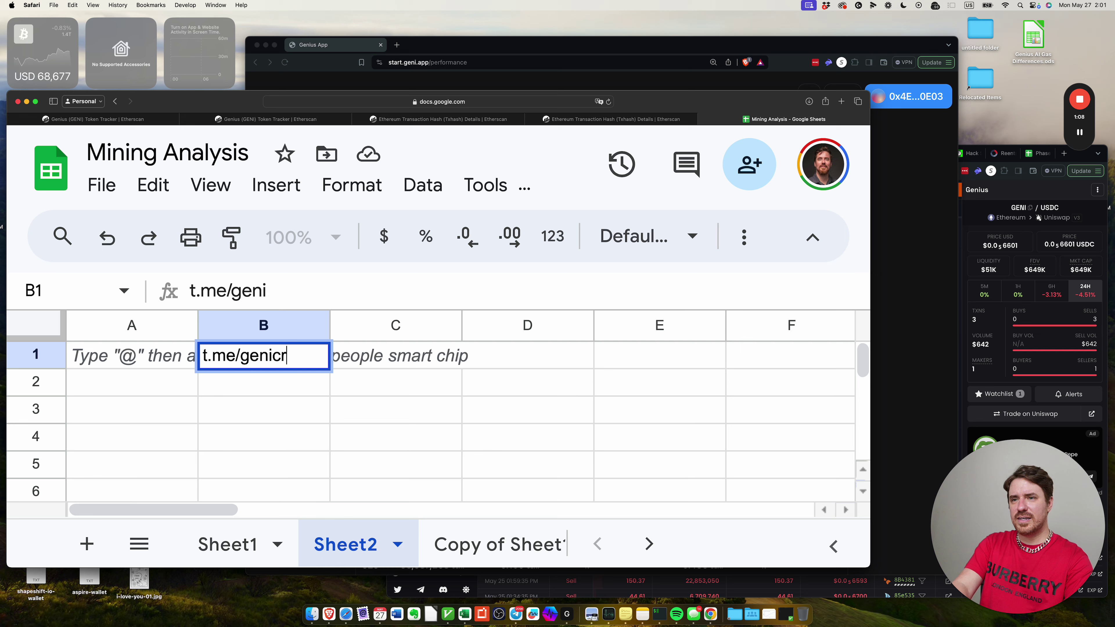
key(Return)
- Label the link in B1 by entering the note "<-- telegram" in C1
click(396, 355)
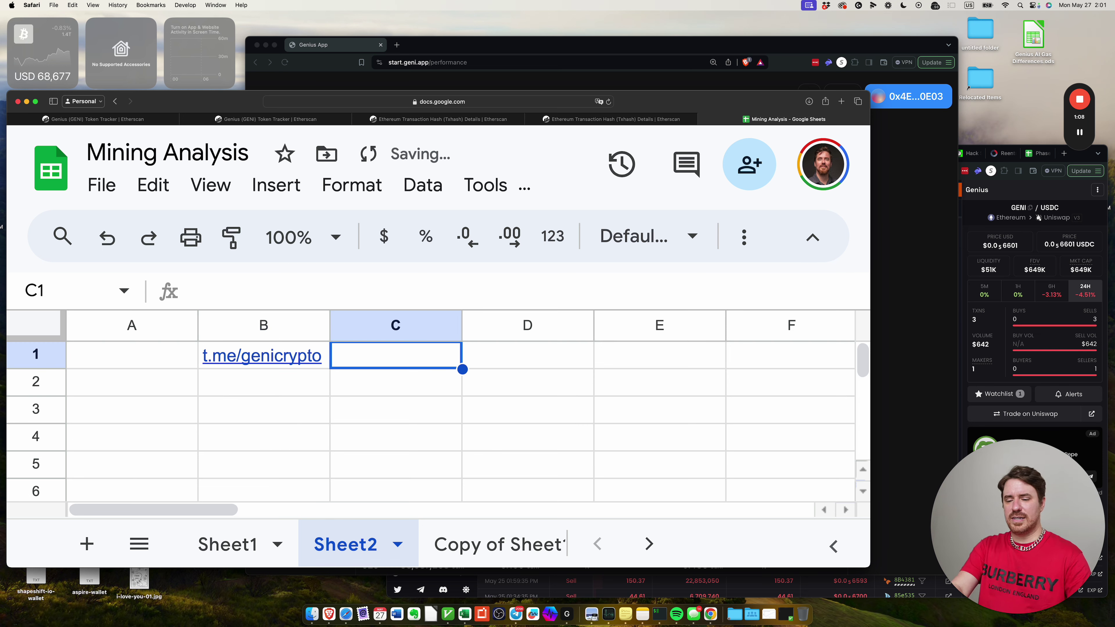
text(<-- telegram)
key(Return)
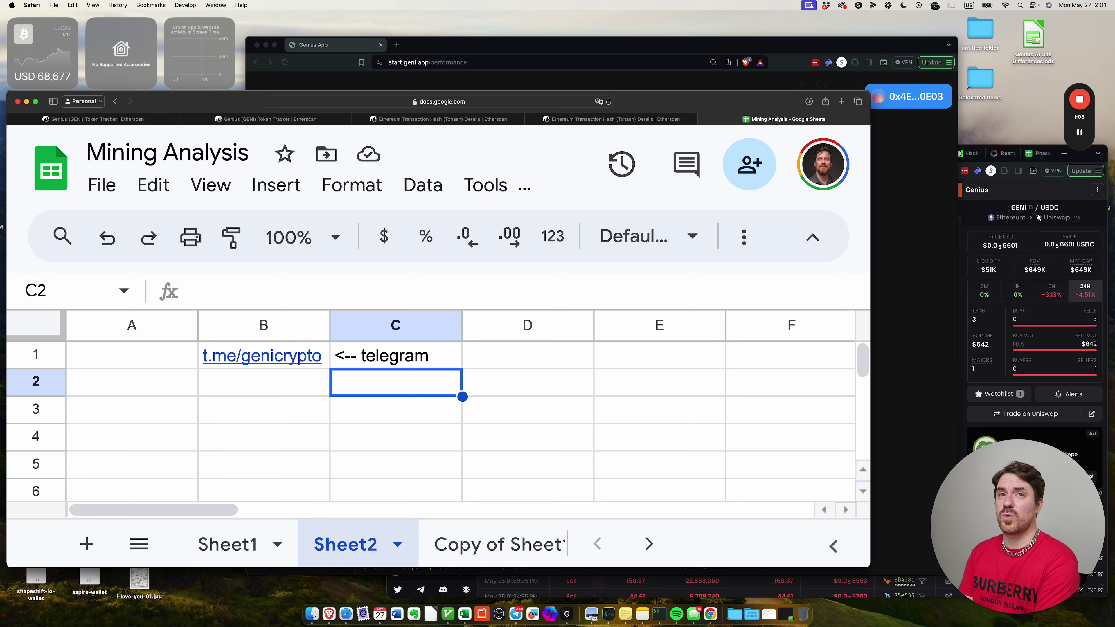
- Enter the Discord link geni.to/discord in B2, below the Telegram link
click(263, 355)
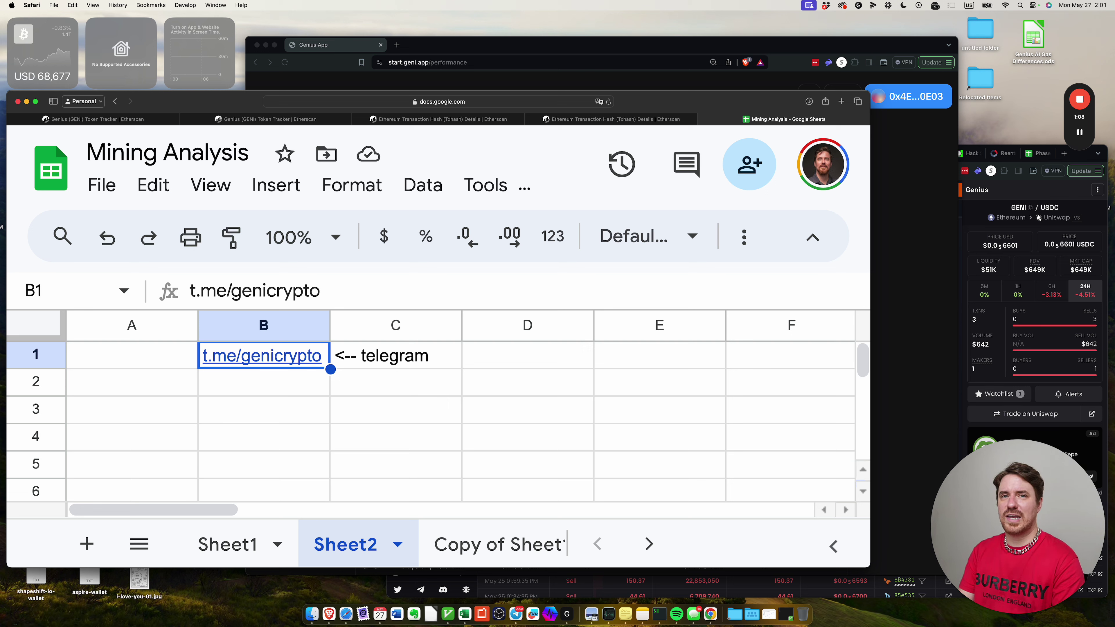
click(264, 382)
text(geni.to/discord)
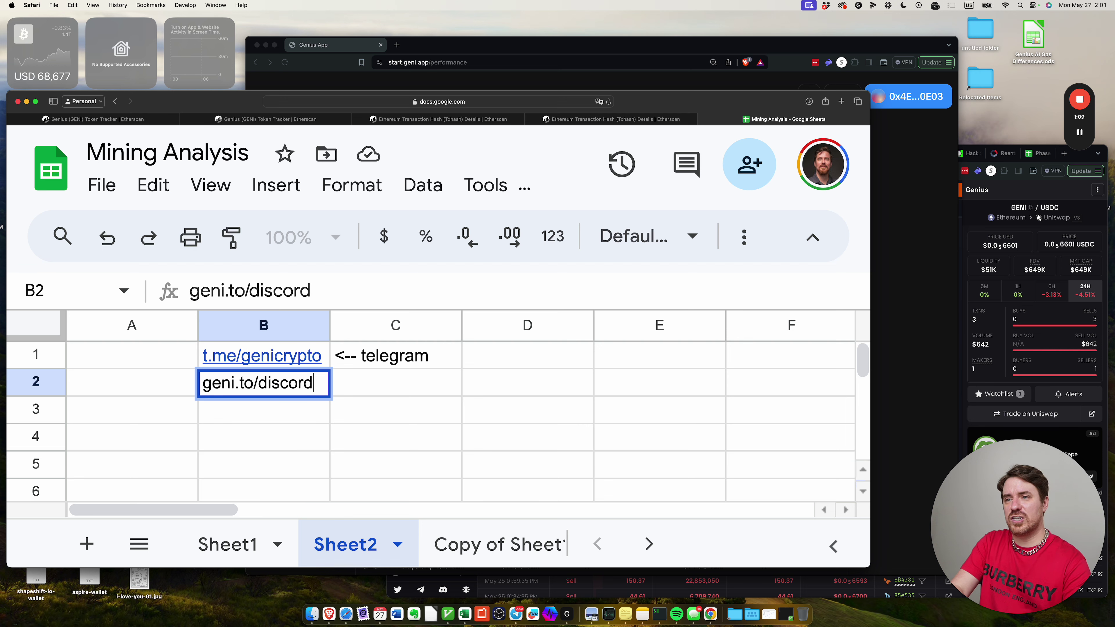
key(Return)
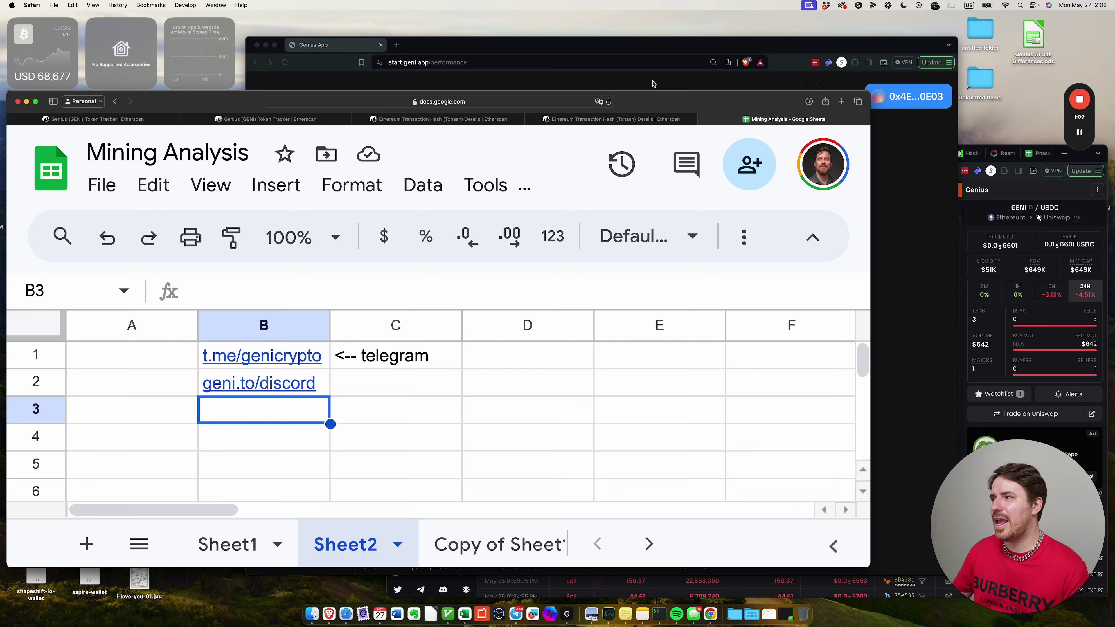
- Switch to DEX Screener to view the GENI/USDC chart and transactions, and return to the Genius App performance page
click(897, 246)
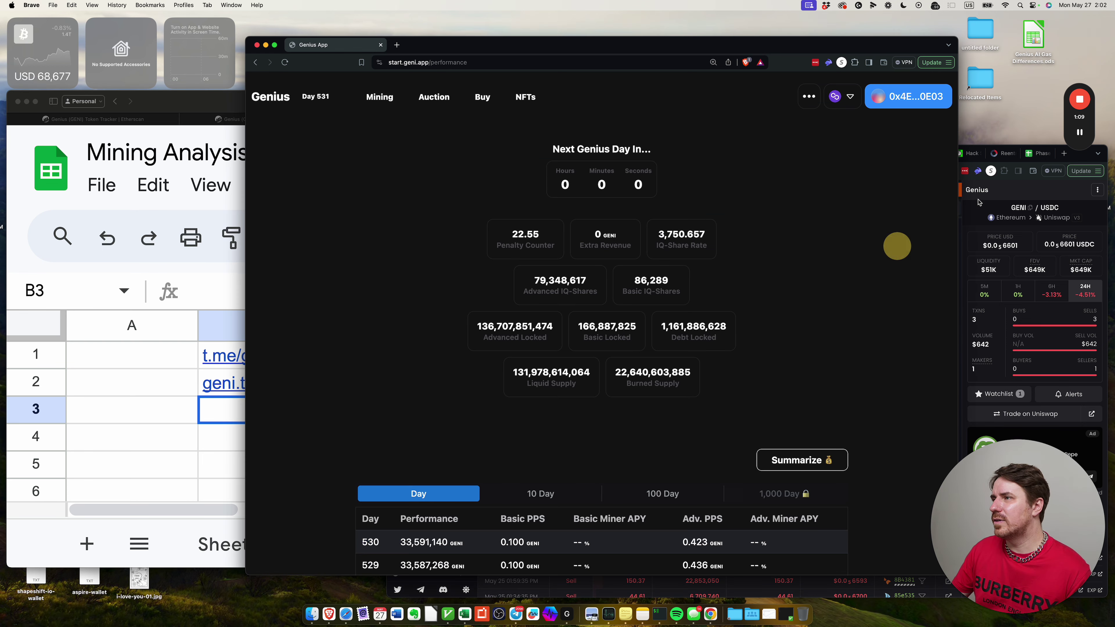
click(996, 193)
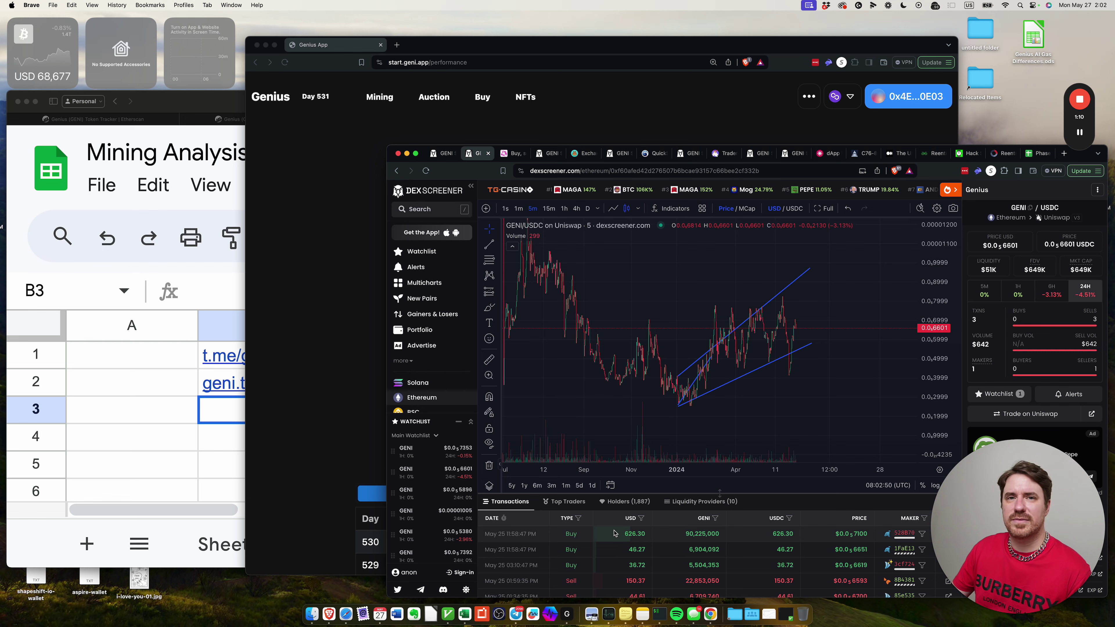
scroll(623, 556, up, 1)
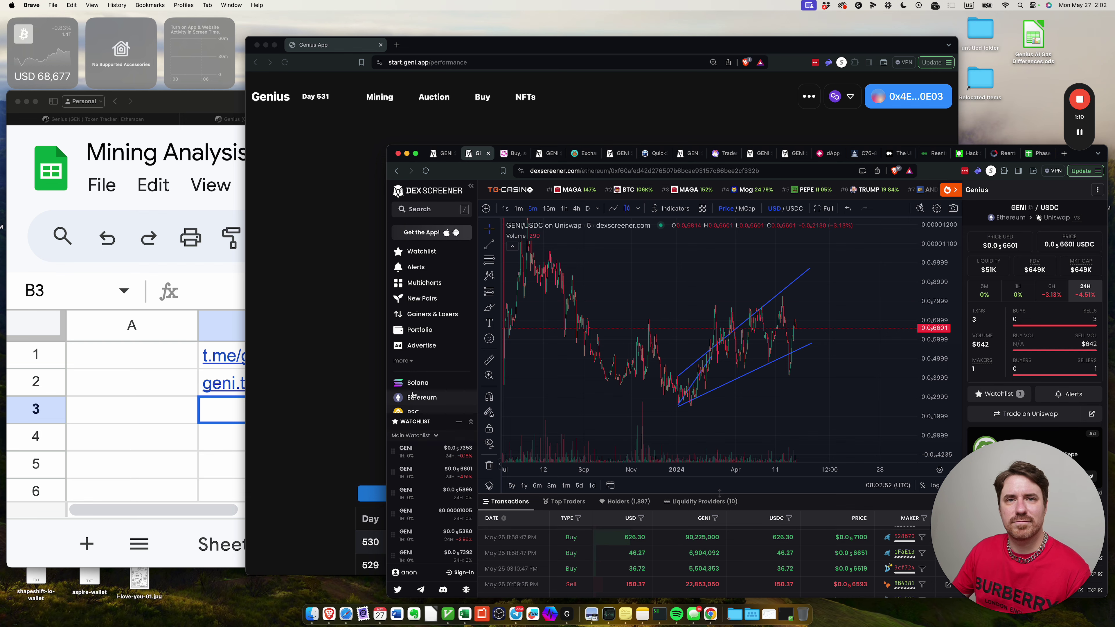
click(331, 334)
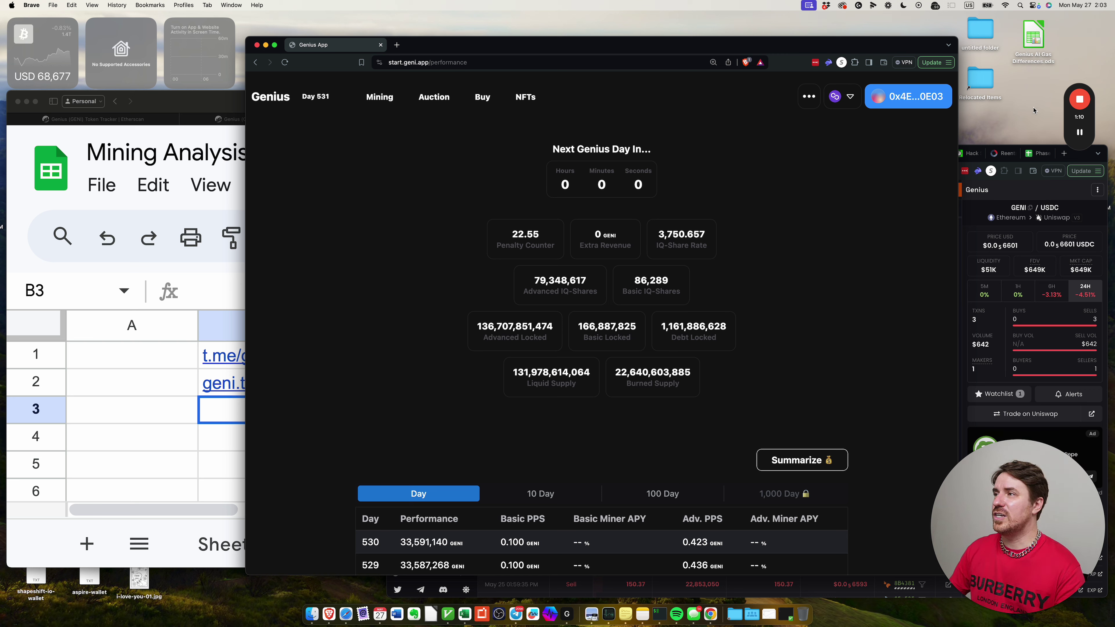
mouse_move(1082, 99)
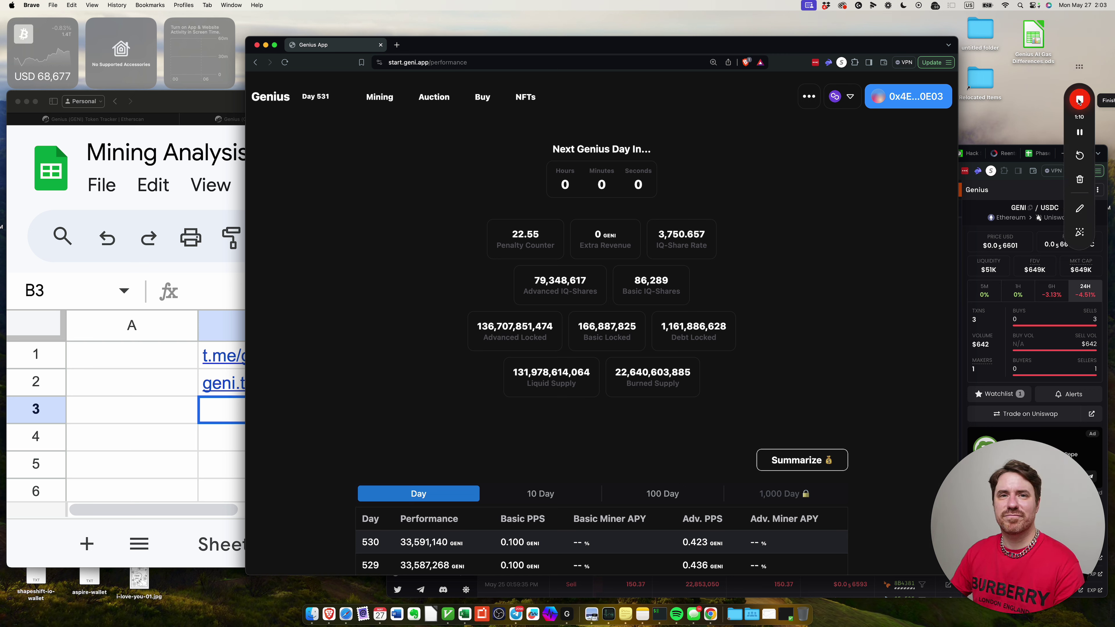